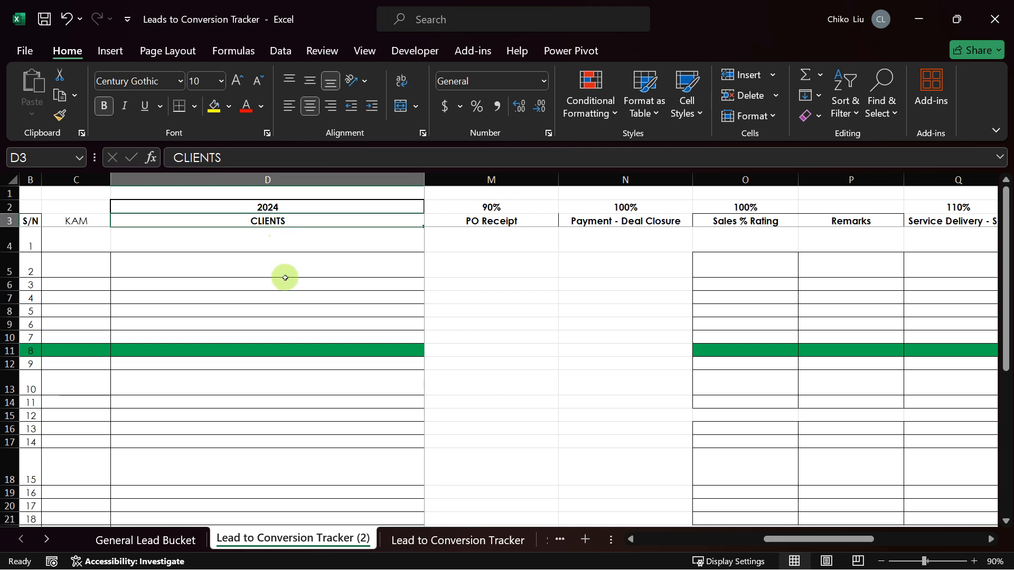
Step: Look through the client rows in the CLIENTS column of the Lead to Conversion Tracker (2) sheet and return to the first row
{"action": "key", "text": "Down"}
{"action": "key", "text": "Down"}
{"action": "key", "text": "Down"}
{"action": "key", "text": "Down"}
{"action": "key", "text": "Down"}
{"action": "key", "text": "Down"}
{"action": "key", "text": "Down"}
{"action": "key", "text": "Down"}
{"action": "key", "text": "Down"}
{"action": "key", "text": "Down"}
{"action": "key", "text": "Down"}
{"action": "key", "text": "Down"}
{"action": "key", "text": "Down"}
{"action": "key", "text": "Down"}
{"action": "key", "text": "Down"}
{"action": "key", "text": "Down"}
{"action": "key", "text": "Down"}
{"action": "key", "text": "Down"}
{"action": "key", "text": "Down"}
{"action": "key", "text": "Down"}
{"action": "key", "text": "Down"}
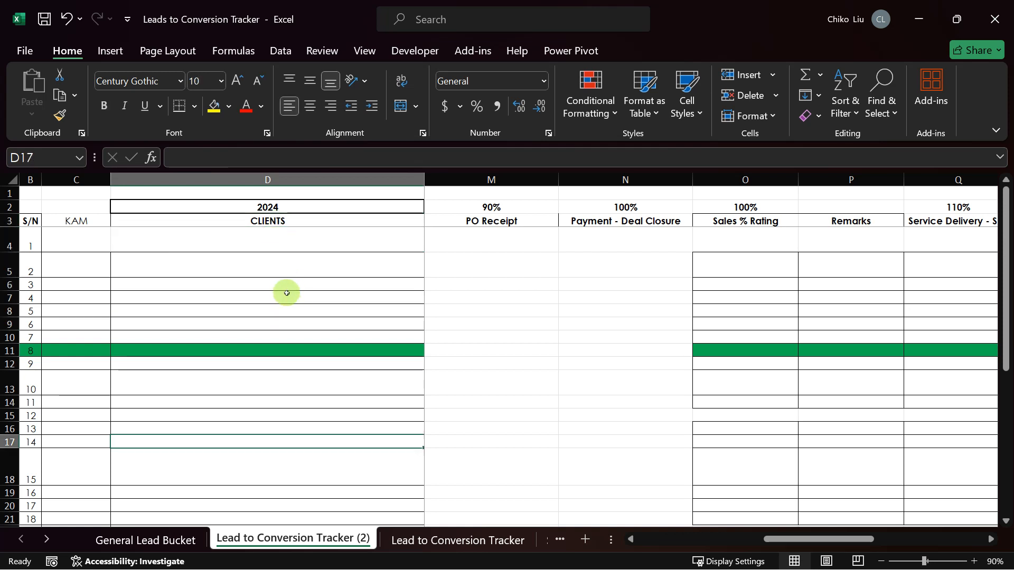
{"action": "key", "text": "Up"}
{"action": "key", "text": "Up"}
{"action": "key", "text": "Up"}
{"action": "key", "text": "Up"}
{"action": "key", "text": "Up"}
{"action": "key", "text": "Up"}
{"action": "key", "text": "Up"}
{"action": "key", "text": "Up"}
{"action": "key", "text": "Up"}
{"action": "key", "text": "Up"}
{"action": "key", "text": "Up"}
{"action": "key", "text": "Up"}
{"action": "key", "text": "Up"}
{"action": "key", "text": "Up"}
{"action": "key", "text": "Up"}
{"action": "key", "text": "Up"}
{"action": "key", "text": "Up"}
{"action": "key", "text": "Up"}
{"action": "key", "text": "Up"}
{"action": "key", "text": "Up"}
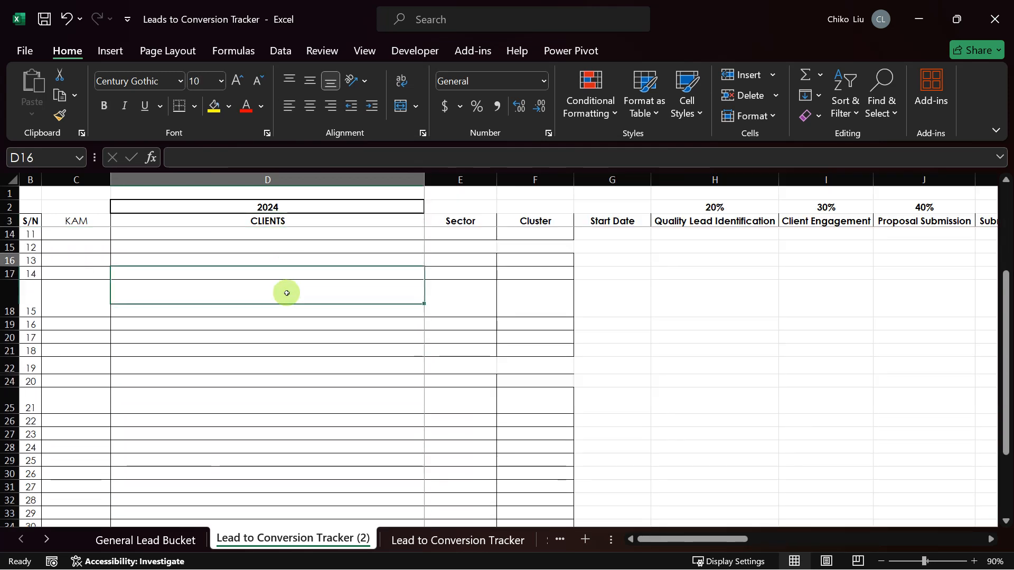
{"action": "key", "text": "Up"}
{"action": "key", "text": "Up"}
{"action": "key", "text": "Up"}
Step: Survey the tracker's columns from Sector and Cluster through the percentage stages to Business Value - TOTAL
{"action": "key", "text": "Right"}
{"action": "key", "text": "Right"}
{"action": "key", "text": "Right"}
{"action": "key", "text": "Right"}
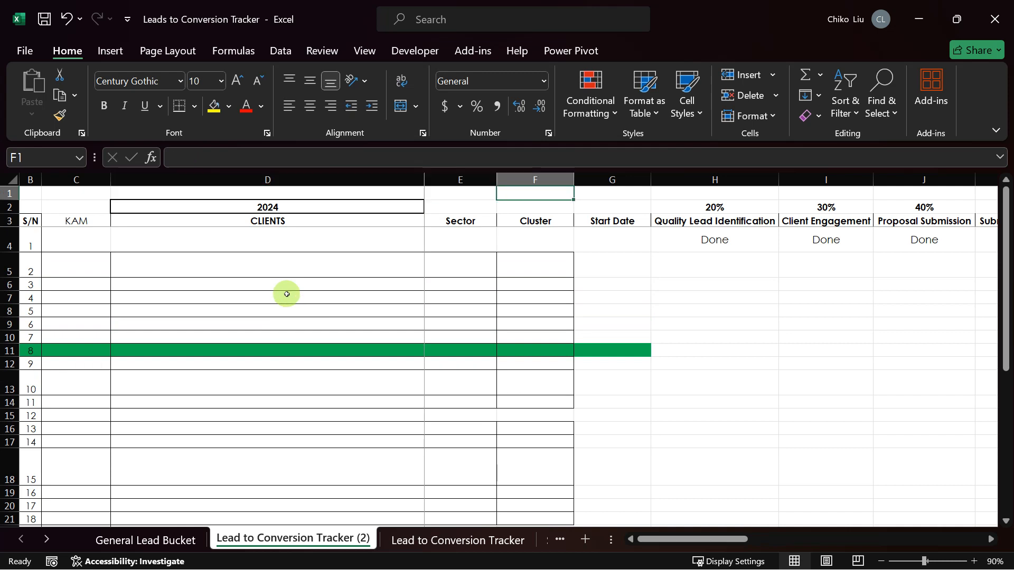
{"action": "key", "text": "Right"}
{"action": "key", "text": "Right"}
{"action": "key", "text": "Right"}
{"action": "key", "text": "Right"}
{"action": "key", "text": "Right"}
{"action": "key", "text": "Right"}
{"action": "key", "text": "Right"}
{"action": "key", "text": "Right"}
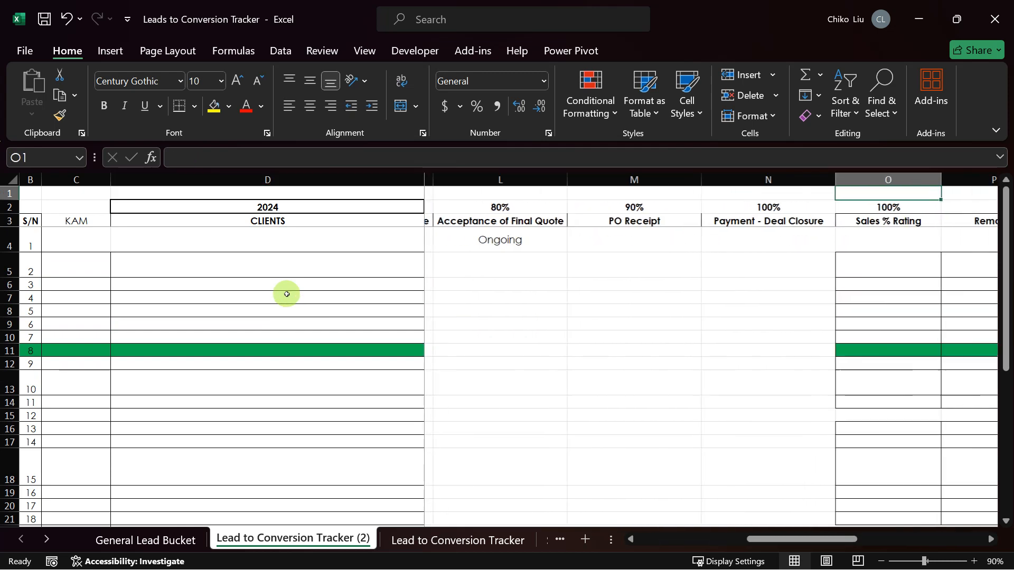
{"action": "key", "text": "Right"}
{"action": "key", "text": "Right"}
{"action": "key", "text": "Right"}
{"action": "key", "text": "Right"}
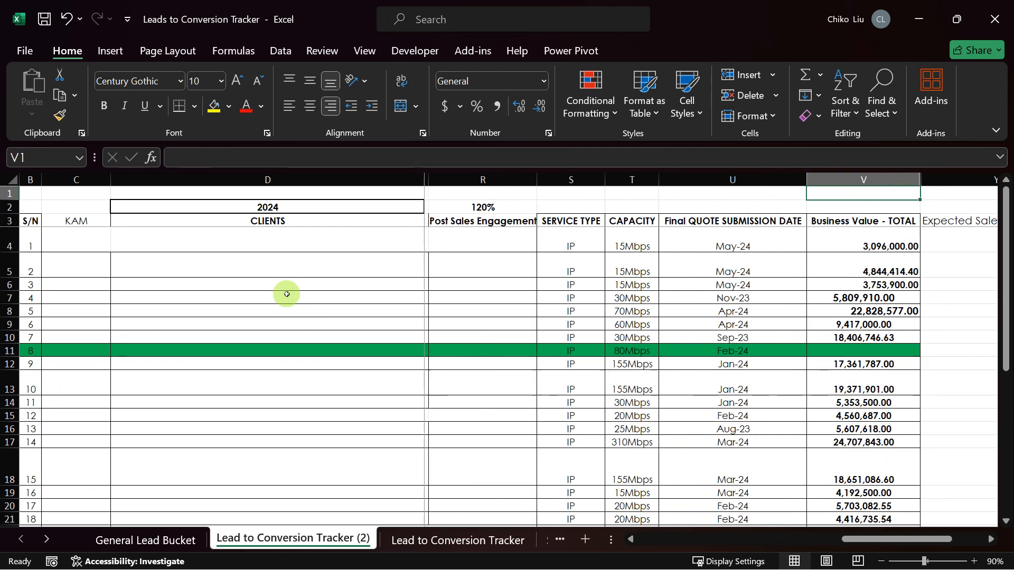
Step: Review the sales stage columns between Remarks and Quality Lead Identification, ending at the CLIENTS column
{"action": "key", "text": "Left"}
{"action": "key", "text": "Left"}
{"action": "key", "text": "Left"}
{"action": "key", "text": "Left"}
{"action": "key", "text": "Left"}
{"action": "key", "text": "Left"}
{"action": "key", "text": "Left"}
{"action": "key", "text": "Left"}
{"action": "key", "text": "Left"}
{"action": "key", "text": "Right"}
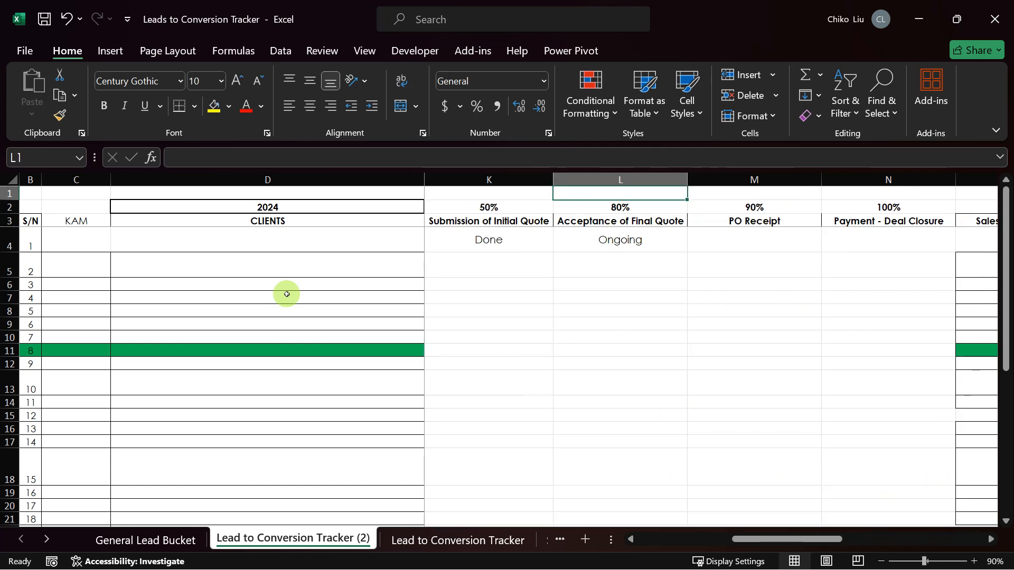
{"action": "key", "text": "Right"}
{"action": "key", "text": "Right"}
{"action": "key", "text": "Right"}
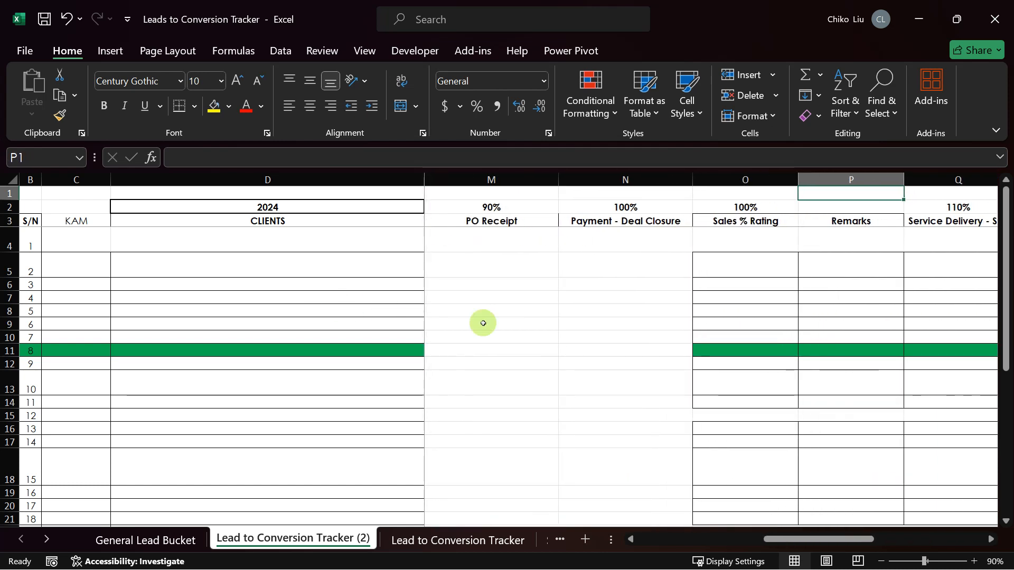
{"action": "key", "text": "Left"}
{"action": "key", "text": "Left"}
{"action": "key", "text": "Left"}
{"action": "key", "text": "Left"}
{"action": "key", "text": "Left"}
{"action": "key", "text": "Left"}
{"action": "key", "text": "Left"}
{"action": "key", "text": "Left"}
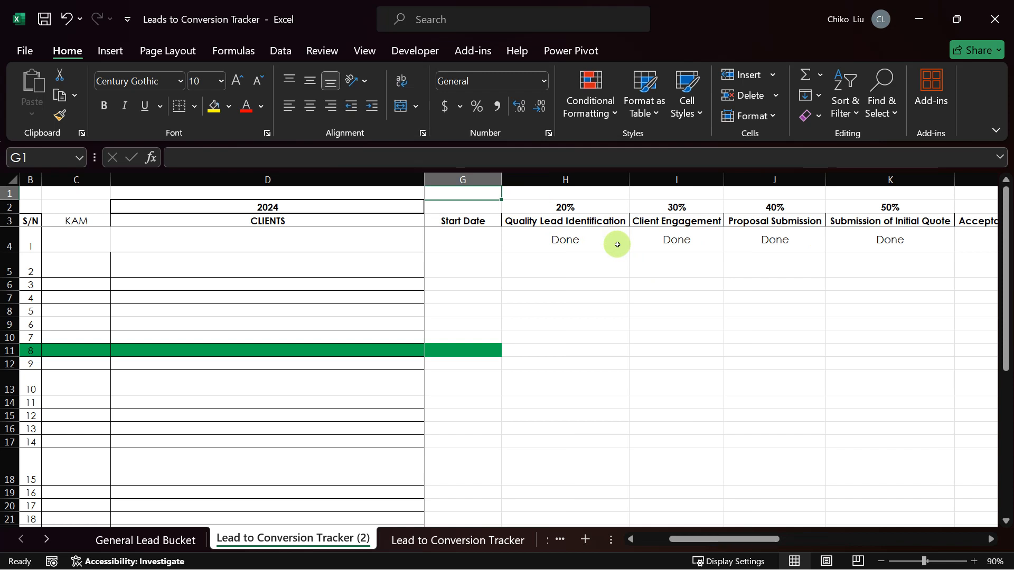
{"action": "key", "text": "Left"}
{"action": "key", "text": "Left"}
{"action": "key", "text": "Left"}
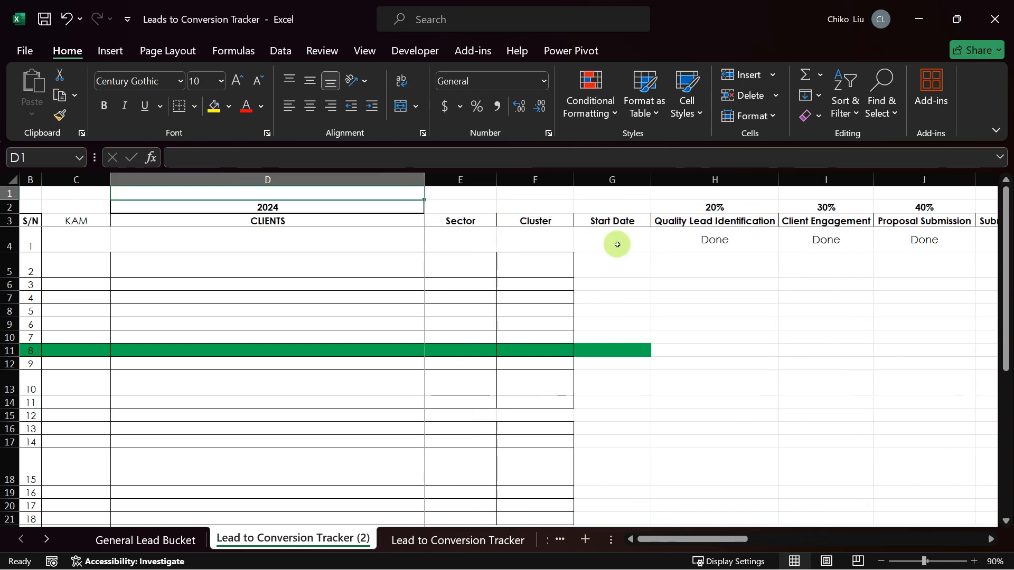
Step: Examine the KAM, CLIENTS, Sector, Cluster and Start Date headings in row 3
{"action": "key", "text": "Down"}
{"action": "key", "text": "Down"}
{"action": "key", "text": "Left"}
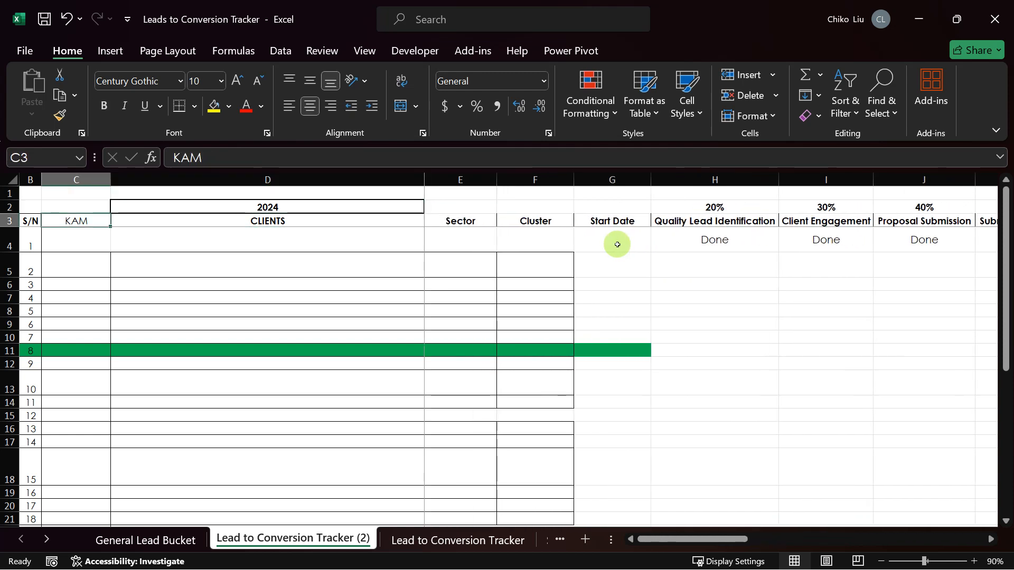
{"action": "key", "text": "Right"}
{"action": "key", "text": "Right"}
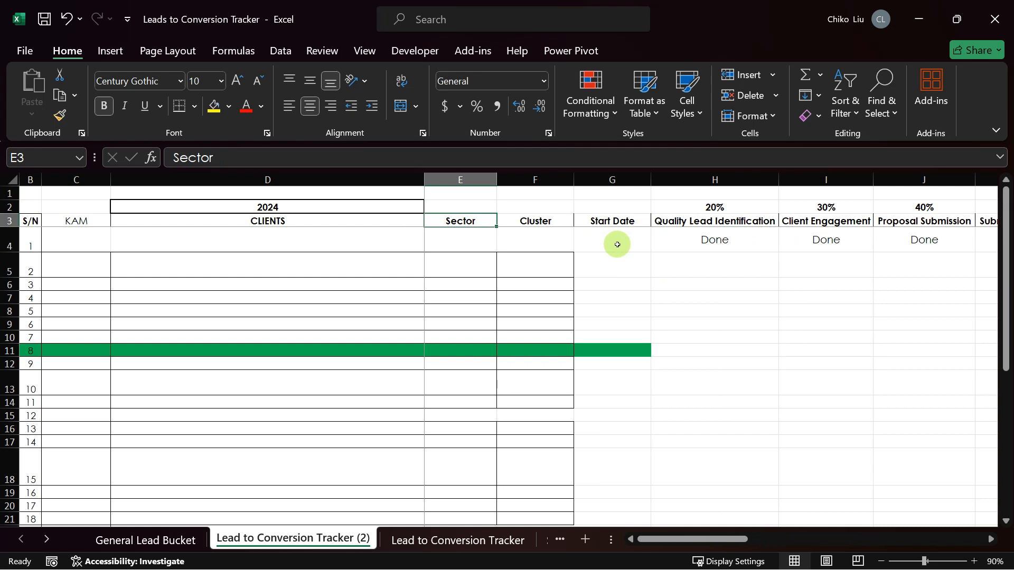
{"action": "left_click", "coordinate": [375, 254]}
{"action": "left_click", "coordinate": [380, 237]}
{"action": "key", "text": "Up"}
{"action": "key", "text": "Right"}
{"action": "key", "text": "Right"}
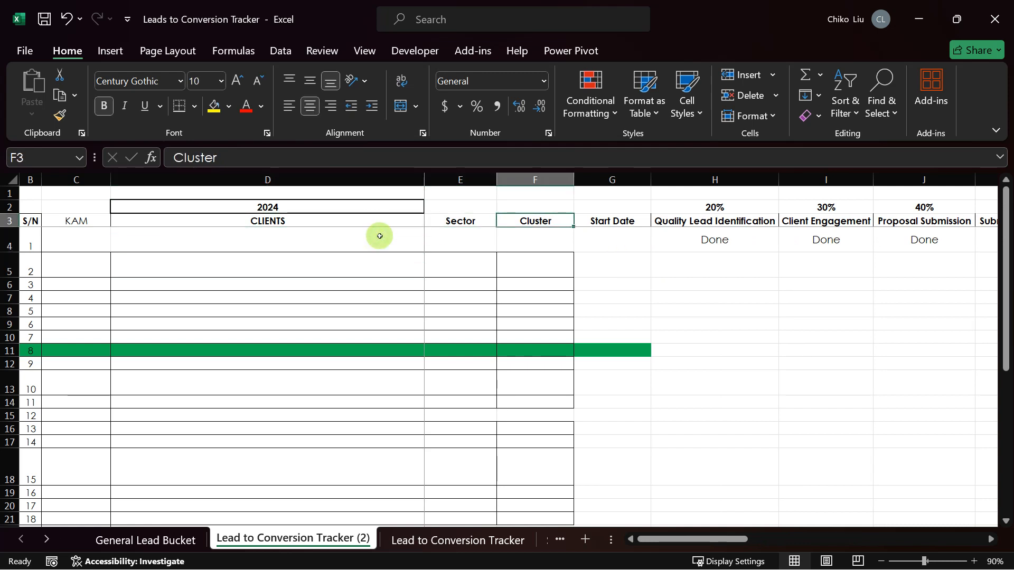
{"action": "key", "text": "Right"}
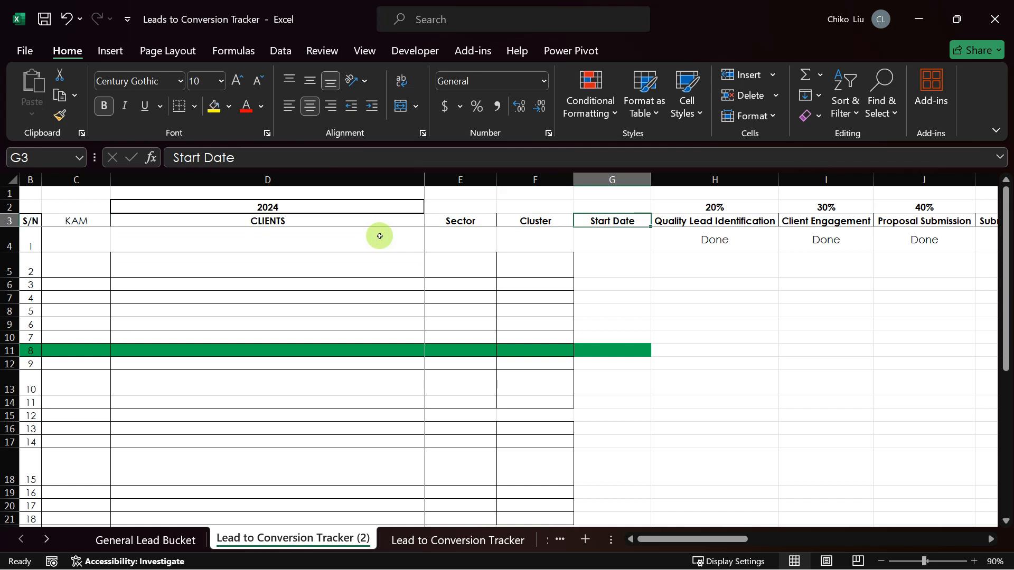
{"action": "left_click", "coordinate": [625, 238]}
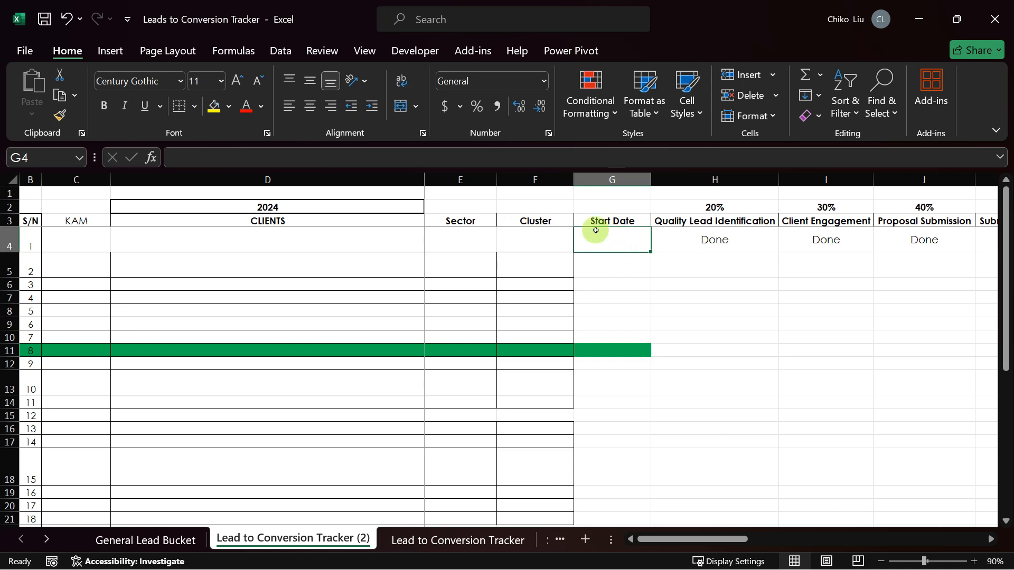
Step: Examine the early stage headings from Quality Lead Identification through Client Engagement and Proposal Submission to Submission of Initial Quote
{"action": "key", "text": "Right"}
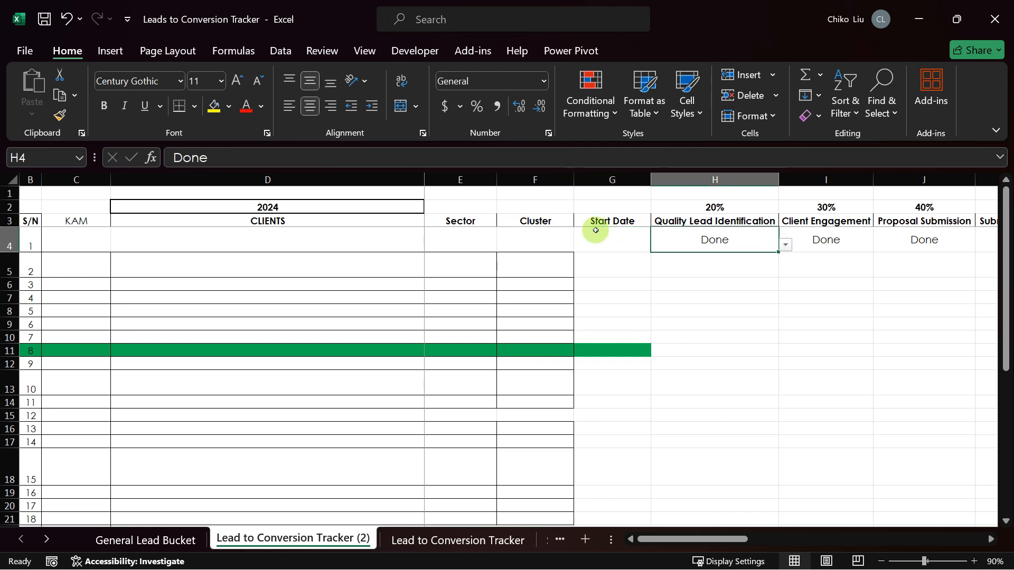
{"action": "left_click", "coordinate": [675, 219]}
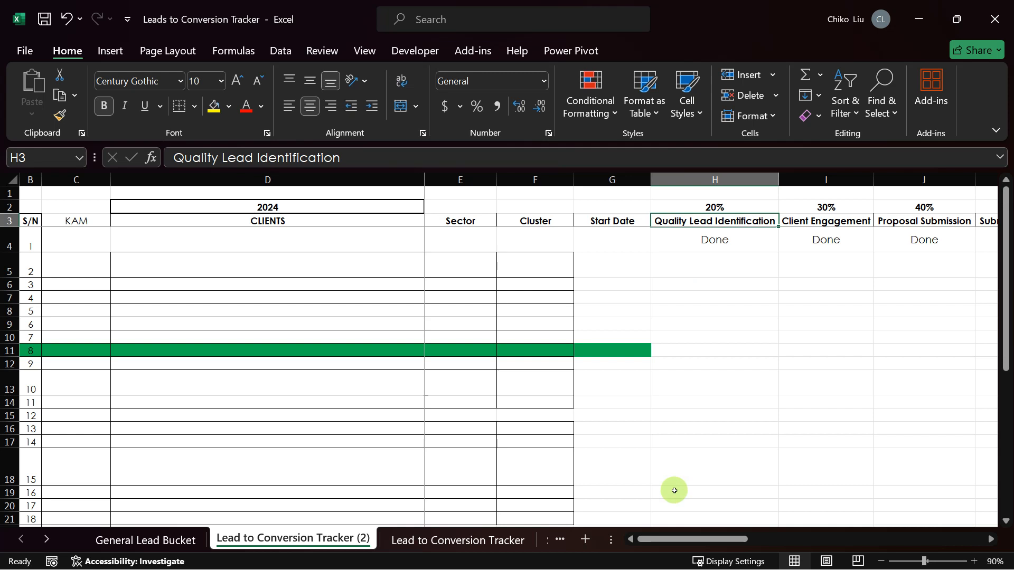
{"action": "key", "text": "Right"}
{"action": "left_click_drag", "start_coordinate": [683, 545], "coordinate": [714, 539]}
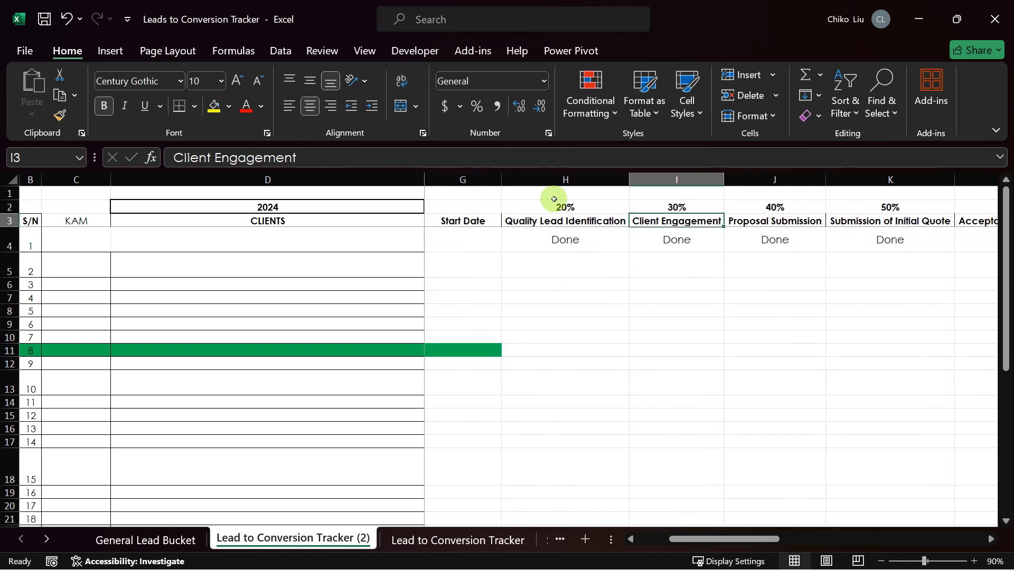
{"action": "left_click", "coordinate": [561, 227]}
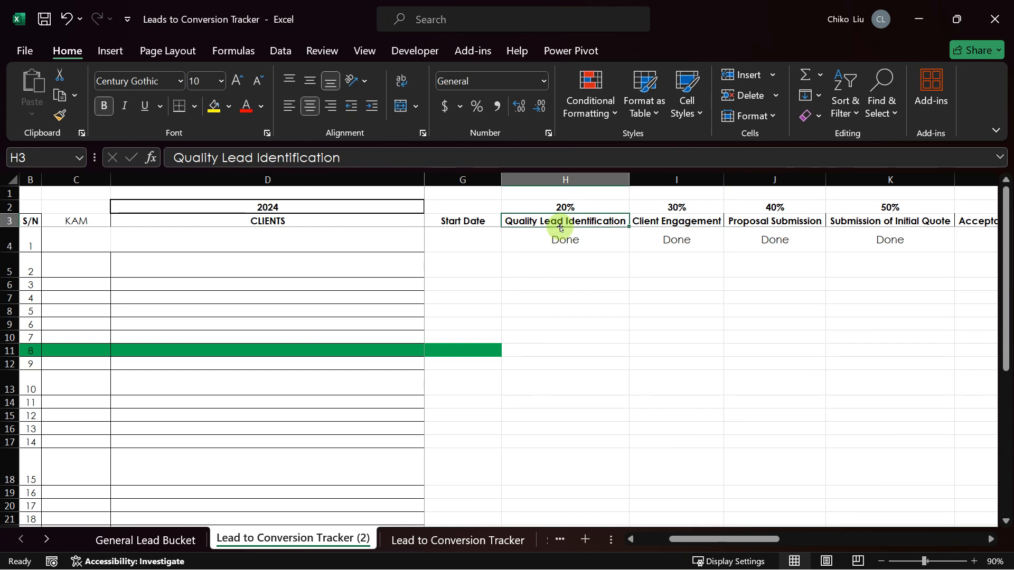
{"action": "key", "text": "Right"}
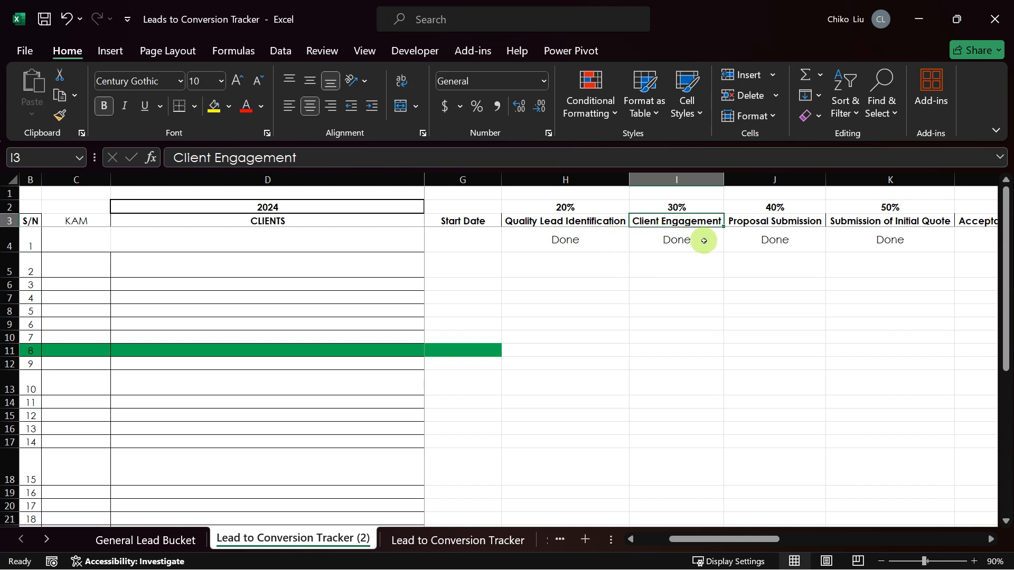
{"action": "left_click", "coordinate": [766, 221]}
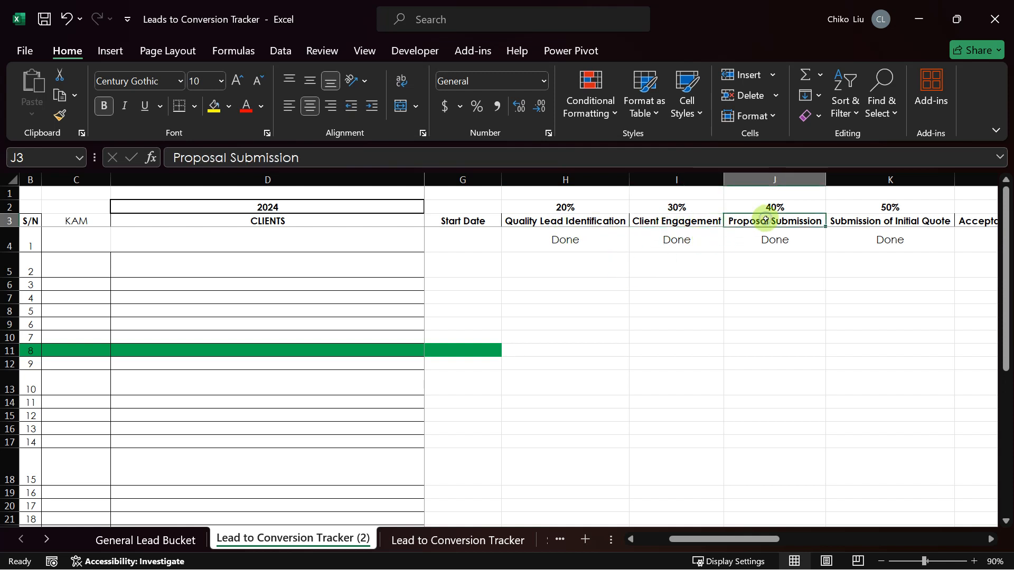
{"action": "key", "text": "Right"}
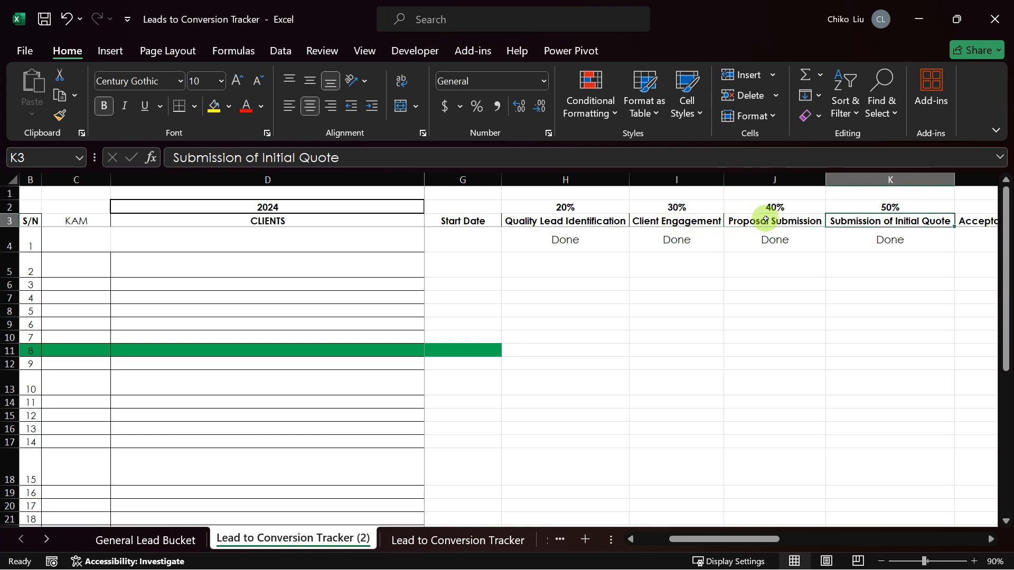
{"action": "left_click", "coordinate": [766, 220]}
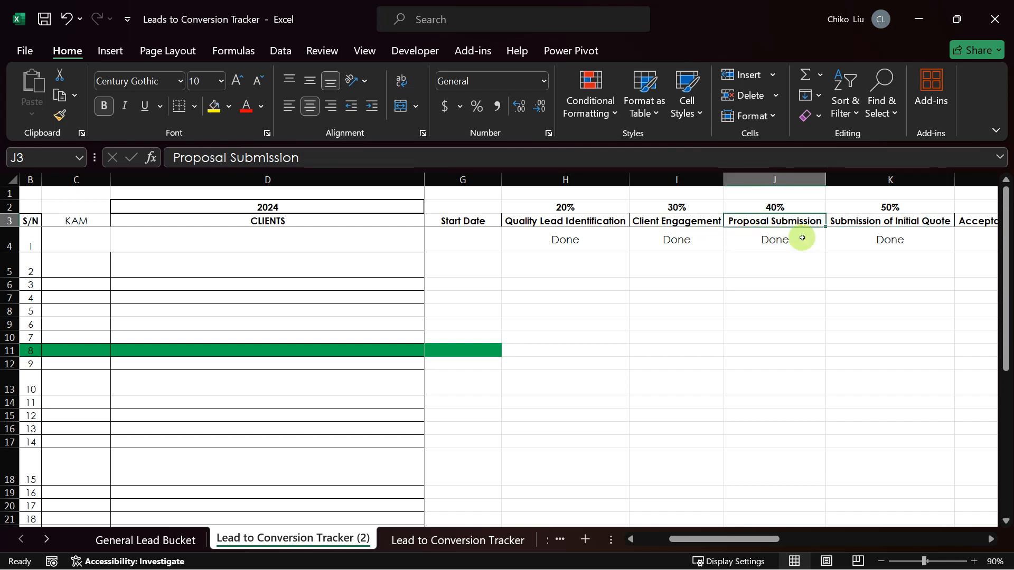
{"action": "key", "text": "Right"}
{"action": "key", "text": "Right"}
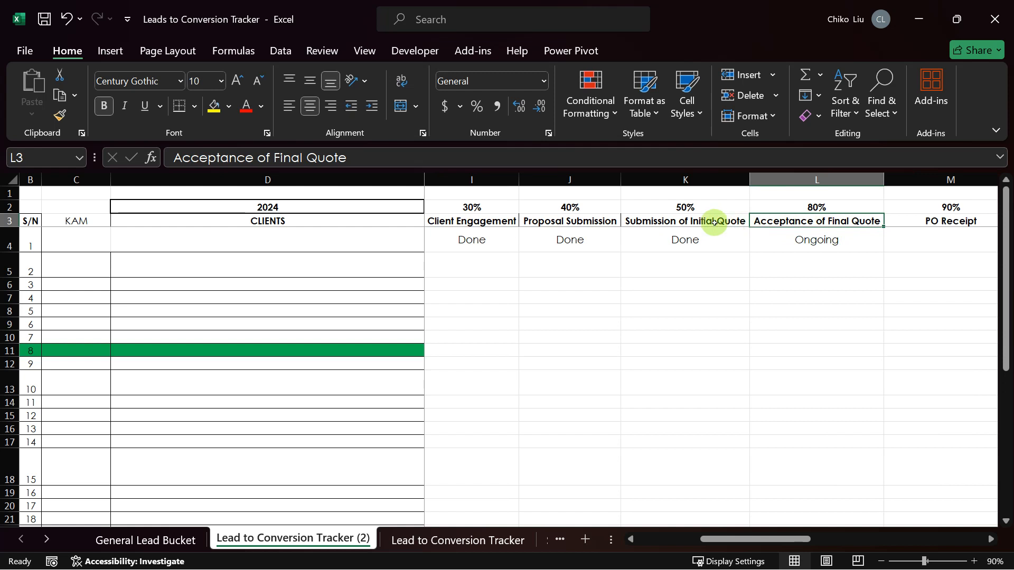
{"action": "left_click", "coordinate": [711, 220]}
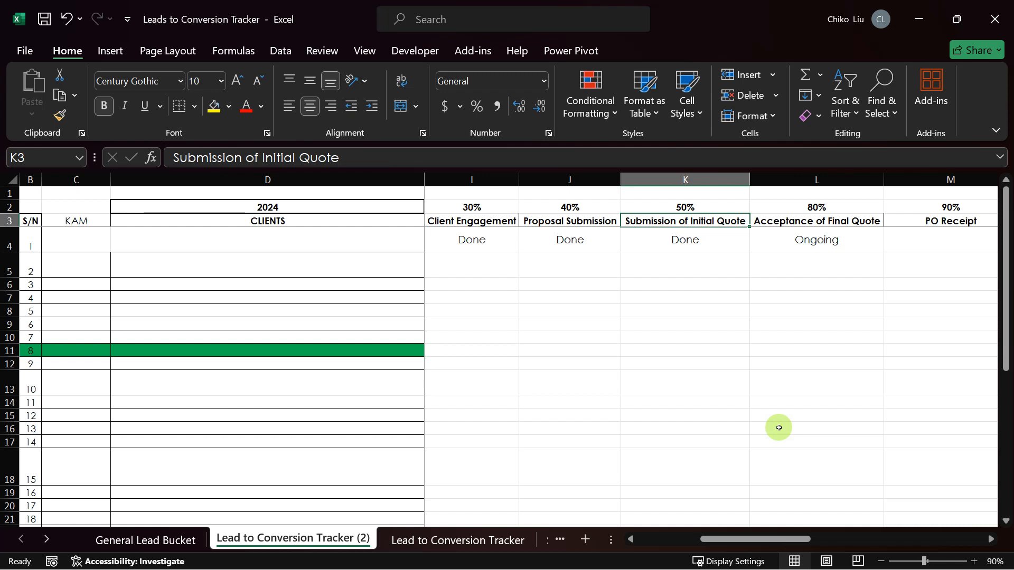
Step: Examine the closing stage headings Acceptance of Final Quote, PO Receipt and Payment - Deal Closure, comparing them with the earlier stages
{"action": "key", "text": "Right"}
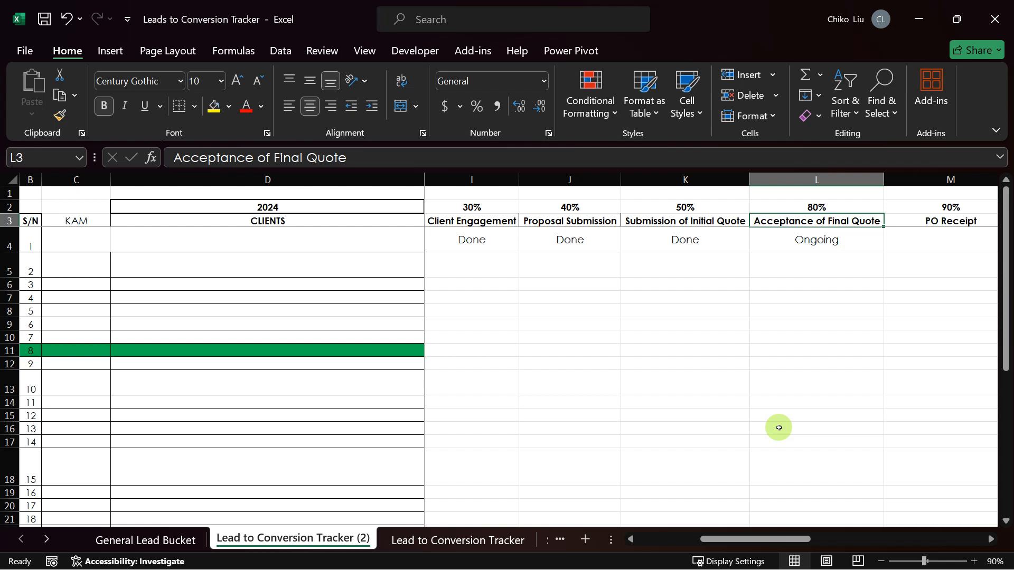
{"action": "key", "text": "Right"}
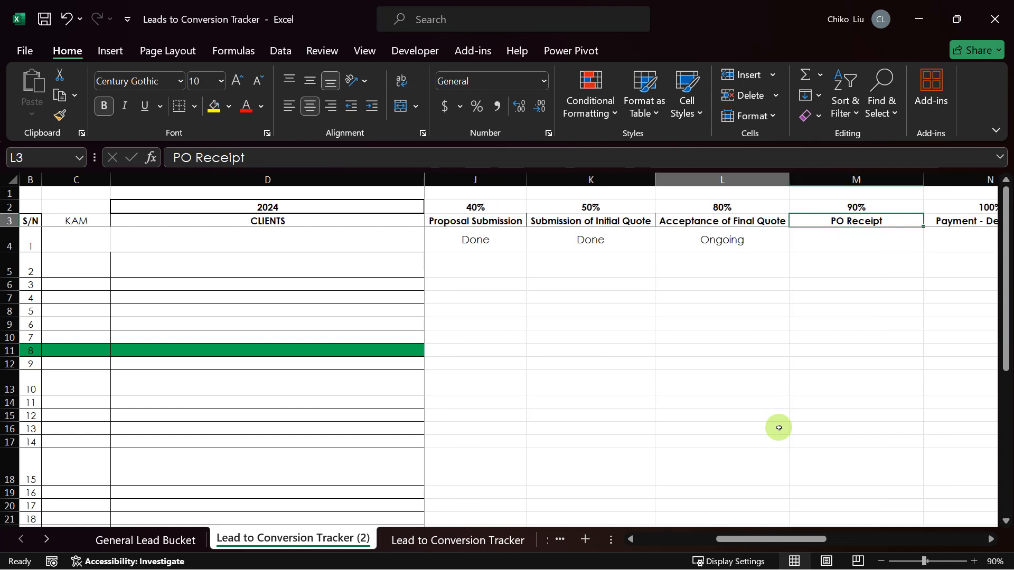
{"action": "key", "text": "Left"}
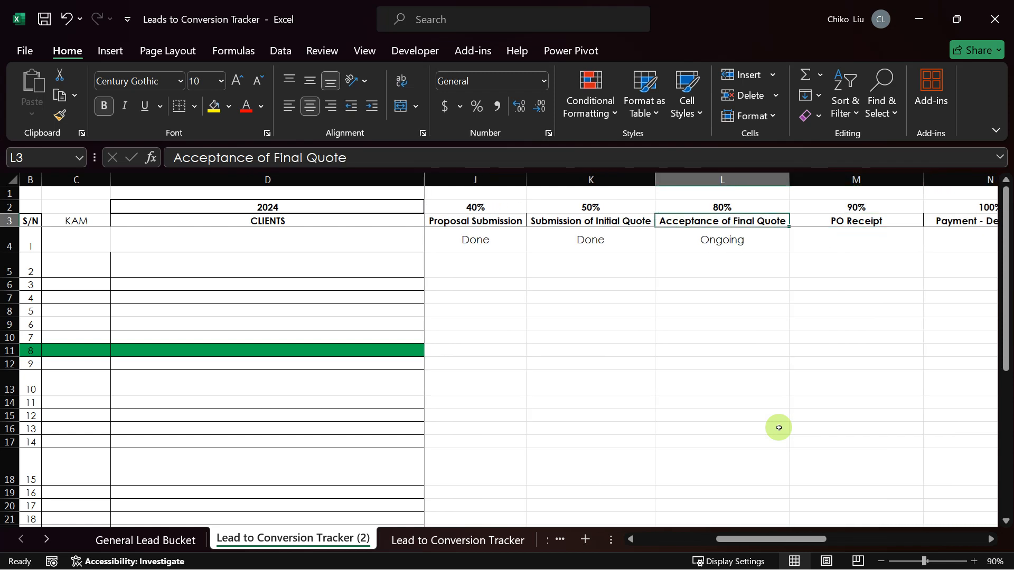
{"action": "key", "text": "Right"}
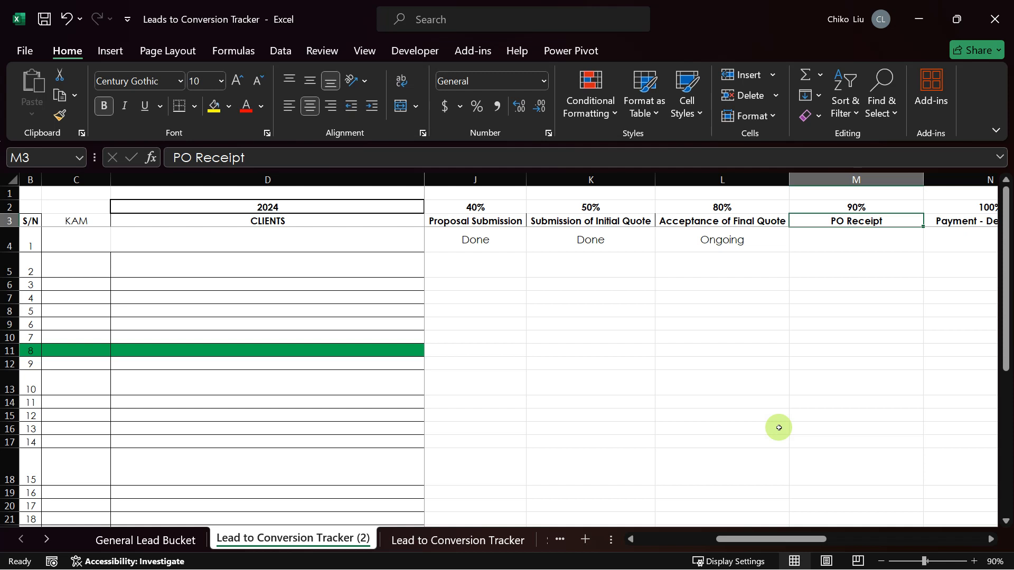
{"action": "key", "text": "Left"}
{"action": "key", "text": "Right"}
{"action": "key", "text": "Left"}
{"action": "key", "text": "Left"}
{"action": "key", "text": "Left"}
{"action": "key", "text": "Left"}
{"action": "key", "text": "Left"}
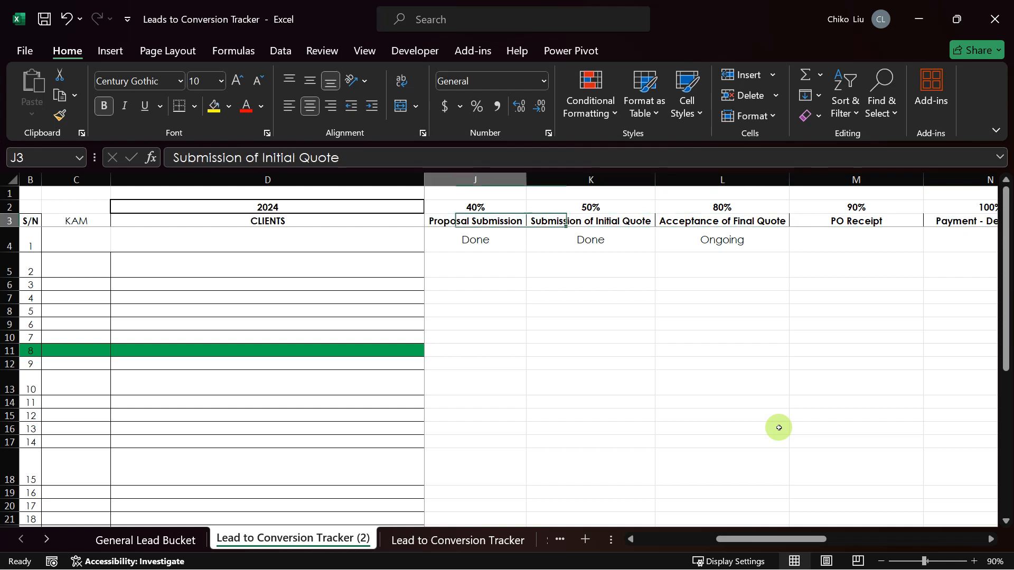
{"action": "key", "text": "Right"}
{"action": "key", "text": "Right"}
{"action": "key", "text": "Right"}
{"action": "key", "text": "Right"}
{"action": "key", "text": "Right"}
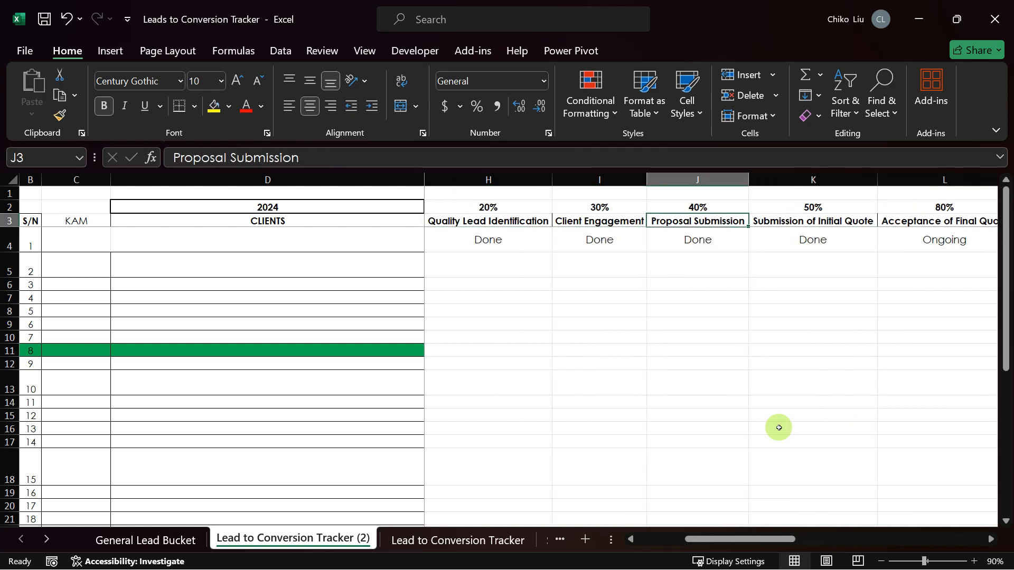
{"action": "key", "text": "Right"}
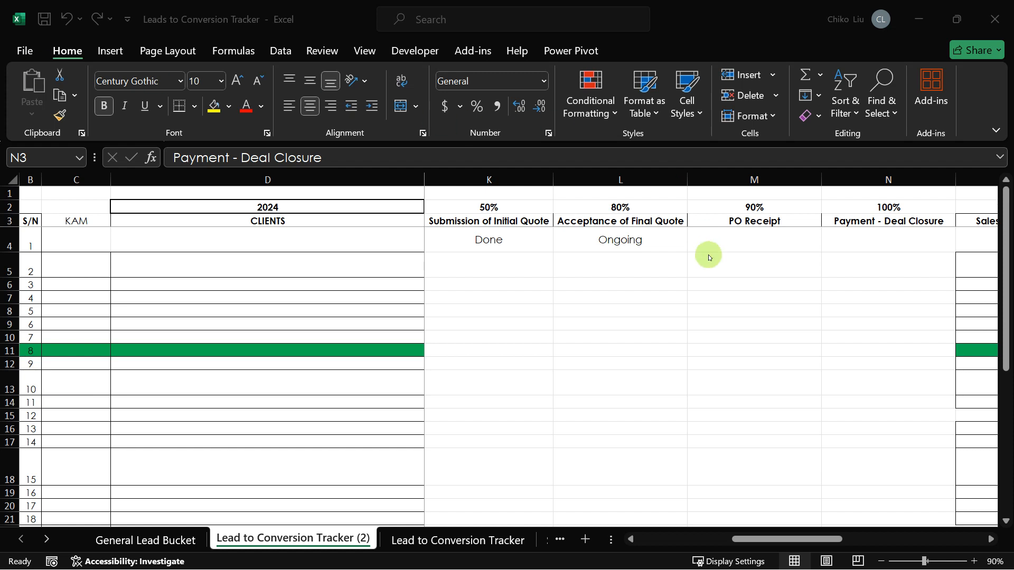
Step: Check the first client's stage statuses in row 4 from Acceptance of Final Quote to Quality Lead Identification
{"action": "left_click", "coordinate": [629, 237]}
{"action": "left_click", "coordinate": [629, 237]}
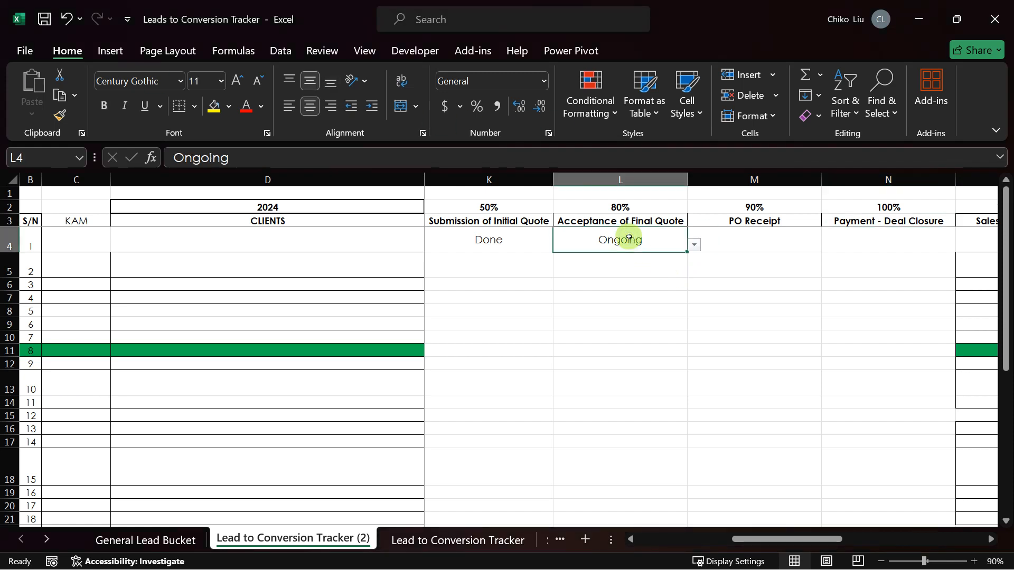
{"action": "key", "text": "Left"}
{"action": "key", "text": "Left"}
{"action": "key", "text": "Left"}
{"action": "key", "text": "Left"}
{"action": "key", "text": "Left"}
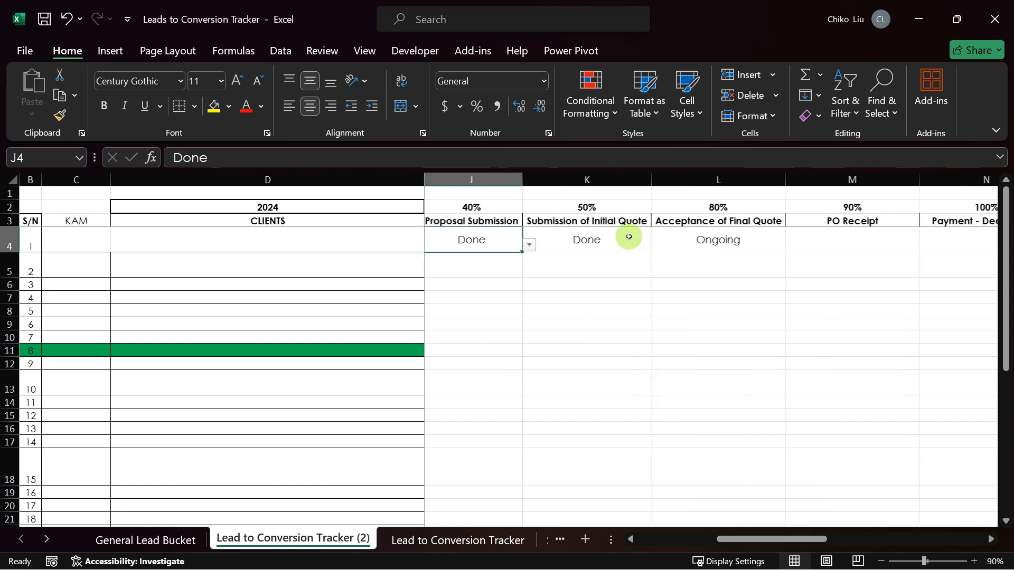
{"action": "key", "text": "Right"}
{"action": "key", "text": "Right"}
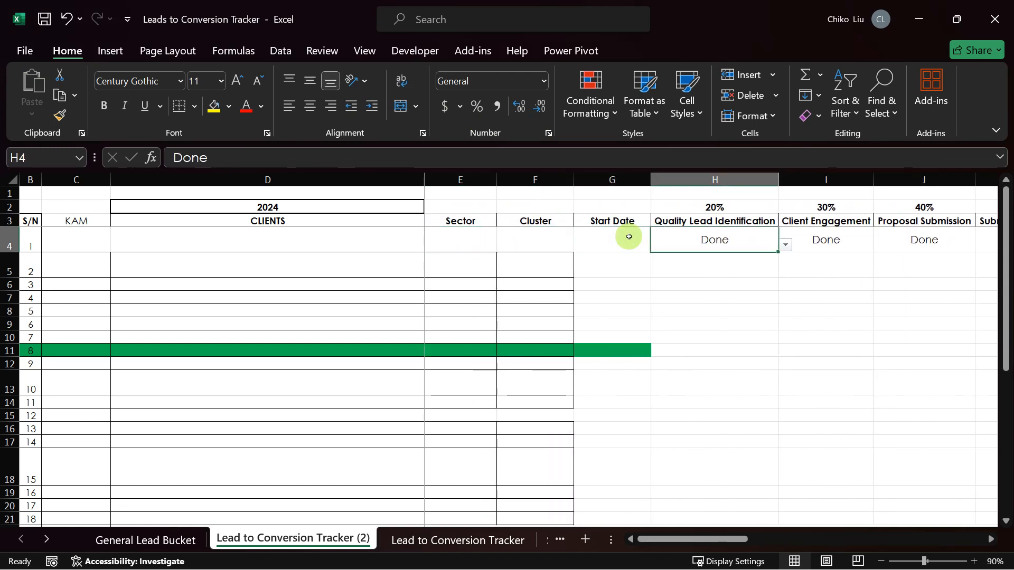
{"action": "key", "text": "Right"}
{"action": "key", "text": "Left"}
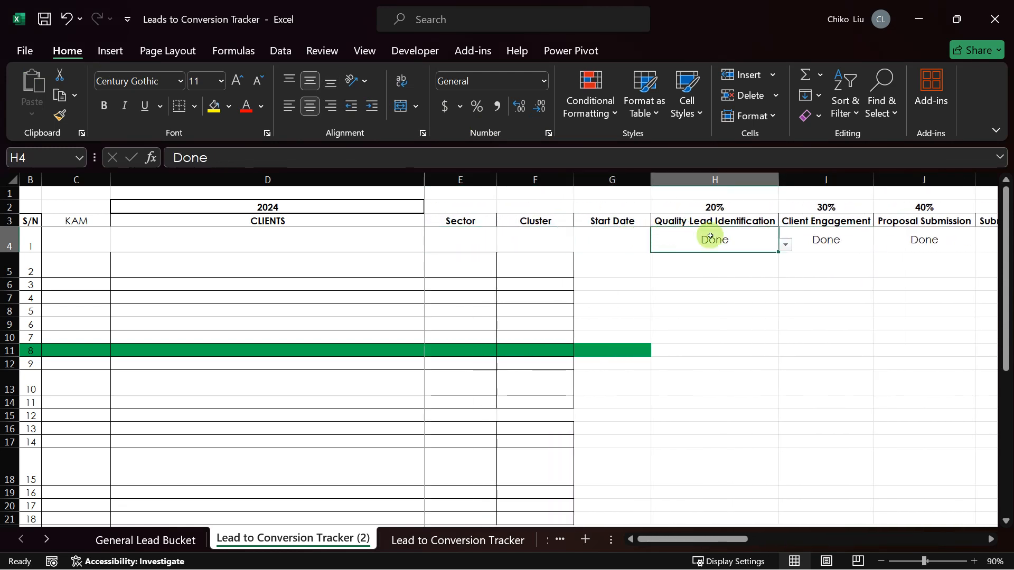
Step: Review the status options offered for the first client's Quality Lead Identification stage and compare the neighbouring Client Engagement status
{"action": "left_click", "coordinate": [786, 245]}
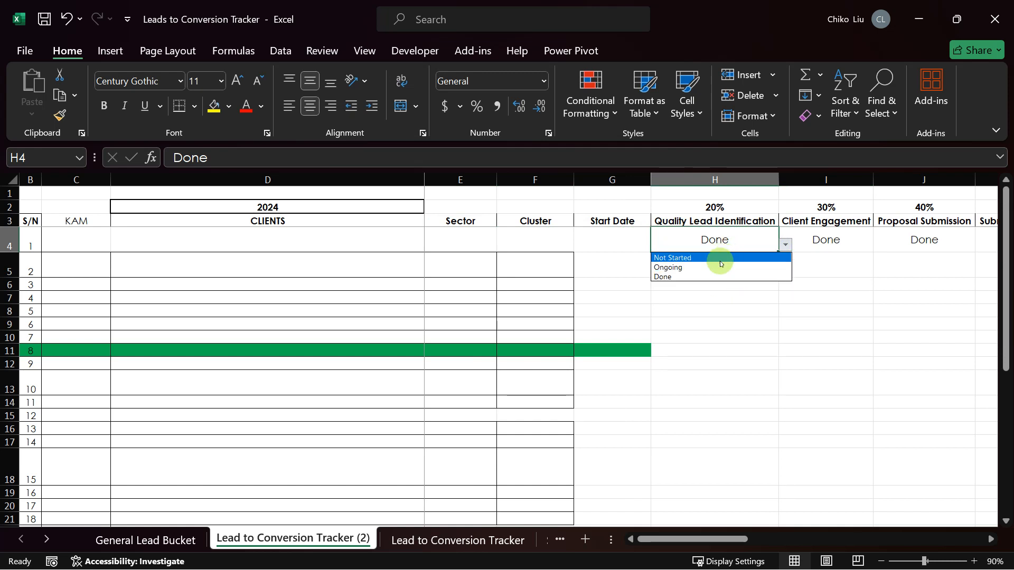
{"action": "key", "text": "Escape"}
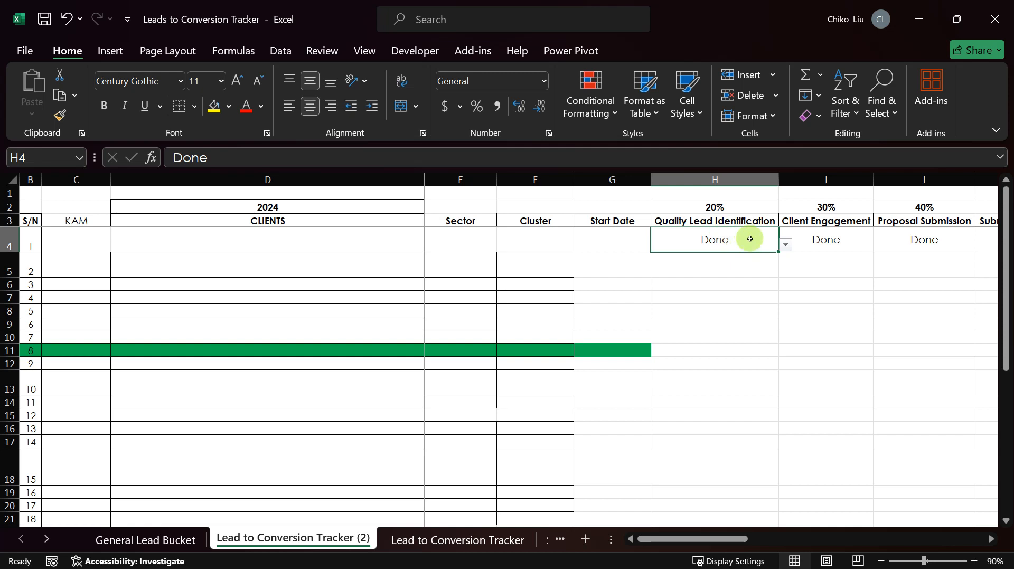
{"action": "left_click_drag", "start_coordinate": [754, 244], "coordinate": [827, 242]}
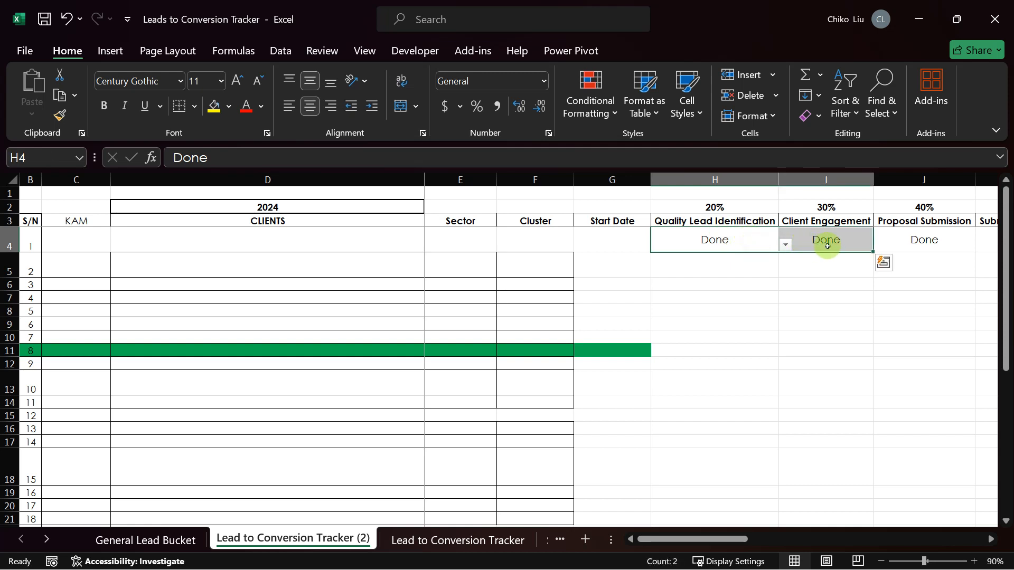
{"action": "left_click", "coordinate": [850, 241]}
{"action": "left_click", "coordinate": [888, 242]}
{"action": "left_click", "coordinate": [831, 242]}
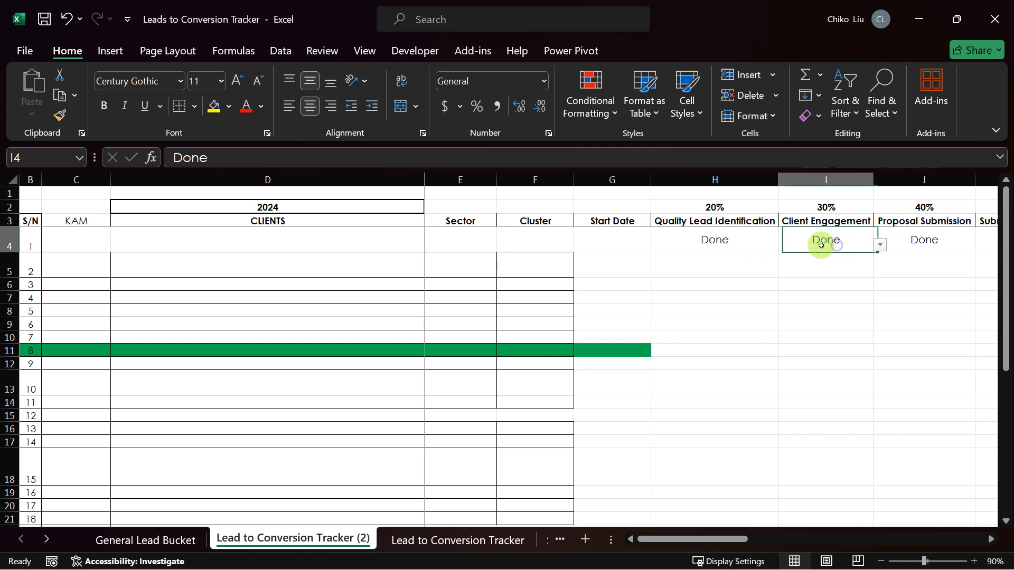
{"action": "left_click", "coordinate": [714, 244]}
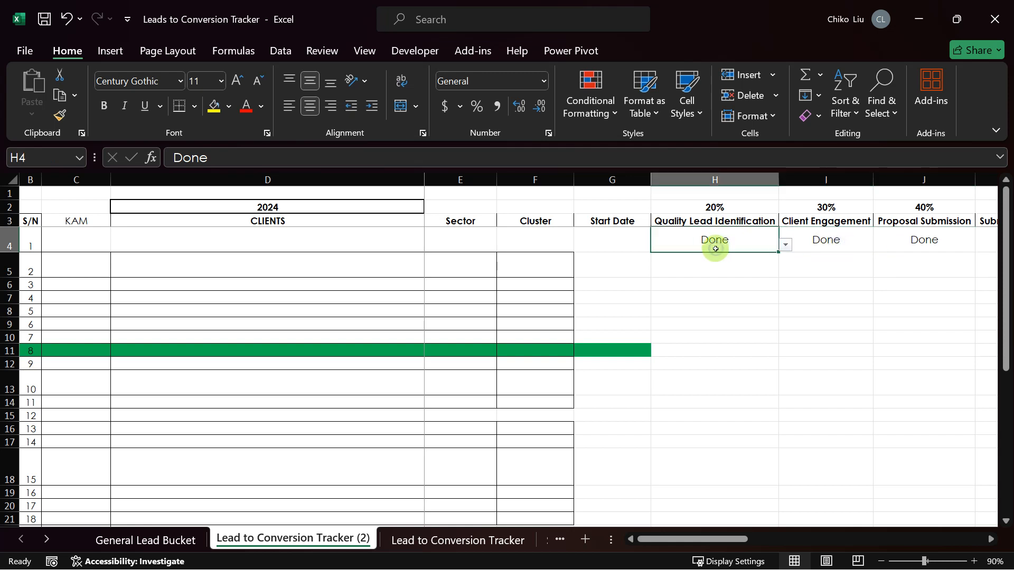
{"action": "left_click", "coordinate": [784, 246]}
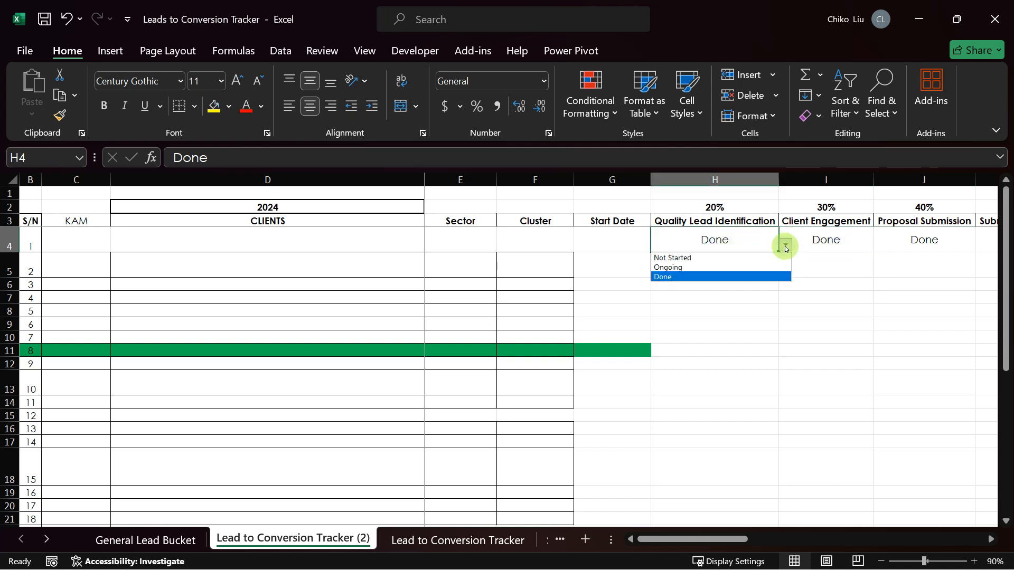
{"action": "left_click", "coordinate": [747, 284]}
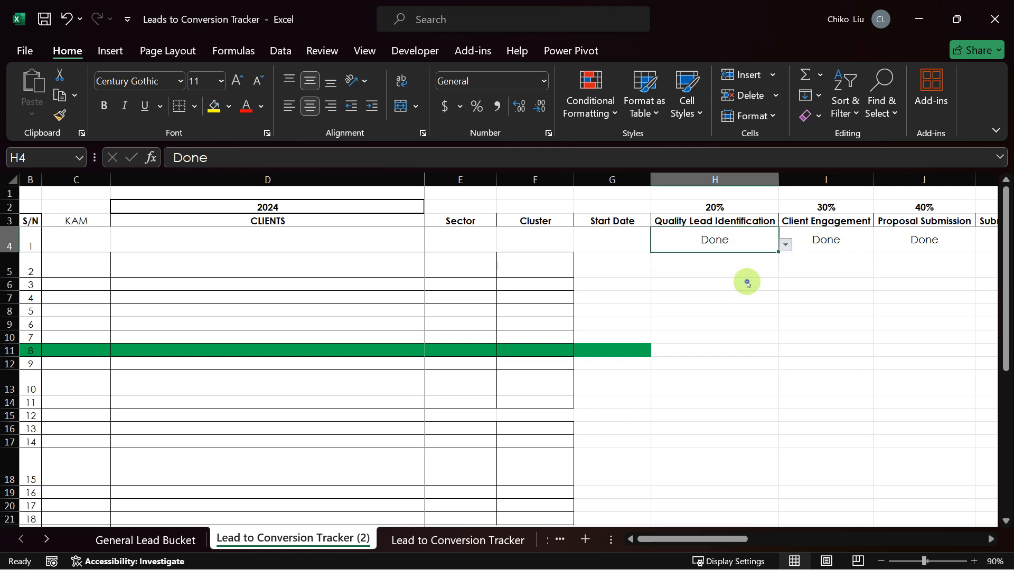
Step: Examine the stage percentages in row 2 from Quality Lead Identification through to the Sales % Rating column and its first client cell
{"action": "left_click", "coordinate": [712, 209]}
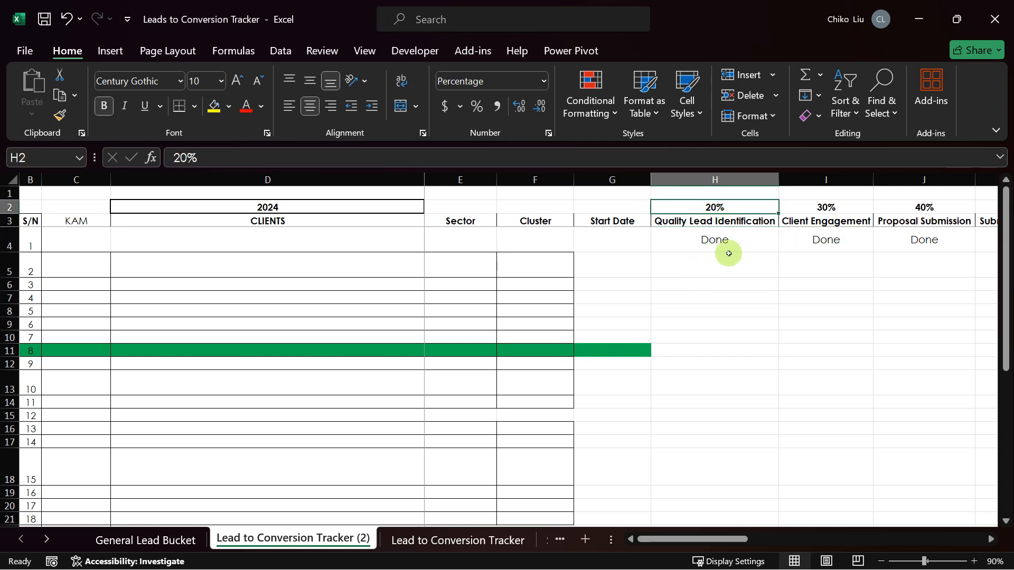
{"action": "key", "text": "Right"}
{"action": "key", "text": "Right"}
{"action": "key", "text": "Right"}
{"action": "key", "text": "Right"}
{"action": "key", "text": "Right"}
{"action": "key", "text": "Right"}
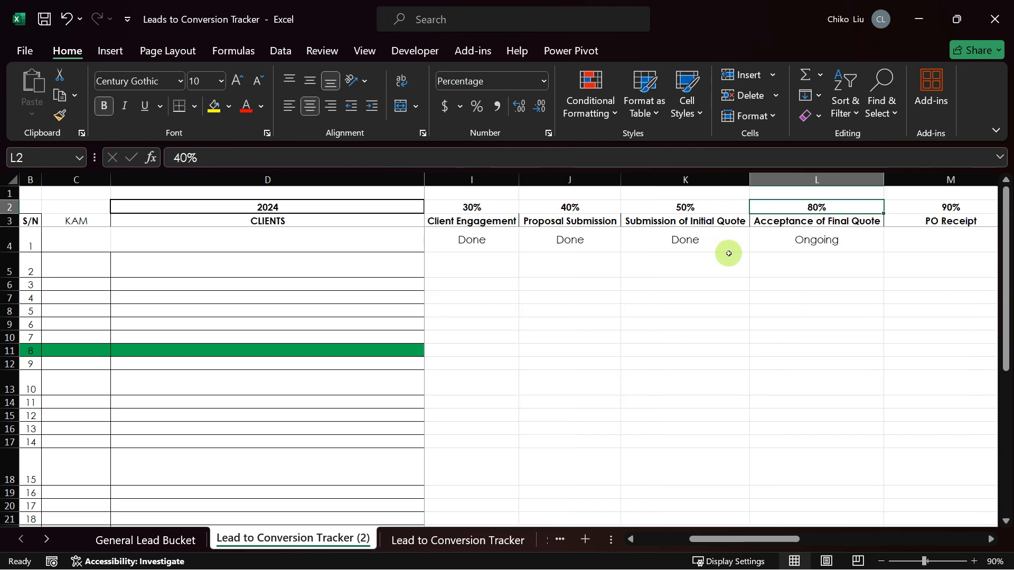
{"action": "key", "text": "Right"}
{"action": "key", "text": "Right"}
{"action": "key", "text": "Left"}
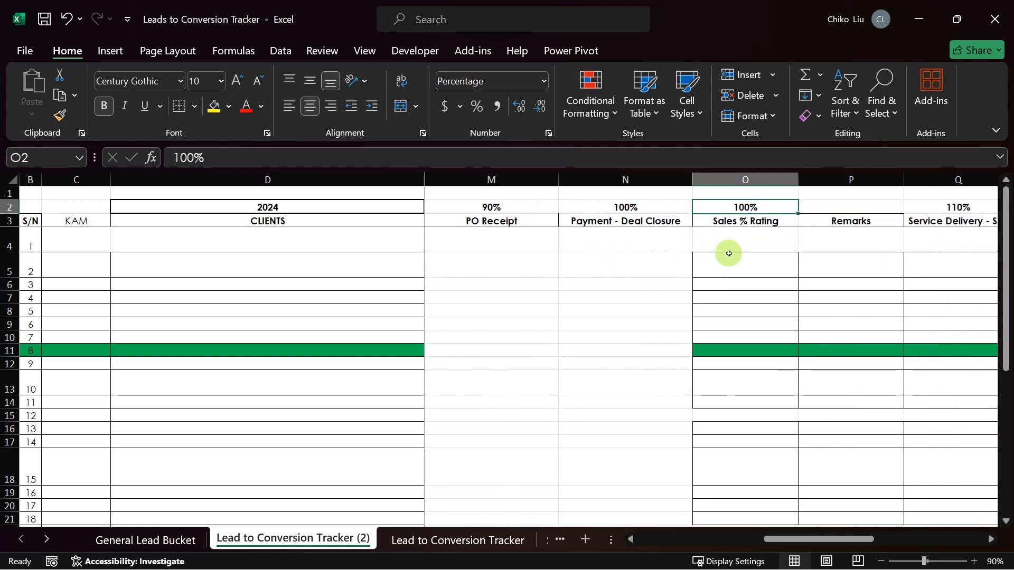
{"action": "key", "text": "Down"}
{"action": "key", "text": "Down"}
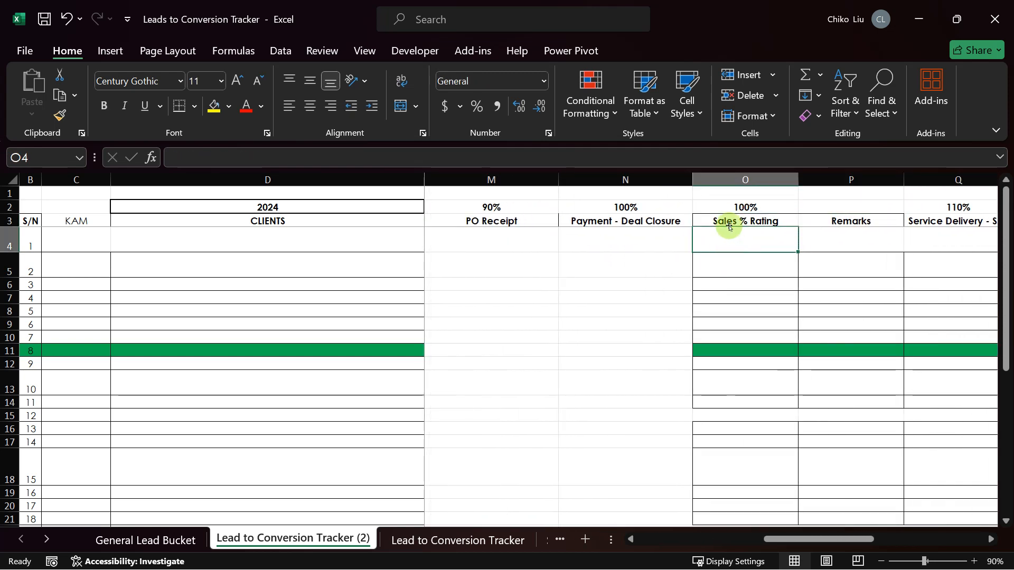
Step: Trace the row 2 percentages back from Sales % Rating to Quality Lead Identification
{"action": "left_click", "coordinate": [725, 206]}
{"action": "key", "text": "Left"}
{"action": "key", "text": "Left"}
{"action": "key", "text": "Left"}
{"action": "key", "text": "Left"}
{"action": "key", "text": "Left"}
{"action": "key", "text": "Left"}
{"action": "key", "text": "Left"}
{"action": "key", "text": "Left"}
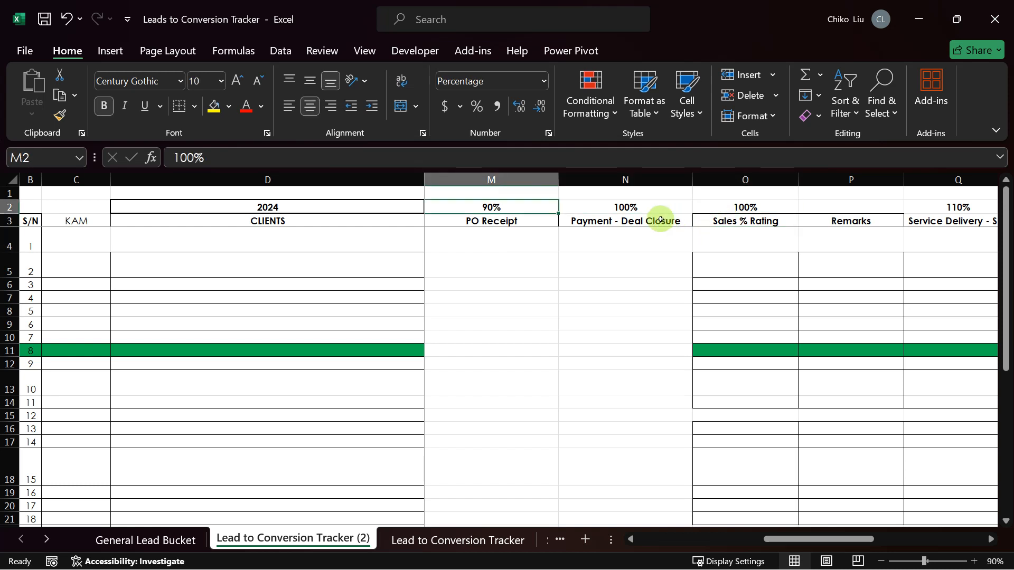
{"action": "key", "text": "Right"}
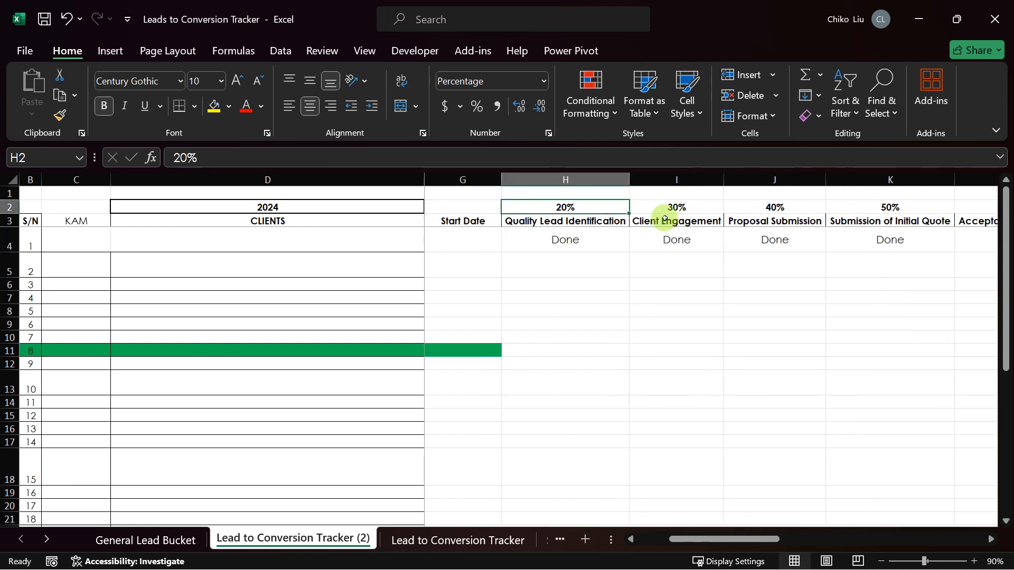
Step: Compare the first client's Client Engagement status with its percentage, then view the percentage for Acceptance of Final Quote
{"action": "key", "text": "Down"}
{"action": "key", "text": "Down"}
{"action": "key", "text": "Right"}
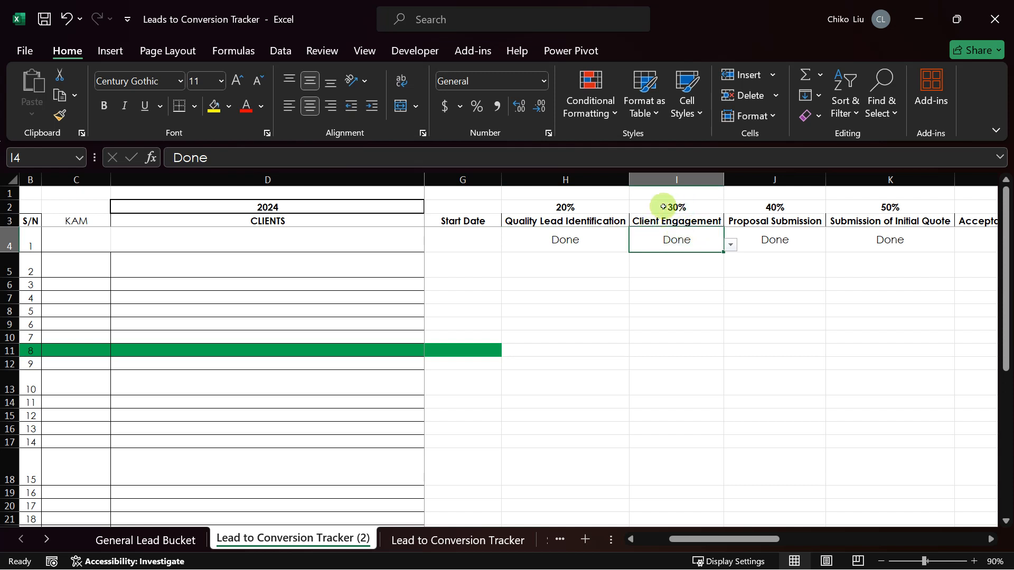
{"action": "left_click", "coordinate": [654, 205]}
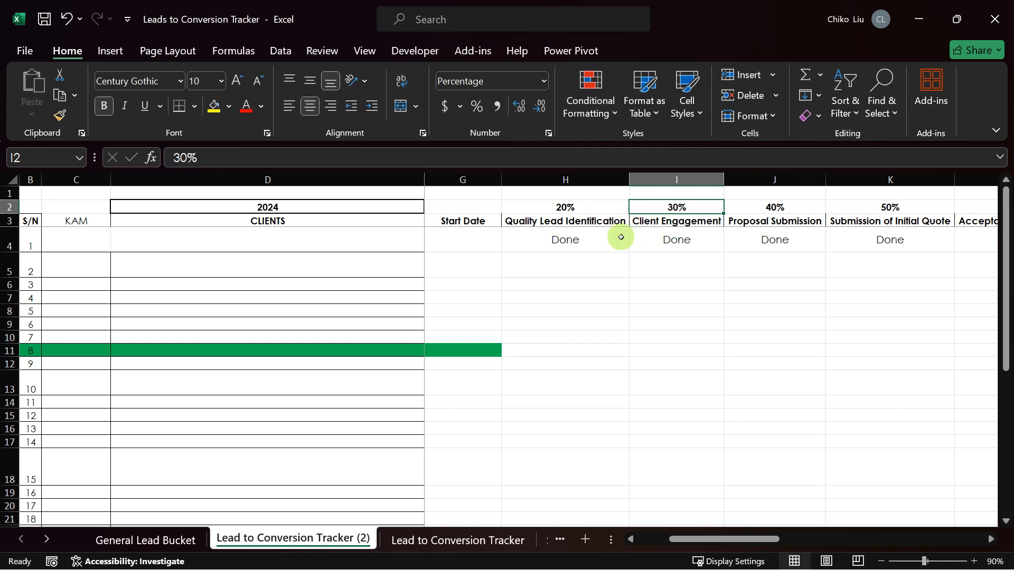
{"action": "left_click", "coordinate": [892, 208]}
{"action": "key", "text": "Right"}
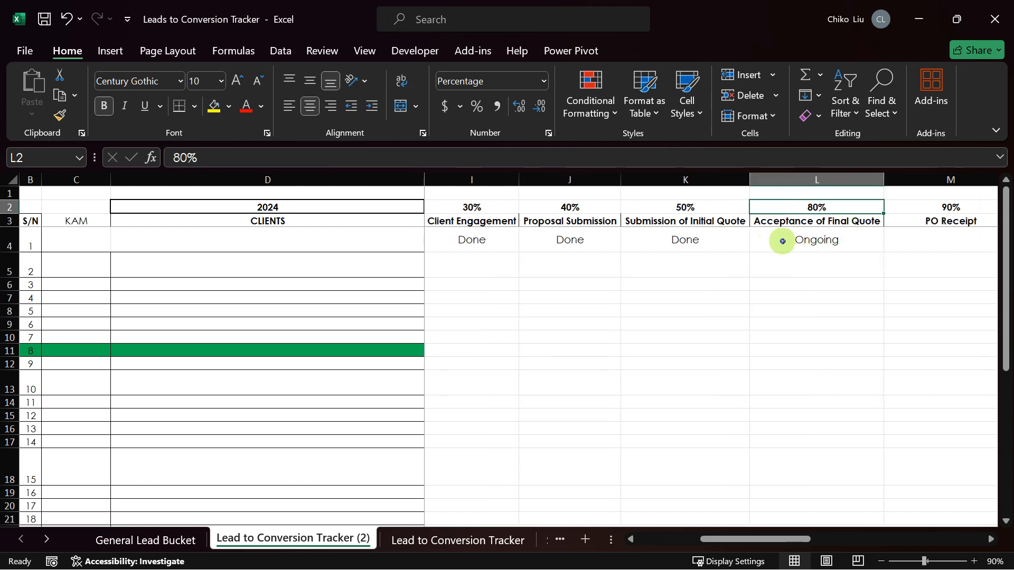
Step: Check the first client's row 4 statuses back and forth between Client Engagement and Payment - Deal Closure
{"action": "left_click", "coordinate": [782, 240]}
{"action": "key", "text": "Right"}
{"action": "scroll", "coordinate": [782, 241], "scroll_direction": "right", "scroll_amount": 2}
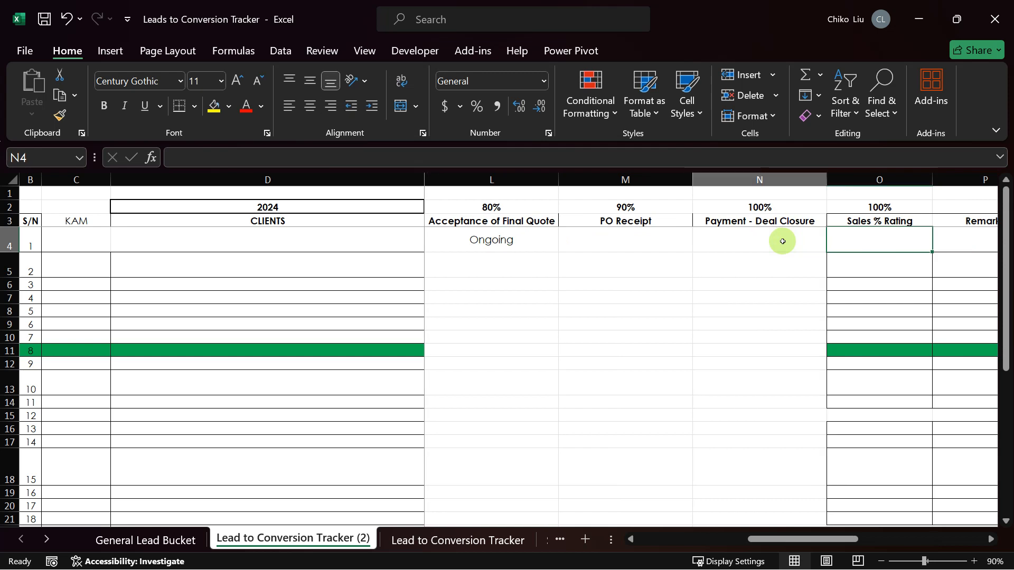
{"action": "key", "text": "Left"}
{"action": "key", "text": "Left"}
{"action": "key", "text": "Left"}
{"action": "key", "text": "Left"}
{"action": "key", "text": "Left"}
{"action": "key", "text": "Left"}
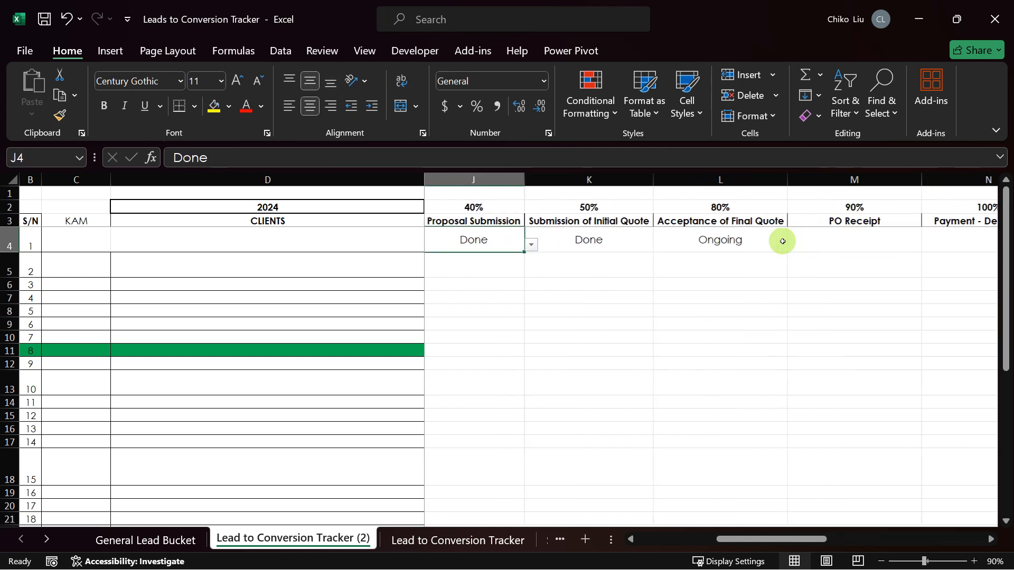
{"action": "key", "text": "Right"}
{"action": "key", "text": "Right"}
{"action": "key", "text": "Right"}
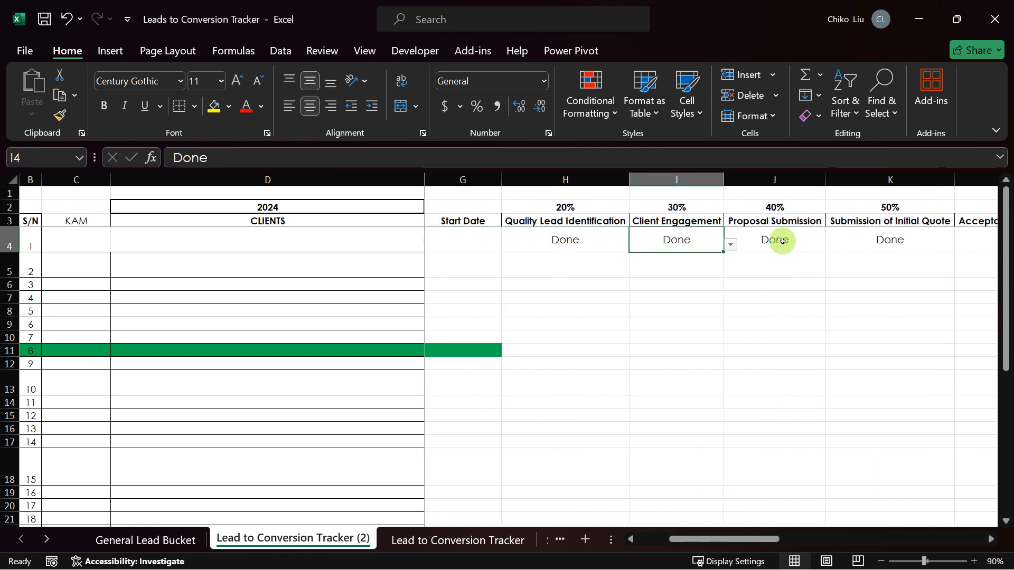
{"action": "key", "text": "Right"}
{"action": "key", "text": "Right"}
{"action": "key", "text": "Right"}
{"action": "key", "text": "Right"}
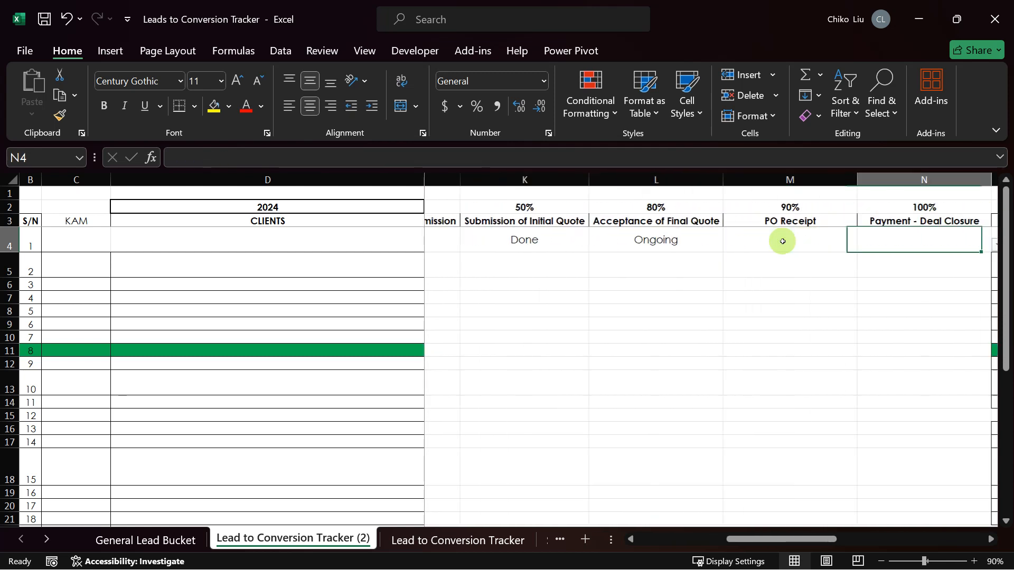
Step: Start a COUNTIF formula in the first client's Sales % Rating cell, O4
{"action": "key", "text": "Right"}
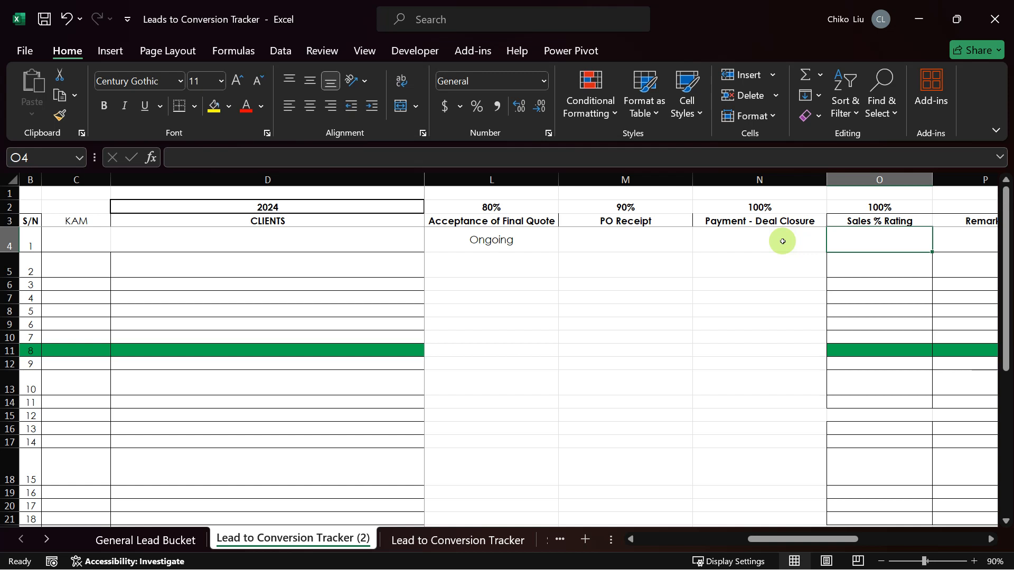
{"action": "type", "text": "="}
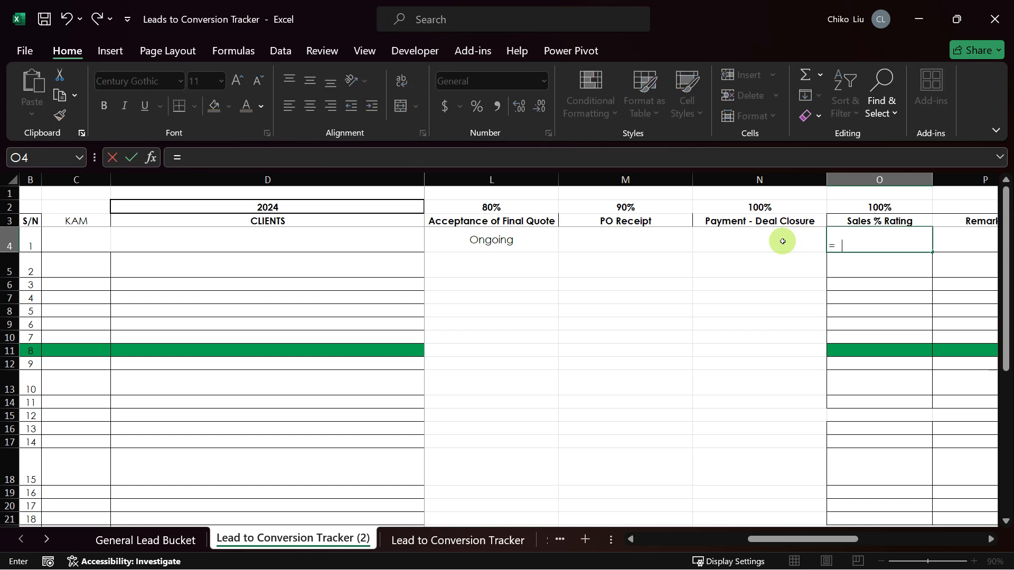
{"action": "type", "text": "Co"}
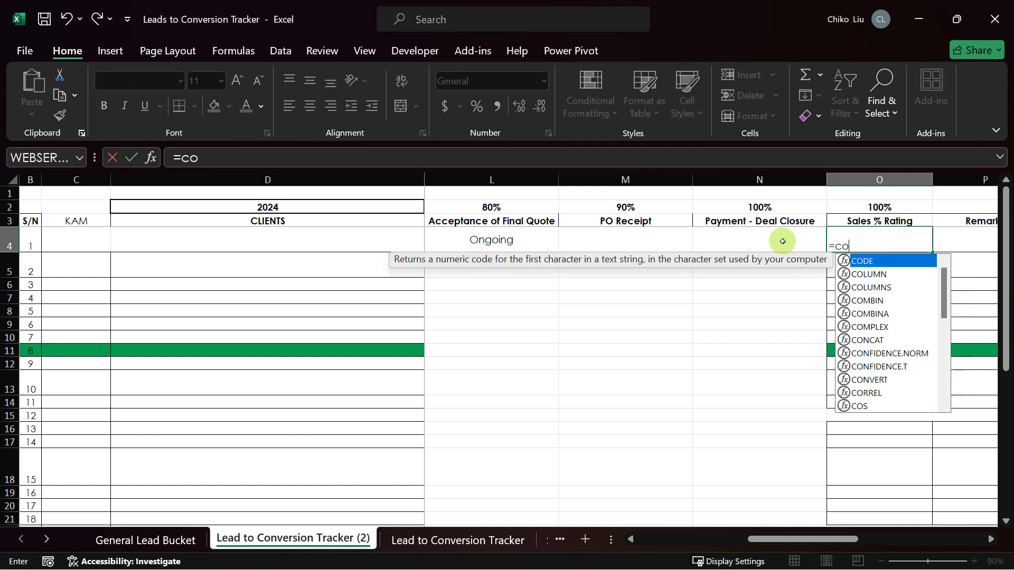
{"action": "type", "text": "unit"}
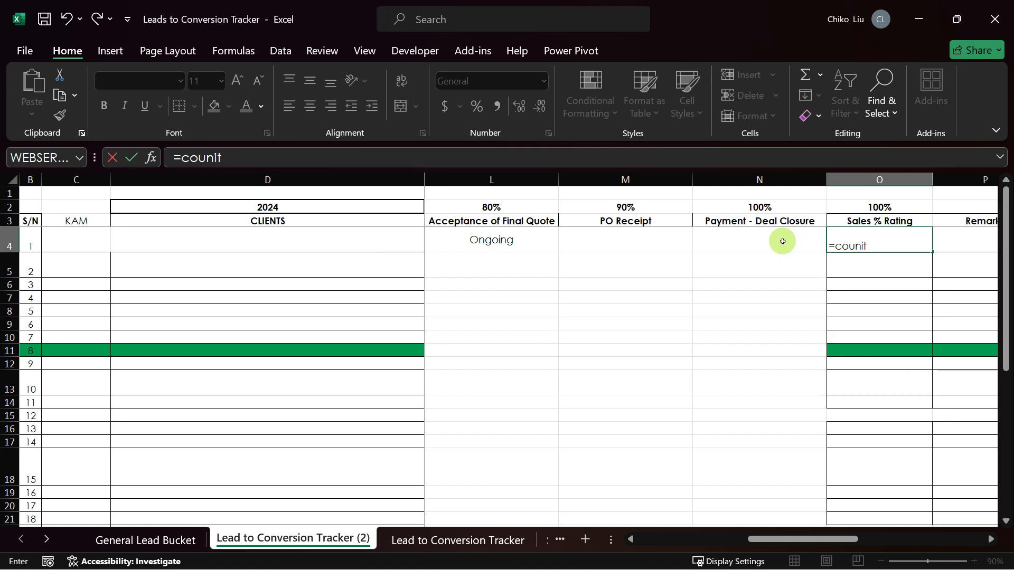
{"action": "key", "text": "BackSpace"}
{"action": "key", "text": "BackSpace"}
{"action": "type", "text": "tif"}
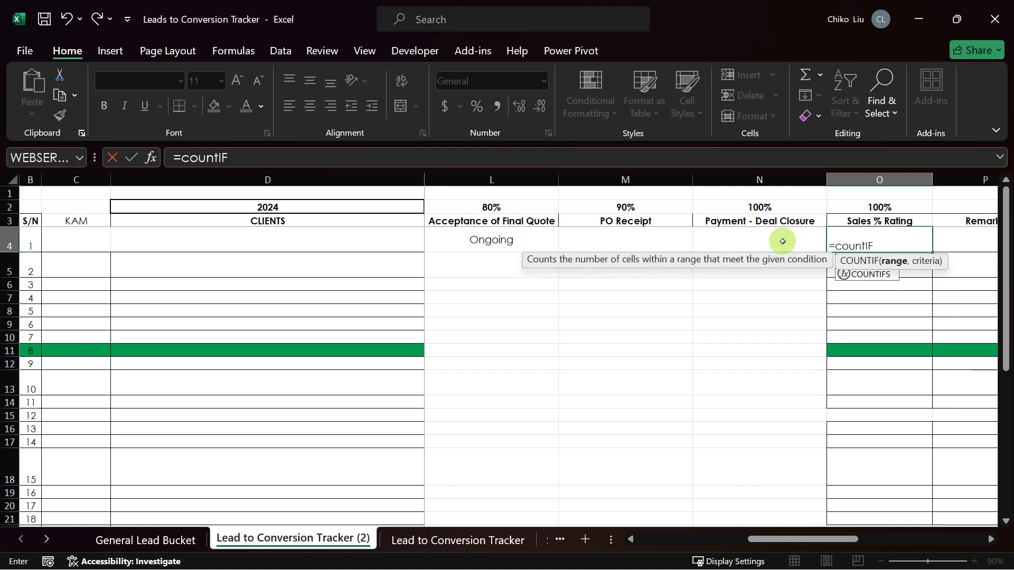
{"action": "key", "text": "Tab"}
Step: Set the COUNTIF range to the first client's stage cells from H4 to N4 with only the columns locked, $H4:$N4
{"action": "left_click", "coordinate": [783, 241]}
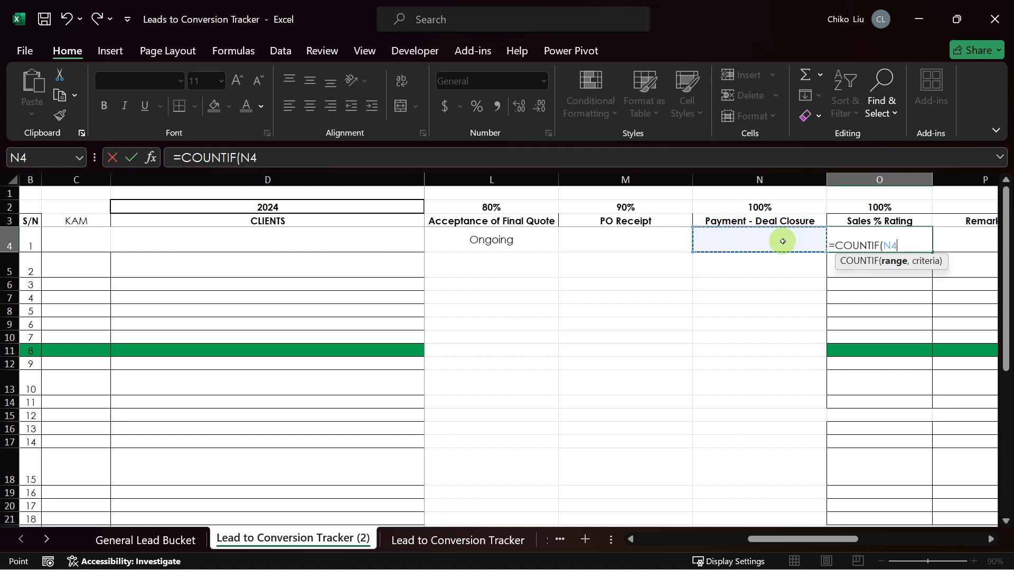
{"action": "key", "text": "shift+Left"}
{"action": "key", "text": "shift+Left"}
{"action": "key", "text": "shift+Left"}
{"action": "key", "text": "shift+Left"}
{"action": "key", "text": "shift+Left"}
{"action": "key", "text": "shift+Left"}
{"action": "key", "text": "shift+Left"}
{"action": "key", "text": "shift+Left"}
{"action": "key", "text": "shift+Left"}
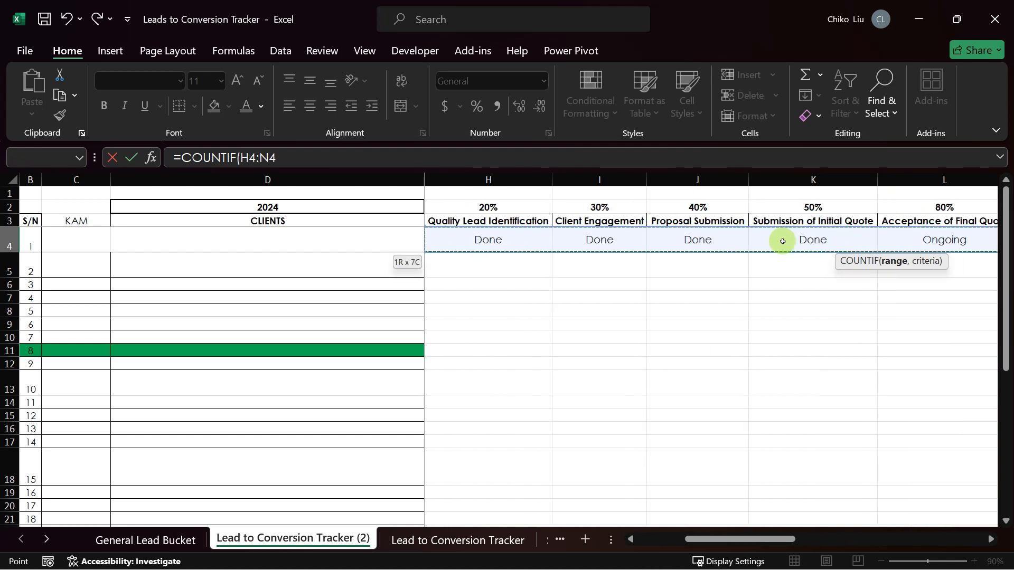
{"action": "key", "text": "shift+Right"}
{"action": "key", "text": "shift+Right"}
{"action": "key", "text": "shift+Right"}
{"action": "key", "text": "F4"}
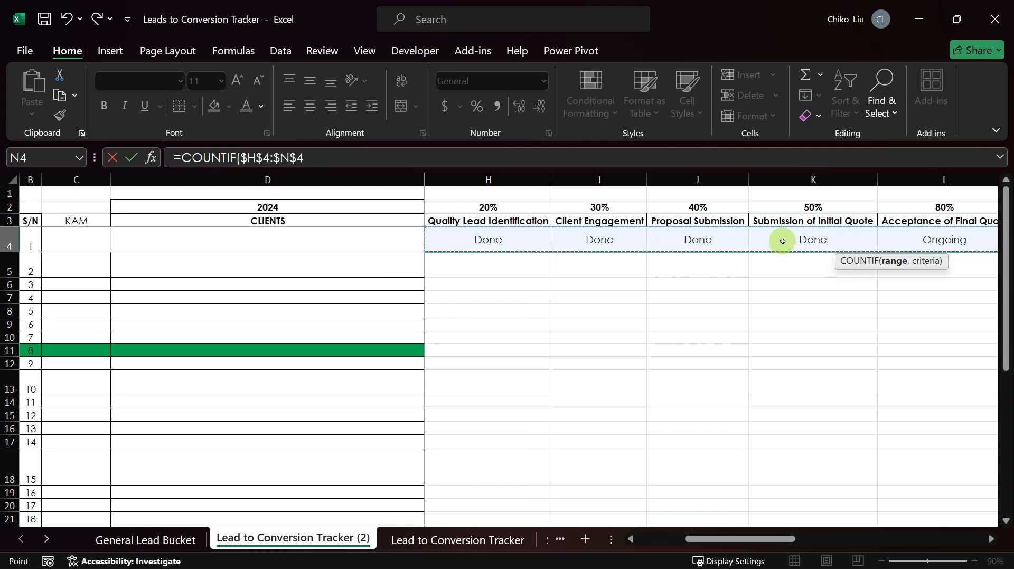
{"action": "key", "text": "F4"}
{"action": "key", "text": "F4"}
Step: Complete the COUNTIF formula in O4 with the criterion "Done"
{"action": "type", "text": ","}
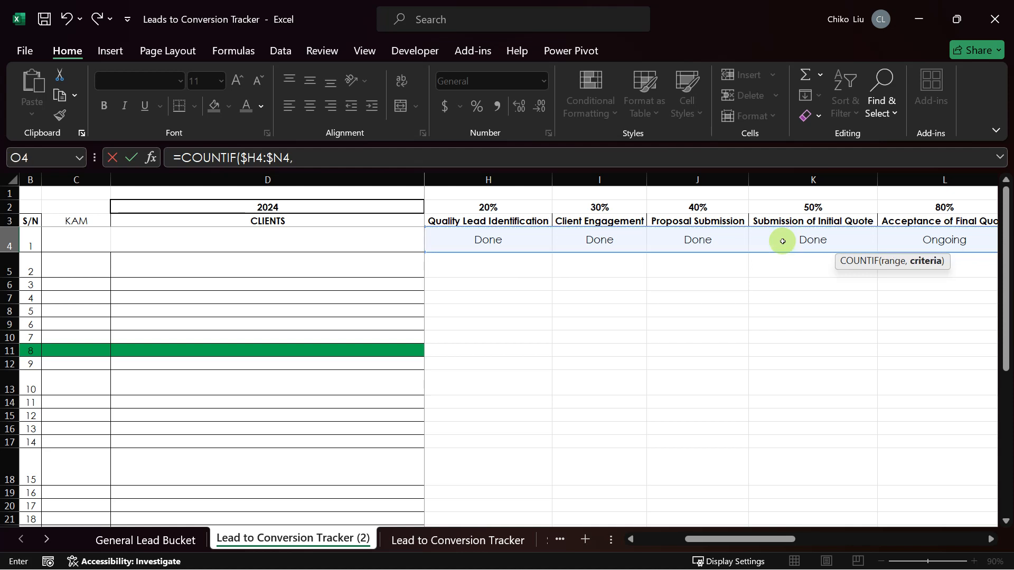
{"action": "type", "text": "\"Done\")"}
{"action": "key", "text": "Return"}
{"action": "key", "text": "Up"}
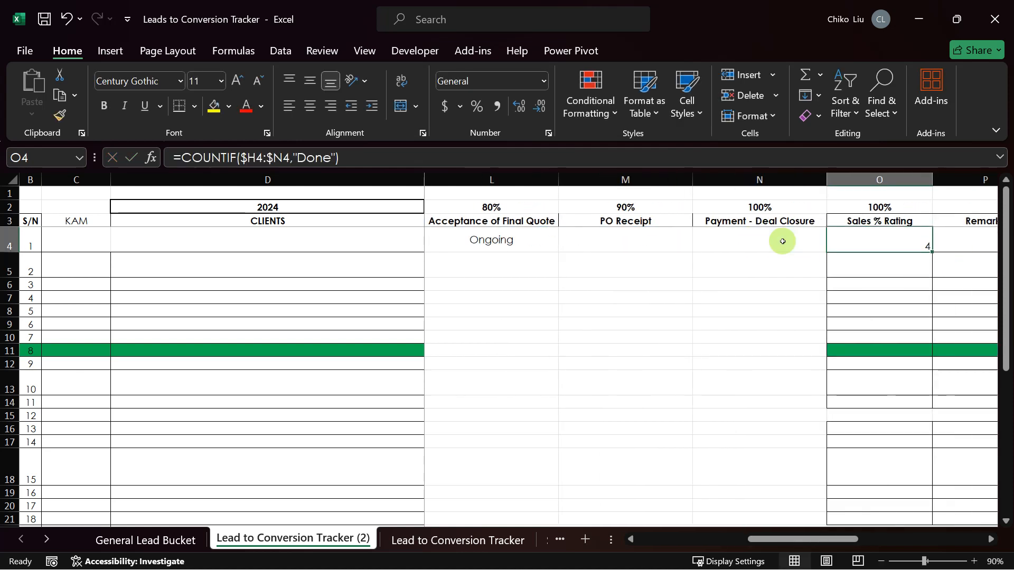
Step: Check the COUNTIF result in O4 against the first client's stage statuses in row 4
{"action": "key", "text": "Left"}
{"action": "key", "text": "Left"}
{"action": "key", "text": "Left"}
{"action": "key", "text": "Left"}
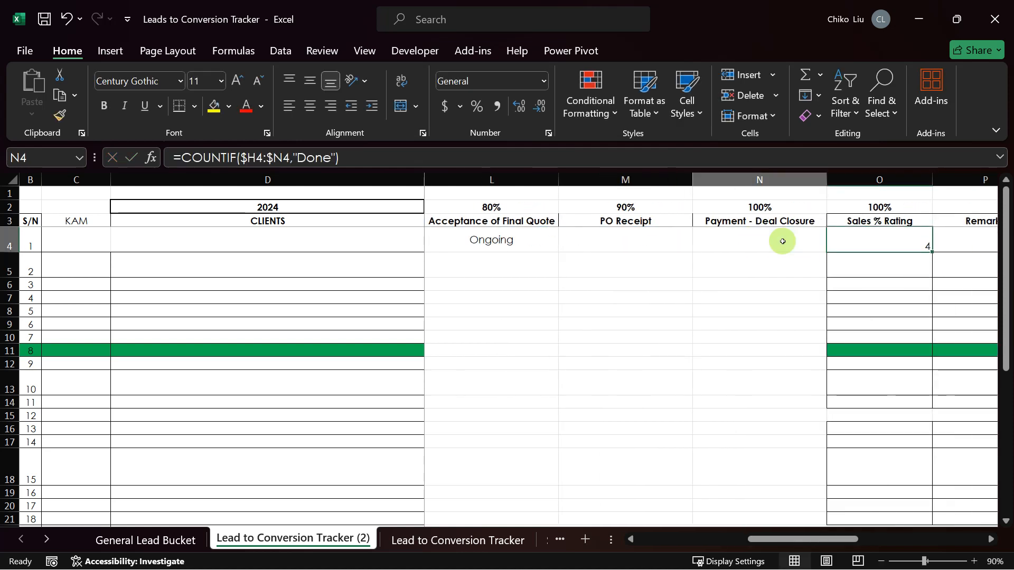
{"action": "key", "text": "Left"}
{"action": "key", "text": "Left"}
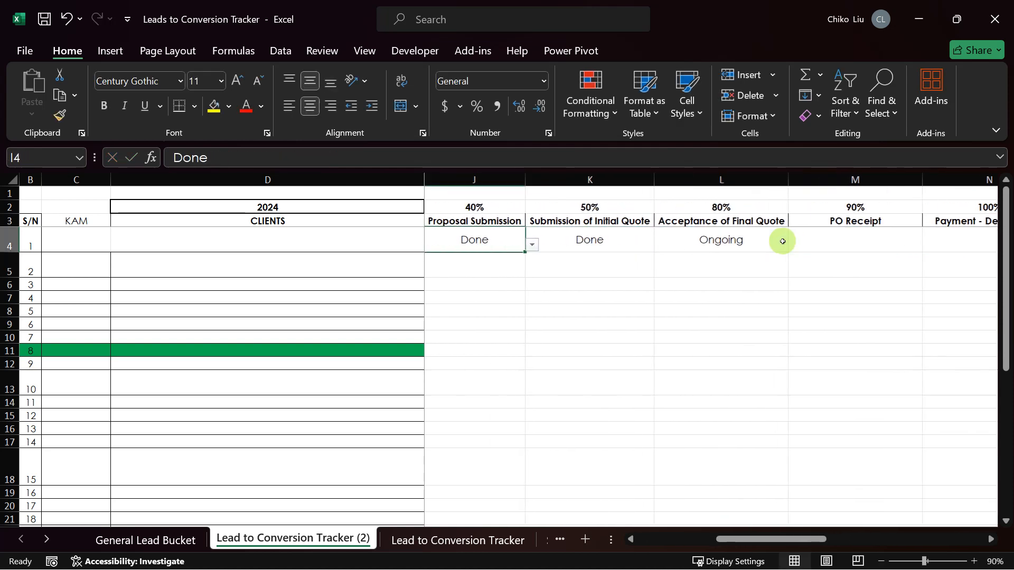
{"action": "key", "text": "Right"}
{"action": "key", "text": "Right"}
{"action": "key", "text": "Right"}
{"action": "key", "text": "Right"}
{"action": "key", "text": "Right"}
{"action": "key", "text": "Right"}
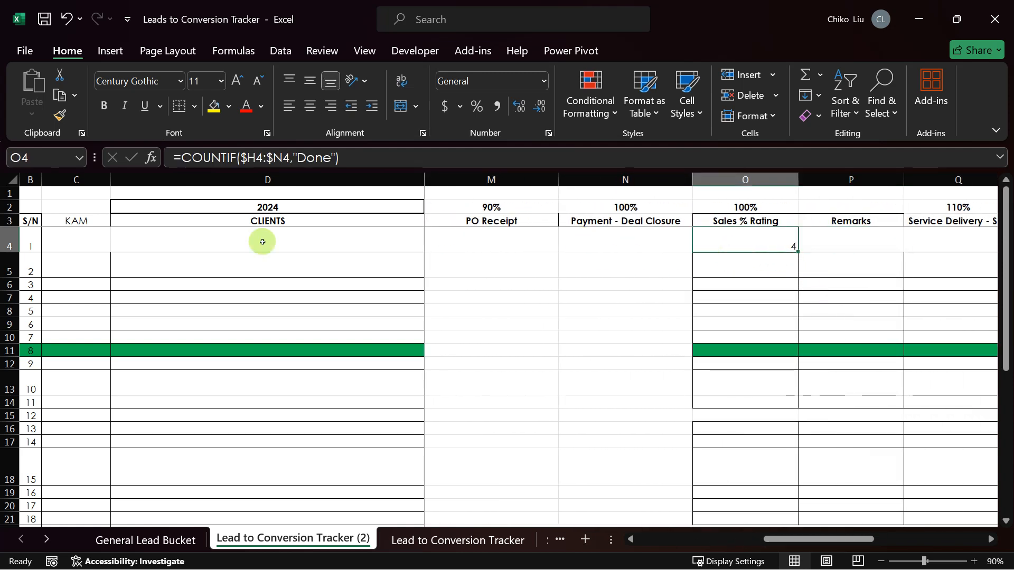
Step: Wrap the existing COUNTIF in O4 in an IFS function, making it the first logical test
{"action": "left_click", "coordinate": [180, 157]}
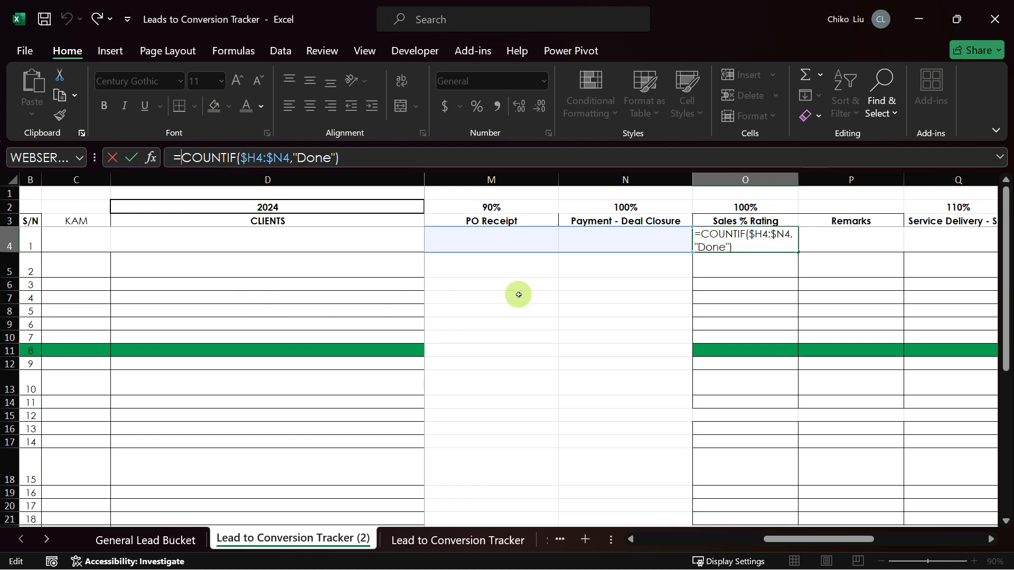
{"action": "type", "text": "ifs"}
{"action": "key", "text": "Down"}
{"action": "key", "text": "Up"}
{"action": "key", "text": "Tab"}
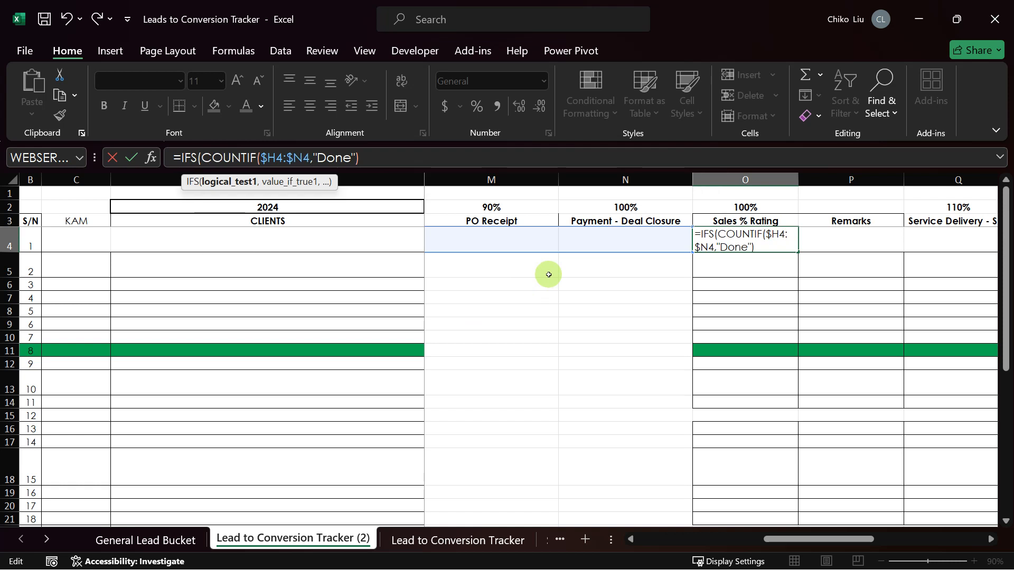
Step: Copy the COUNTIF($H4:$N4,"Done") expression from inside the IFS formula in O4
{"action": "key", "text": "Right"}
{"action": "key", "text": "Right"}
{"action": "key", "text": "Right"}
{"action": "key", "text": "Right"}
{"action": "key", "text": "Right"}
{"action": "key", "text": "Right"}
{"action": "key", "text": "Right"}
{"action": "key", "text": "Right"}
{"action": "key", "text": "Right"}
{"action": "key", "text": "Right"}
{"action": "key", "text": "Right"}
{"action": "key", "text": "Right"}
{"action": "key", "text": "Right"}
{"action": "key", "text": "Right"}
{"action": "key", "text": "Right"}
{"action": "key", "text": "Right"}
{"action": "key", "text": "Right"}
{"action": "key", "text": "Right"}
{"action": "key", "text": "Right"}
{"action": "key", "text": "shift+Left"}
{"action": "key", "text": "shift+Left"}
{"action": "key", "text": "shift+Left"}
{"action": "key", "text": "shift+Left"}
{"action": "key", "text": "shift+Left"}
{"action": "key", "text": "shift+Left"}
{"action": "key", "text": "shift+Left"}
{"action": "key", "text": "shift+Left"}
{"action": "key", "text": "shift+Left"}
{"action": "key", "text": "shift+Left"}
{"action": "key", "text": "shift+Left"}
{"action": "key", "text": "shift+Left"}
{"action": "key", "text": "shift+Left"}
{"action": "key", "text": "shift+Left"}
{"action": "key", "text": "shift+Left"}
{"action": "key", "text": "shift+Left"}
{"action": "key", "text": "shift+Left"}
{"action": "key", "text": "shift+Left"}
{"action": "key", "text": "shift+Left"}
{"action": "key", "text": "shift+Left"}
{"action": "key", "text": "shift+Left"}
{"action": "key", "text": "shift+Left"}
{"action": "key", "text": "shift+Left"}
{"action": "key", "text": "ctrl+c"}
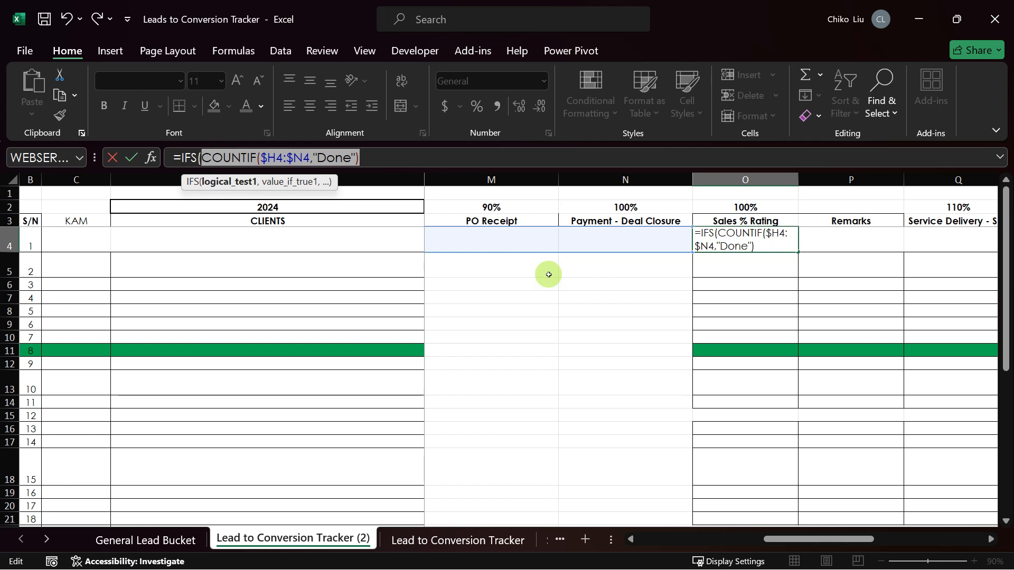
Step: Complete the first IFS condition so a Done count equal to 1 returns .2
{"action": "key", "text": "Right"}
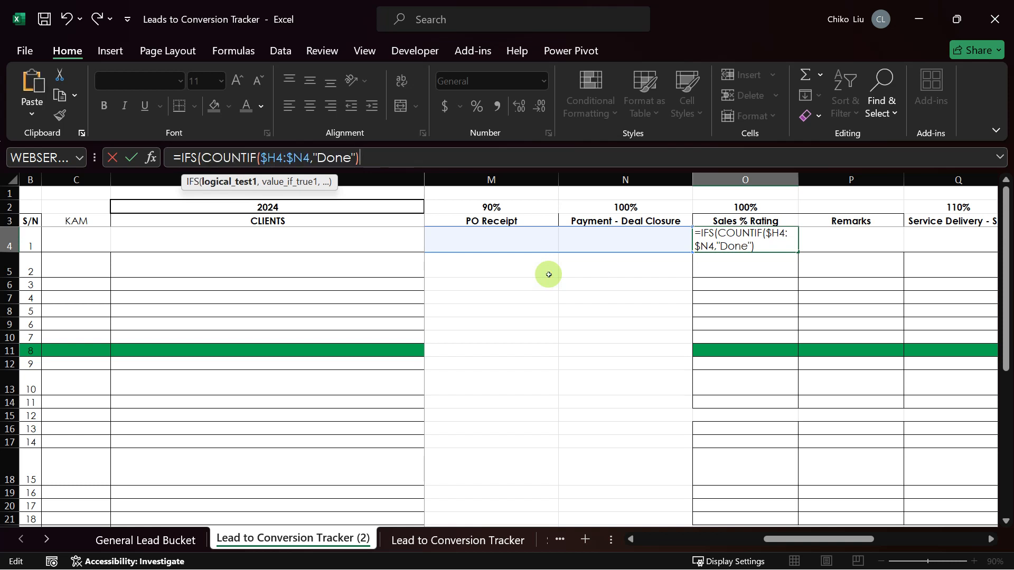
{"action": "type", "text": "=1,20"}
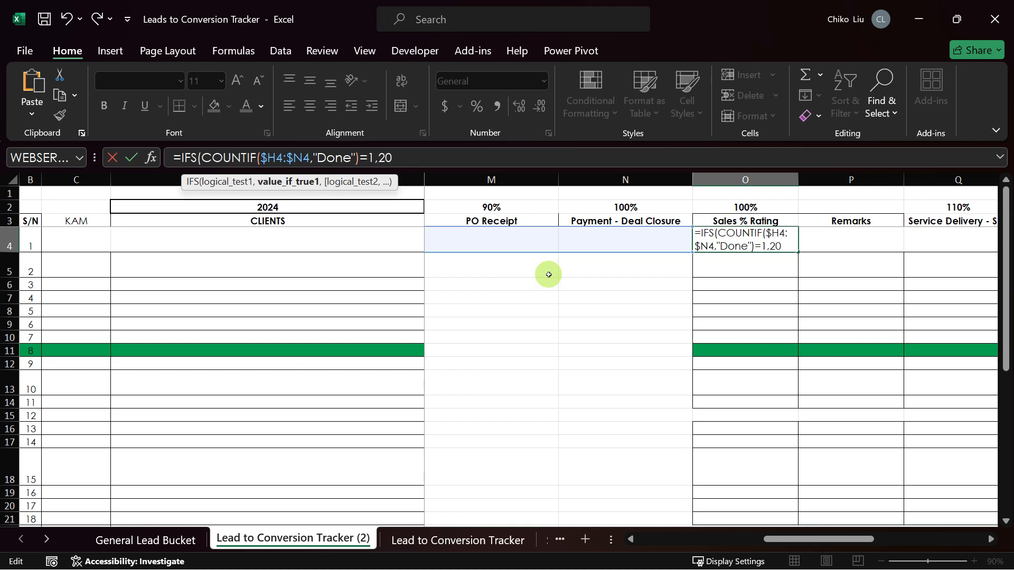
{"action": "type", "text": "%"}
{"action": "key", "text": "BackSpace"}
{"action": "key", "text": "BackSpace"}
{"action": "key", "text": "BackSpace"}
{"action": "type", "text": ".2,"}
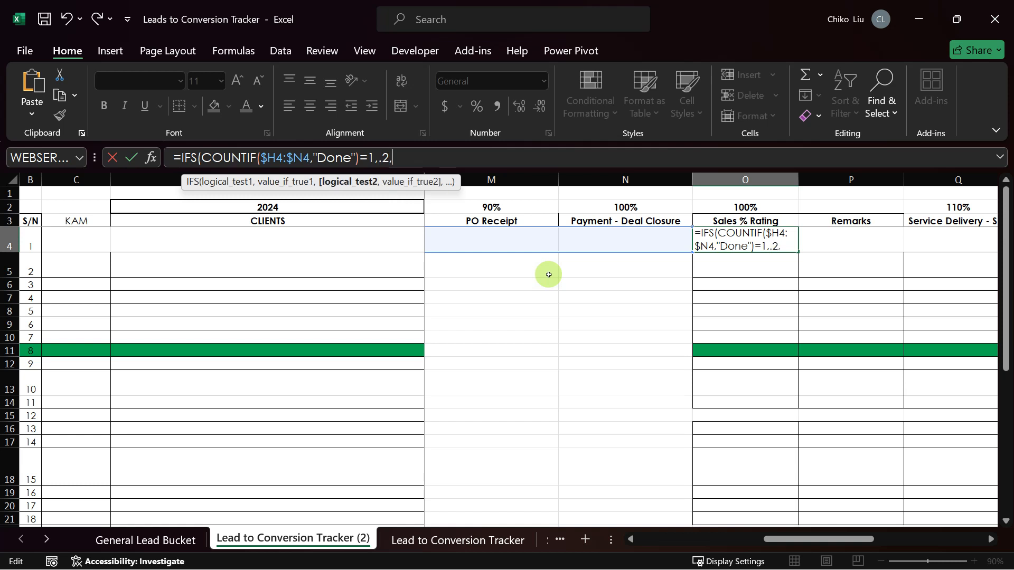
Step: Add IFS conditions with the copied COUNTIF that return .3 for a count of 2 and .4 for a count of 3
{"action": "key", "text": "ctrl+v"}
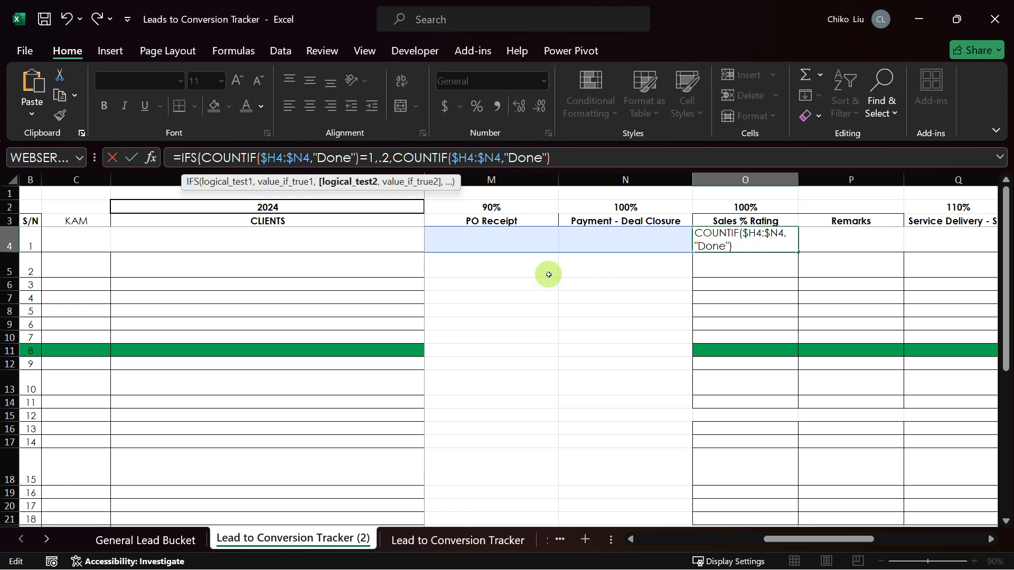
{"action": "type", "text": "=2,.3,"}
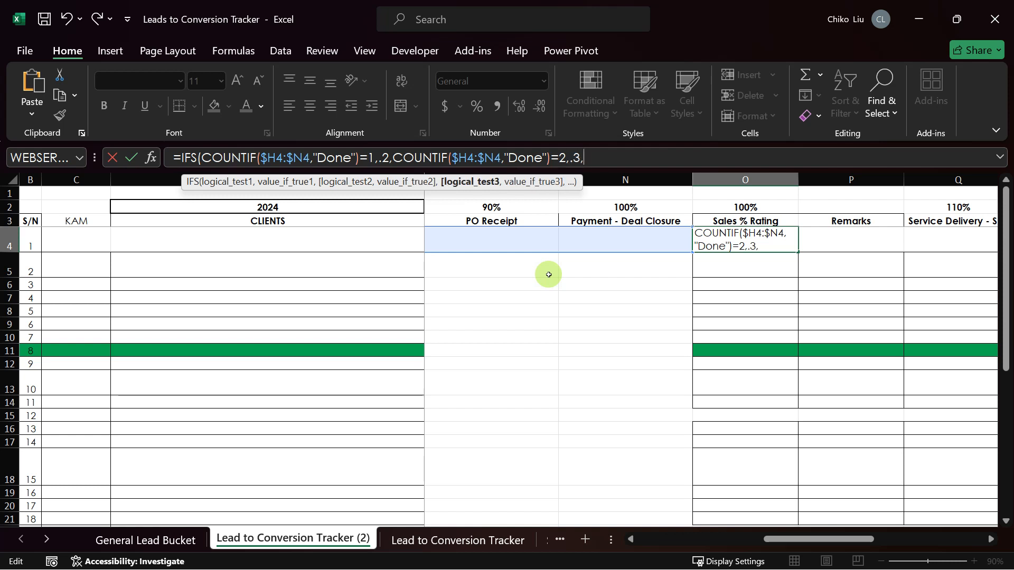
{"action": "key", "text": "ctrl+v"}
{"action": "type", "text": "=3"}
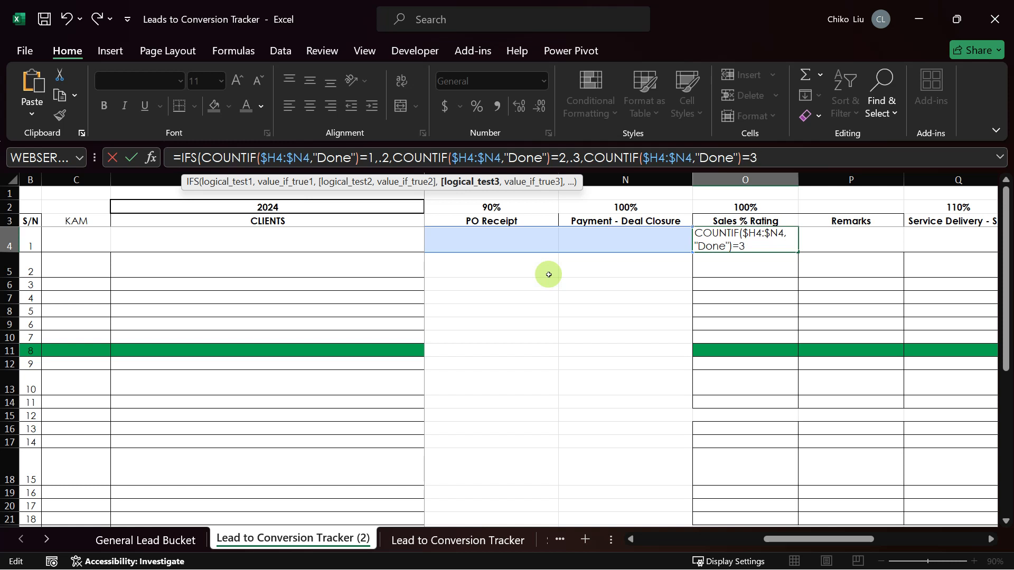
{"action": "type", "text": ","}
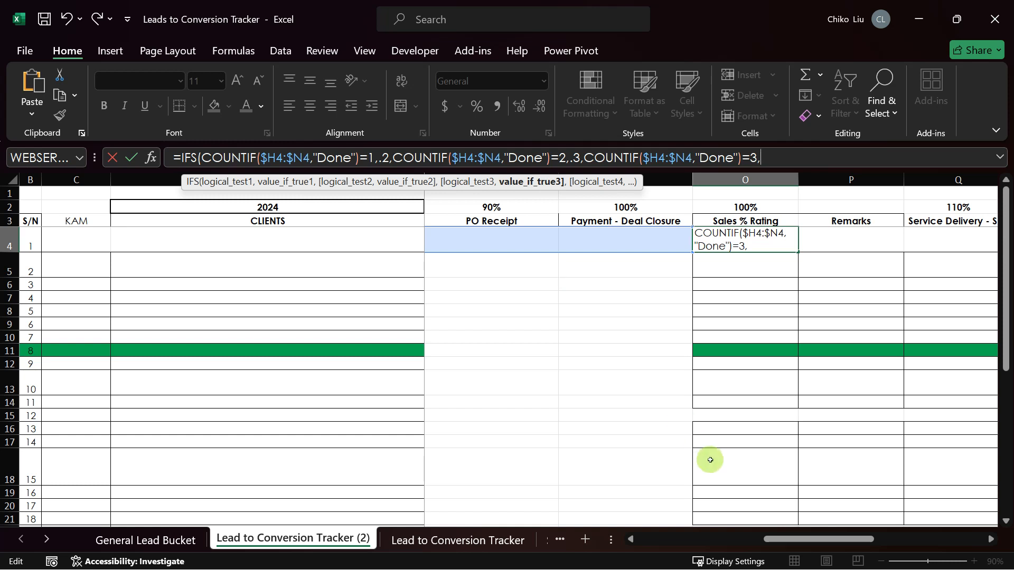
{"action": "left_click_drag", "start_coordinate": [797, 540], "coordinate": [760, 538]}
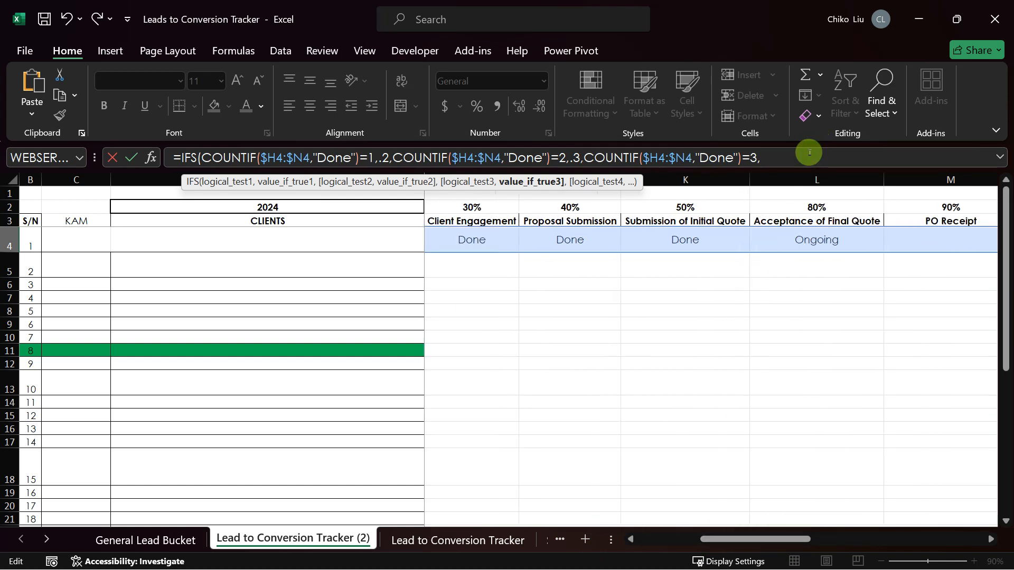
{"action": "type", "text": ".4,"}
Step: Add IFS conditions with the copied COUNTIF that return .5 for a count of 4 and .8 for a count of 5
{"action": "key", "text": "ctrl+v"}
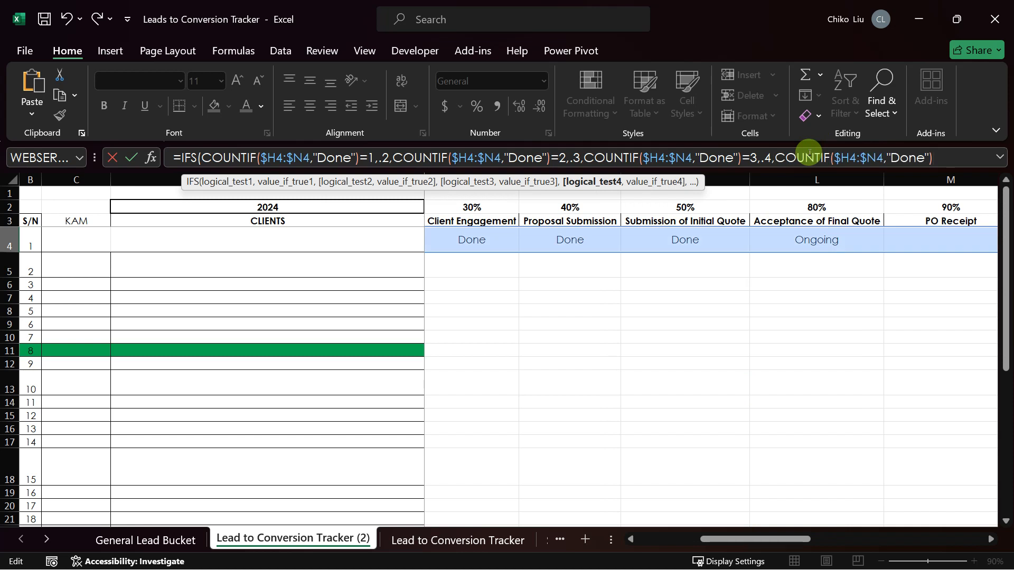
{"action": "type", "text": ","}
{"action": "key", "text": "BackSpace"}
{"action": "type", "text": "=4,."}
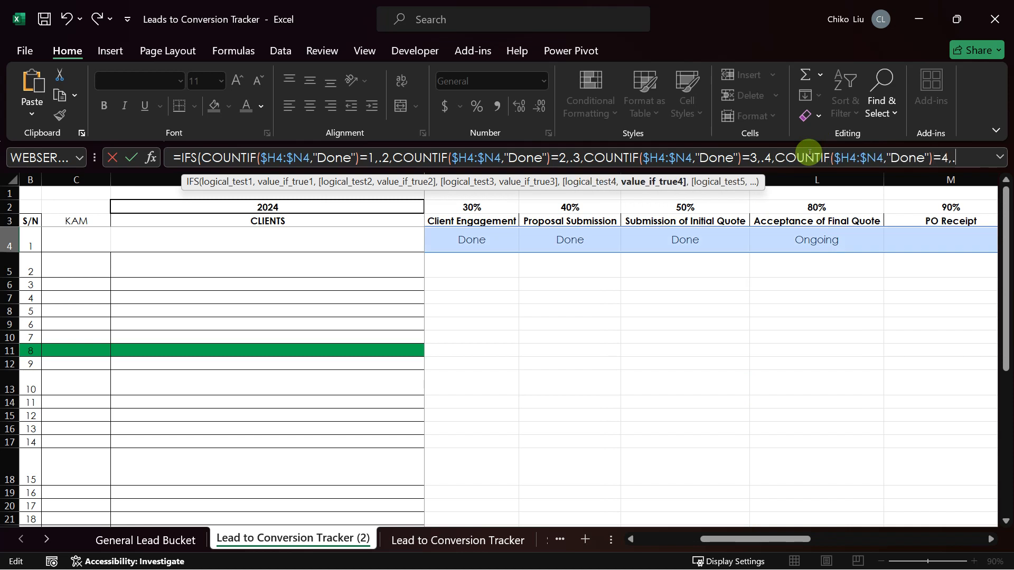
{"action": "type", "text": "5,"}
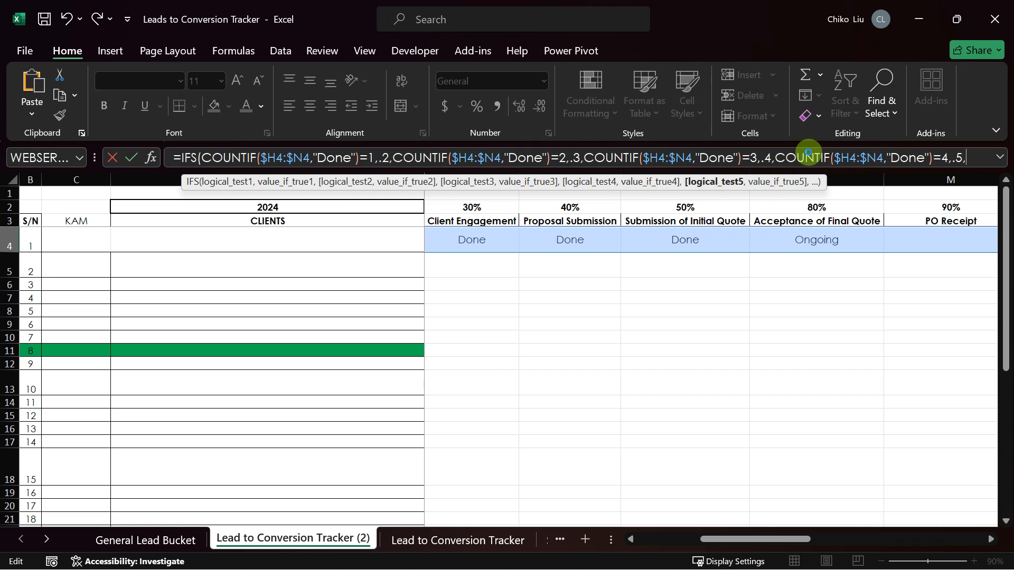
{"action": "key", "text": "ctrl+v"}
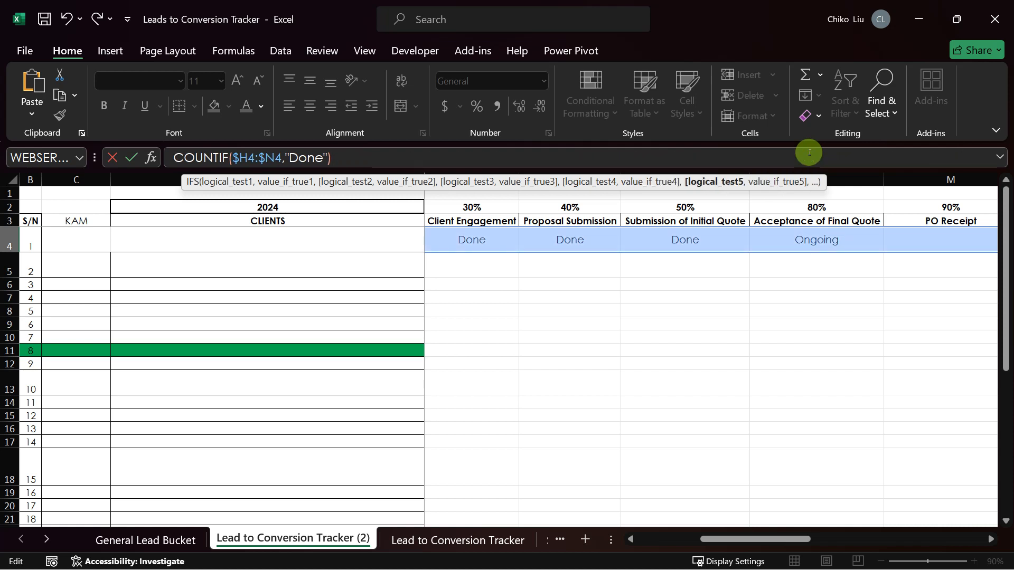
{"action": "type", "text": "=5,"}
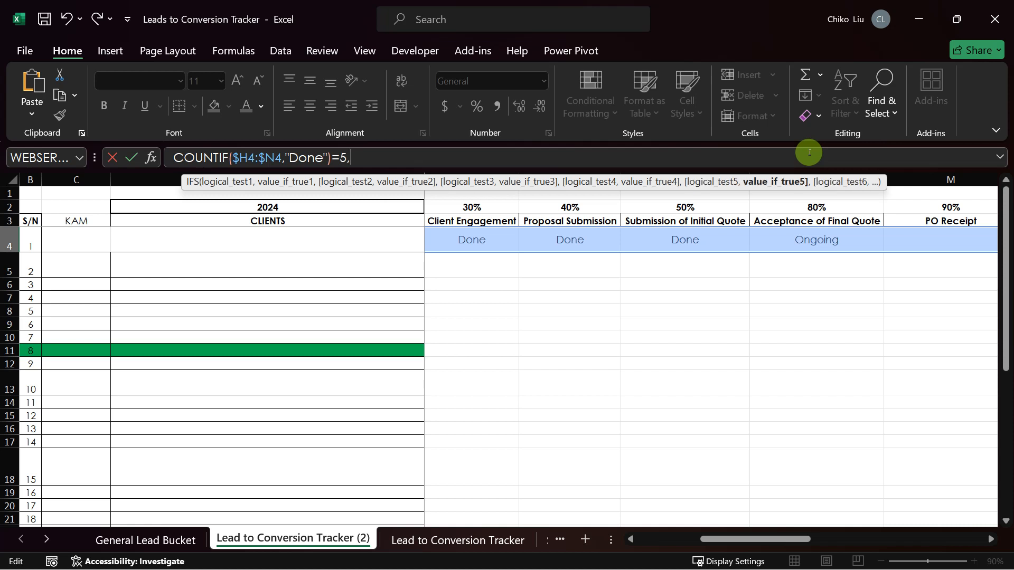
{"action": "type", "text": ".8,"}
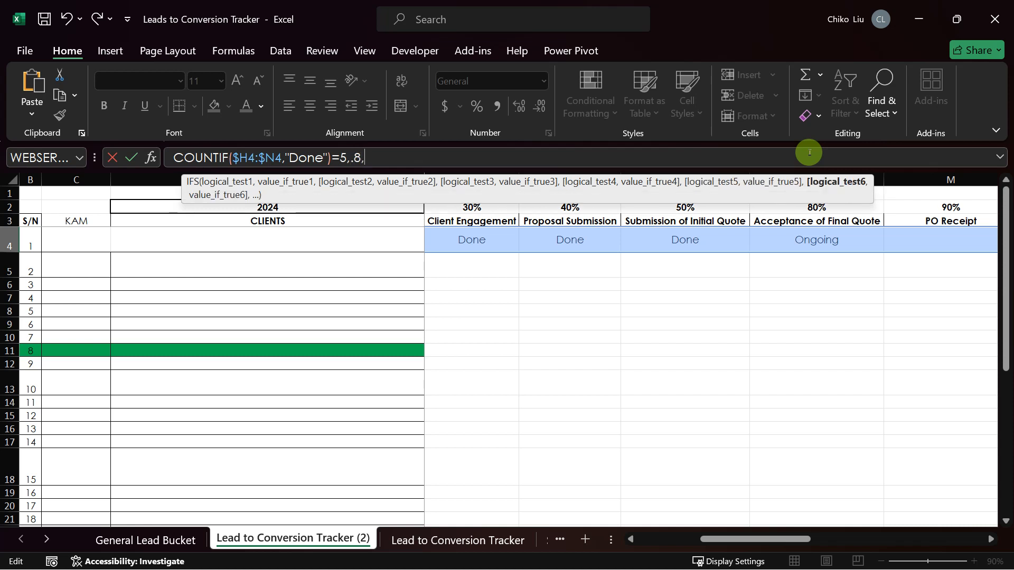
Step: Finish the IFS formula in O4 with .9 for a count of 6 and 1 for a count of 7
{"action": "key", "text": "ctrl+v"}
{"action": "type", "text": "=6"}
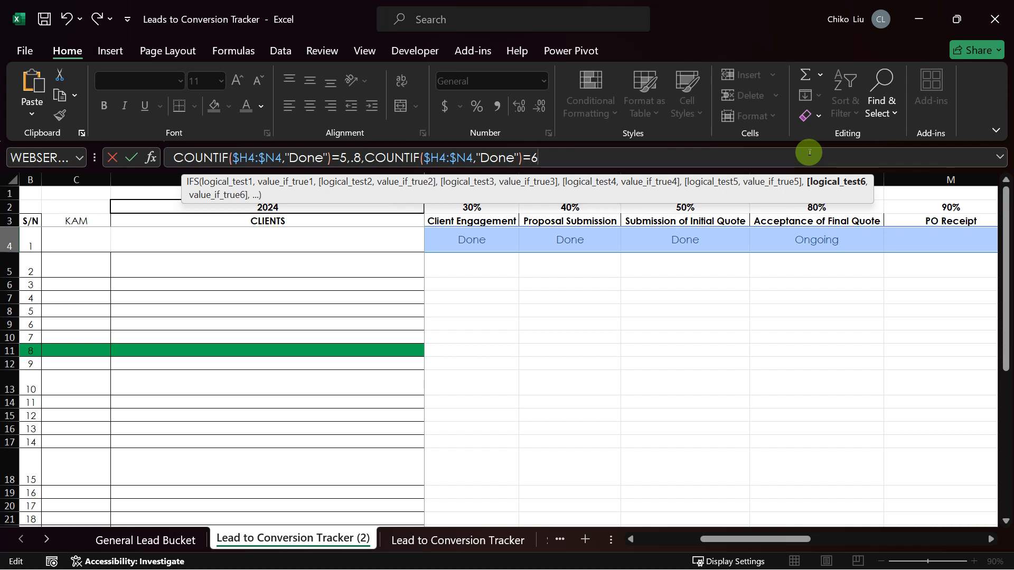
{"action": "type", "text": ",.9"}
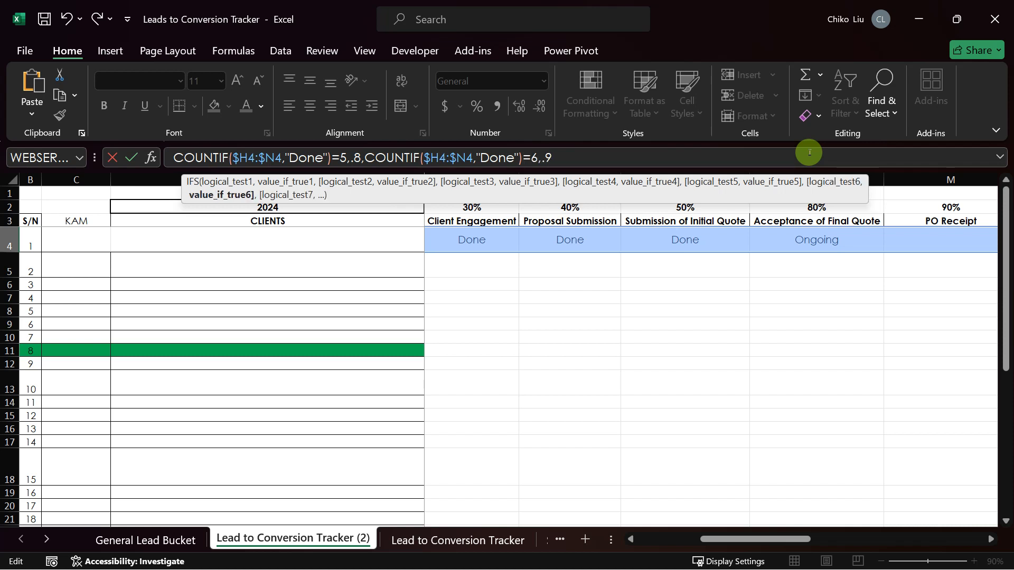
{"action": "type", "text": ","}
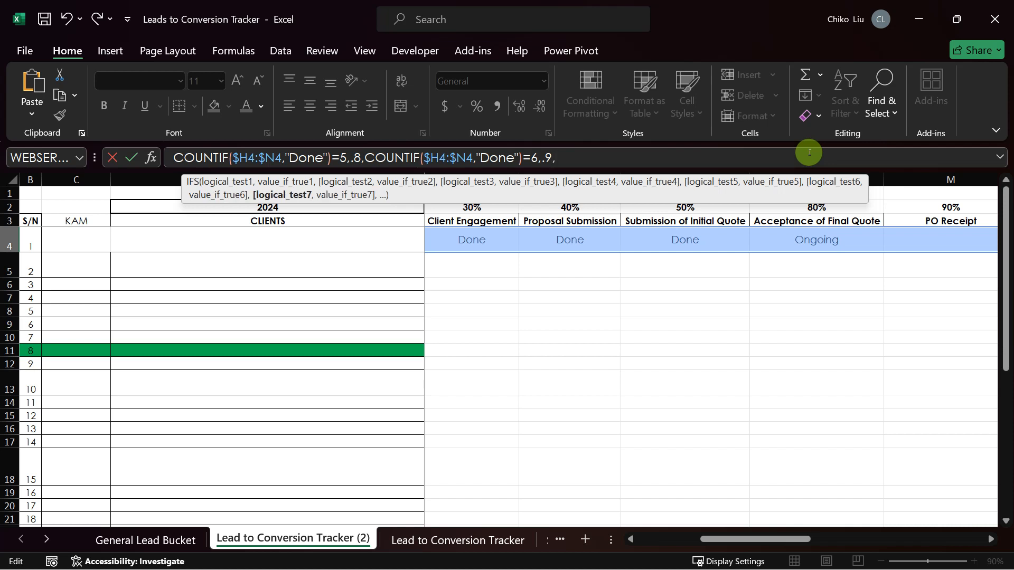
{"action": "type", "text": "COUNTIF($H4:$N4,\"Done\")"}
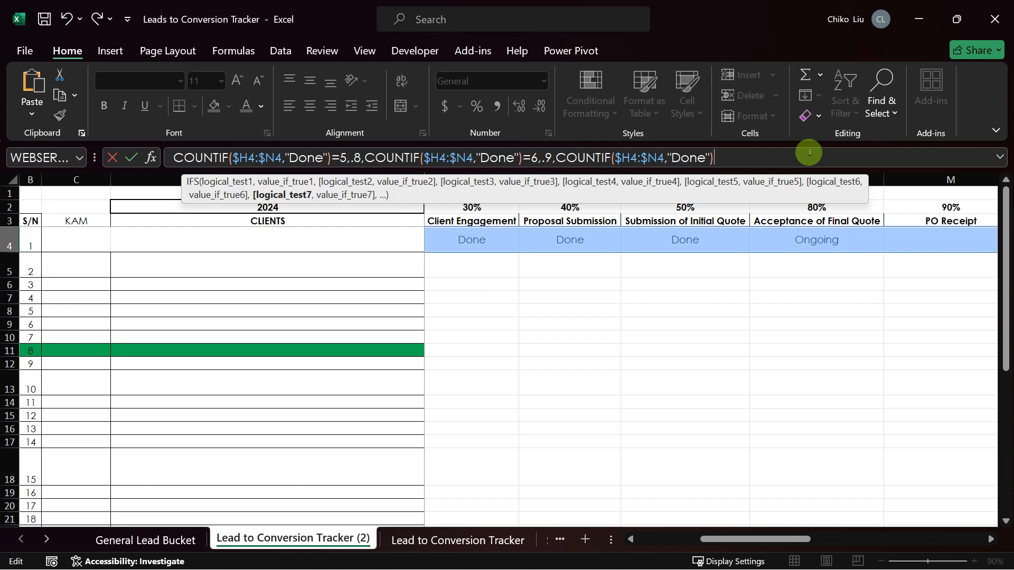
{"action": "type", "text": "=7,"}
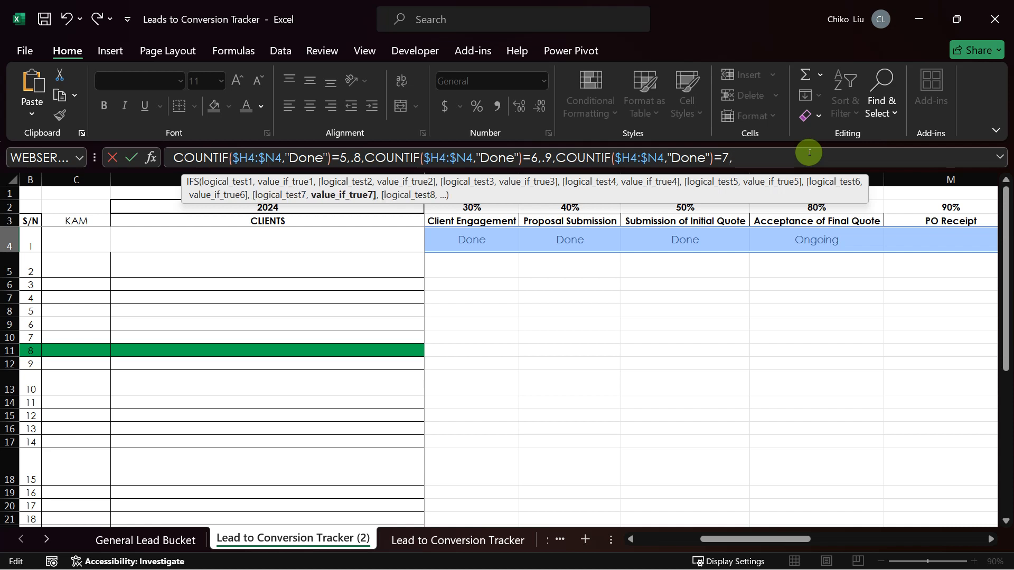
{"action": "type", "text": "1)"}
{"action": "key", "text": "ctrl+Return"}
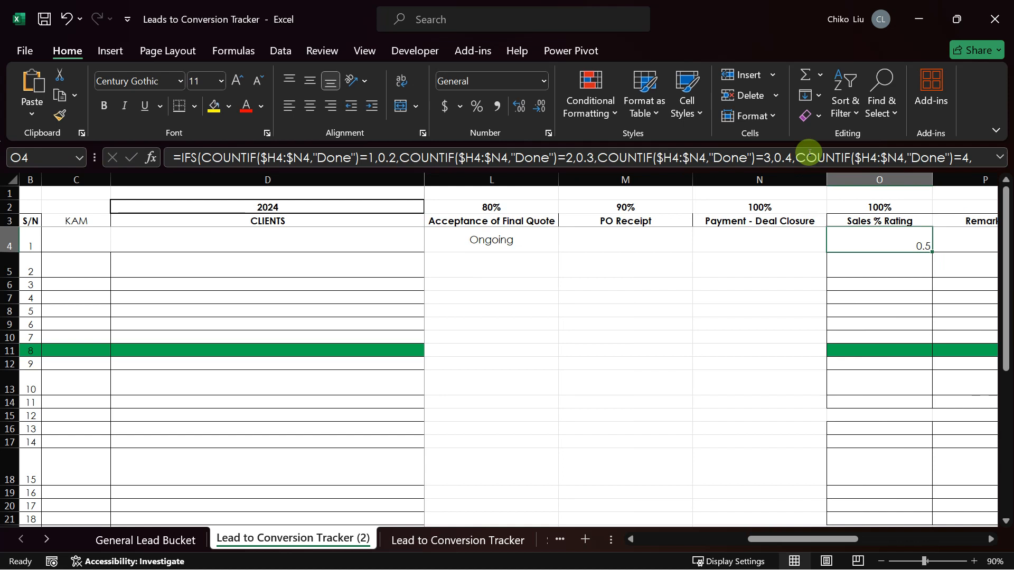
Step: Format O4 as a percentage centred both ways in the cell, and fit column O's width to its contents
{"action": "left_click", "coordinate": [476, 107]}
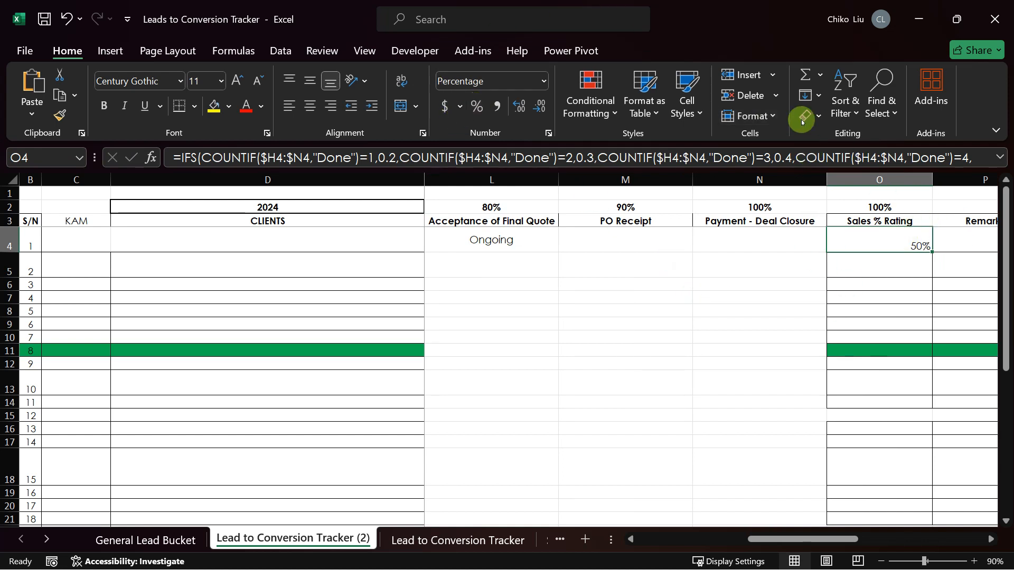
{"action": "left_click", "coordinate": [310, 80]}
{"action": "left_click", "coordinate": [311, 105]}
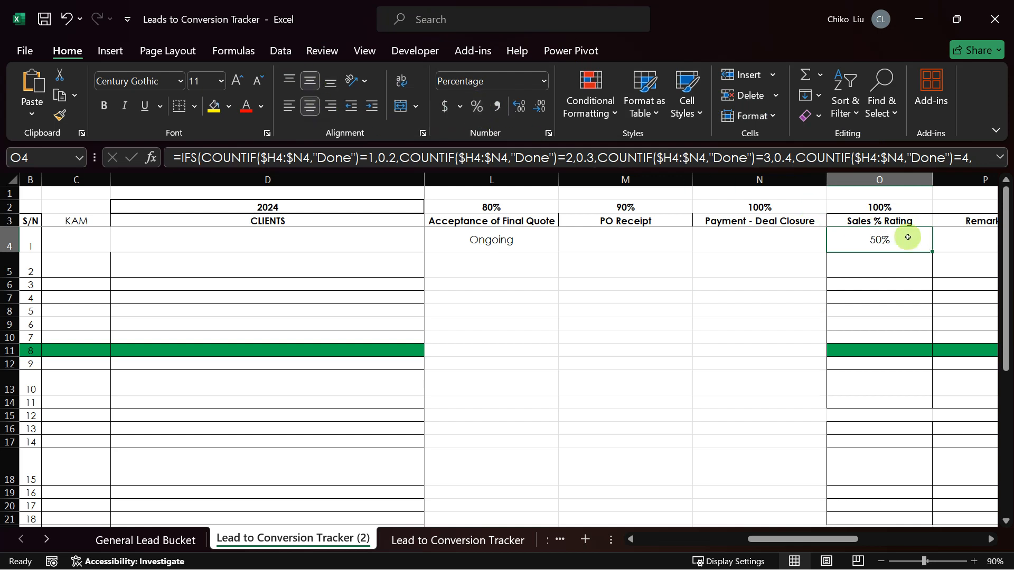
{"action": "double_click", "coordinate": [933, 189]}
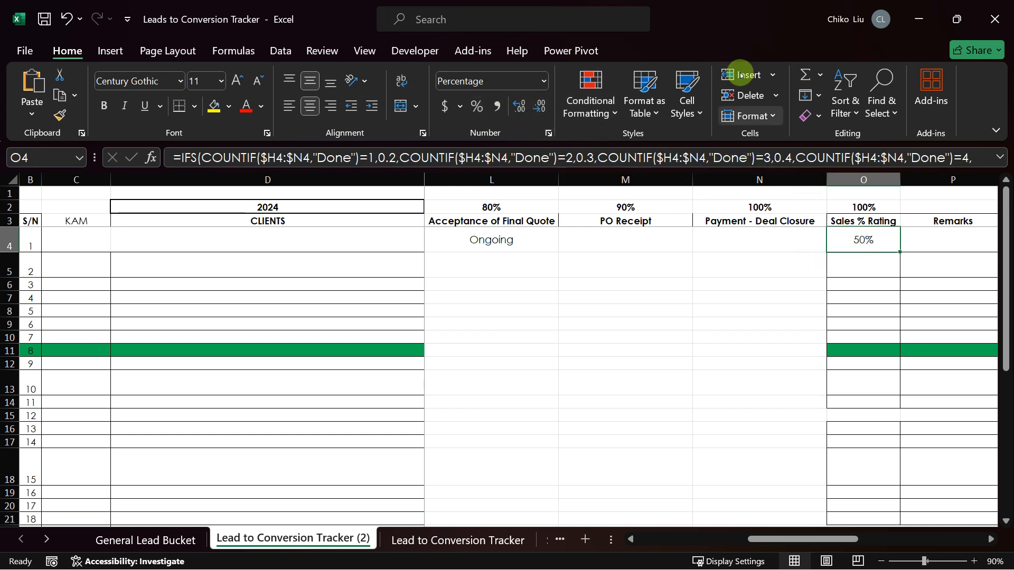
Step: Change the first client's Quality Lead Identification status in H4 to Not Started
{"action": "left_click", "coordinate": [498, 229]}
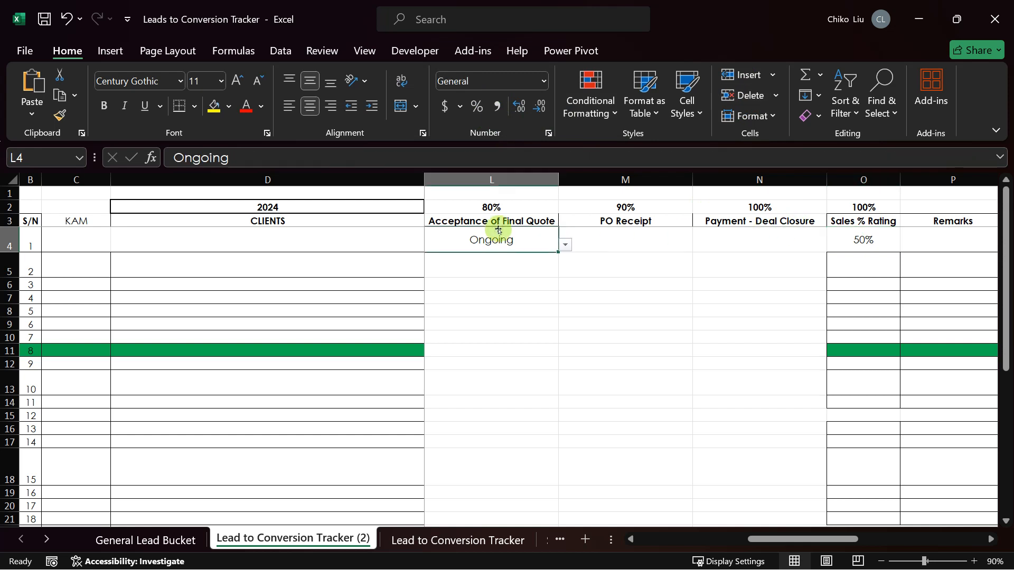
{"action": "key", "text": "Left"}
{"action": "key", "text": "Left"}
{"action": "key", "text": "Left"}
{"action": "key", "text": "Left"}
{"action": "key", "text": "Left"}
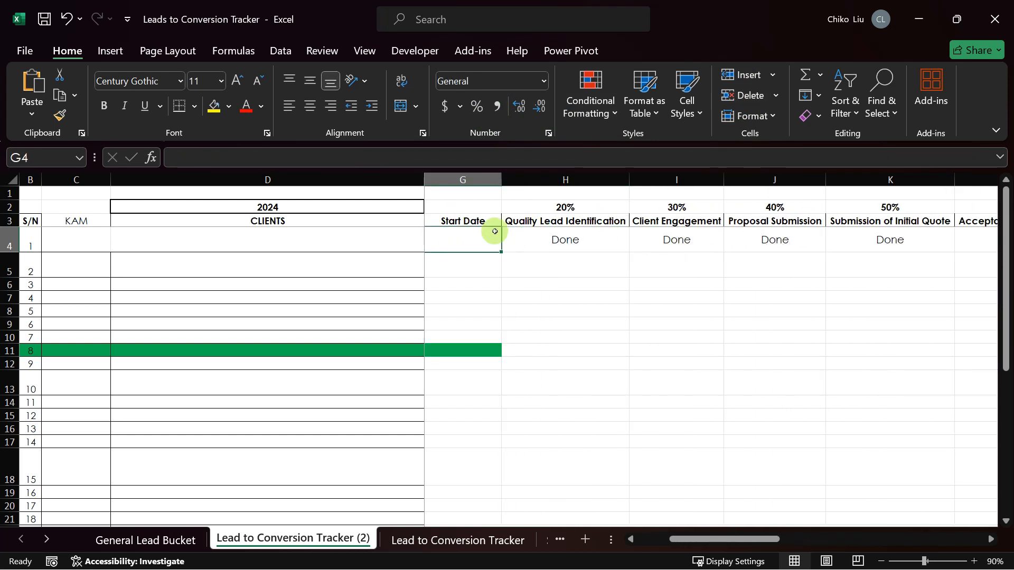
{"action": "key", "text": "Right"}
{"action": "key", "text": "Right"}
{"action": "left_click", "coordinate": [607, 251]}
{"action": "left_click", "coordinate": [636, 245]}
{"action": "left_click", "coordinate": [585, 256]}
Step: Check how the Sales % Rating in O4 responds to the first client's changed stage status
{"action": "key", "text": "Right"}
{"action": "key", "text": "Right"}
{"action": "key", "text": "Right"}
{"action": "key", "text": "Right"}
{"action": "key", "text": "Right"}
{"action": "key", "text": "Right"}
{"action": "key", "text": "Right"}
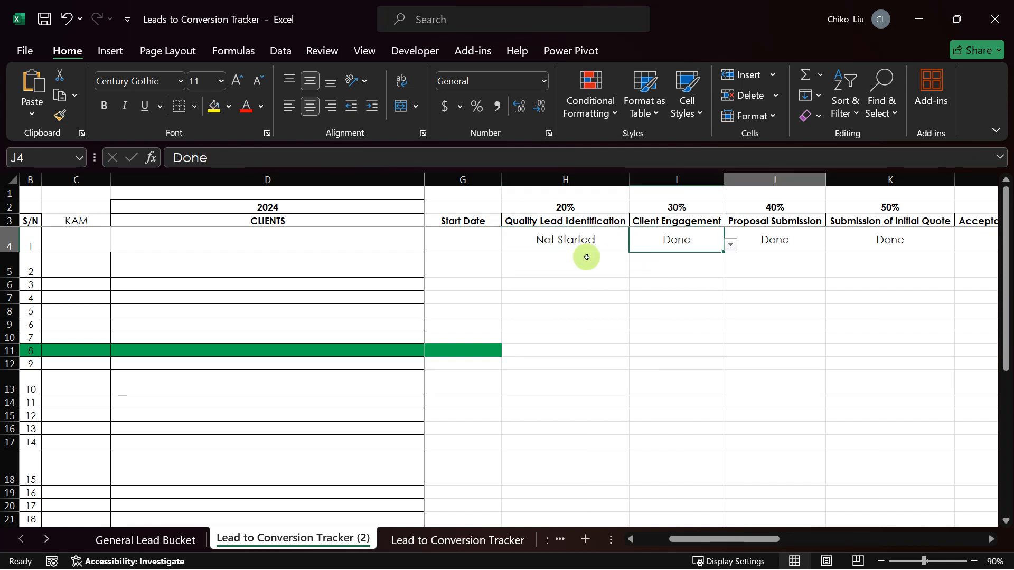
{"action": "key", "text": "Right"}
{"action": "key", "text": "Right"}
{"action": "key", "text": "Right"}
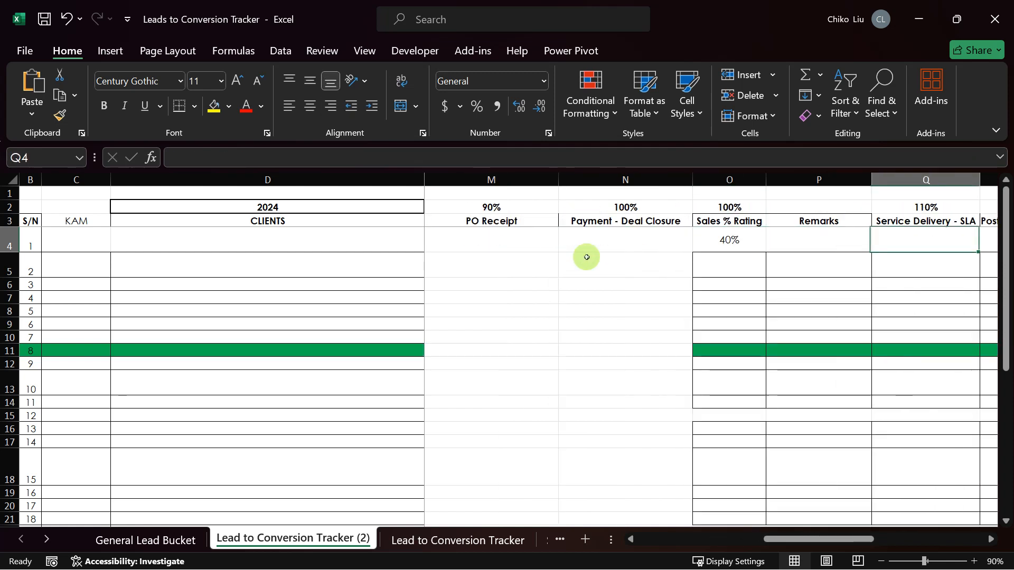
Step: Examine the first client's statuses in H4 to J4 against the stage percentages, ending on the Proposal Submission cell
{"action": "key", "text": "Left"}
{"action": "key", "text": "Left"}
{"action": "key", "text": "Left"}
{"action": "key", "text": "Left"}
{"action": "key", "text": "Left"}
{"action": "key", "text": "Left"}
{"action": "key", "text": "Left"}
{"action": "key", "text": "Left"}
{"action": "key", "text": "Left"}
{"action": "key", "text": "Left"}
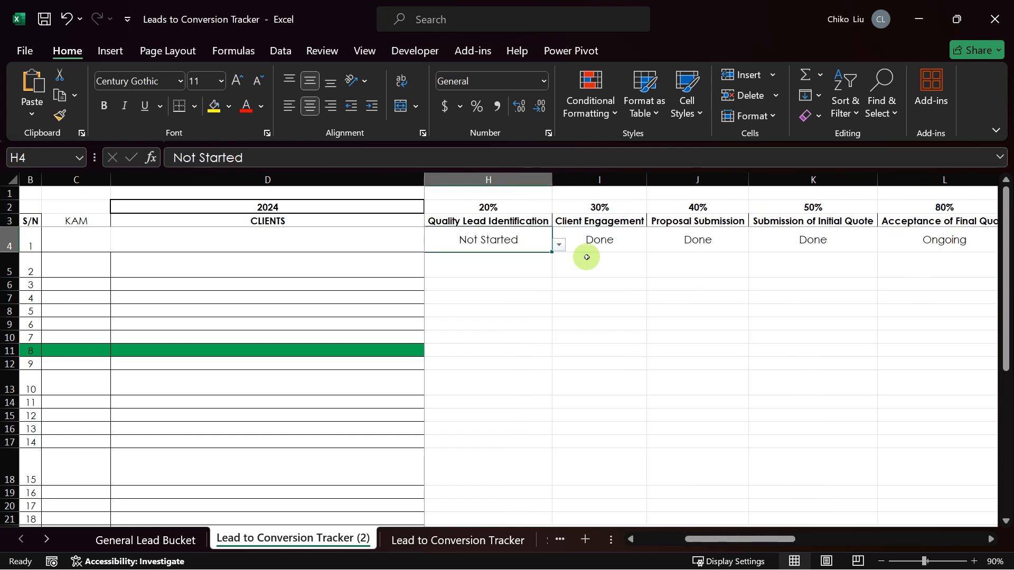
{"action": "scroll", "coordinate": [586, 257], "scroll_direction": "left", "scroll_amount": 1}
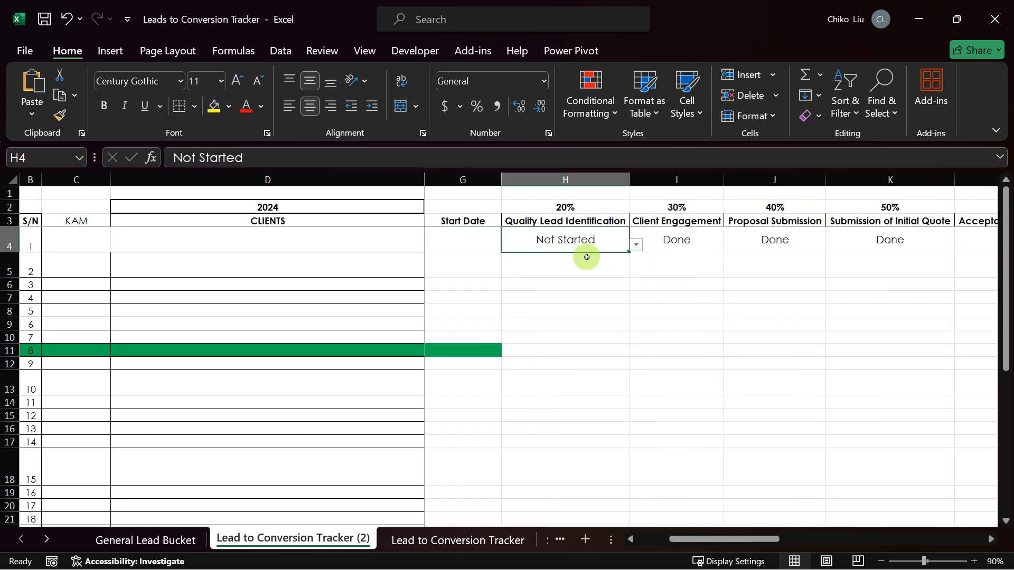
{"action": "key", "text": "Right"}
{"action": "key", "text": "Right"}
{"action": "key", "text": "Right"}
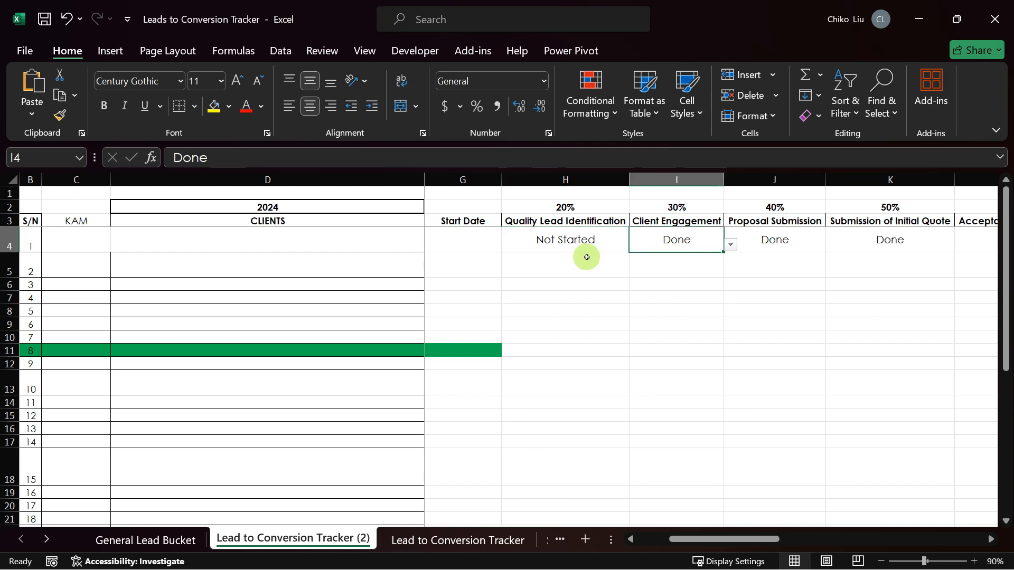
{"action": "left_click", "coordinate": [757, 227]}
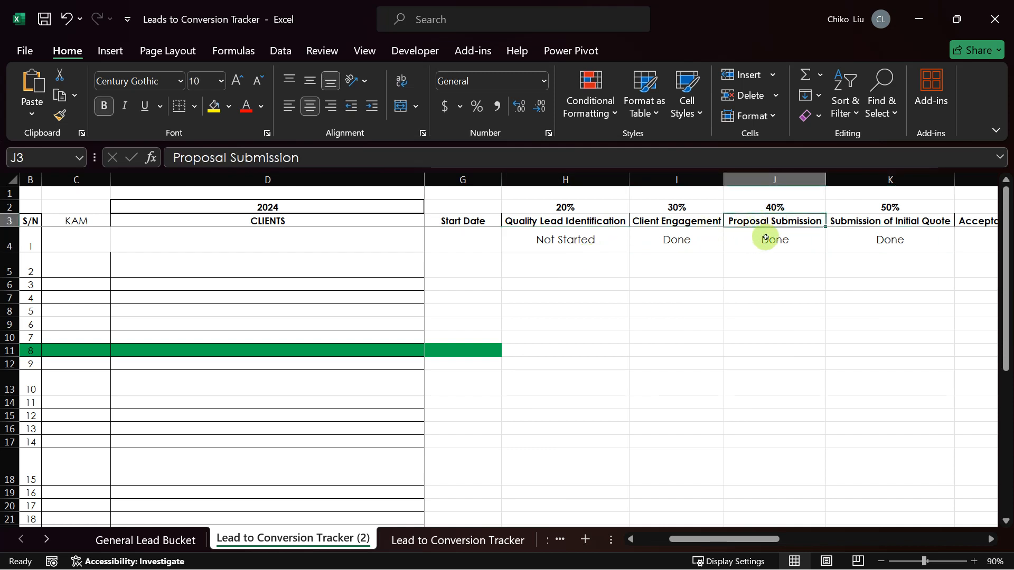
{"action": "left_click", "coordinate": [761, 241]}
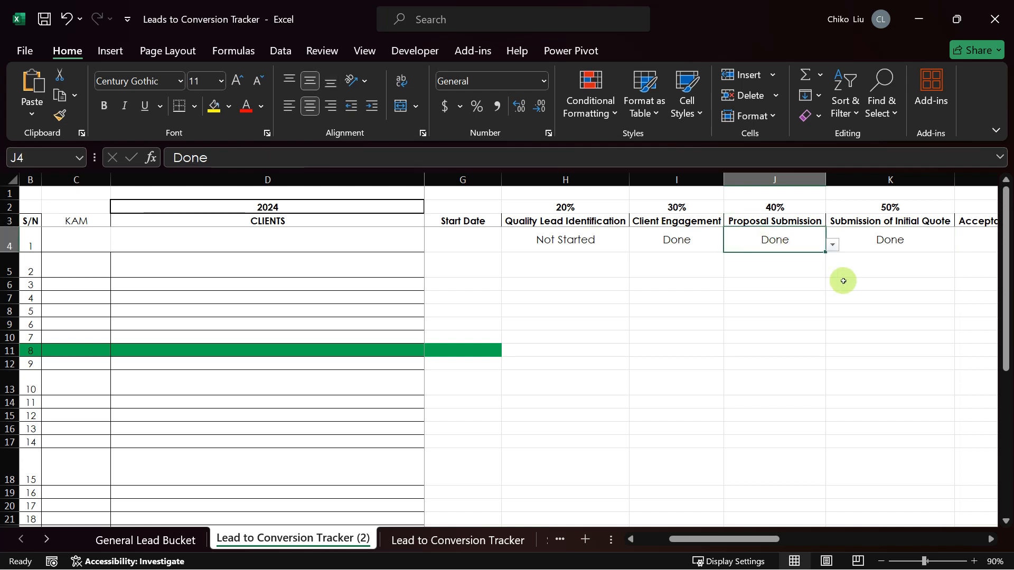
Step: Examine the first client's Proposal Submission status options in J4 and compare them with the statuses in H4 and I4
{"action": "left_click", "coordinate": [834, 244]}
{"action": "left_click", "coordinate": [792, 278]}
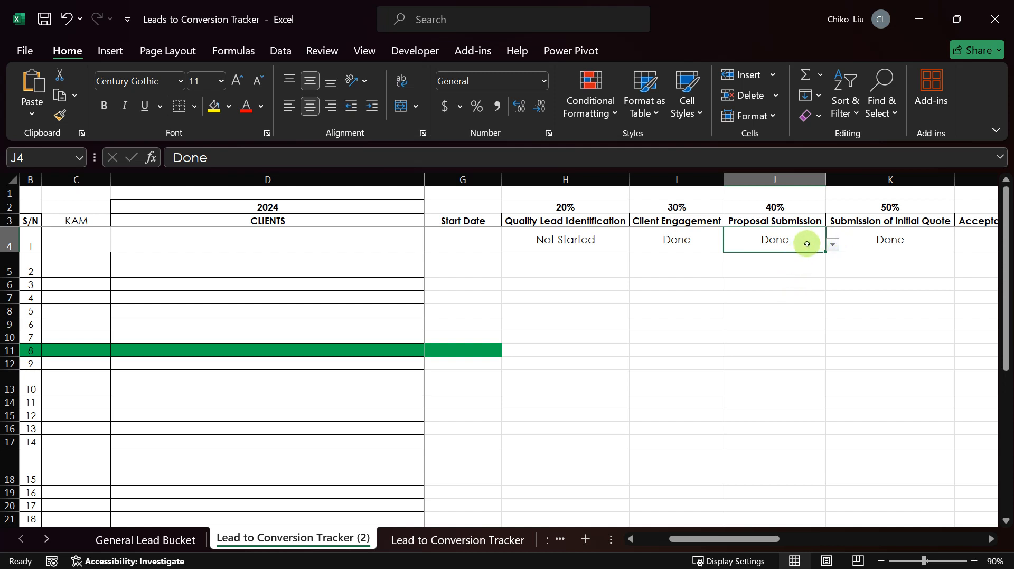
{"action": "left_click", "coordinate": [563, 239]}
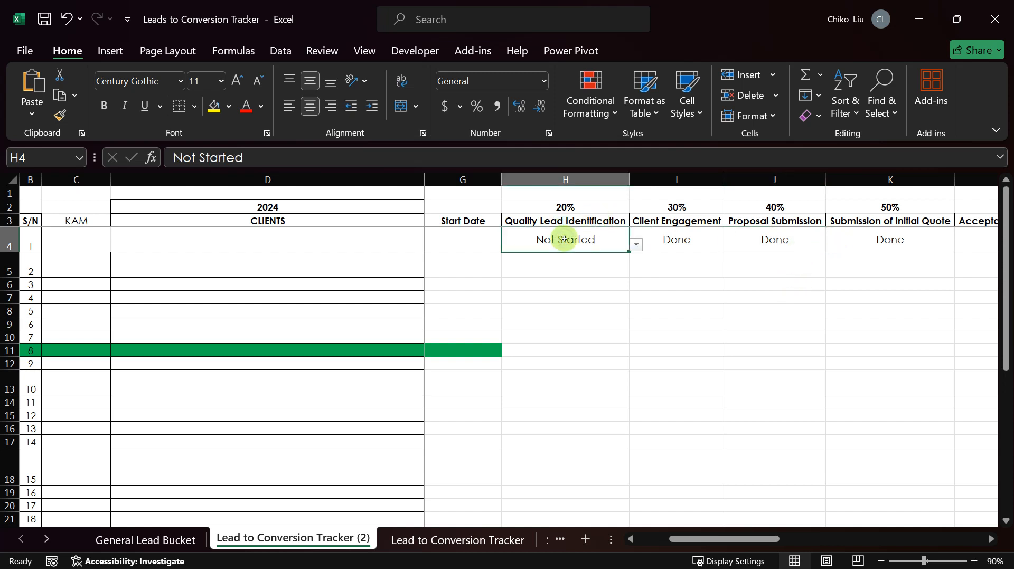
{"action": "left_click", "coordinate": [680, 242]}
{"action": "left_click", "coordinate": [596, 243]}
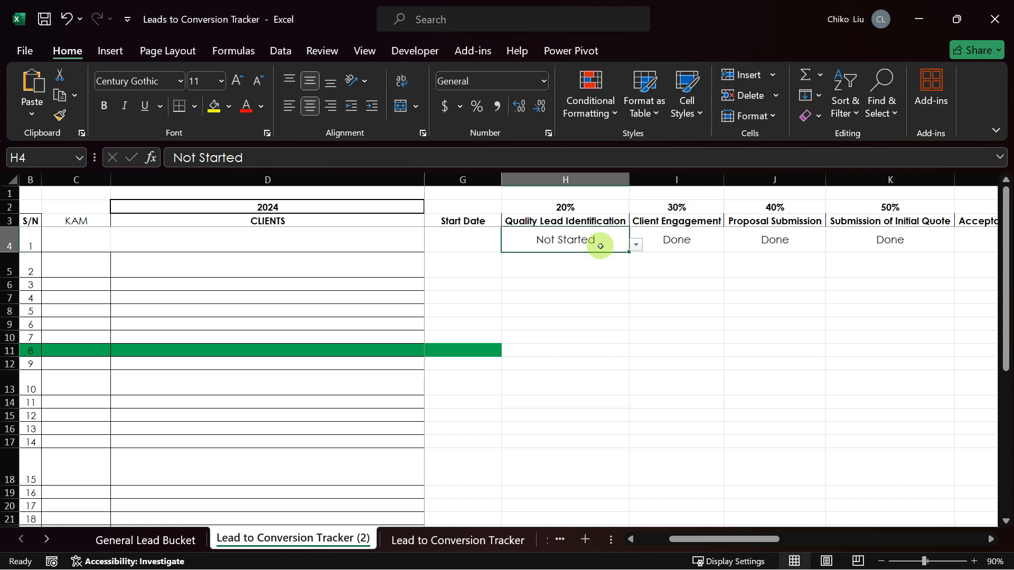
{"action": "key", "text": "Right"}
{"action": "left_click", "coordinate": [582, 249]}
Step: Start an IFS function in O5, the second client's Sales % Rating cell, keeping the worksheet cells in view
{"action": "left_click", "coordinate": [584, 264]}
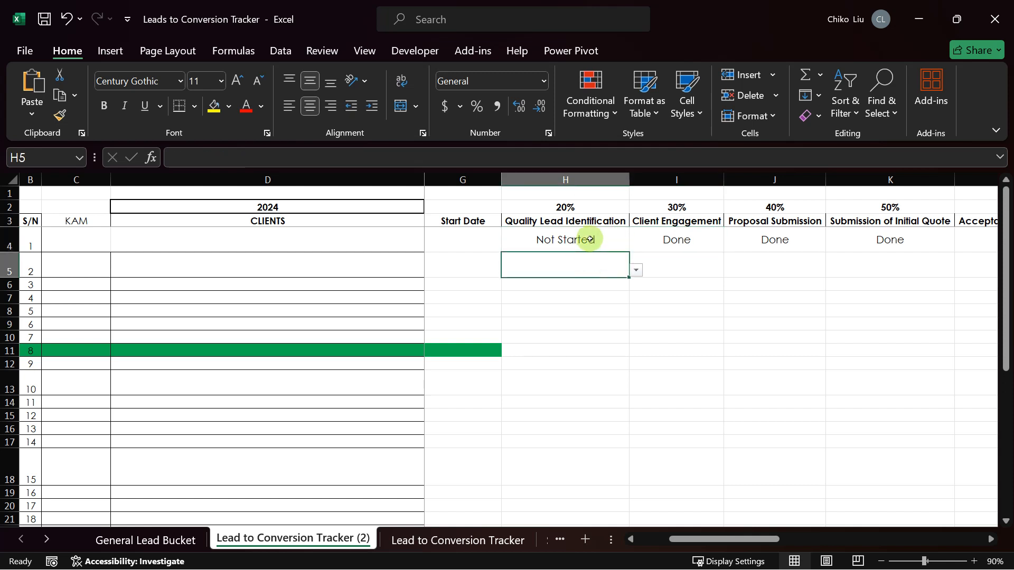
{"action": "key", "text": "Right"}
{"action": "key", "text": "Right"}
{"action": "key", "text": "Right"}
{"action": "key", "text": "Right"}
{"action": "key", "text": "Right"}
{"action": "key", "text": "Right"}
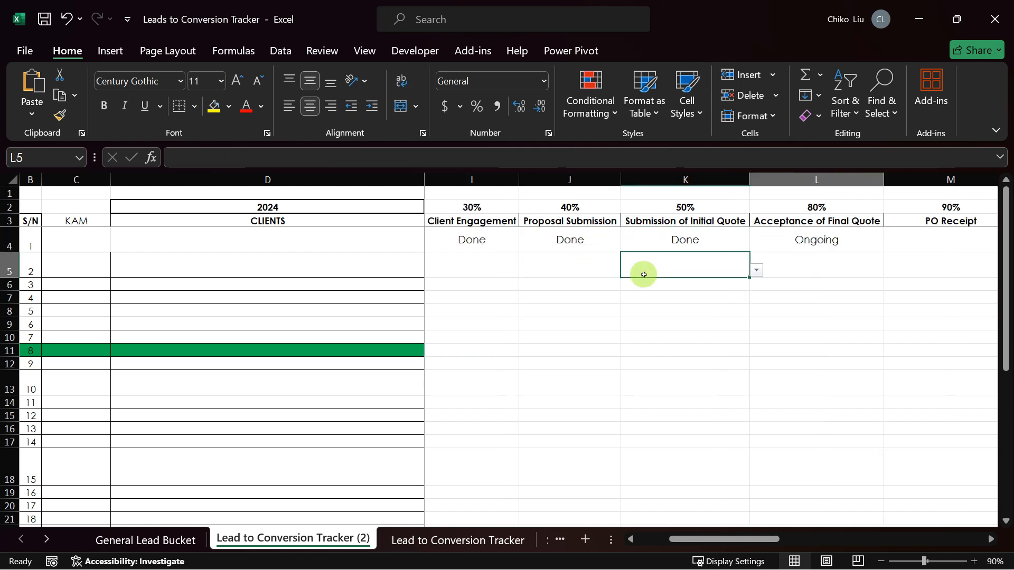
{"action": "key", "text": "Right"}
{"action": "key", "text": "Right"}
{"action": "key", "text": "Left"}
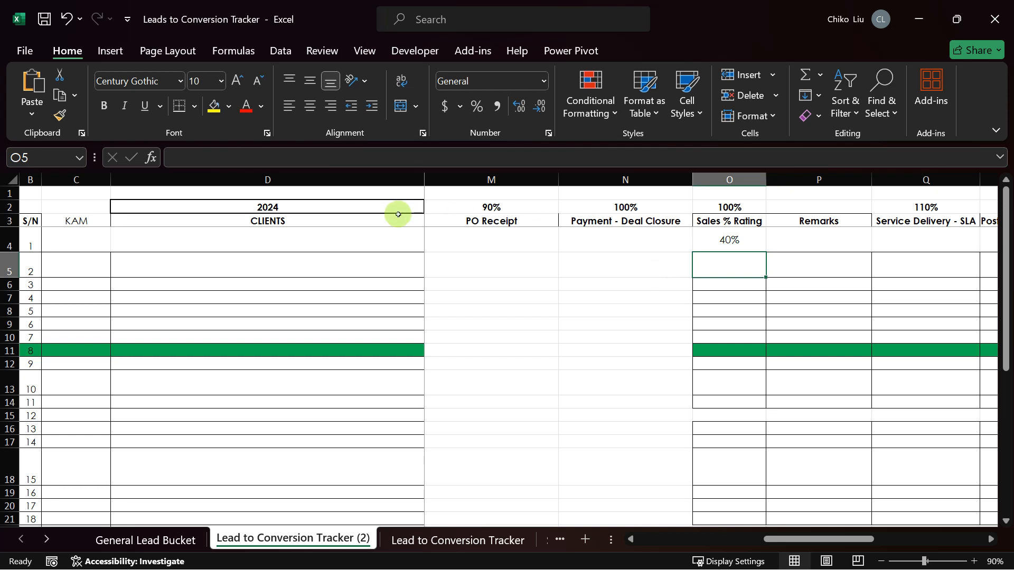
{"action": "left_click", "coordinate": [153, 157]}
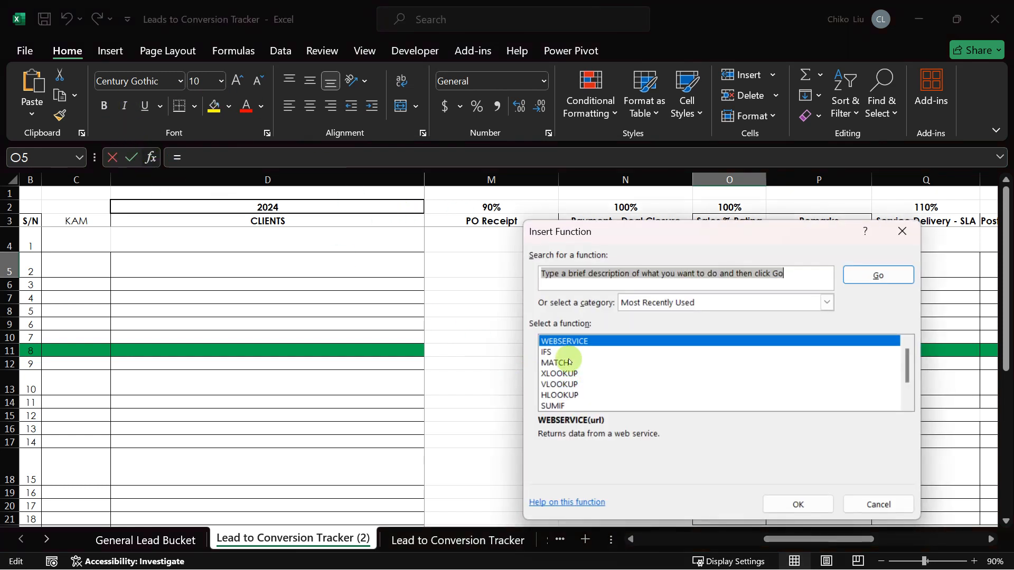
{"action": "left_click", "coordinate": [552, 351]}
{"action": "double_click", "coordinate": [552, 352]}
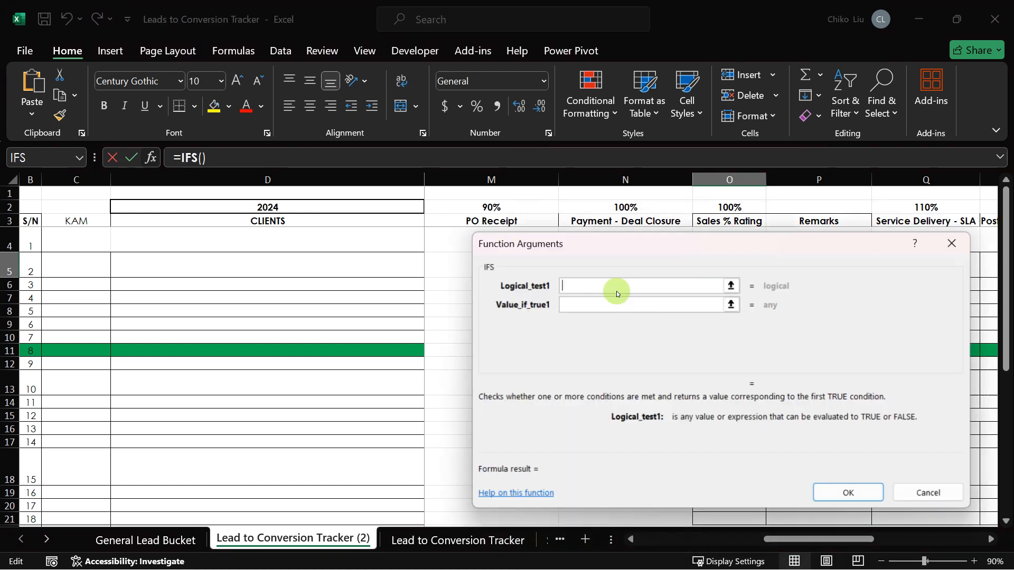
{"action": "left_click_drag", "start_coordinate": [621, 234], "coordinate": [262, 269]}
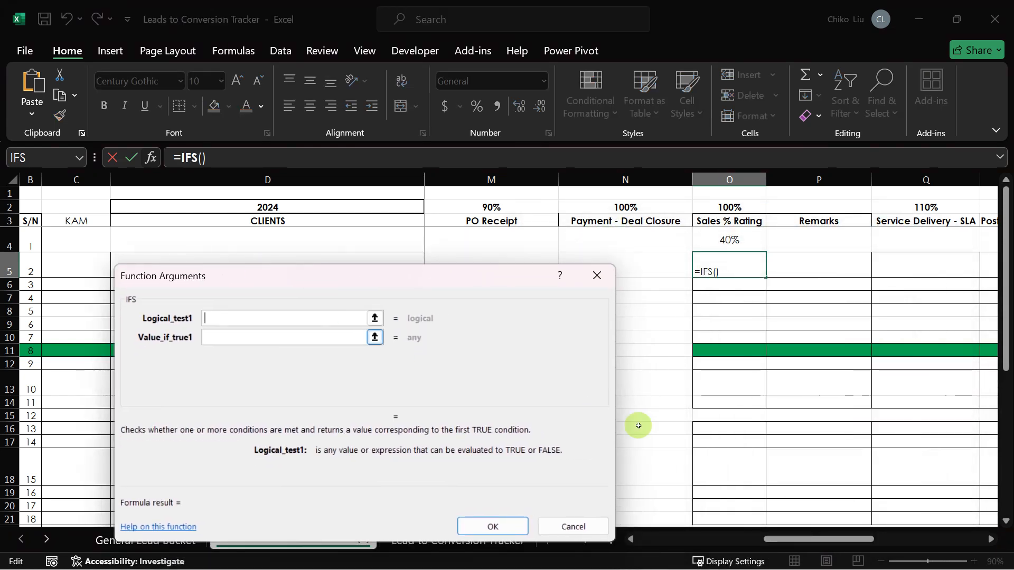
Step: Set the first IFS test to $H5="Done" with the column locked, returning .2 when true
{"action": "left_click_drag", "start_coordinate": [777, 544], "coordinate": [573, 526]}
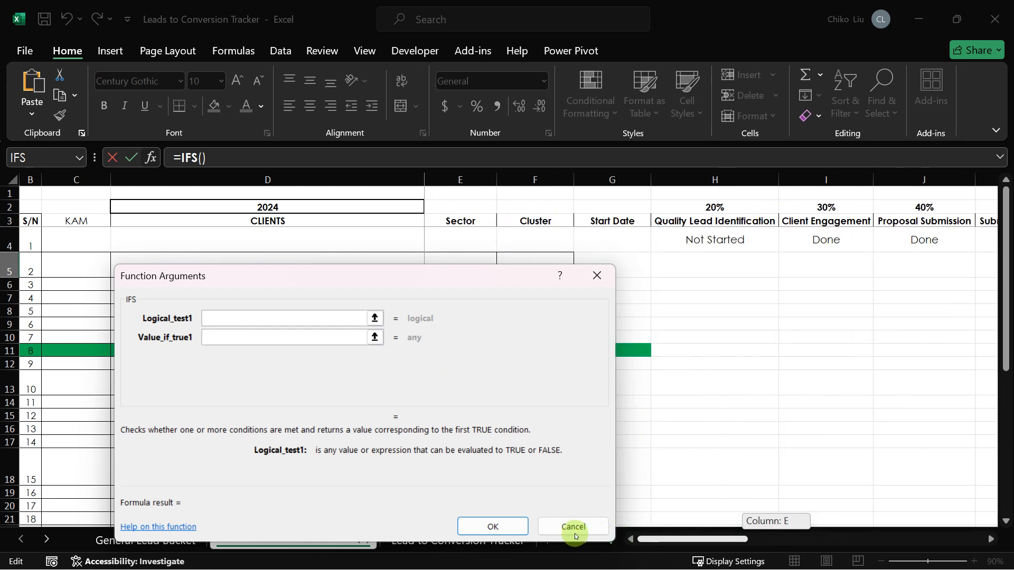
{"action": "left_click", "coordinate": [688, 262]}
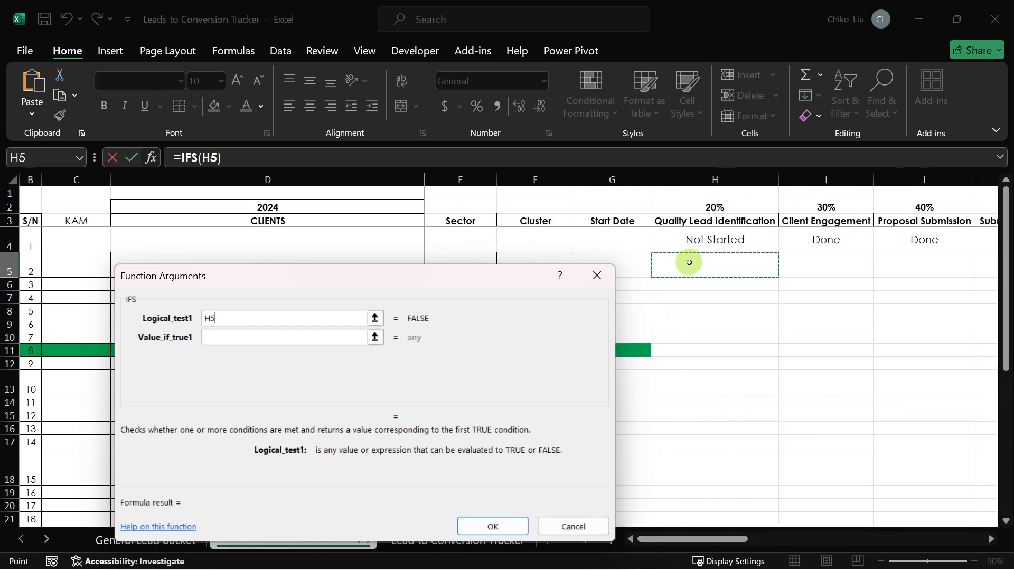
{"action": "key", "text": "F4"}
{"action": "key", "text": "F4"}
{"action": "key", "text": "F4"}
{"action": "type", "text": "="}
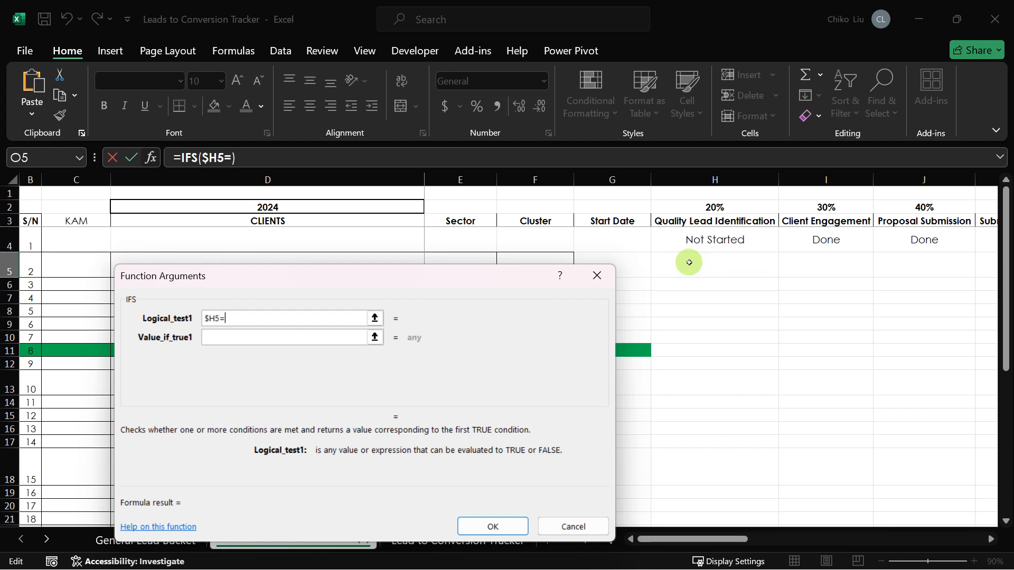
{"action": "type", "text": "'Done'"}
{"action": "key", "text": "BackSpace"}
{"action": "key", "text": "BackSpace"}
{"action": "key", "text": "BackSpace"}
{"action": "key", "text": "BackSpace"}
{"action": "key", "text": "BackSpace"}
{"action": "key", "text": "BackSpace"}
{"action": "type", "text": "\"Done"}
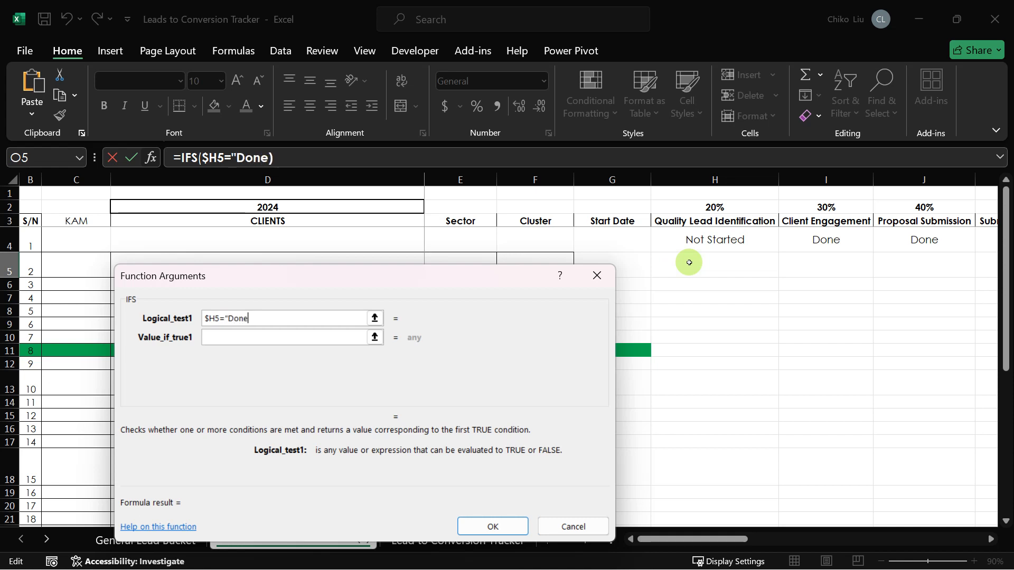
{"action": "type", "text": "\""}
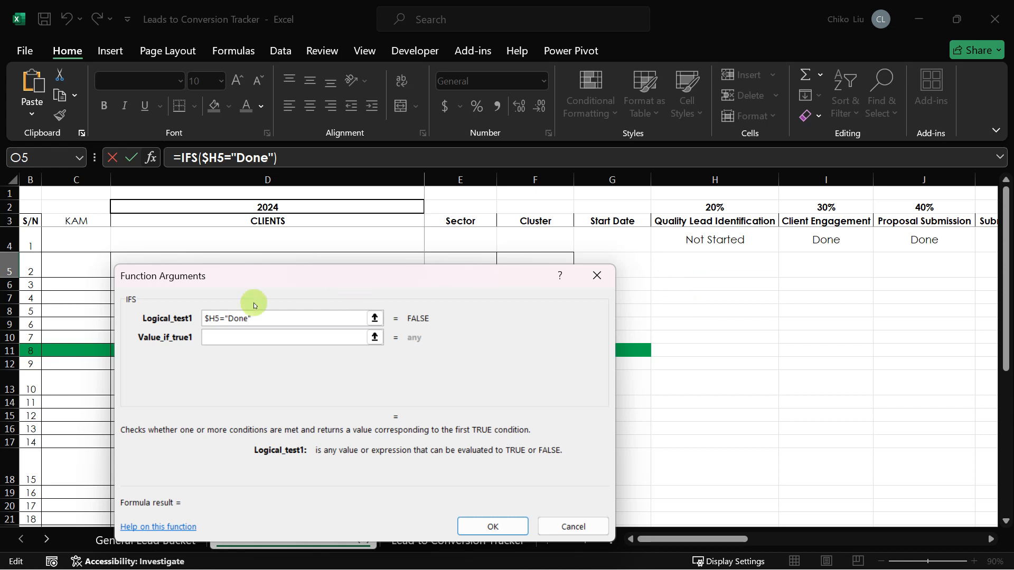
{"action": "left_click", "coordinate": [241, 336]}
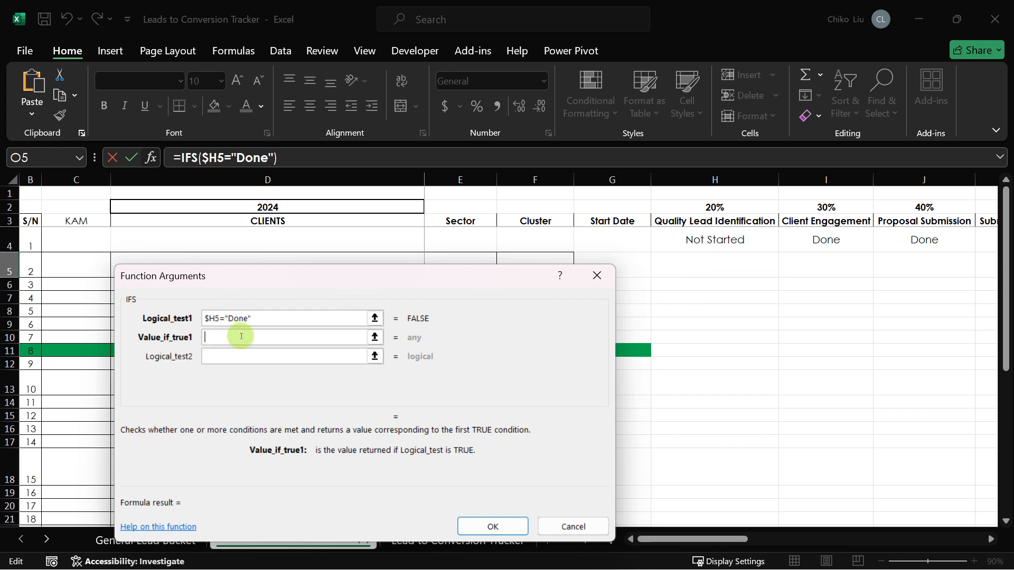
{"action": "type", "text": ".2"}
{"action": "key", "text": "Tab"}
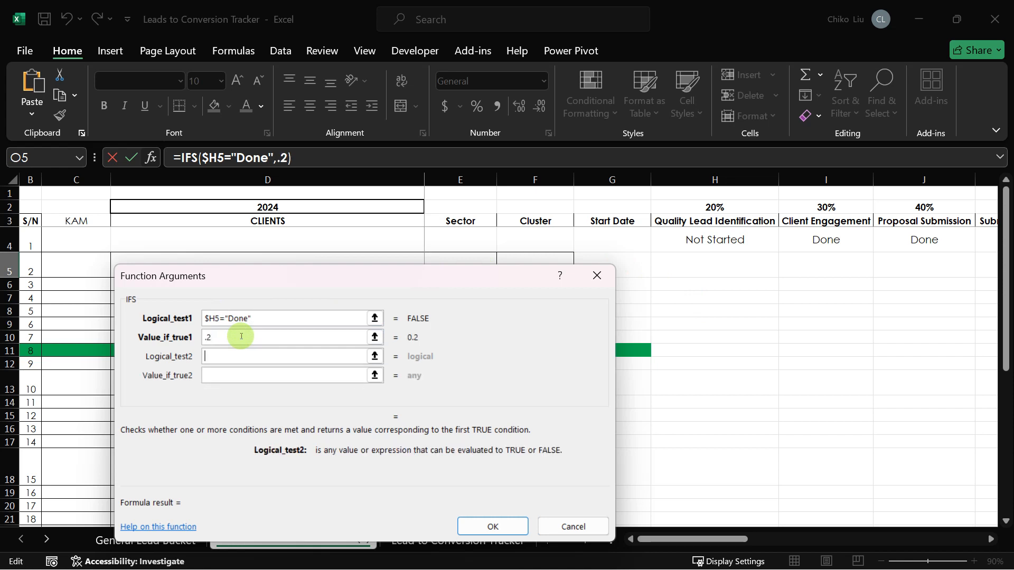
Step: Set the second IFS test to AND($H5="Done",$I5="Done"), returning .3 when true
{"action": "type", "text": "AND("}
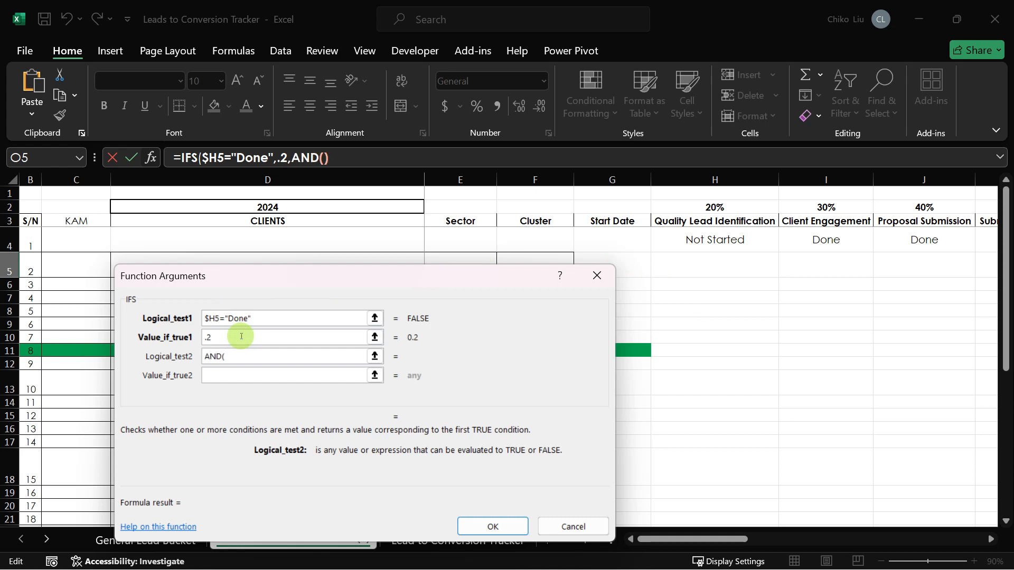
{"action": "type", "text": "$H5=\"dON"}
{"action": "key", "text": "BackSpace"}
{"action": "key", "text": "BackSpace"}
{"action": "key", "text": "BackSpace"}
{"action": "type", "text": "D"}
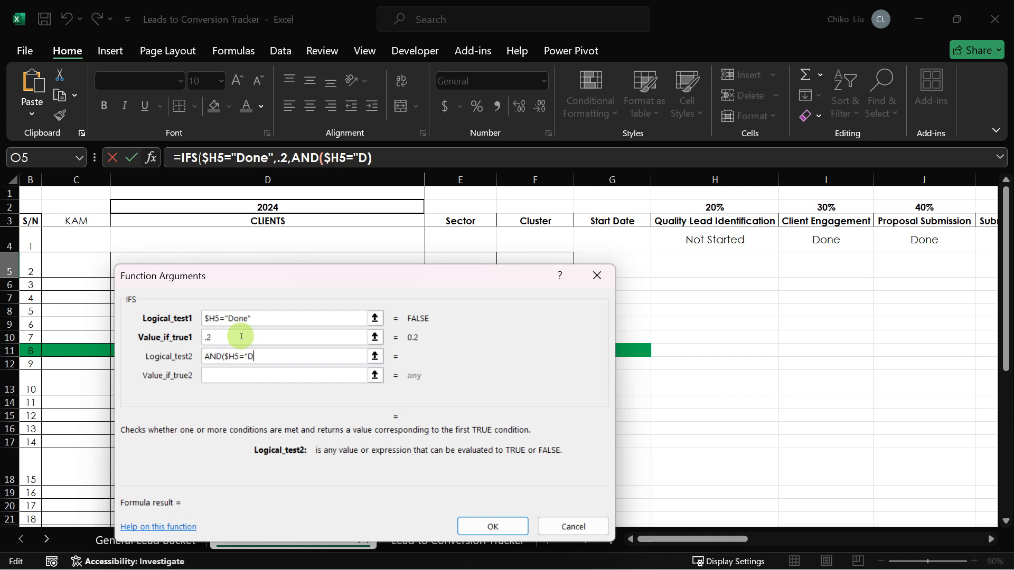
{"action": "type", "text": "one\",$I5"}
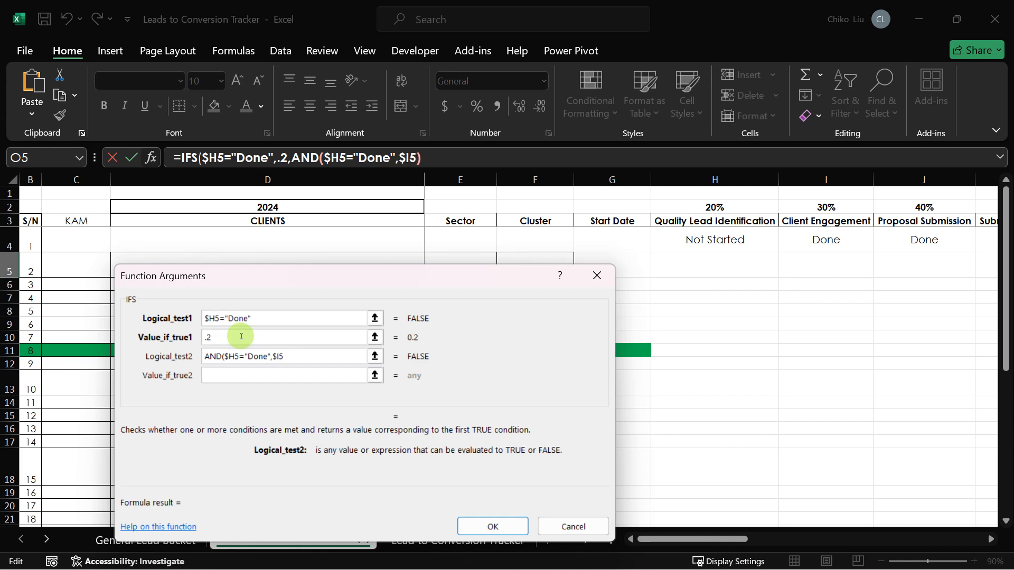
{"action": "type", "text": "=\"done\""}
{"action": "key", "text": "Tab"}
{"action": "type", "text": ".3"}
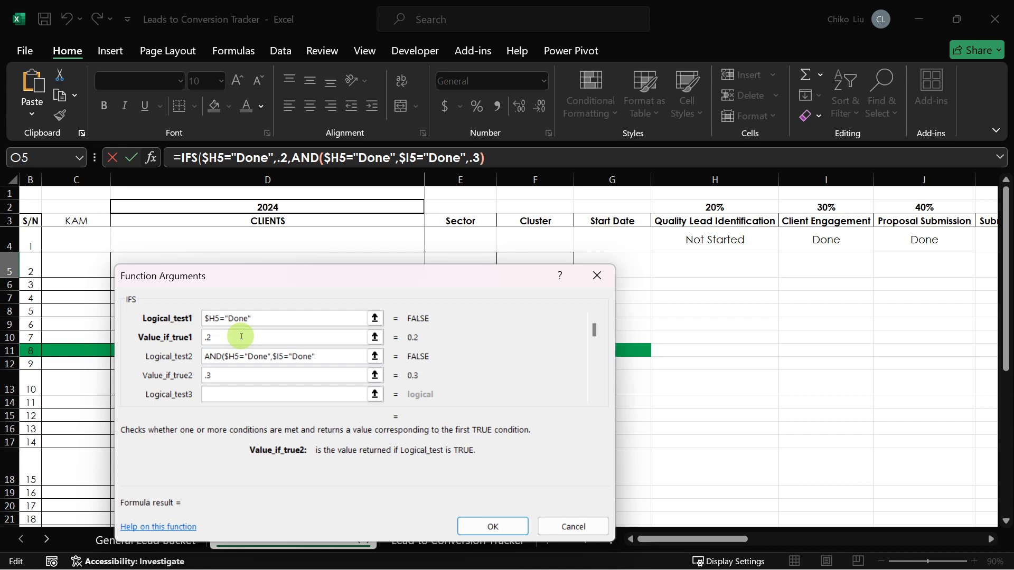
{"action": "left_click", "coordinate": [328, 355]}
{"action": "type", "text": ")"}
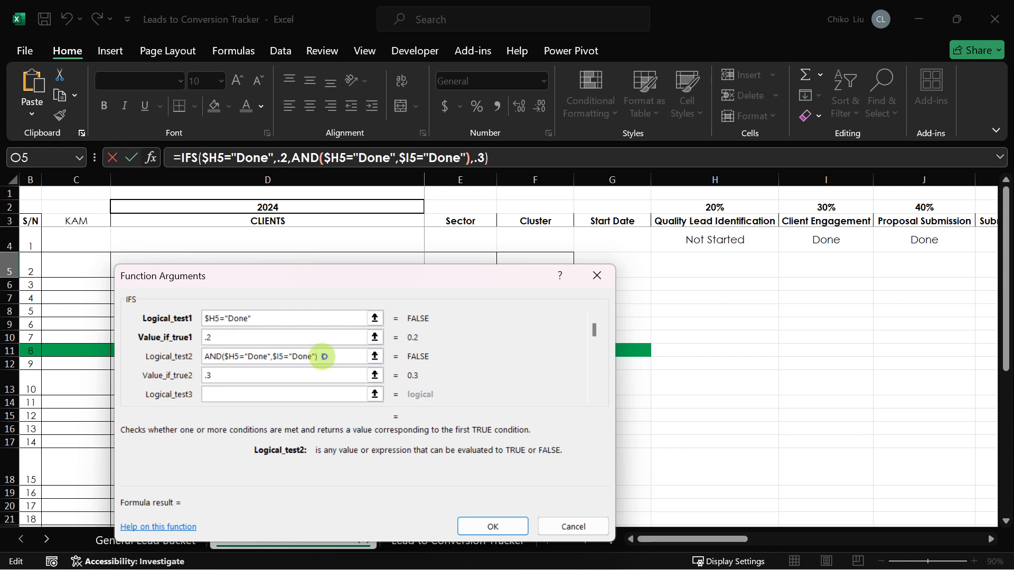
Step: Copy the second logical test into the third logical test of the IFS function
{"action": "left_click_drag", "start_coordinate": [324, 355], "coordinate": [177, 355]}
{"action": "key", "text": "ctrl+c"}
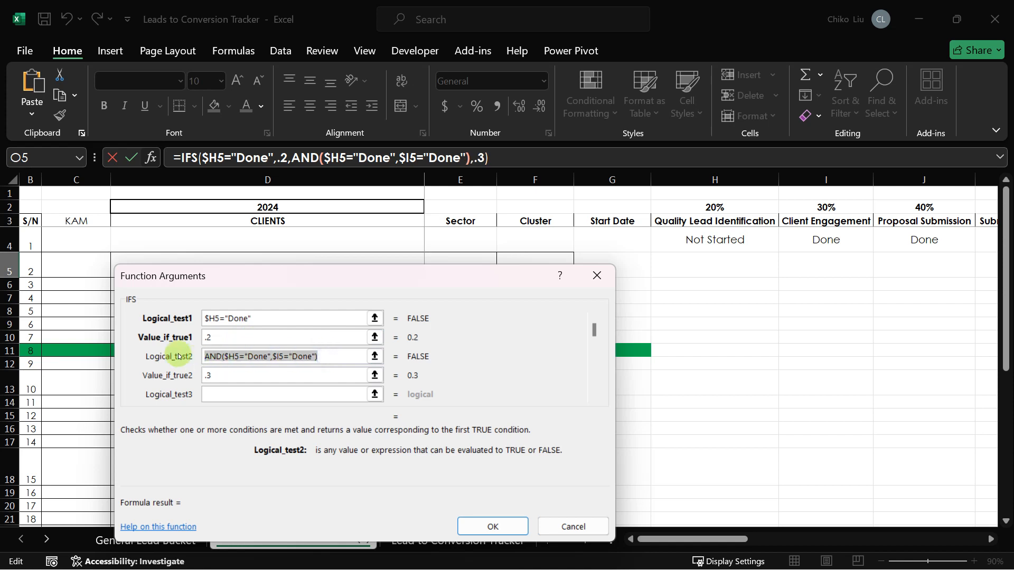
{"action": "left_click", "coordinate": [233, 395]}
{"action": "key", "text": "ctrl+v"}
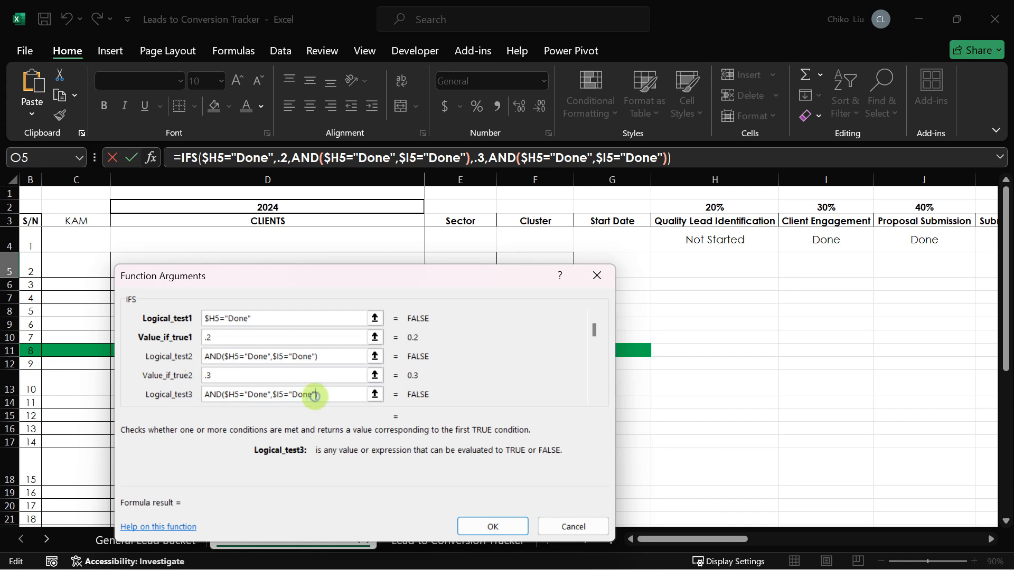
Step: Extend the third test's AND condition with $J5="Done" and make it return .4 when true
{"action": "type", "text": ","}
{"action": "type", "text": "$"}
{"action": "type", "text": "j5"}
{"action": "key", "text": "BackSpace"}
{"action": "key", "text": "BackSpace"}
{"action": "key", "text": "BackSpace"}
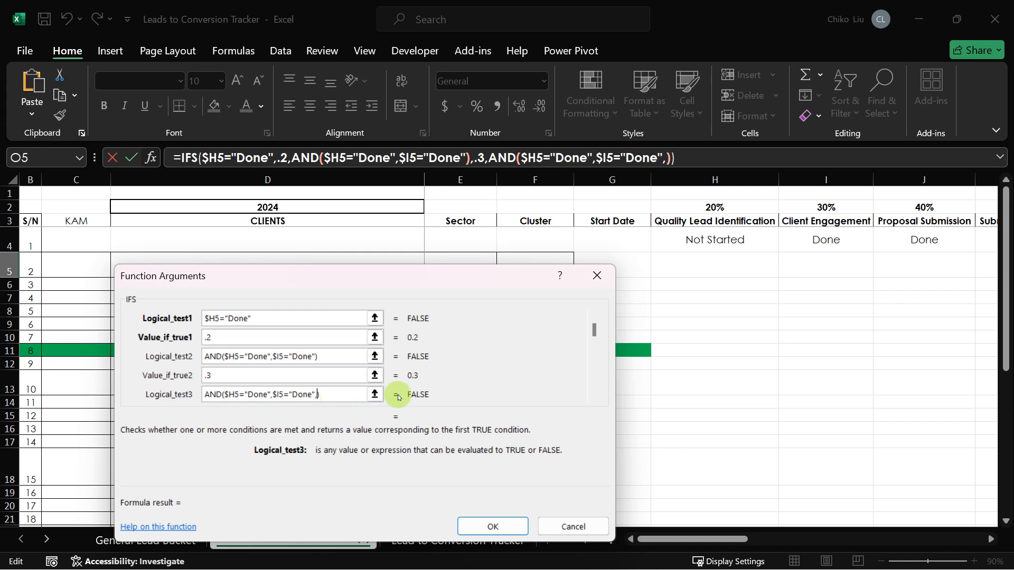
{"action": "type", "text": "$"}
{"action": "type", "text": "J"}
{"action": "type", "text": "5=\""}
{"action": "type", "text": "Donw"}
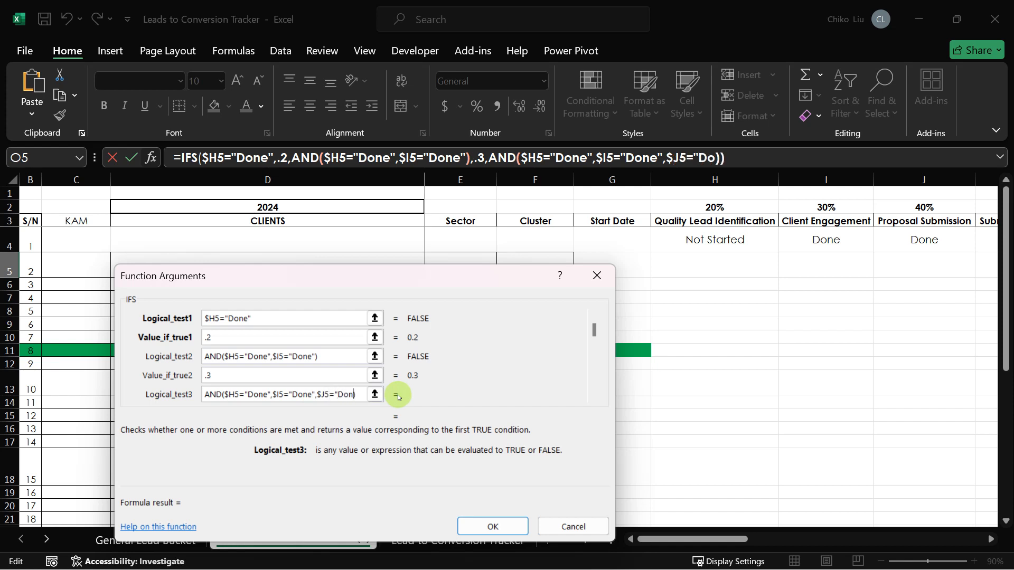
{"action": "key", "text": "BackSpace"}
{"action": "type", "text": "e\""}
{"action": "key", "text": "Tab"}
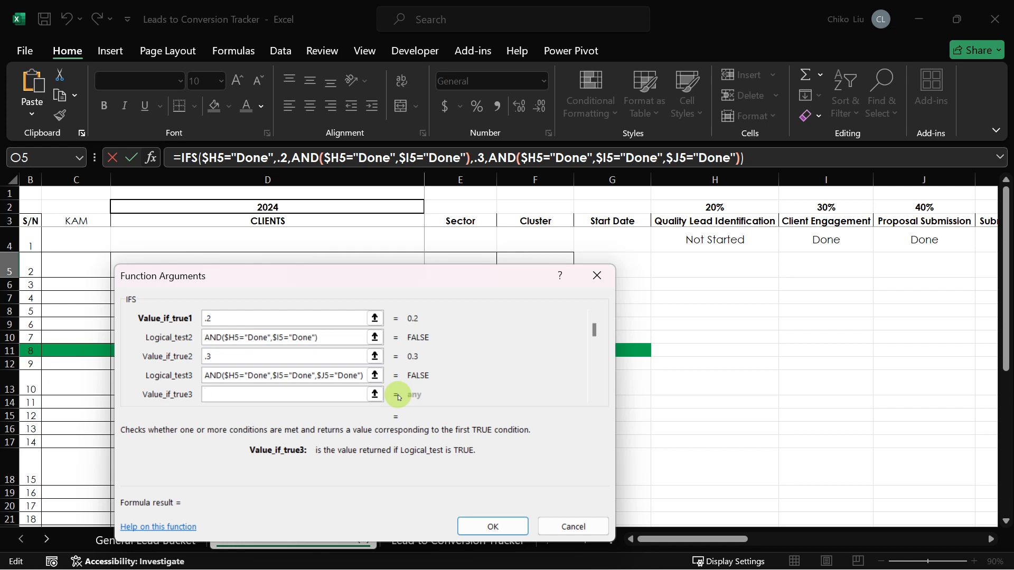
{"action": "type", "text": ".4"}
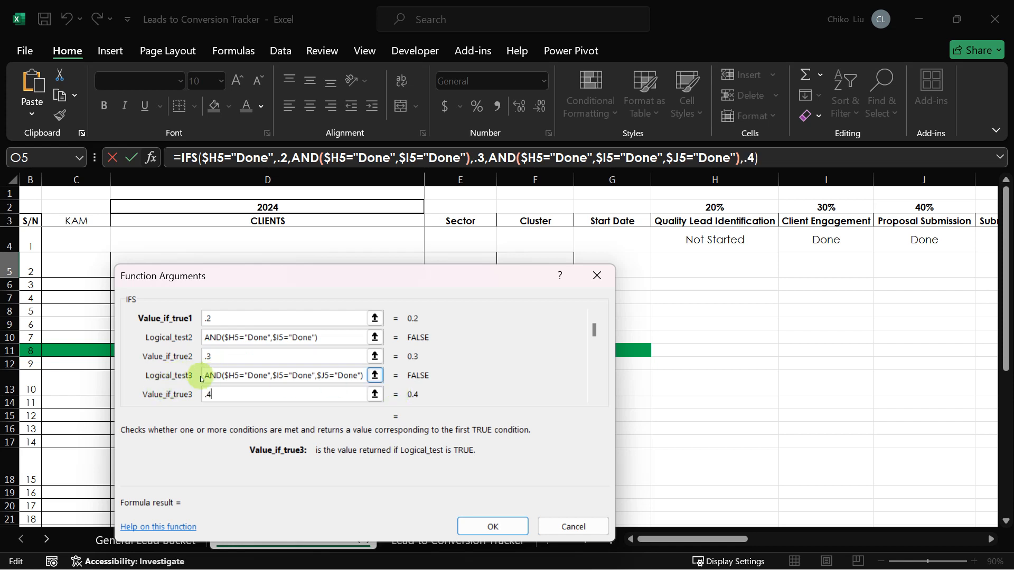
Step: Copy the third logical test into the fourth and extend its AND condition with $k5="Done"
{"action": "left_click_drag", "start_coordinate": [207, 375], "coordinate": [407, 391]}
{"action": "key", "text": "ctrl+c"}
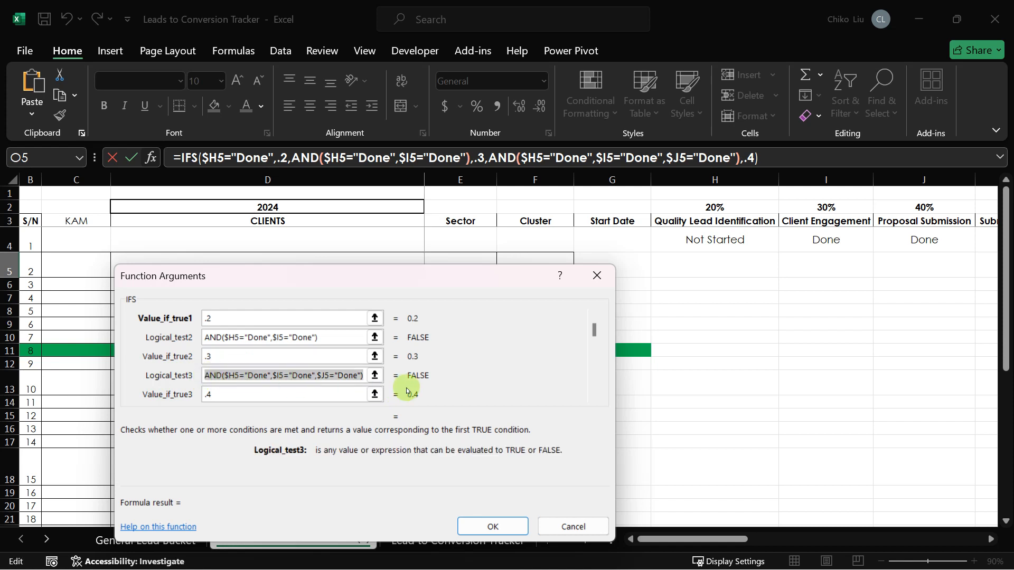
{"action": "left_click", "coordinate": [289, 391]}
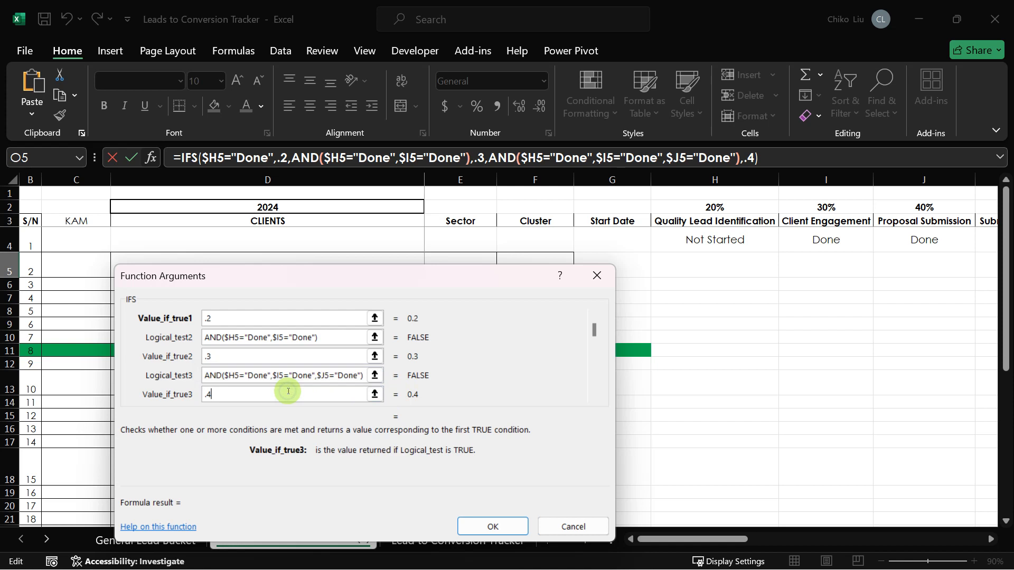
{"action": "key", "text": "Tab"}
{"action": "key", "text": "ctrl+v"}
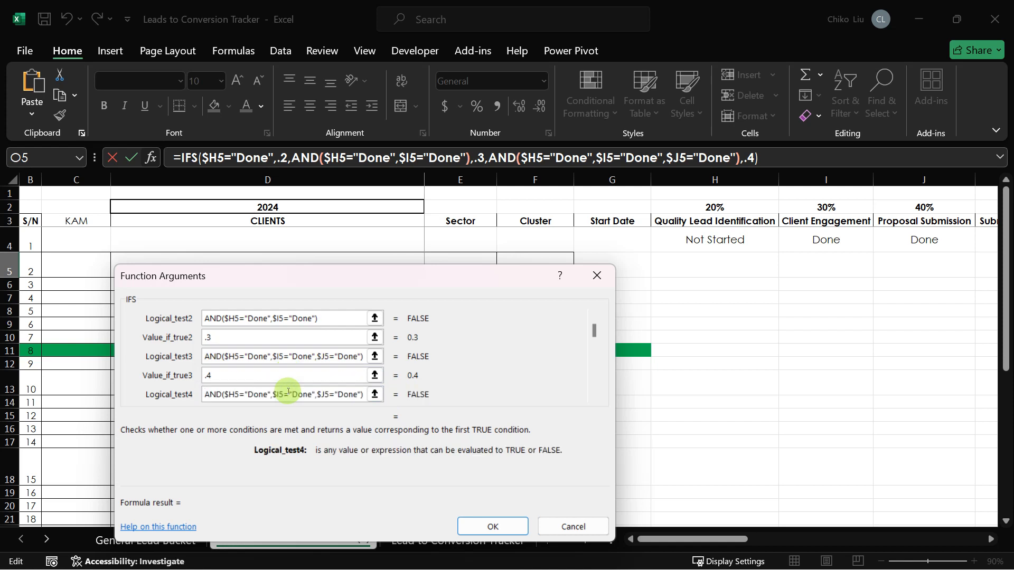
{"action": "key", "text": "Left"}
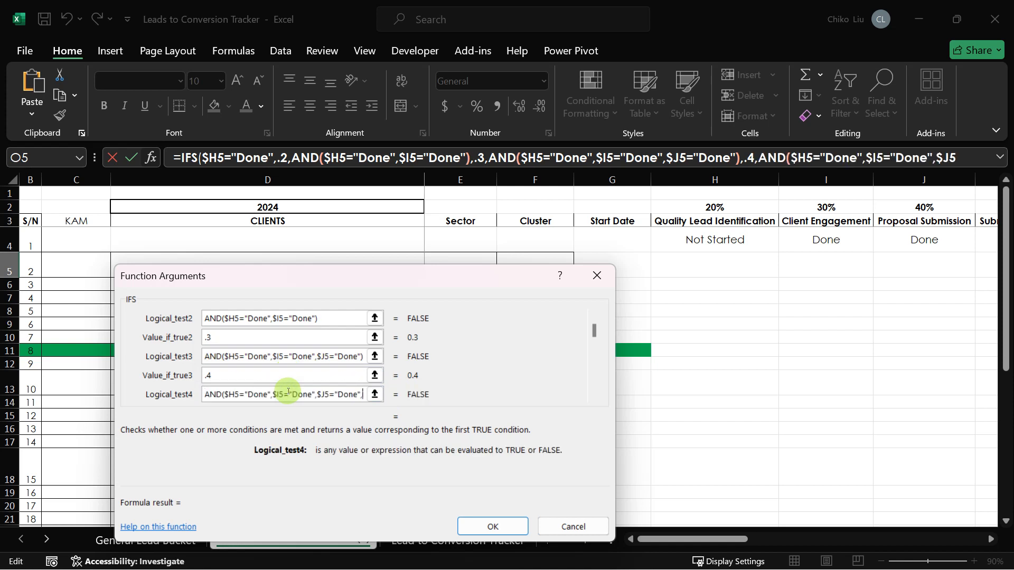
{"action": "type", "text": ",$k5"}
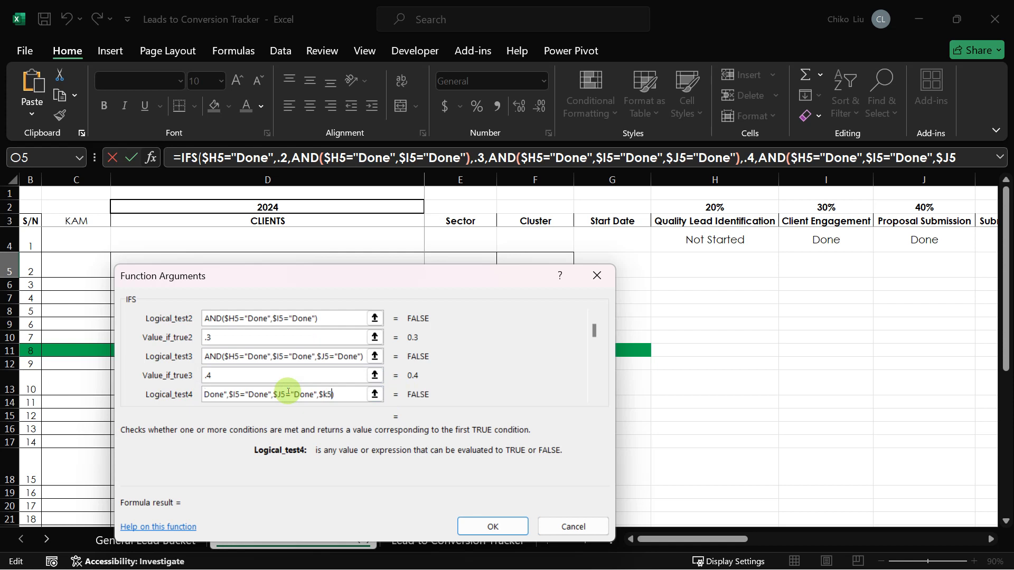
{"action": "type", "text": "=\"Done\""}
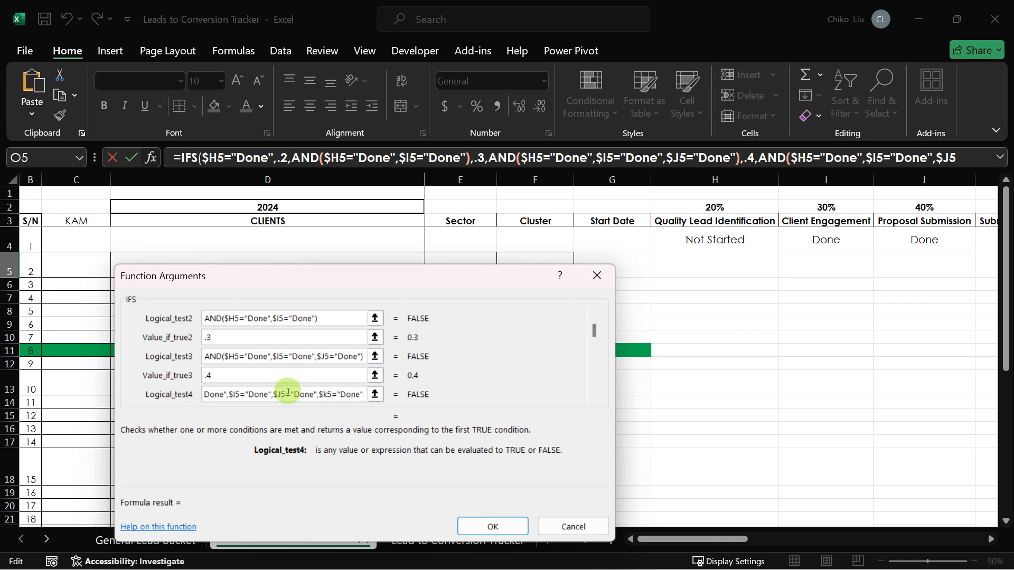
{"action": "left_click", "coordinate": [208, 395]}
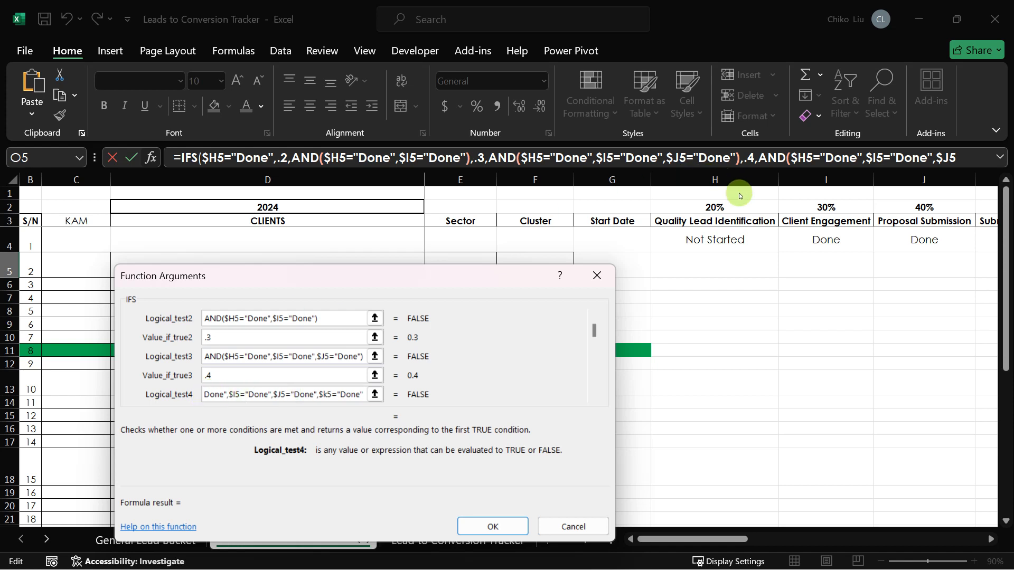
{"action": "key", "text": "Tab"}
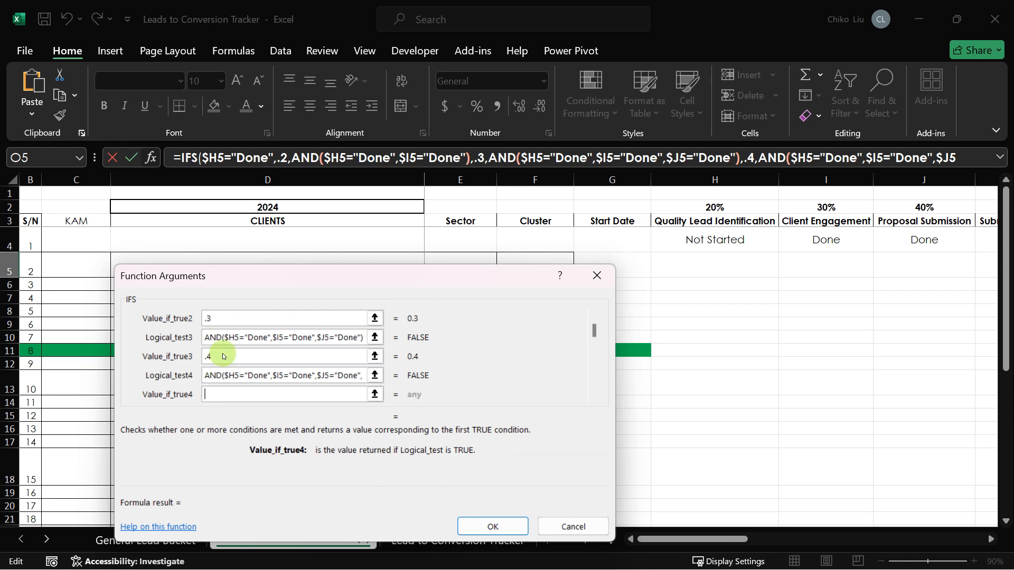
Step: Make the fourth IFS test return .5 when true and enter the formula in O5
{"action": "type", "text": ".5"}
{"action": "key", "text": "Return"}
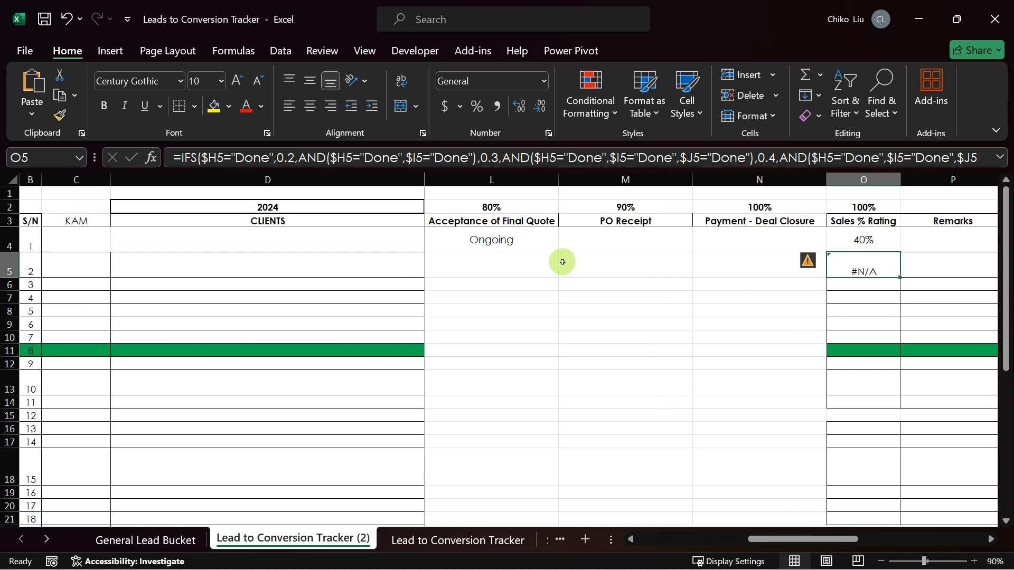
Step: Look across row 5 through the stage columns between Cluster and Sales % Rating for statuses feeding the formula
{"action": "key", "text": "Up"}
{"action": "key", "text": "Down"}
{"action": "key", "text": "Left"}
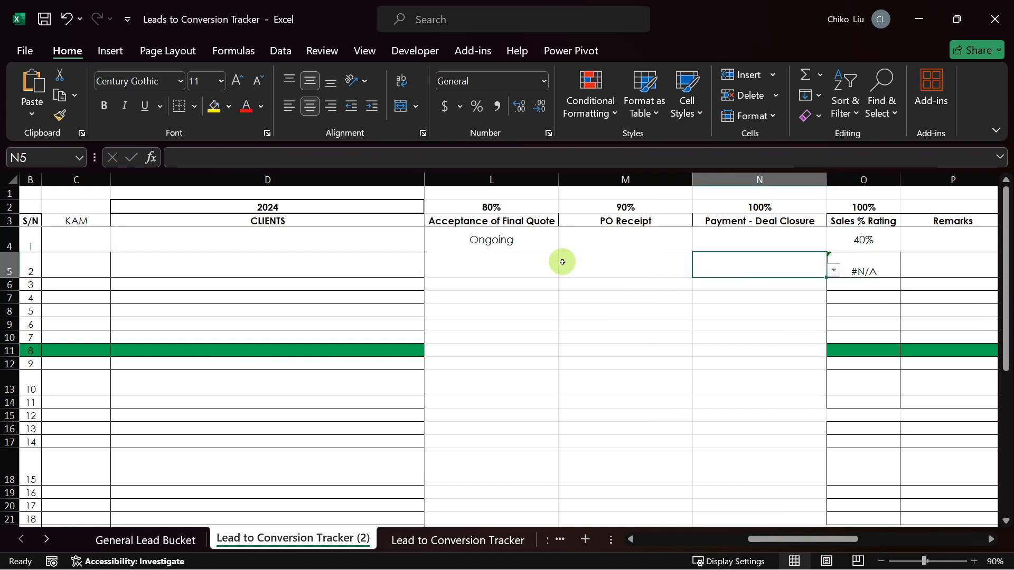
{"action": "key", "text": "Left"}
{"action": "key", "text": "Left"}
{"action": "key", "text": "Left"}
{"action": "key", "text": "Left"}
{"action": "key", "text": "Left"}
{"action": "key", "text": "Left"}
{"action": "key", "text": "Left"}
{"action": "key", "text": "Left"}
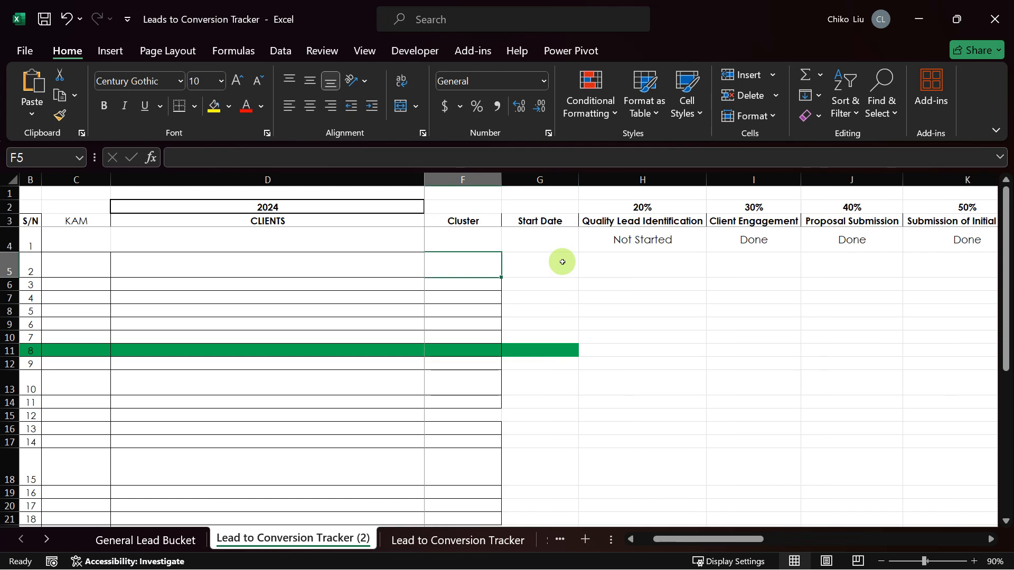
{"action": "key", "text": "Right"}
{"action": "key", "text": "Right"}
{"action": "key", "text": "Right"}
{"action": "key", "text": "Right"}
{"action": "key", "text": "Right"}
{"action": "key", "text": "Right"}
{"action": "key", "text": "Right"}
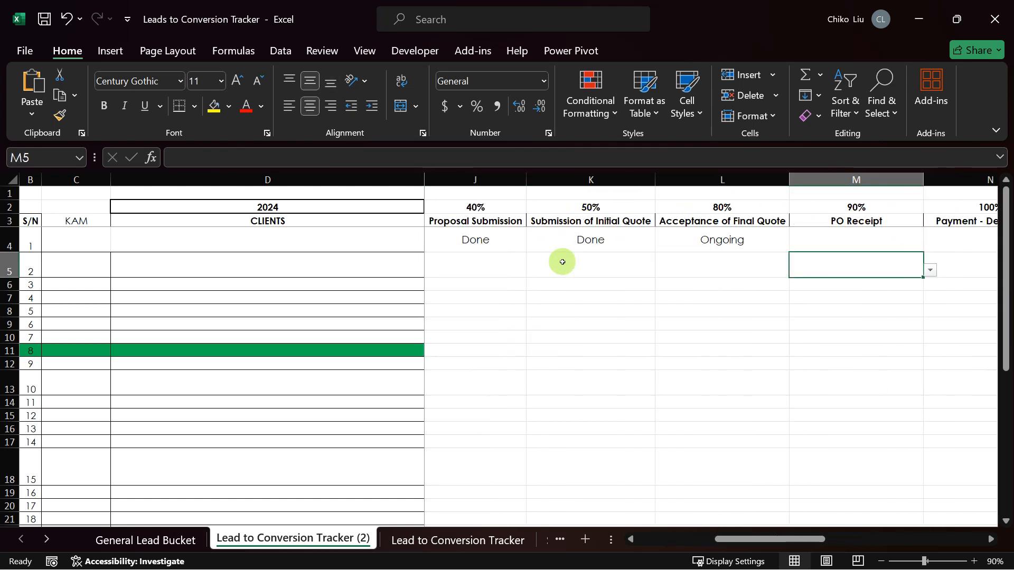
{"action": "key", "text": "Right"}
{"action": "key", "text": "Right"}
{"action": "key", "text": "Right"}
{"action": "key", "text": "Left"}
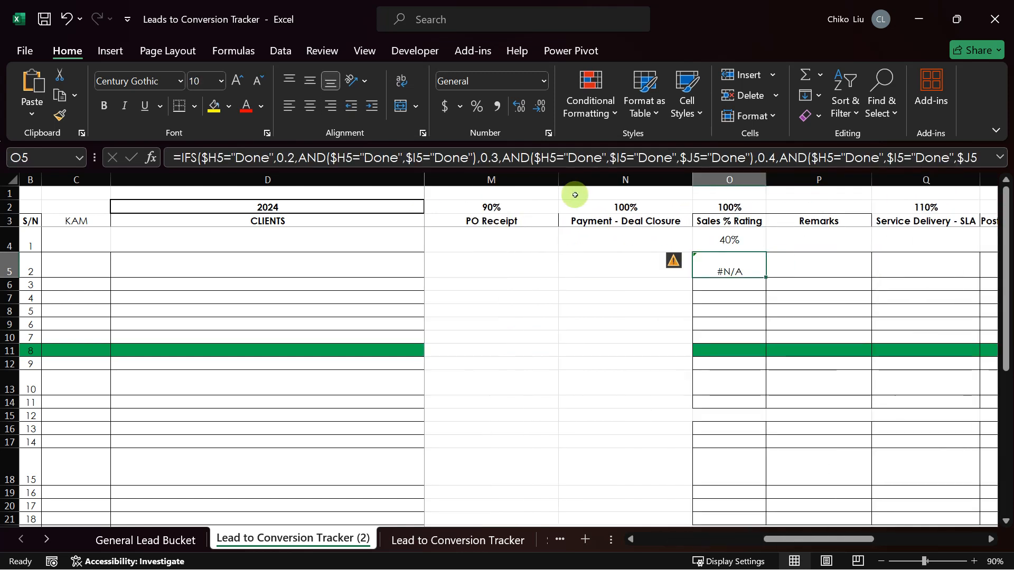
Step: Copy the fourth AND condition in the O5 formula and insert it after 0.5 as the fifth test
{"action": "left_click", "coordinate": [1000, 157]}
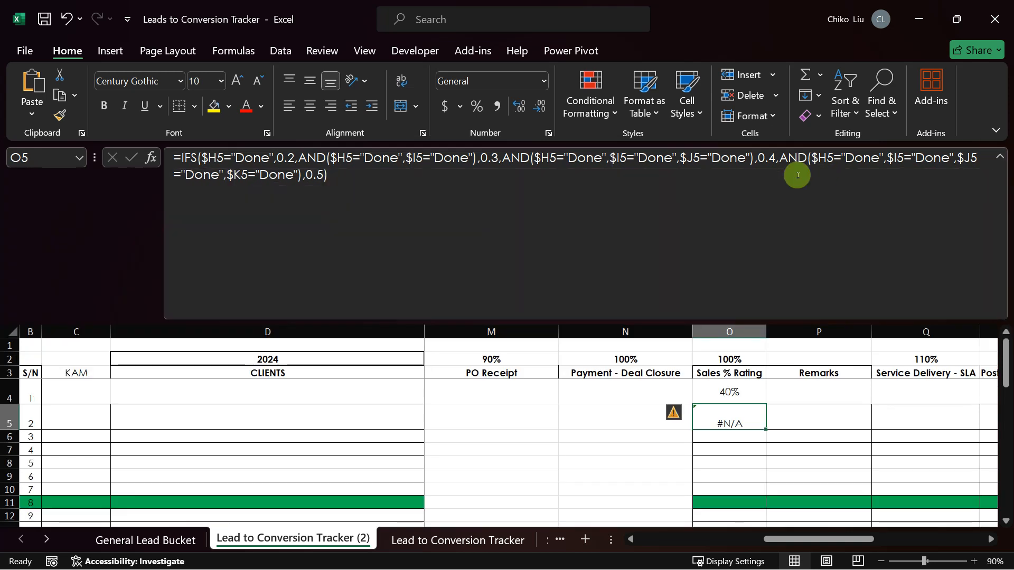
{"action": "left_click", "coordinate": [323, 174]}
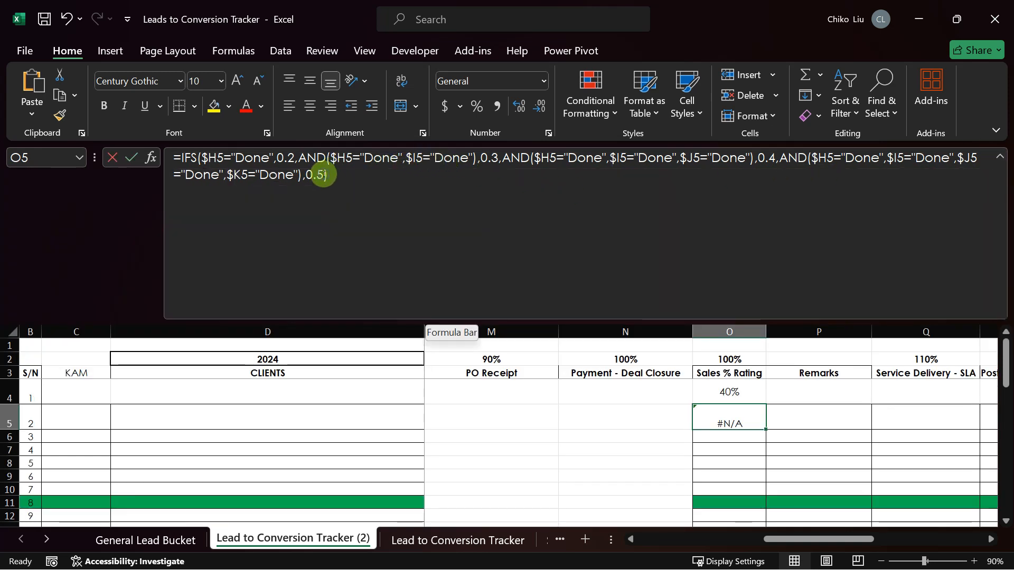
{"action": "left_click_drag", "start_coordinate": [323, 174], "coordinate": [295, 175]}
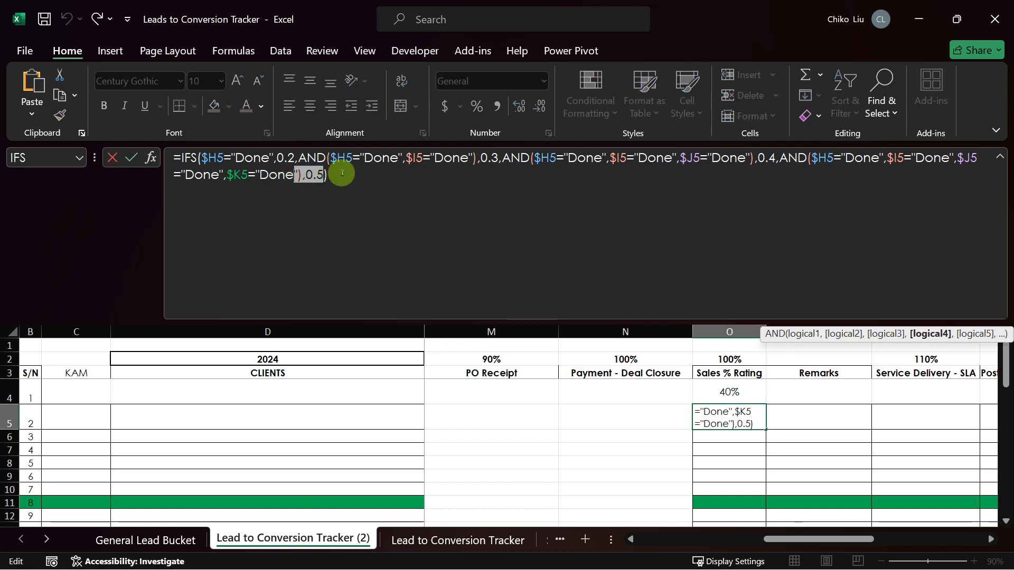
{"action": "left_click", "coordinate": [323, 175]}
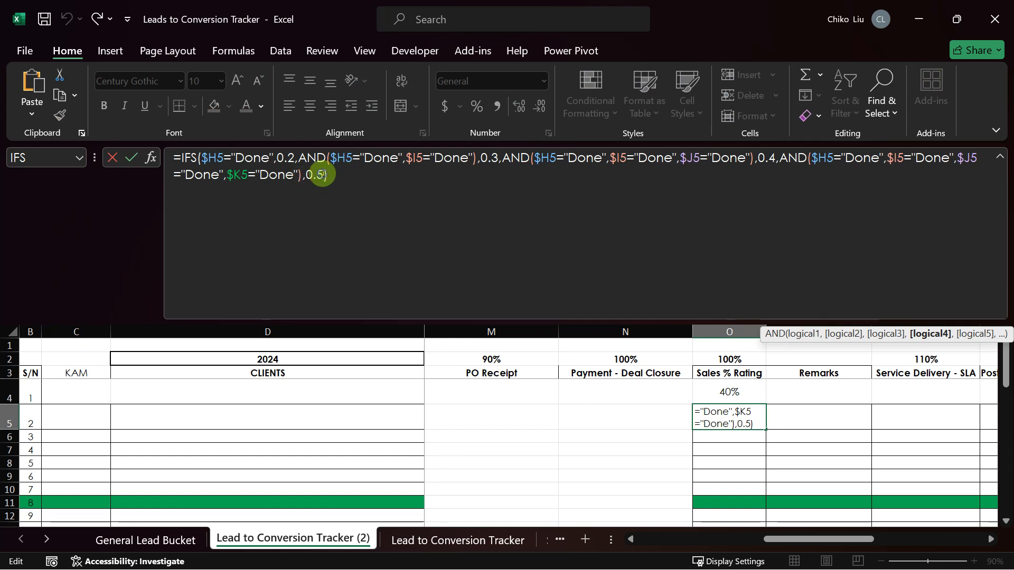
{"action": "left_click_drag", "start_coordinate": [301, 173], "coordinate": [776, 158]}
{"action": "key", "text": "ctrl+c"}
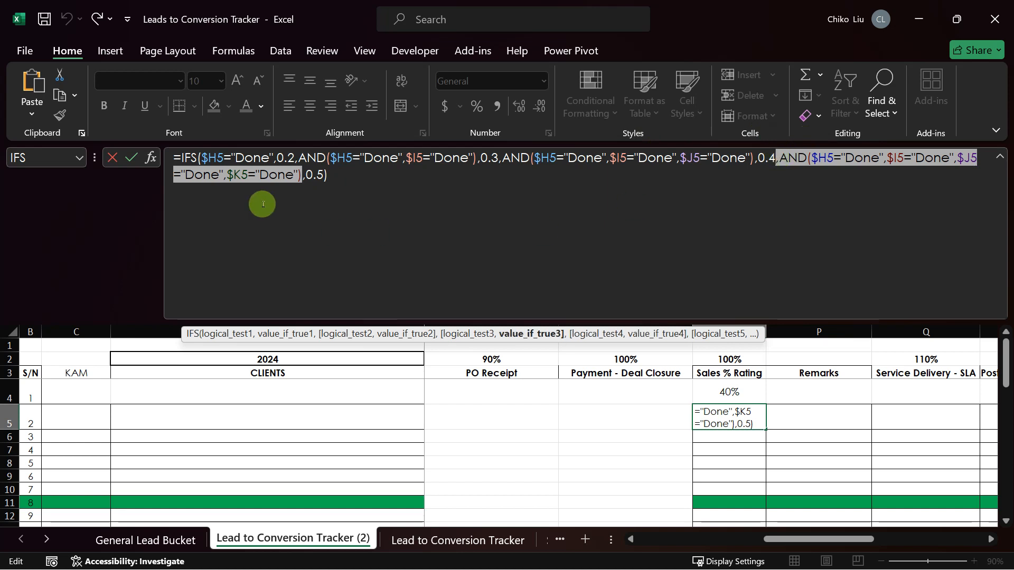
{"action": "left_click", "coordinate": [322, 175]}
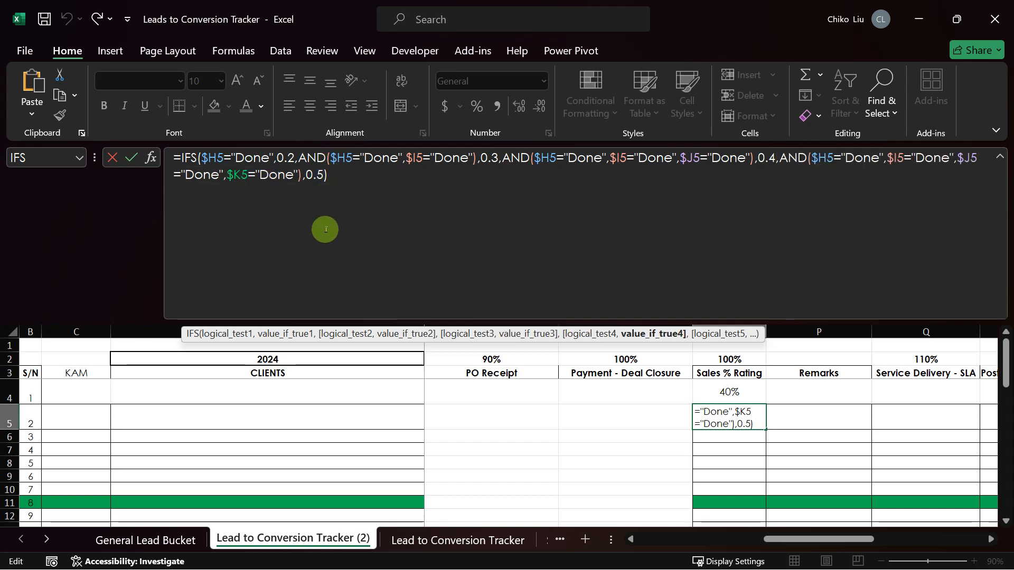
{"action": "key", "text": "ctrl+v"}
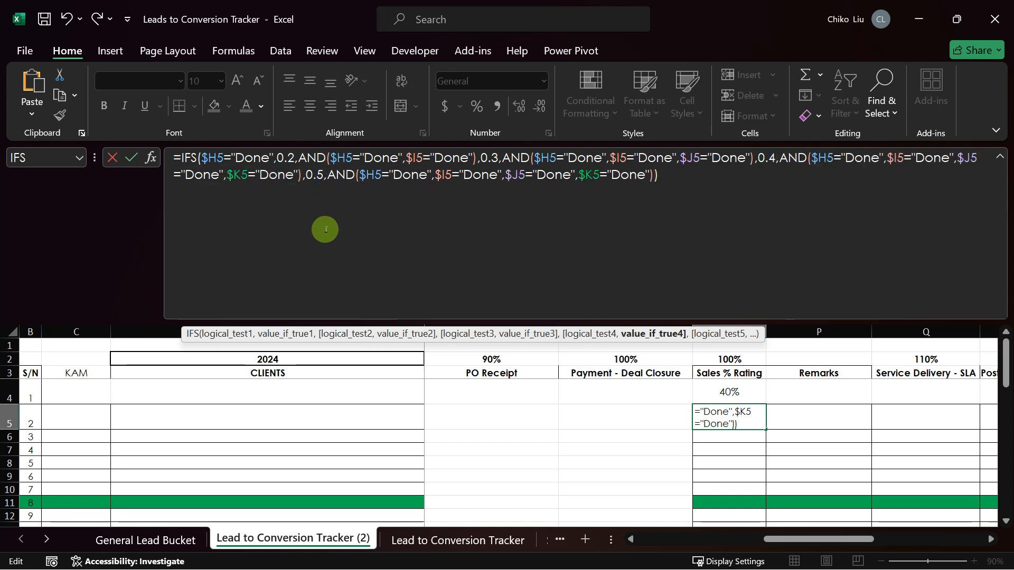
Step: Extend the fifth test's AND condition with $L5="Done" and make it return .8 when true
{"action": "key", "text": "Left"}
{"action": "type", "text": ","}
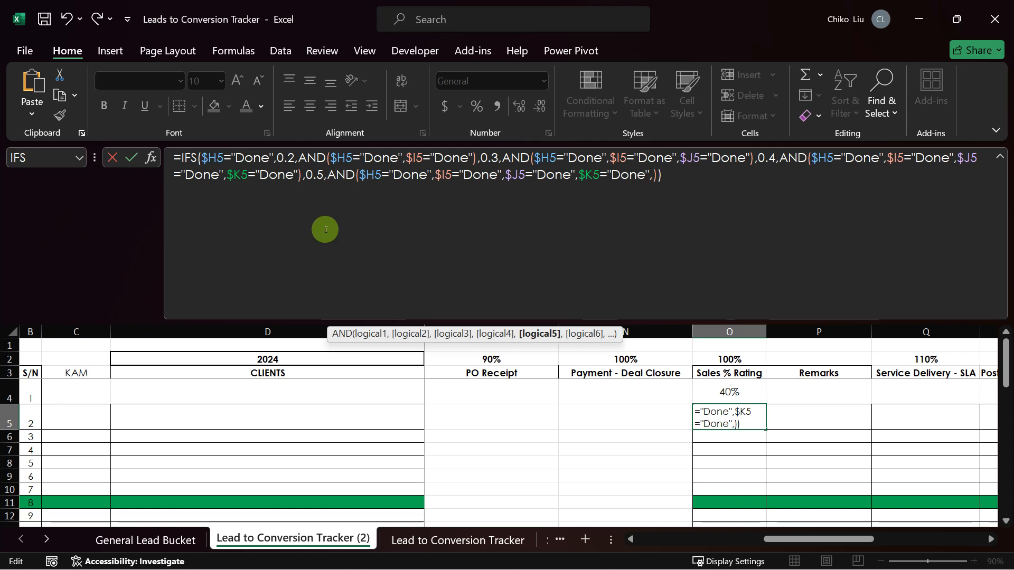
{"action": "type", "text": "$L5=\"Done"}
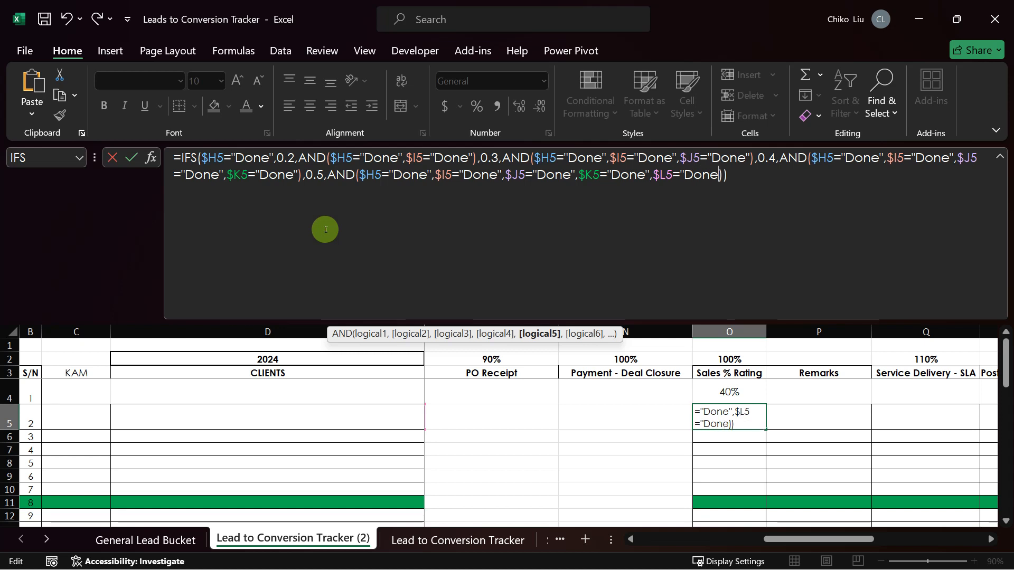
{"action": "type", "text": "\""}
{"action": "key", "text": "Right"}
{"action": "type", "text": ","}
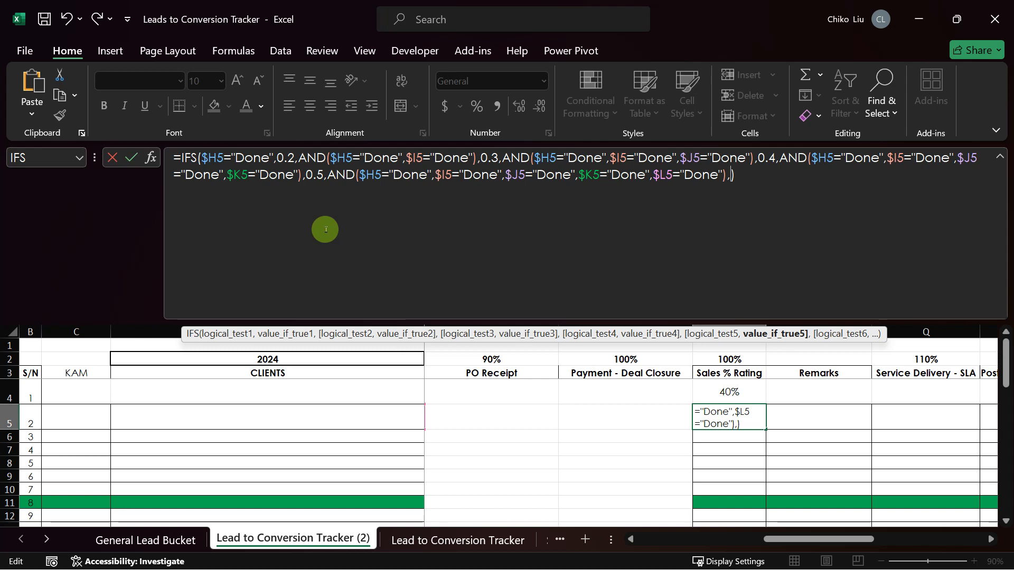
{"action": "type", "text": ".8"}
Step: Copy the fifth AND condition and insert it after .8 as the sixth test of the IFS formula
{"action": "left_click", "coordinate": [730, 176]}
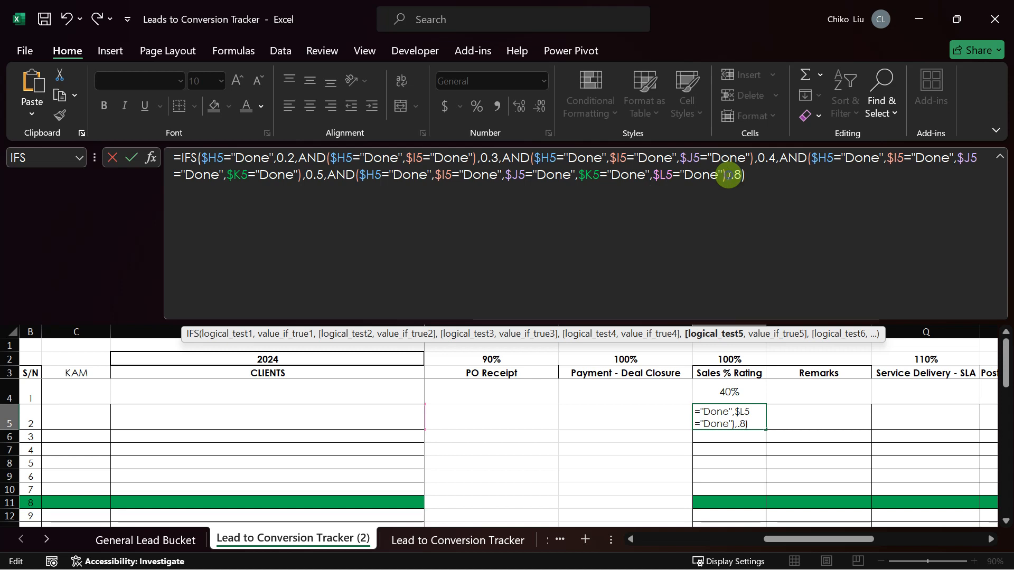
{"action": "left_click_drag", "start_coordinate": [729, 175], "coordinate": [330, 174]}
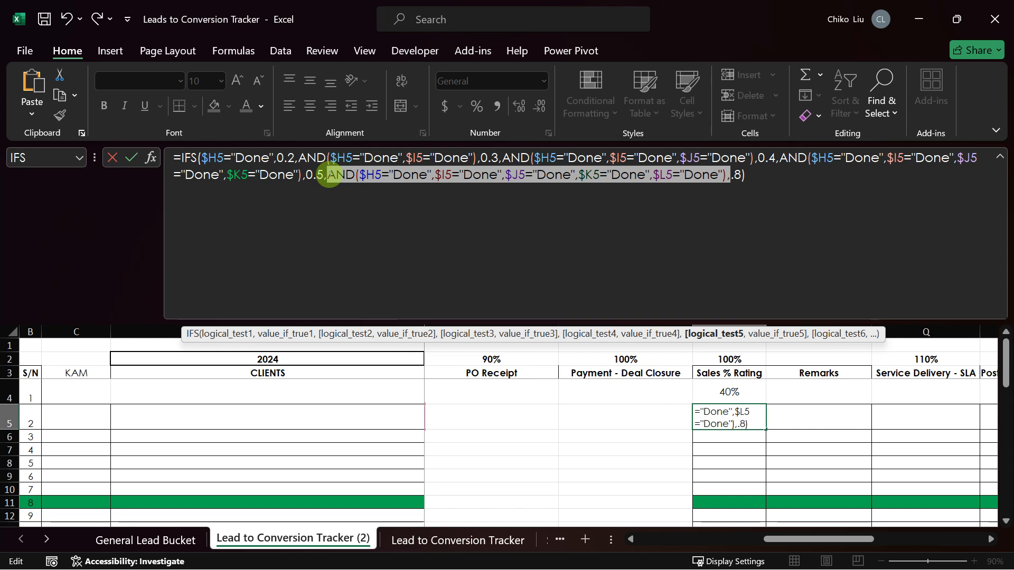
{"action": "left_click", "coordinate": [330, 174]}
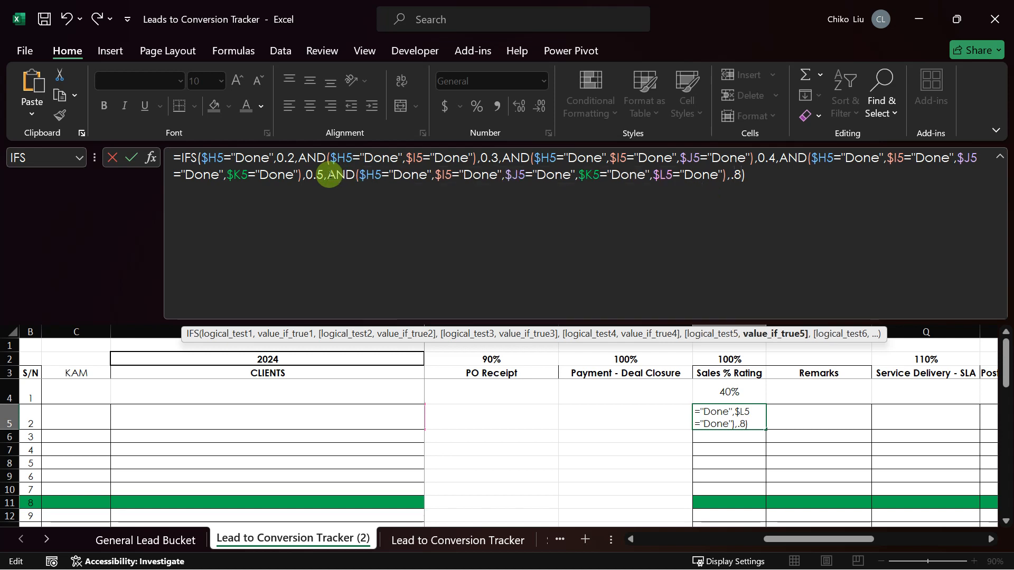
{"action": "type", "text": ","}
{"action": "type", "text": "AND($H5=\"Done\",$I5=\"Done\",$J5=\"Done\",$K5=\"Done\",$L5=\"Done\"),"}
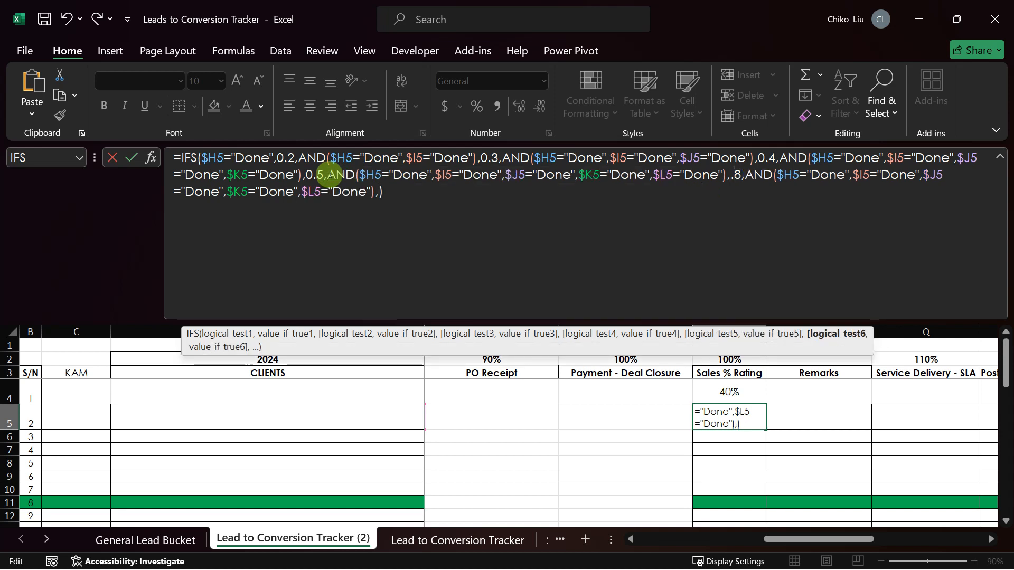
Step: Try changing the last cell reference in the sixth test to $M5, and undo the change
{"action": "key", "text": "Left"}
{"action": "key", "text": "Left"}
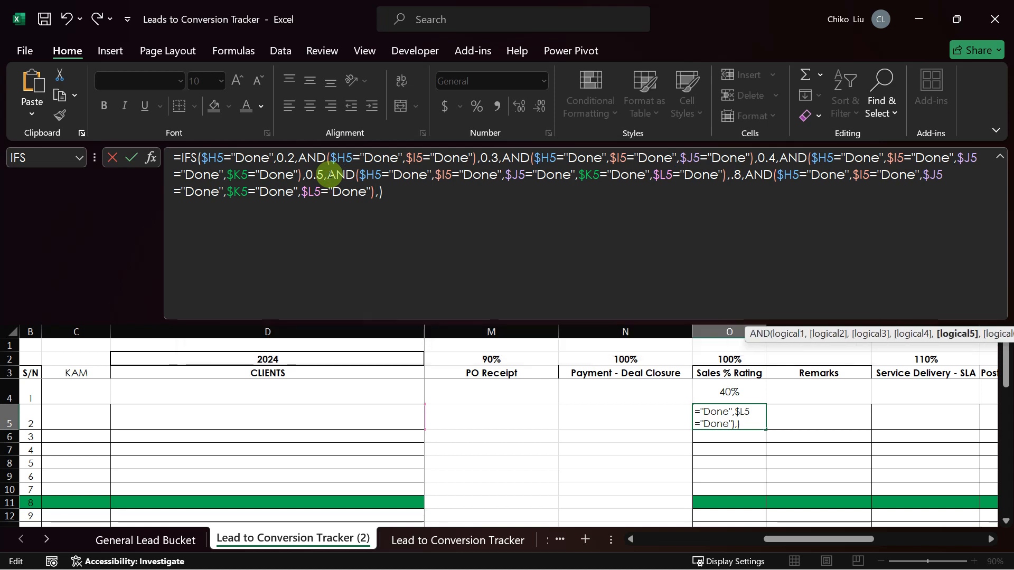
{"action": "key", "text": "BackSpace"}
{"action": "type", "text": "M"}
{"action": "key", "text": "Right"}
{"action": "key", "text": "Right"}
{"action": "key", "text": "Right"}
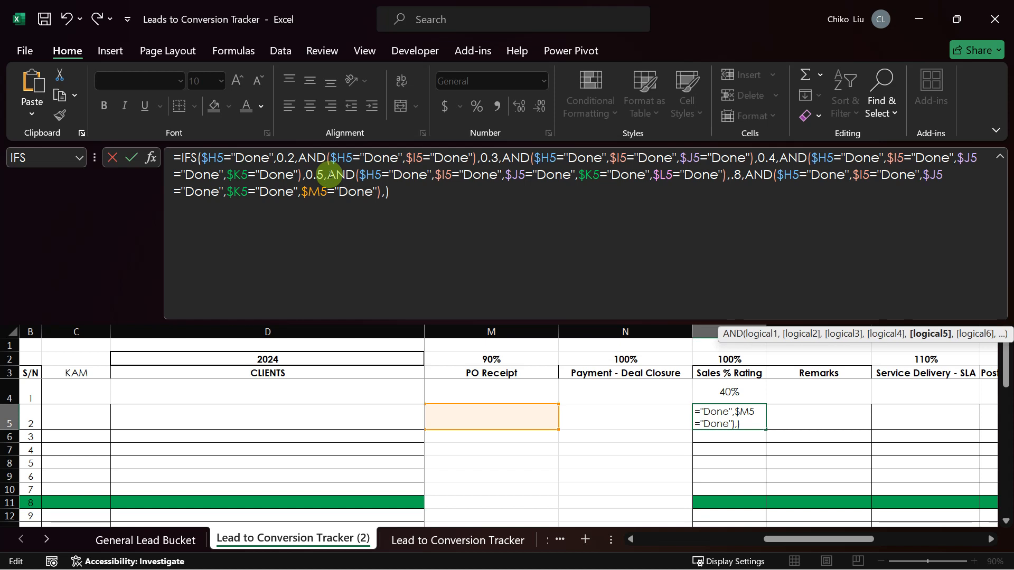
{"action": "key", "text": "ctrl+z"}
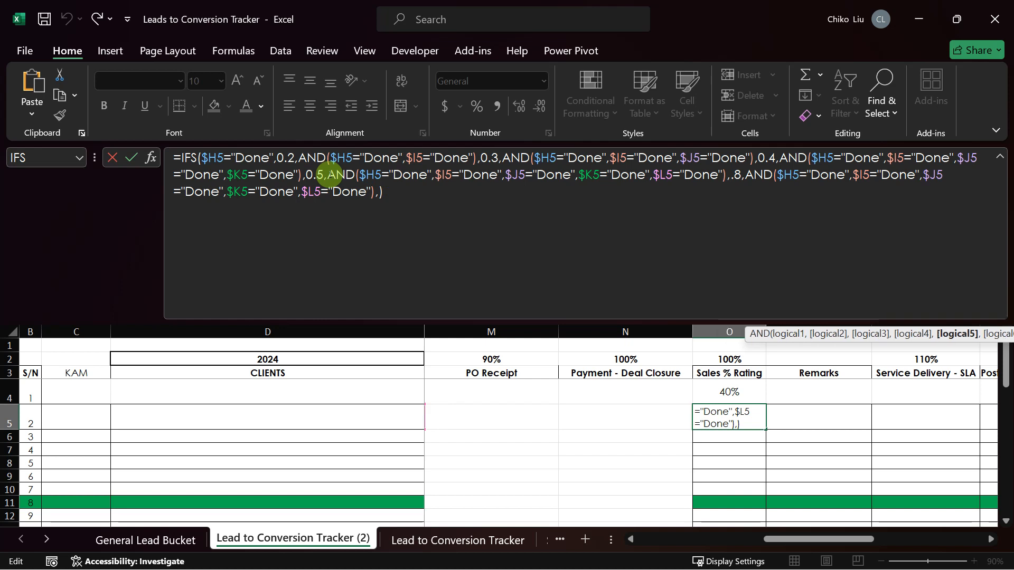
Step: Extend the sixth test's AND condition with %M5="Done" and make it return .9 when true
{"action": "type", "text": ",%M5="}
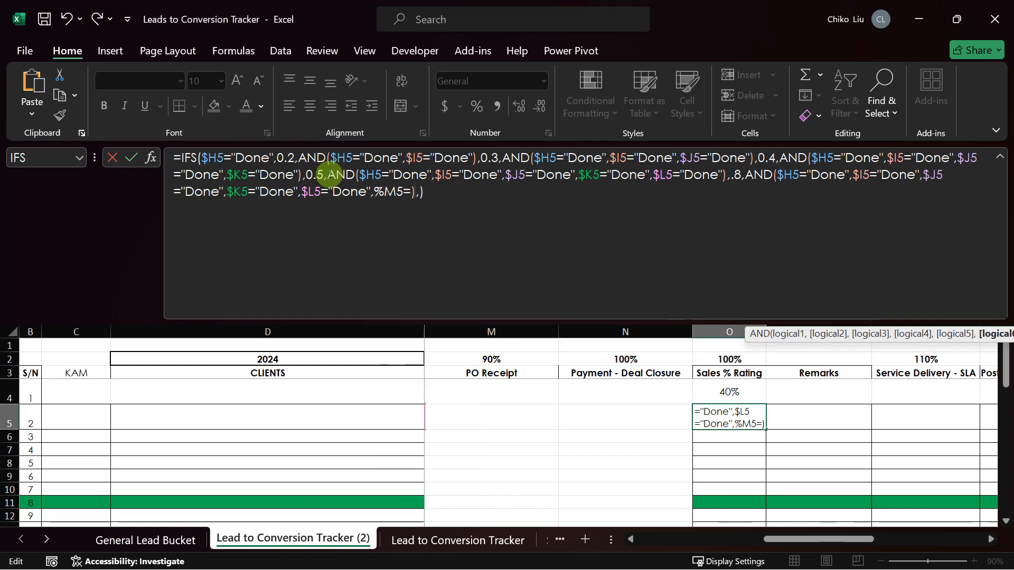
{"action": "type", "text": "\"Done\""}
{"action": "key", "text": "Right"}
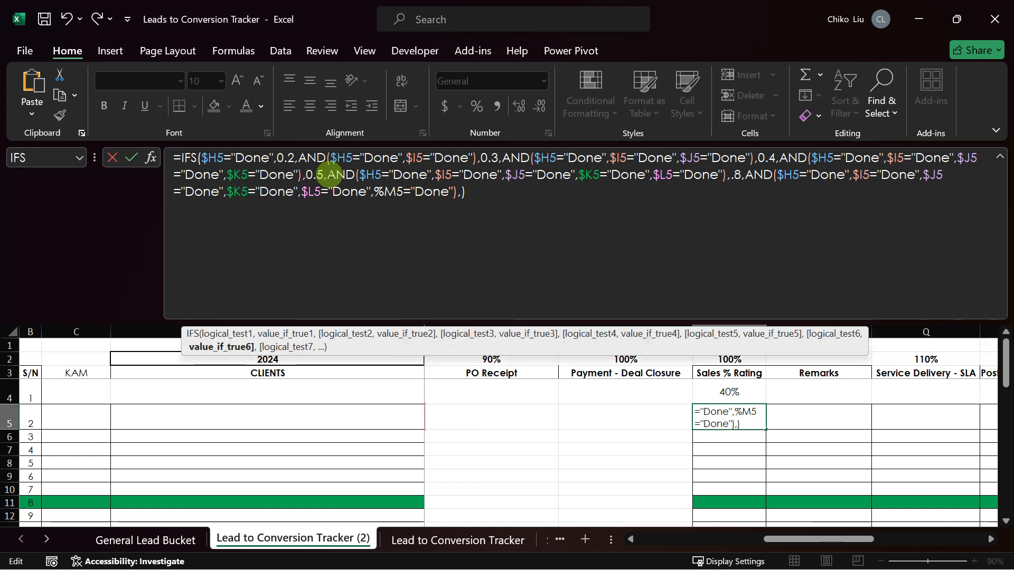
{"action": "type", "text": ".9"}
Step: Copy the sixth AND condition and insert it after .9 as the seventh test of the IFS formula
{"action": "key", "text": "Left"}
{"action": "key", "text": "Left"}
{"action": "key", "text": "Left"}
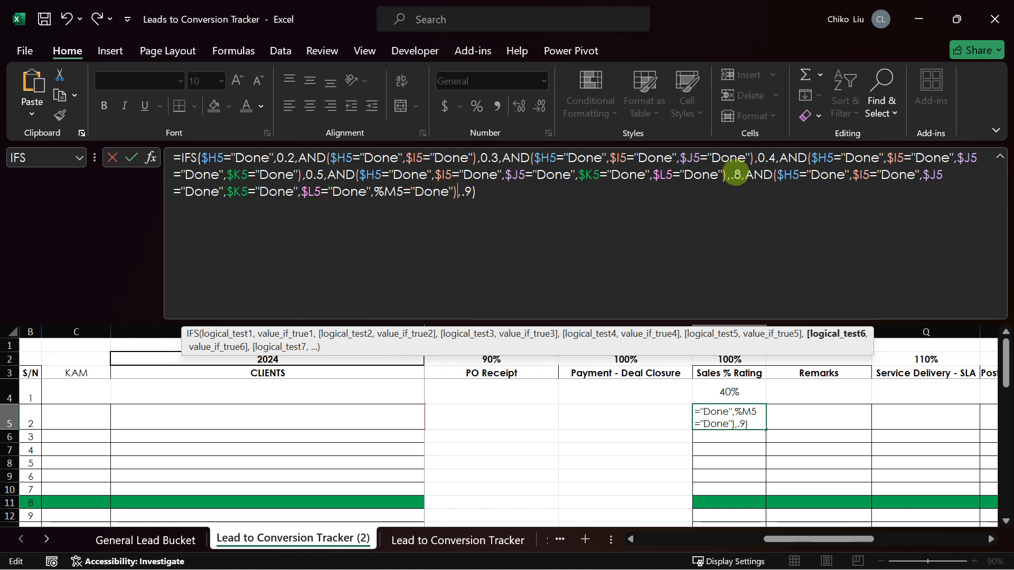
{"action": "left_click_drag", "start_coordinate": [741, 174], "coordinate": [461, 189]}
{"action": "key", "text": "ctrl+c"}
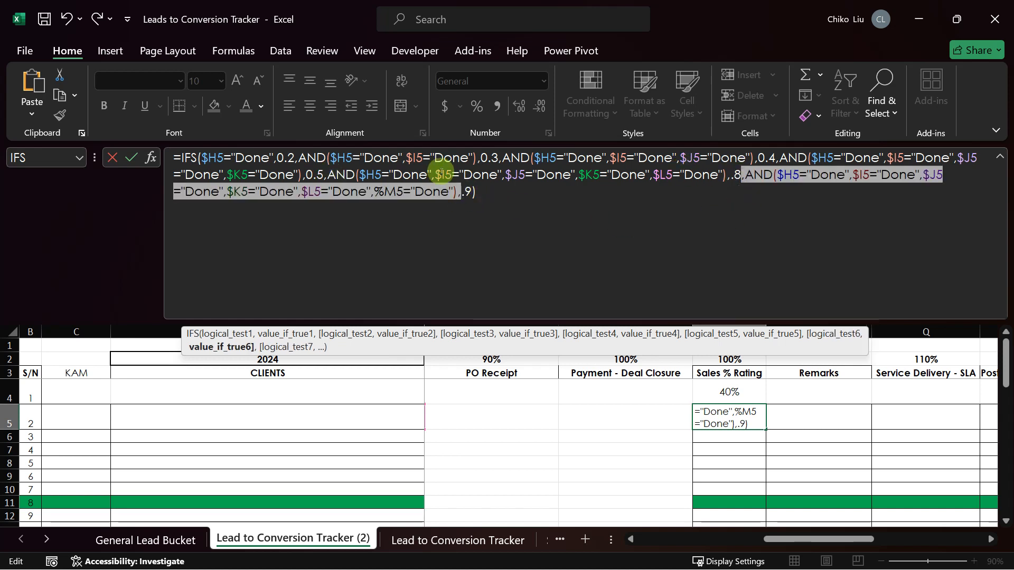
{"action": "key", "text": "Right"}
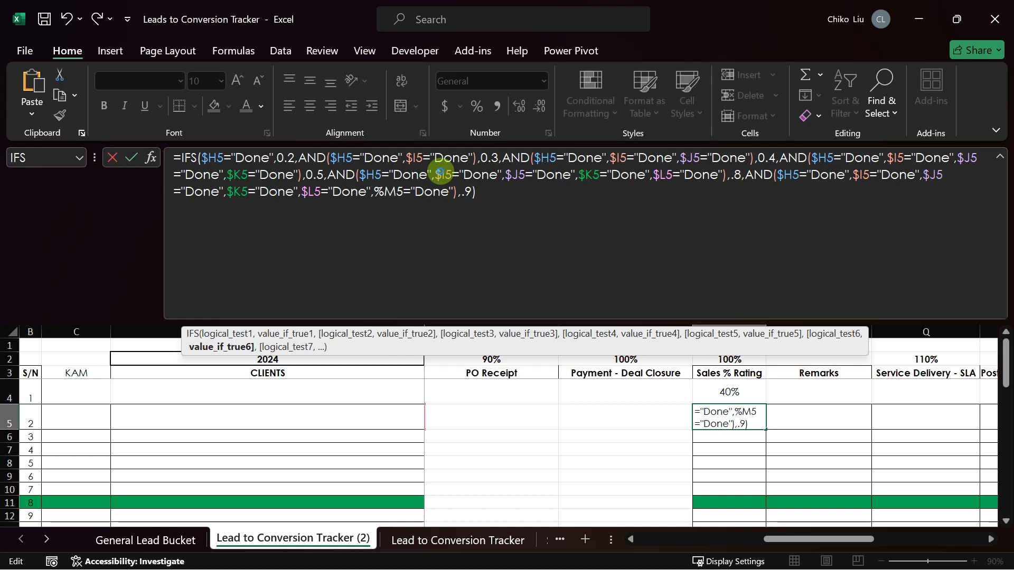
{"action": "key", "text": "ctrl+v"}
Step: Correct the mistyped M5 reference to $M5 in both the seventh and the sixth tests
{"action": "key", "text": "Left"}
{"action": "key", "text": "Left"}
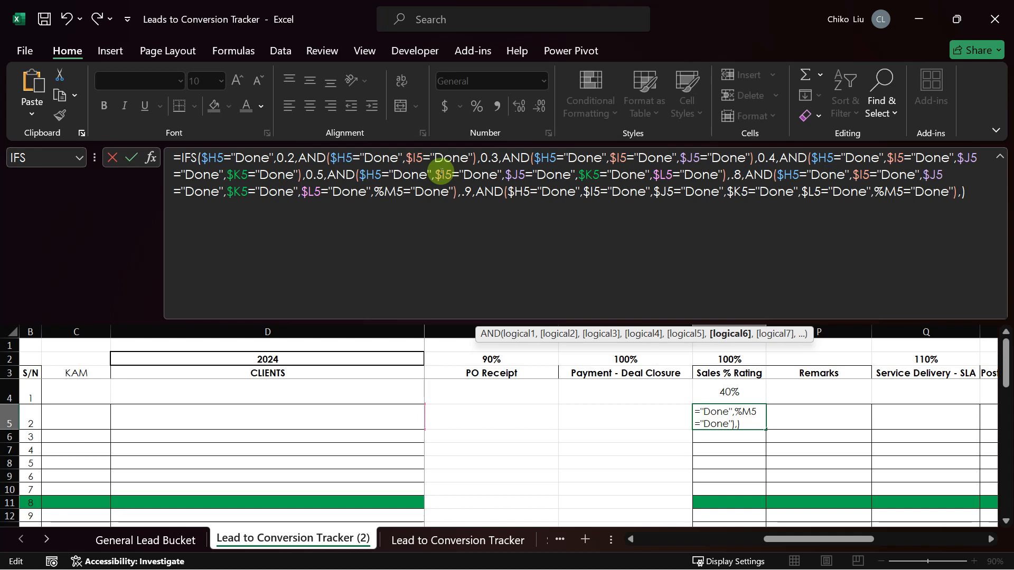
{"action": "key", "text": "BackSpace"}
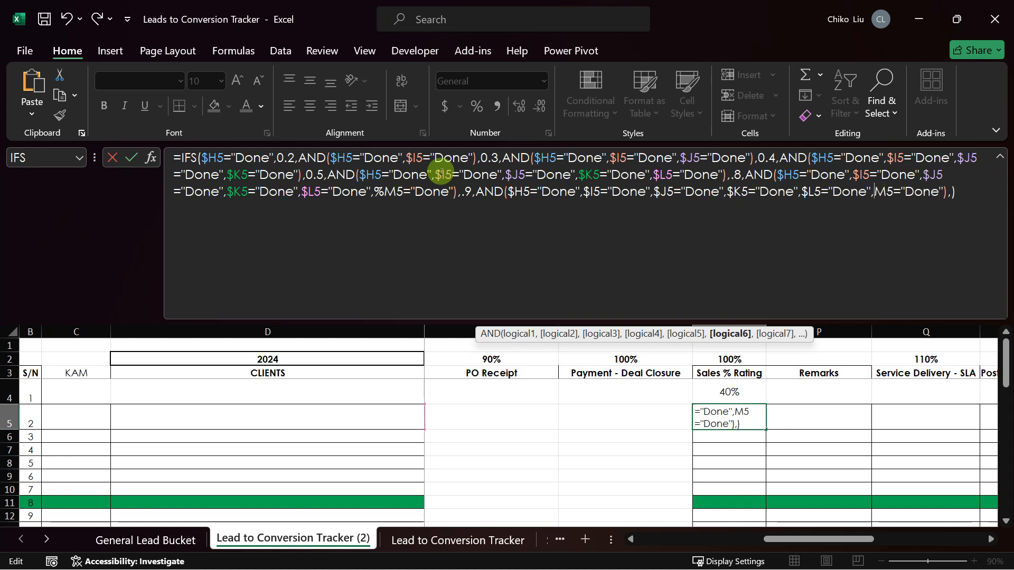
{"action": "type", "text": "$"}
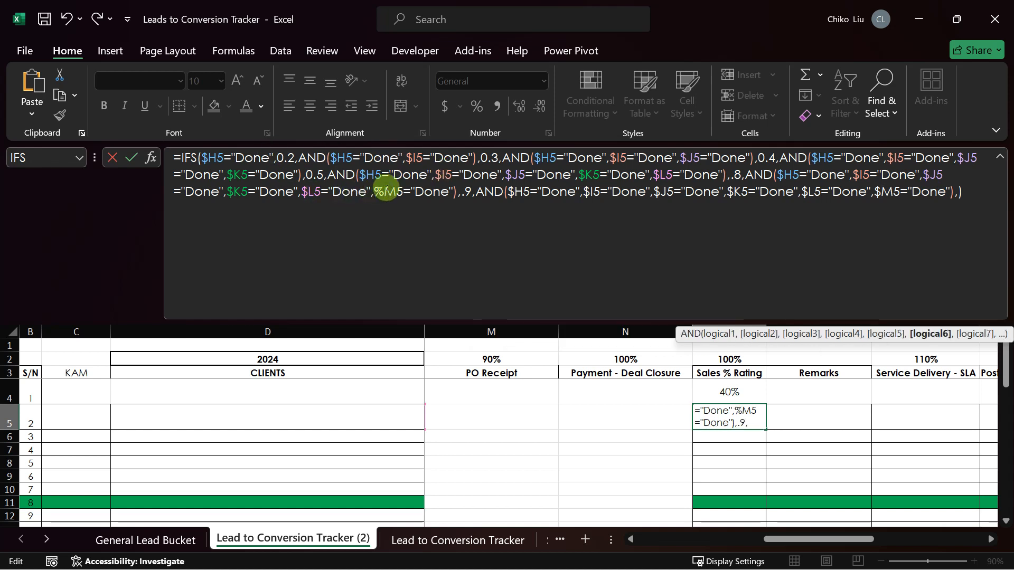
{"action": "key", "text": "BackSpace"}
{"action": "type", "text": "$"}
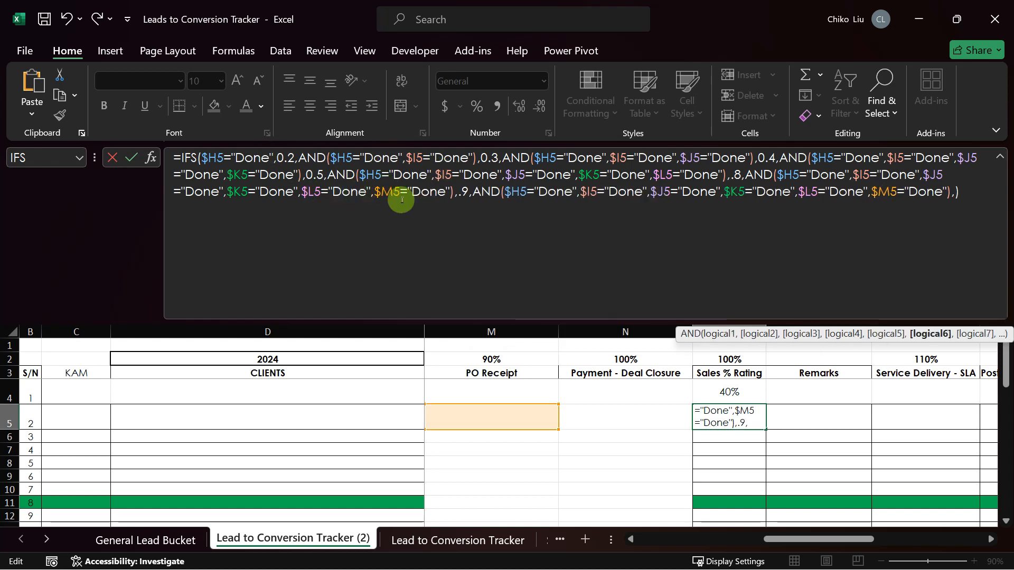
Step: Extend the seventh test's AND condition with $N5="Done" and make it return 1 when true
{"action": "left_click", "coordinate": [951, 191]}
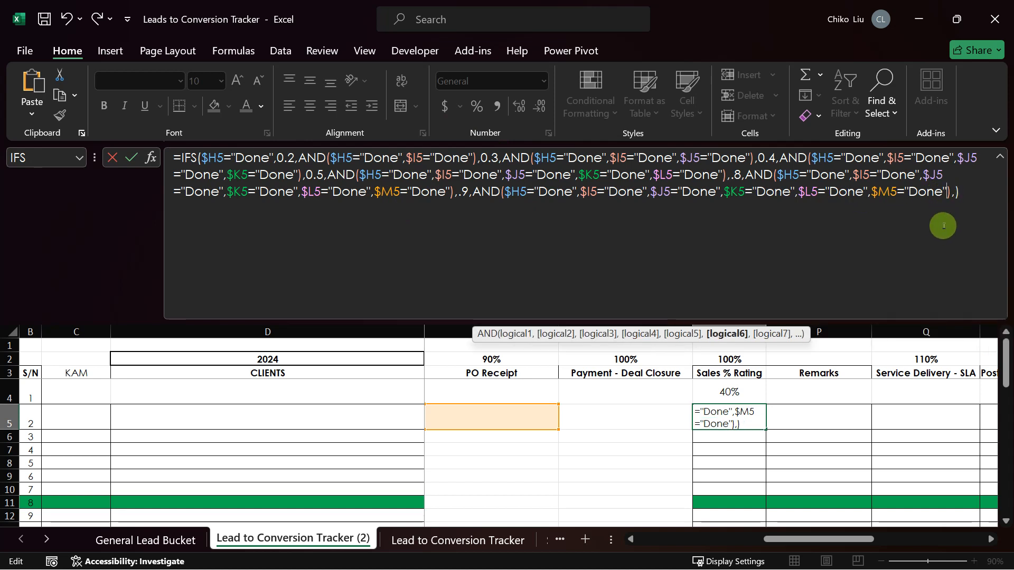
{"action": "type", "text": ",$"}
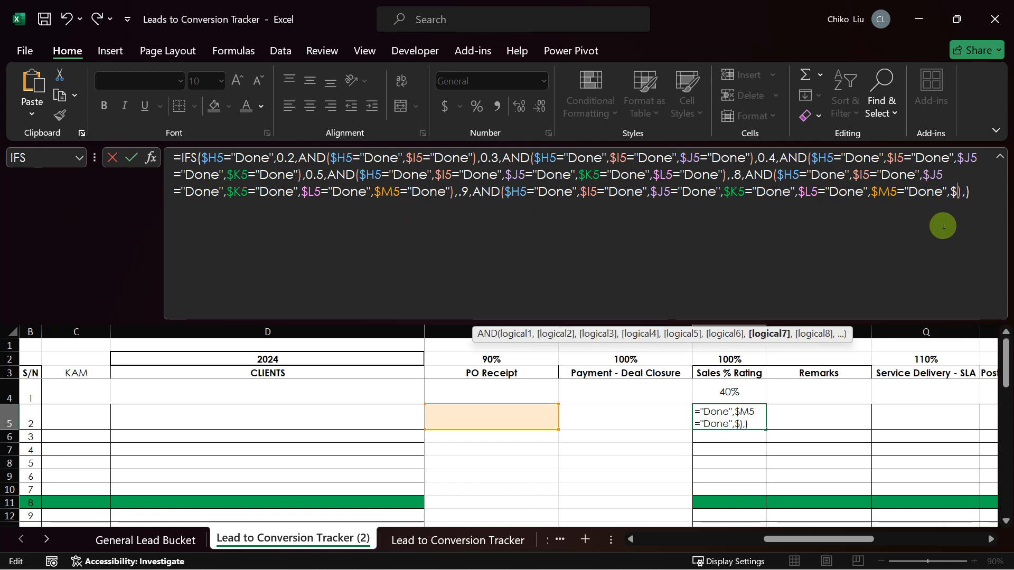
{"action": "type", "text": "N5=\"d"}
{"action": "key", "text": "BackSpace"}
{"action": "type", "text": "Done"}
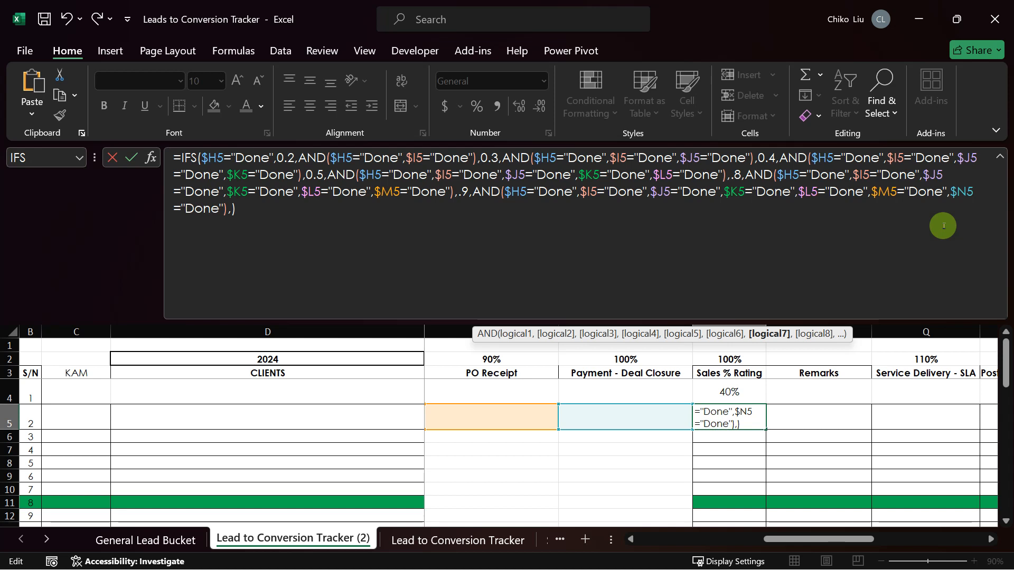
{"action": "type", "text": "\""}
{"action": "key", "text": "Right"}
{"action": "key", "text": "Right"}
{"action": "type", "text": "1"}
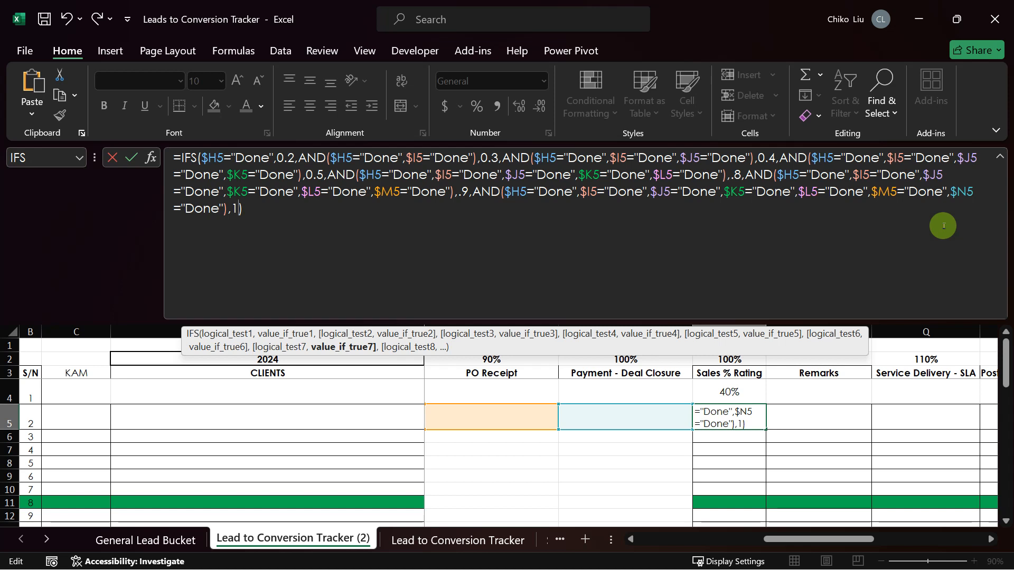
Step: Try to add 0 as a final fallback argument after the seventh result in O5's IFS formula
{"action": "type", "text": ",0"}
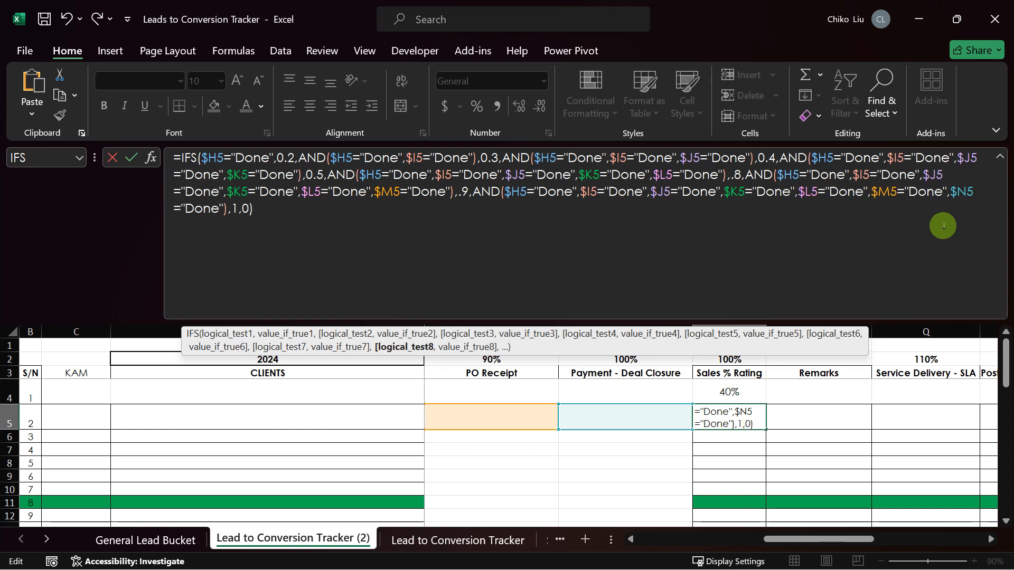
{"action": "key", "text": "Return"}
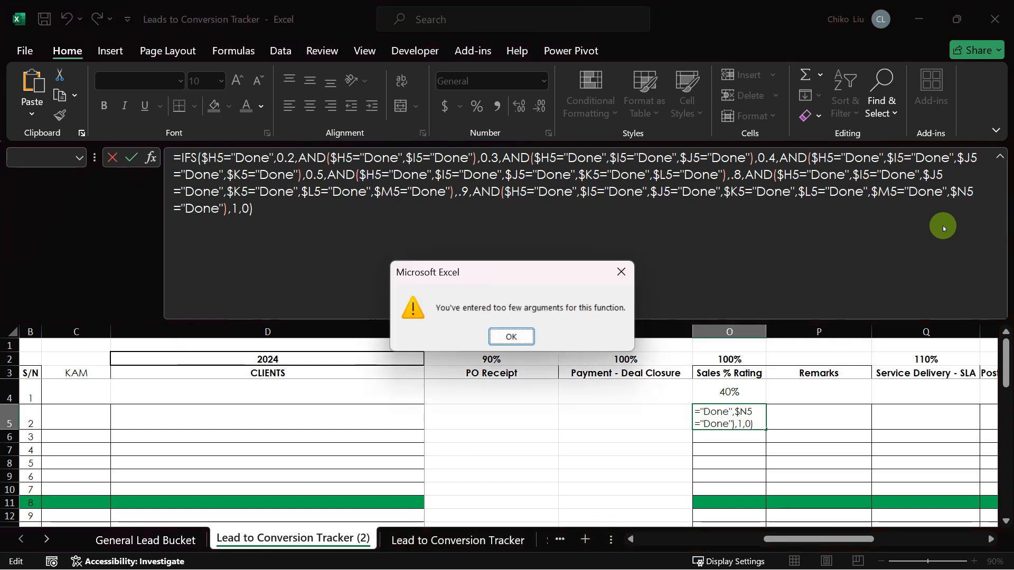
{"action": "key", "text": "Return"}
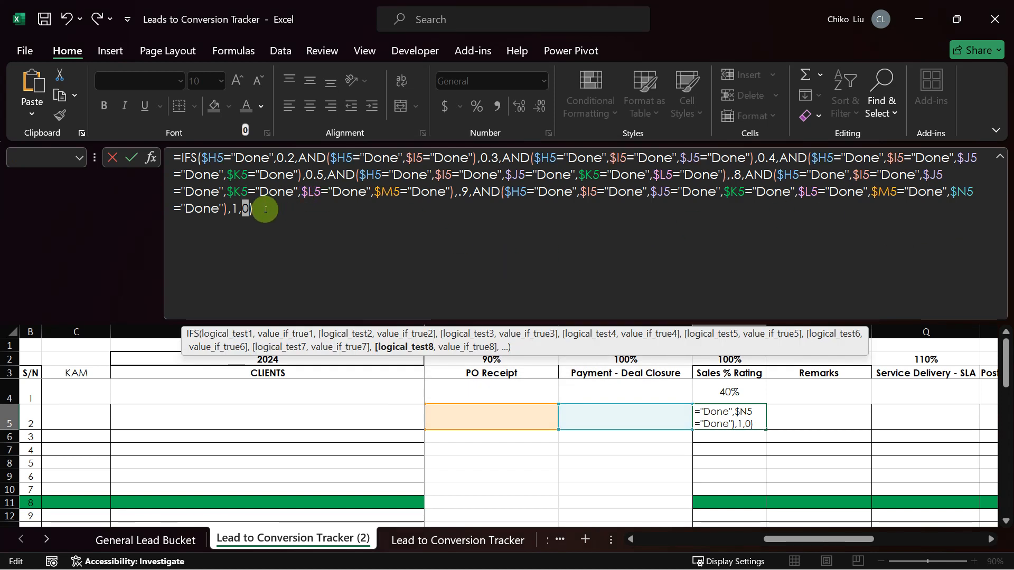
{"action": "key", "text": "BackSpace"}
{"action": "key", "text": "BackSpace"}
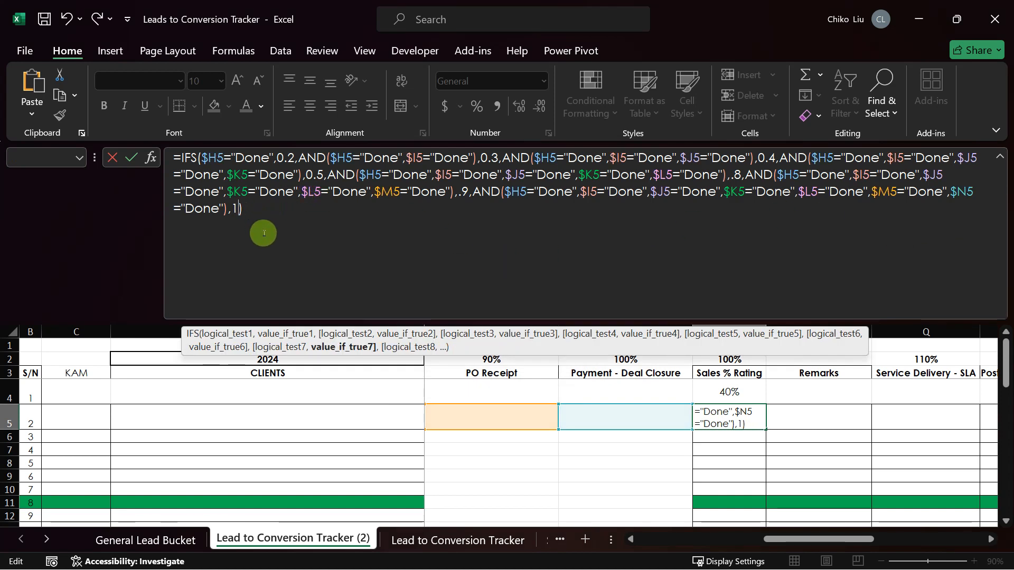
Step: Commit the IFS formula in O5, and wrap it in IFNA with 0 as the value for #N/A
{"action": "left_click", "coordinate": [260, 206]}
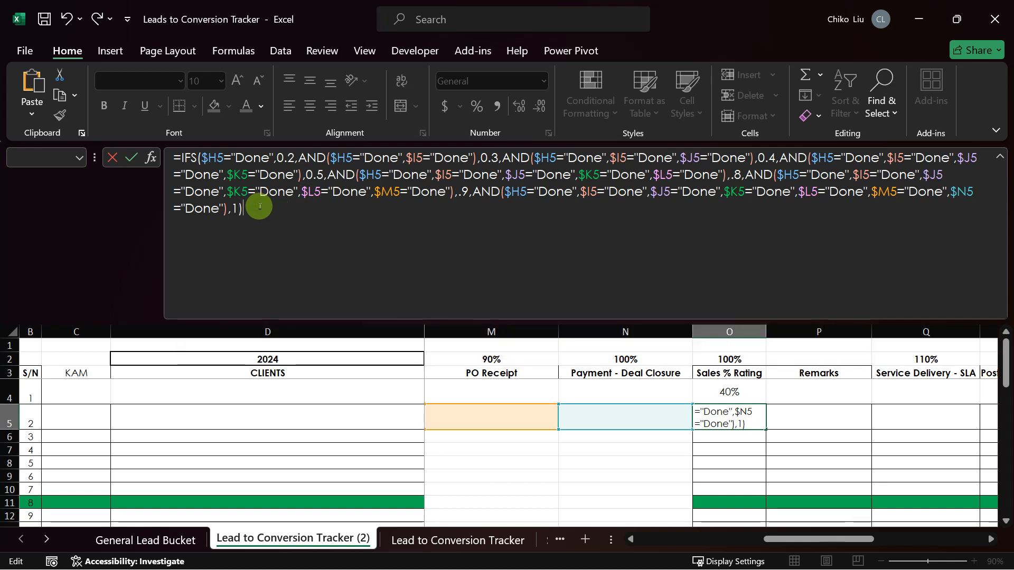
{"action": "key", "text": "Return"}
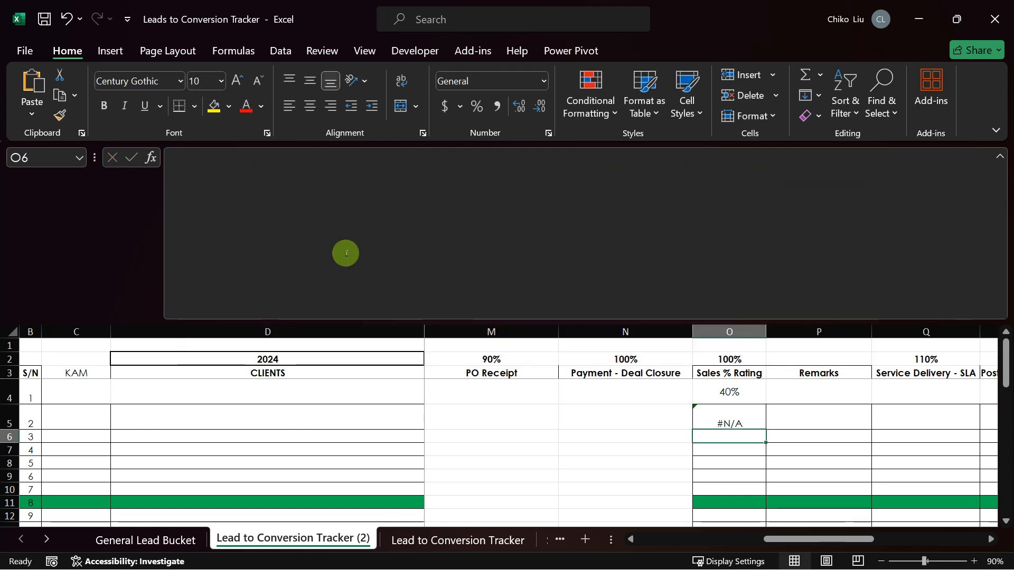
{"action": "left_click", "coordinate": [738, 420]}
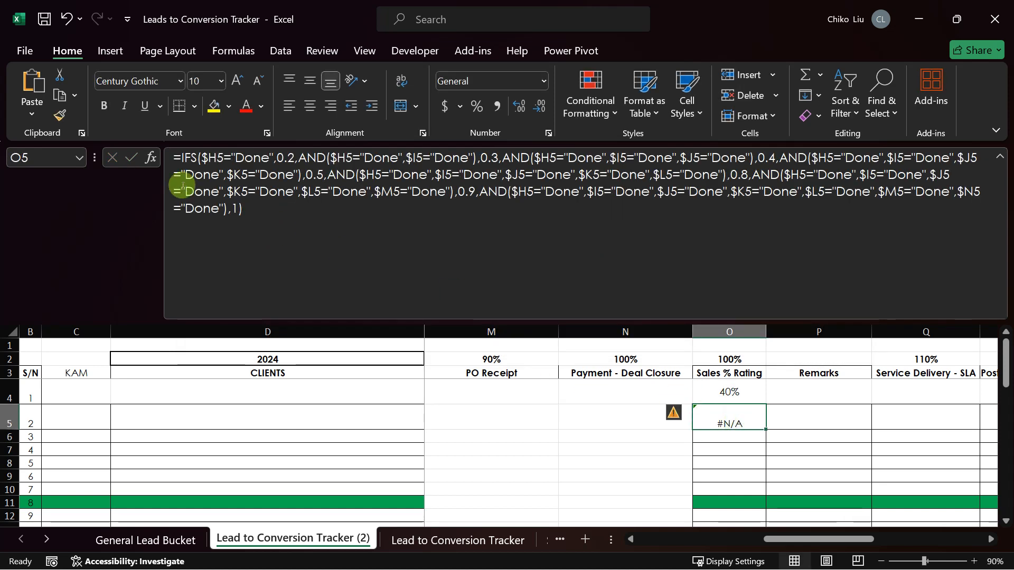
{"action": "left_click", "coordinate": [181, 158]}
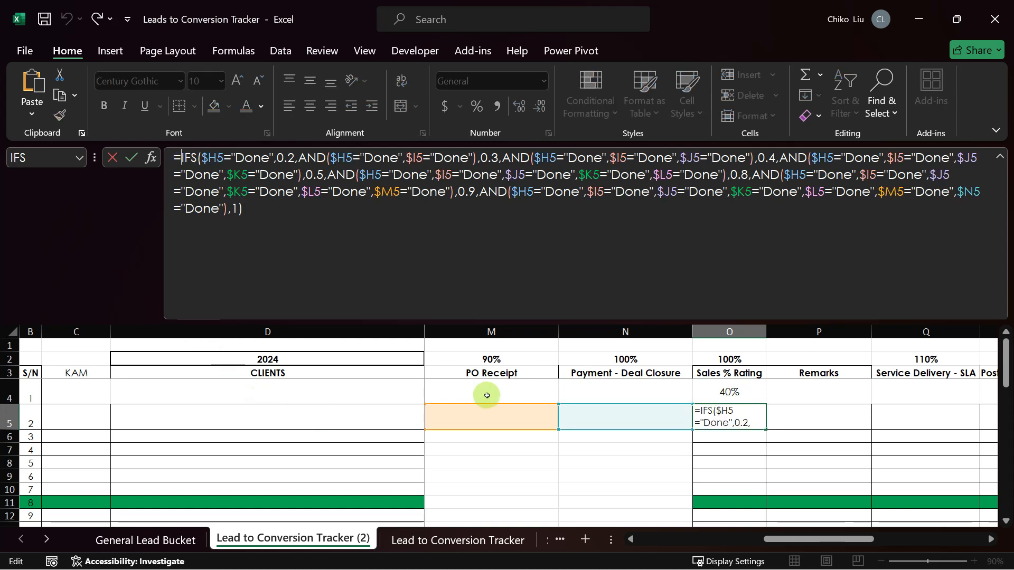
{"action": "type", "text": "if"}
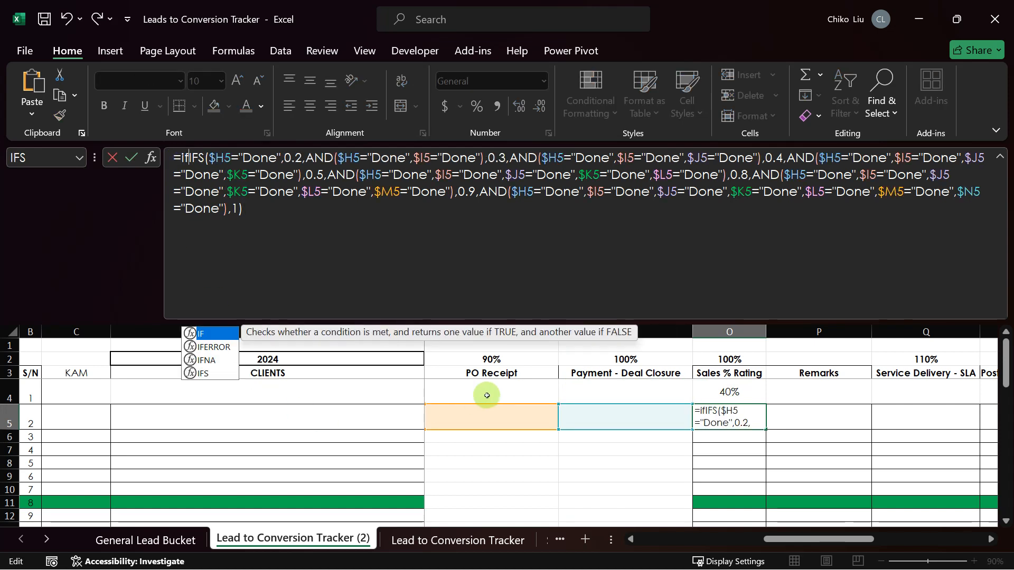
{"action": "type", "text": "n"}
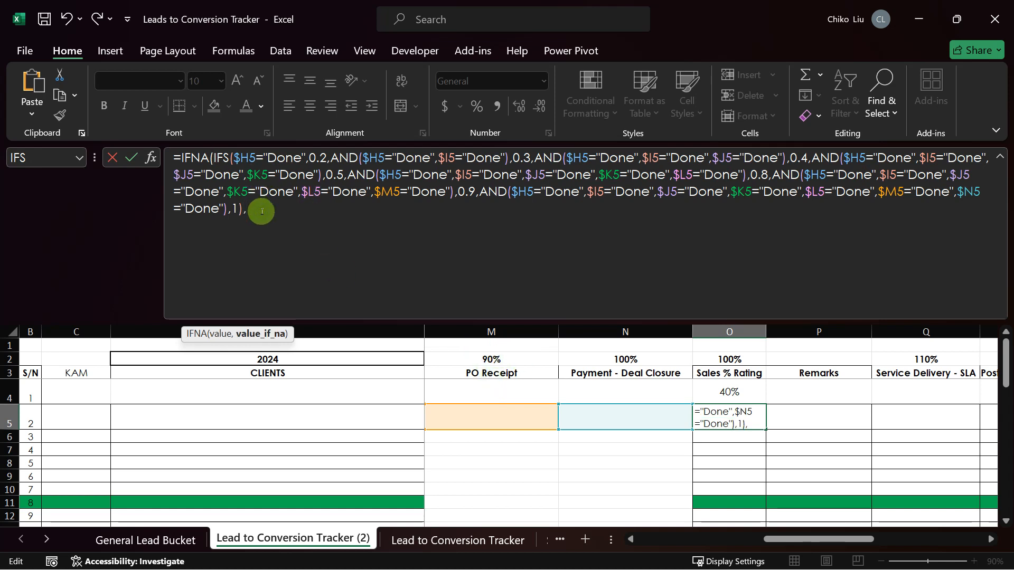
{"action": "type", "text": ")"}
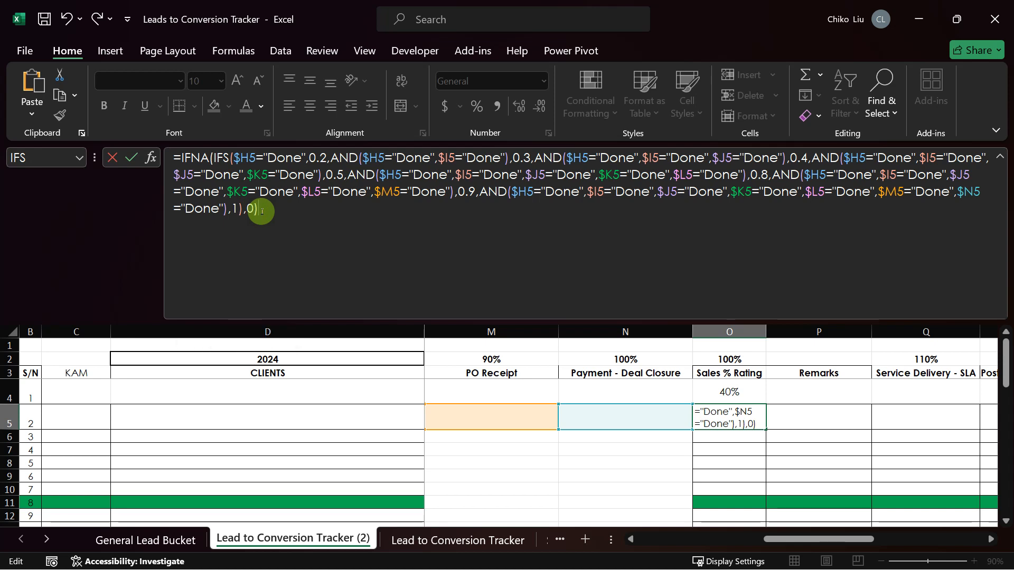
{"action": "key", "text": "Return"}
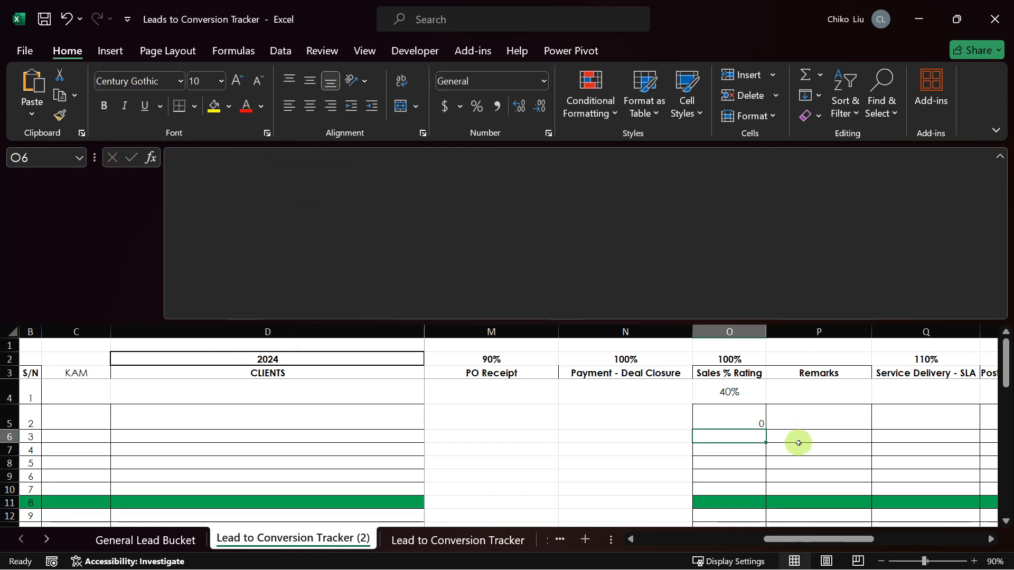
Step: Format O5 as a percentage centered vertically and horizontally, and collapse the formula bar to one line
{"action": "left_click", "coordinate": [746, 424]}
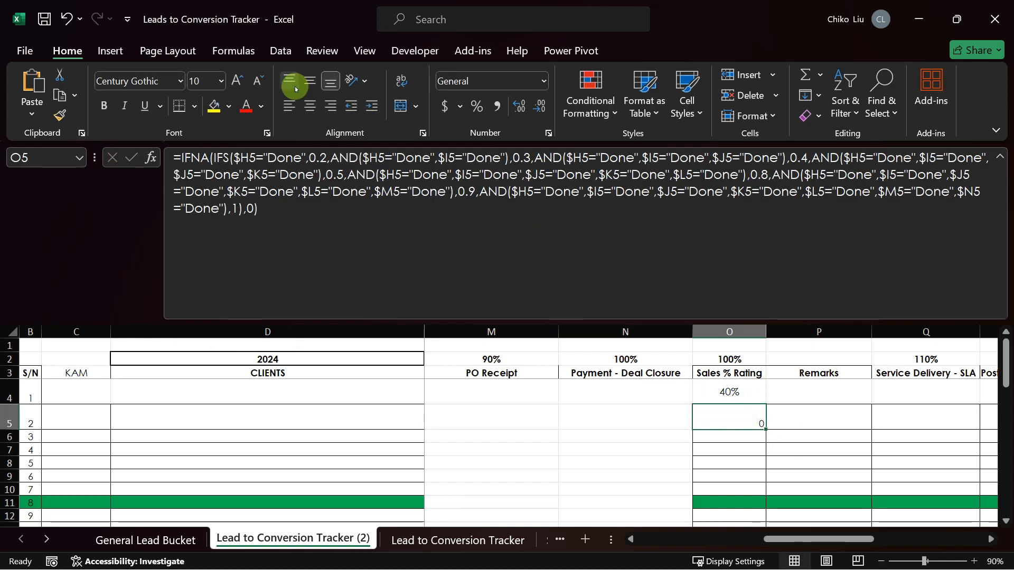
{"action": "left_click", "coordinate": [310, 81]}
{"action": "left_click", "coordinate": [310, 106]}
{"action": "left_click_drag", "start_coordinate": [310, 325], "coordinate": [310, 178]}
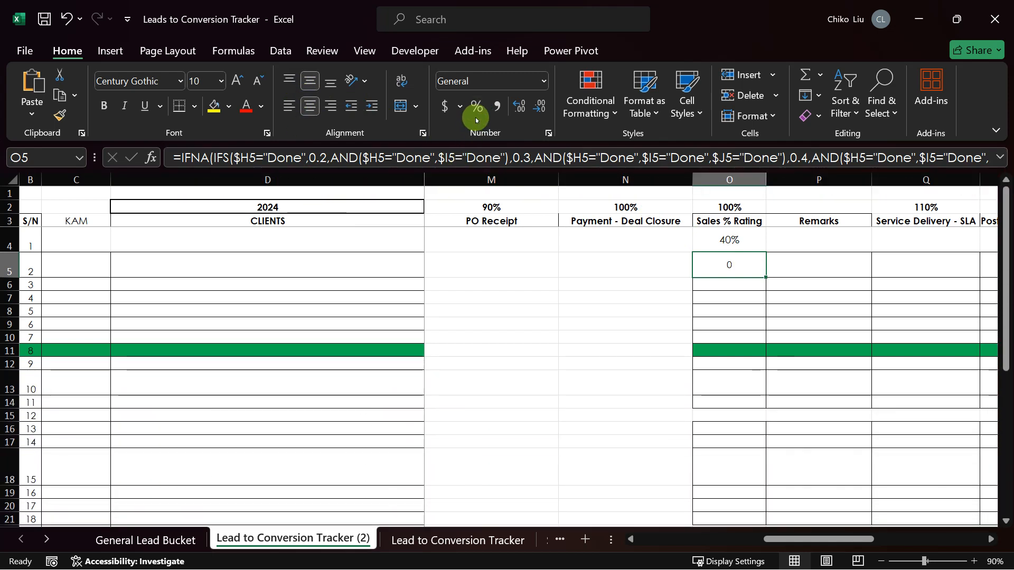
Step: Test the Payment - Deal Closure status in N5 with Done, Not Started and Ongoing, ending on Done
{"action": "left_click", "coordinate": [585, 268]}
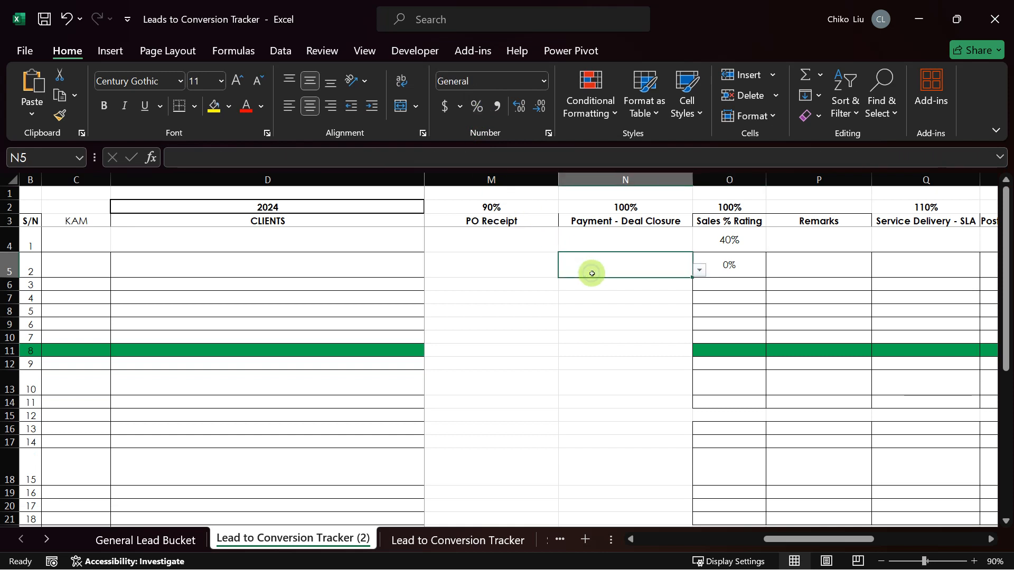
{"action": "left_click", "coordinate": [701, 270]}
{"action": "left_click", "coordinate": [624, 299]}
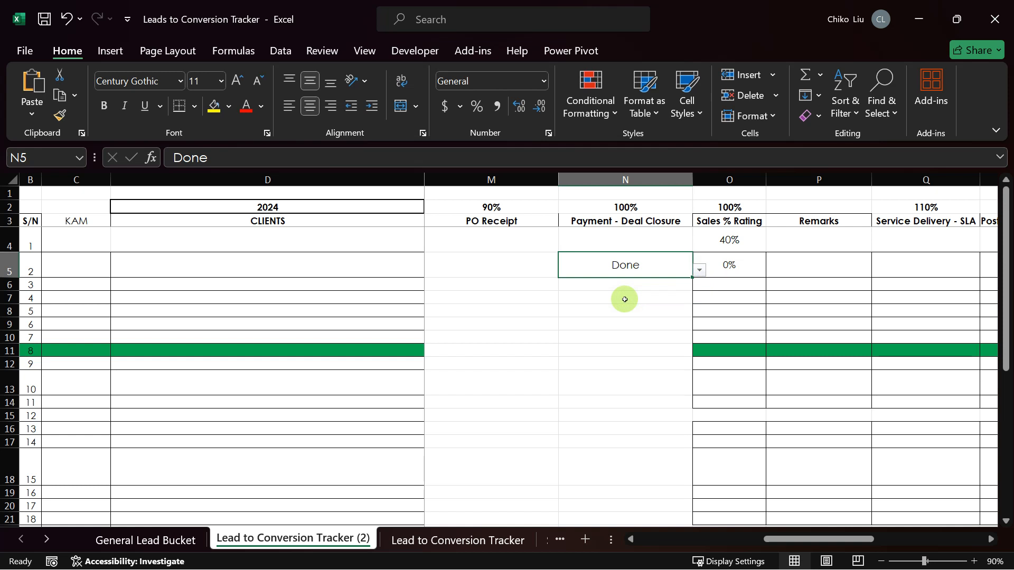
{"action": "left_click", "coordinate": [700, 270]}
{"action": "left_click", "coordinate": [632, 282]}
{"action": "left_click", "coordinate": [698, 270]}
{"action": "left_click", "coordinate": [654, 294]}
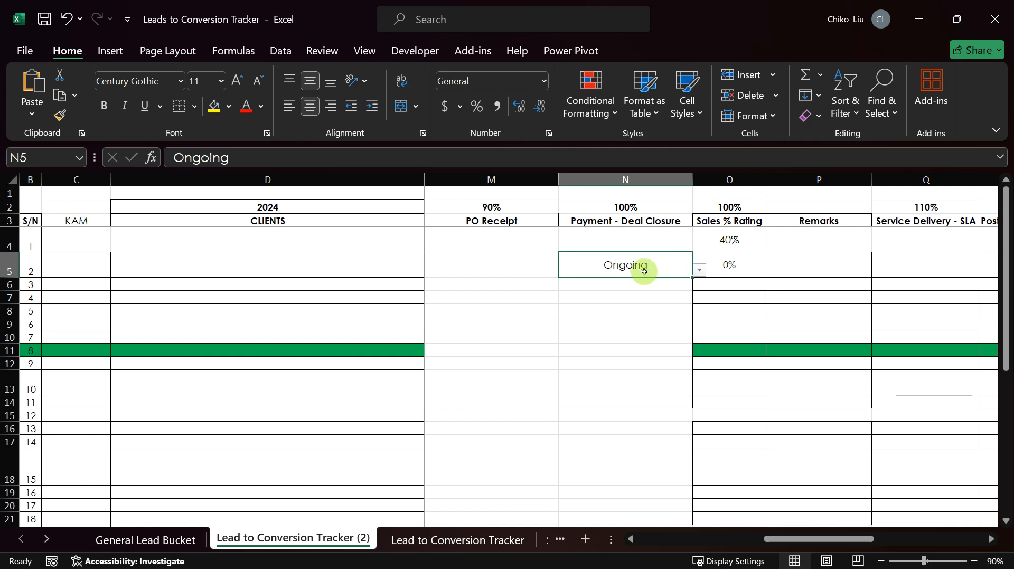
{"action": "left_click", "coordinate": [701, 270]}
{"action": "left_click", "coordinate": [629, 284]}
{"action": "left_click", "coordinate": [698, 271]}
{"action": "left_click", "coordinate": [652, 299]}
Step: Set the PO Receipt status in M5 to Done, and clear the test statuses from M5:N5
{"action": "left_click", "coordinate": [507, 269]}
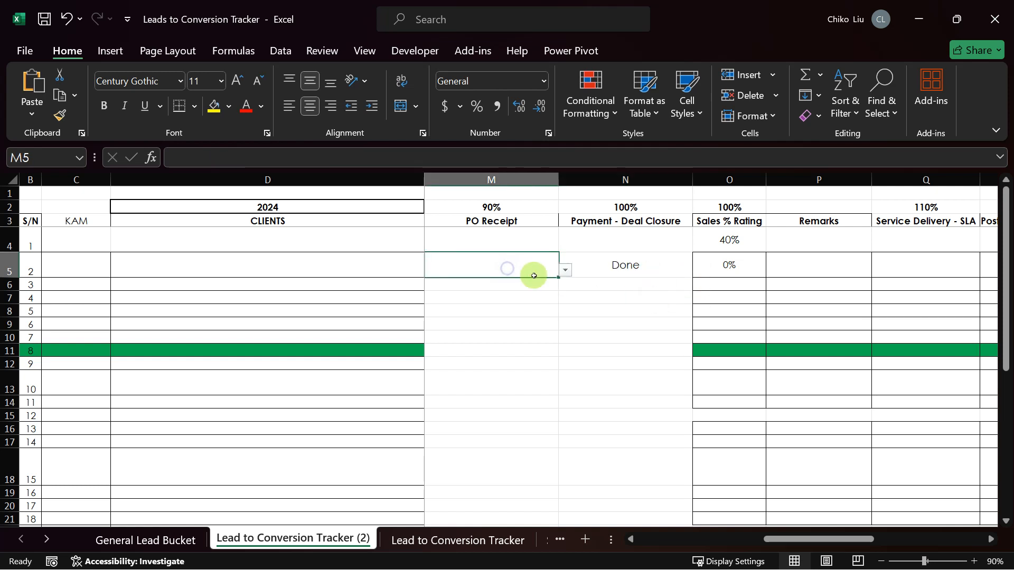
{"action": "left_click", "coordinate": [568, 273]}
{"action": "left_click", "coordinate": [537, 301]}
{"action": "left_click_drag", "start_coordinate": [542, 265], "coordinate": [584, 264]}
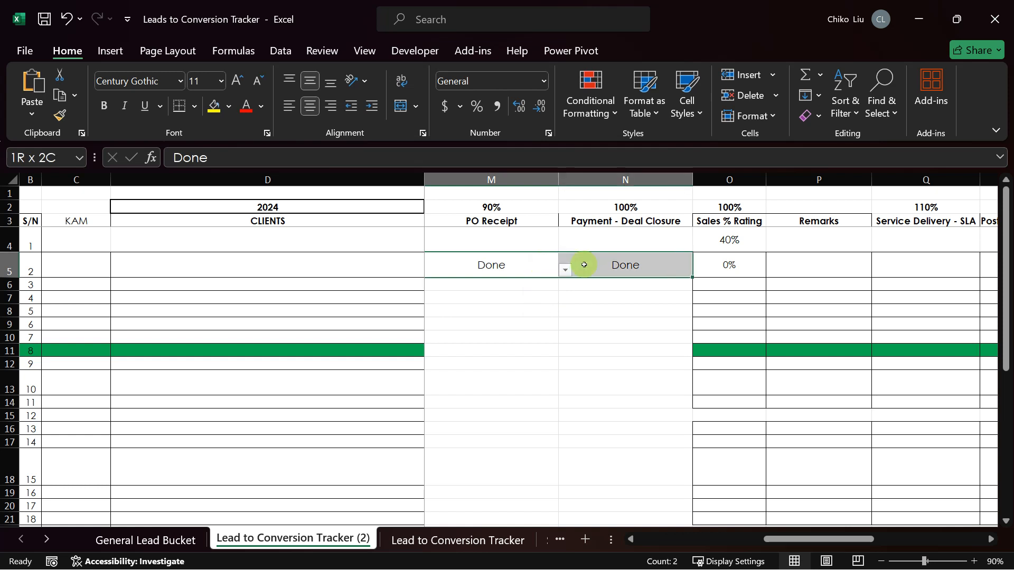
Step: Set the Quality Lead Identification status in H5 to Done
{"action": "key", "text": "Left"}
{"action": "key", "text": "Left"}
{"action": "key", "text": "Left"}
{"action": "key", "text": "Left"}
{"action": "key", "text": "Left"}
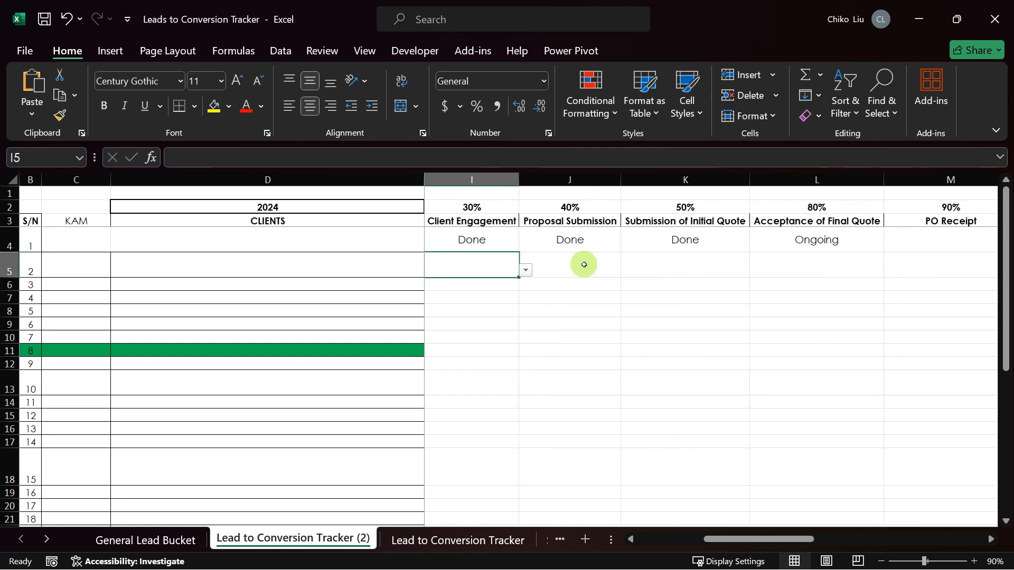
{"action": "key", "text": "Left"}
{"action": "key", "text": "Left"}
{"action": "key", "text": "Right"}
{"action": "key", "text": "Right"}
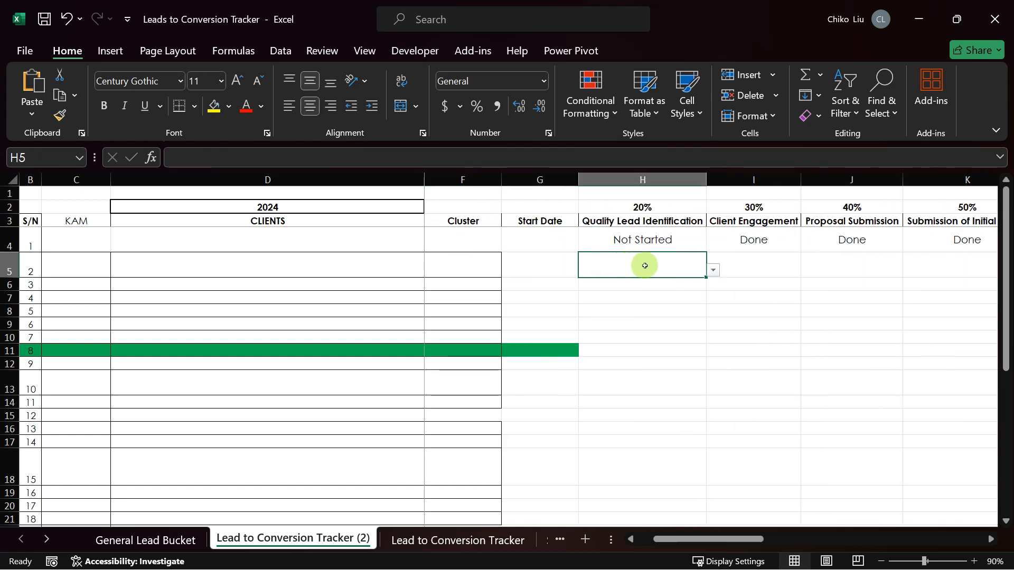
{"action": "left_click", "coordinate": [880, 560]}
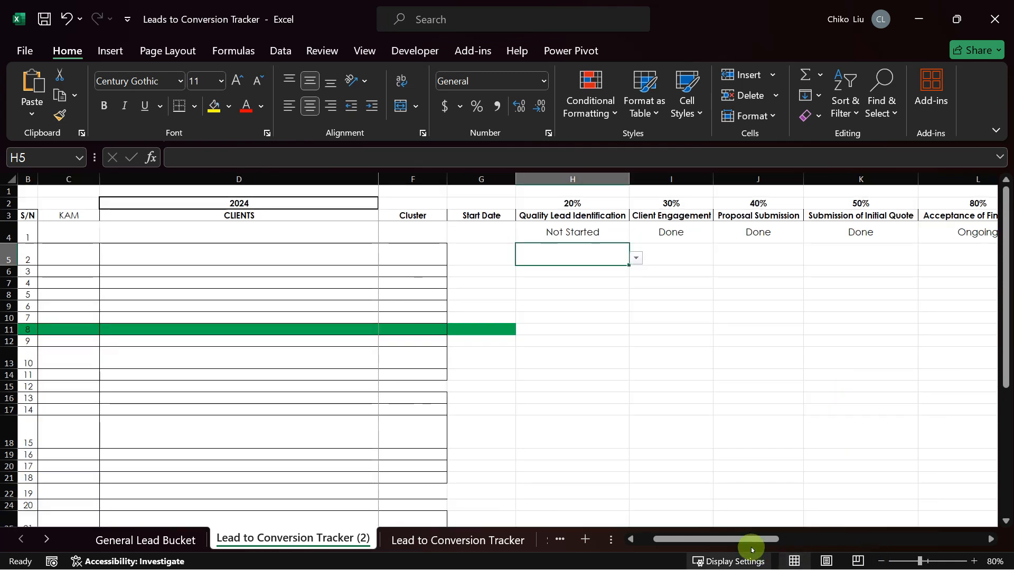
{"action": "left_click_drag", "start_coordinate": [754, 540], "coordinate": [778, 537]}
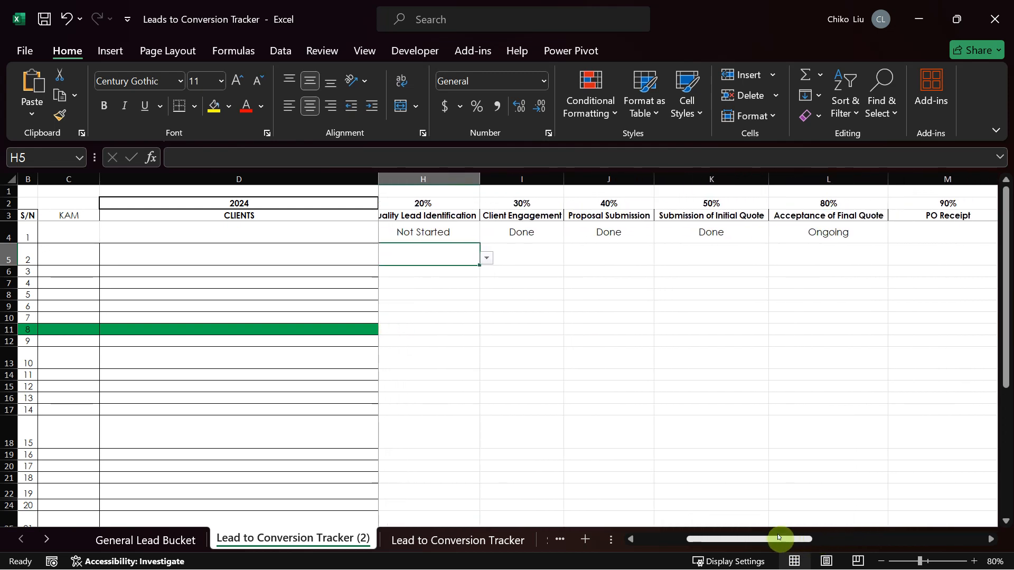
{"action": "left_click", "coordinate": [497, 259]}
{"action": "left_click", "coordinate": [477, 287]}
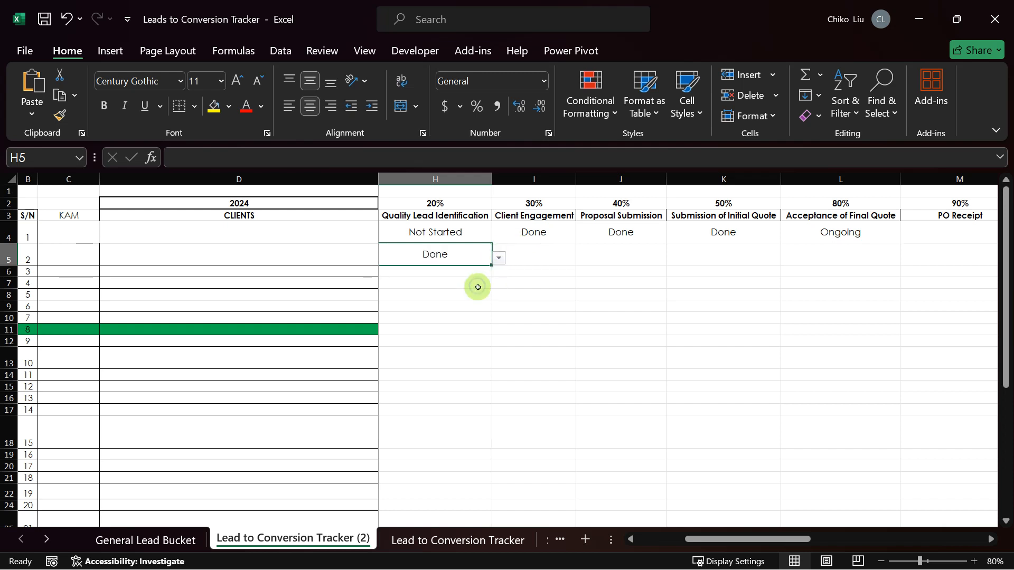
Step: Set the Proposal Submission status in J5 and the Client Engagement status in I5 to Done
{"action": "left_click_drag", "start_coordinate": [733, 539], "coordinate": [670, 519]}
{"action": "left_click", "coordinate": [830, 257]}
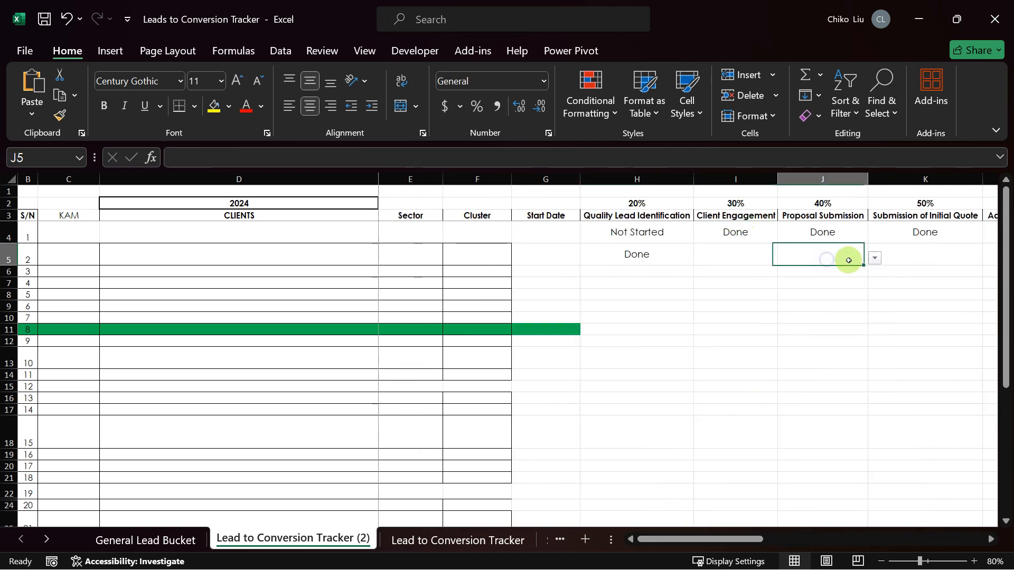
{"action": "left_click", "coordinate": [874, 258]}
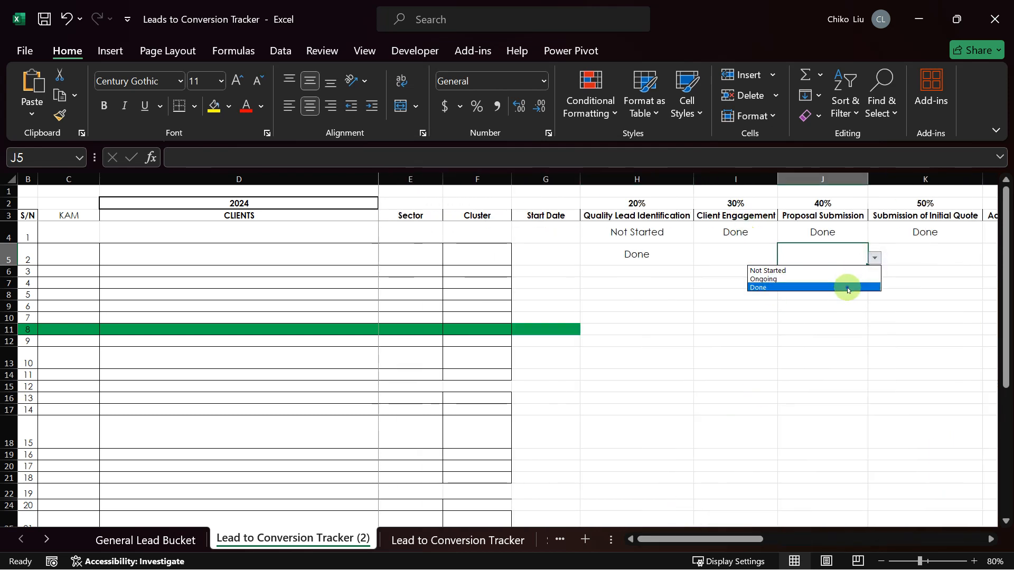
{"action": "left_click", "coordinate": [845, 287]}
{"action": "left_click_drag", "start_coordinate": [724, 539], "coordinate": [774, 557]}
{"action": "left_click", "coordinate": [550, 255]}
{"action": "left_click", "coordinate": [581, 257]}
{"action": "left_click", "coordinate": [560, 287]}
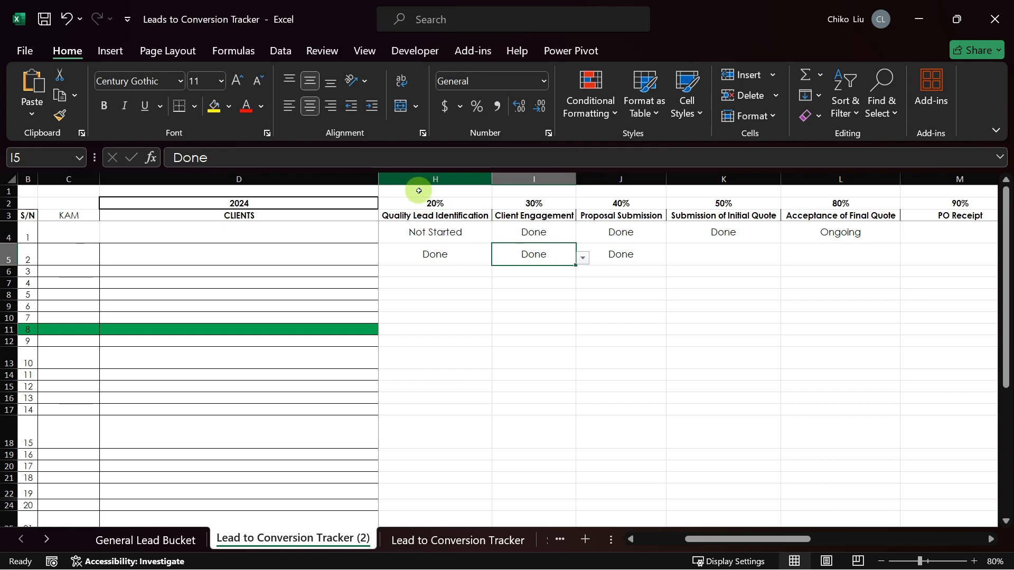
Step: Examine the stage headers and the row 4 and 5 statuses against their Sales % Rating results
{"action": "left_click", "coordinate": [405, 213]}
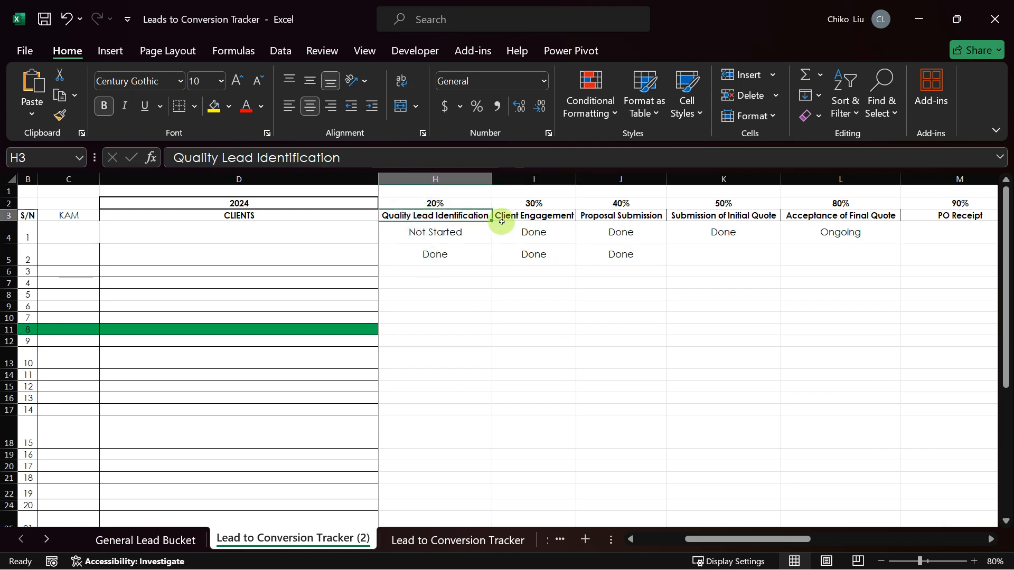
{"action": "left_click", "coordinate": [550, 217]}
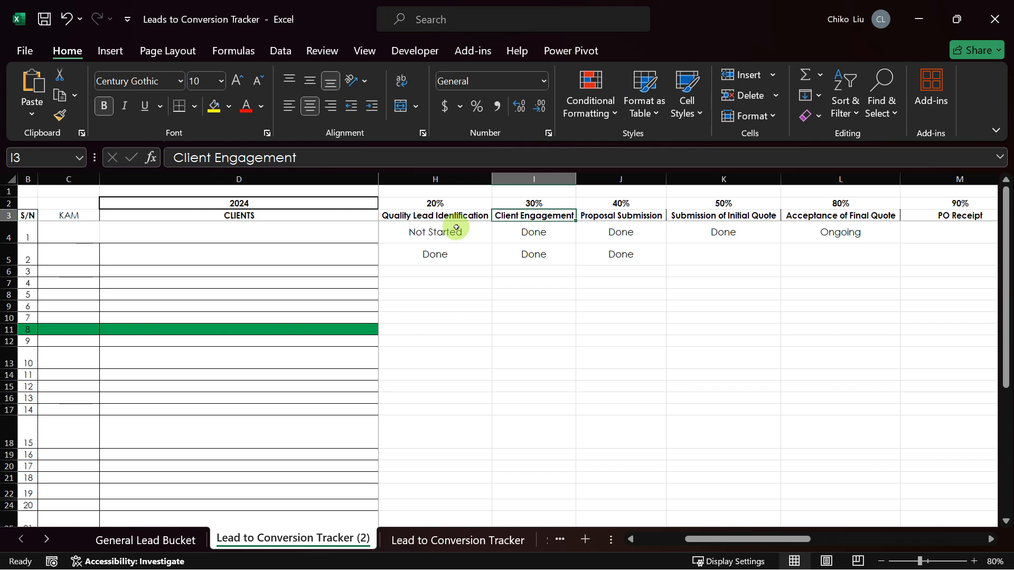
{"action": "left_click", "coordinate": [549, 228]}
{"action": "key", "text": "Right"}
{"action": "key", "text": "Right"}
{"action": "key", "text": "Right"}
{"action": "key", "text": "Right"}
{"action": "key", "text": "Right"}
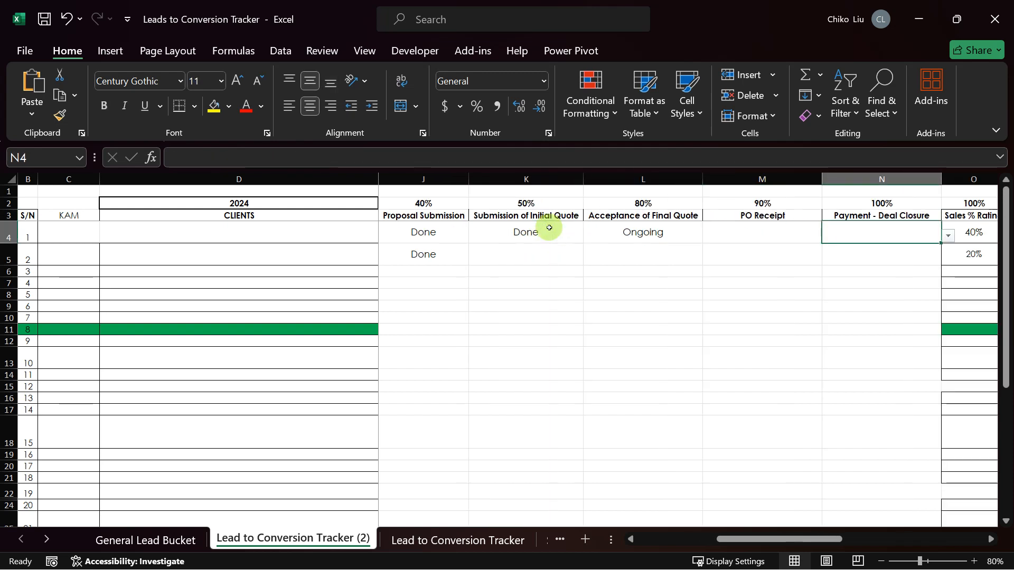
{"action": "left_click", "coordinate": [749, 253]}
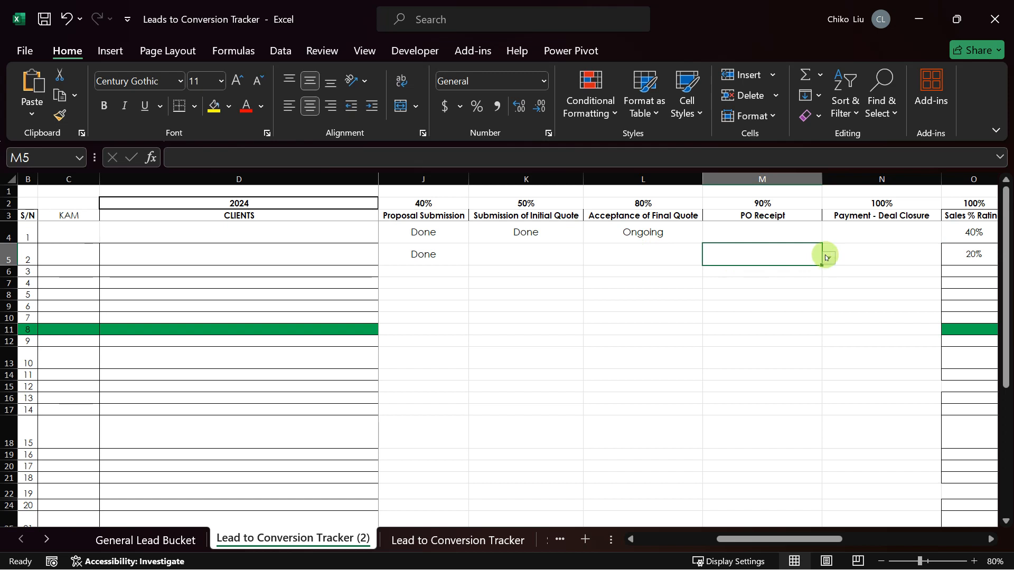
{"action": "left_click", "coordinate": [658, 255]}
{"action": "key", "text": "Left"}
{"action": "key", "text": "Left"}
{"action": "key", "text": "Left"}
{"action": "key", "text": "Left"}
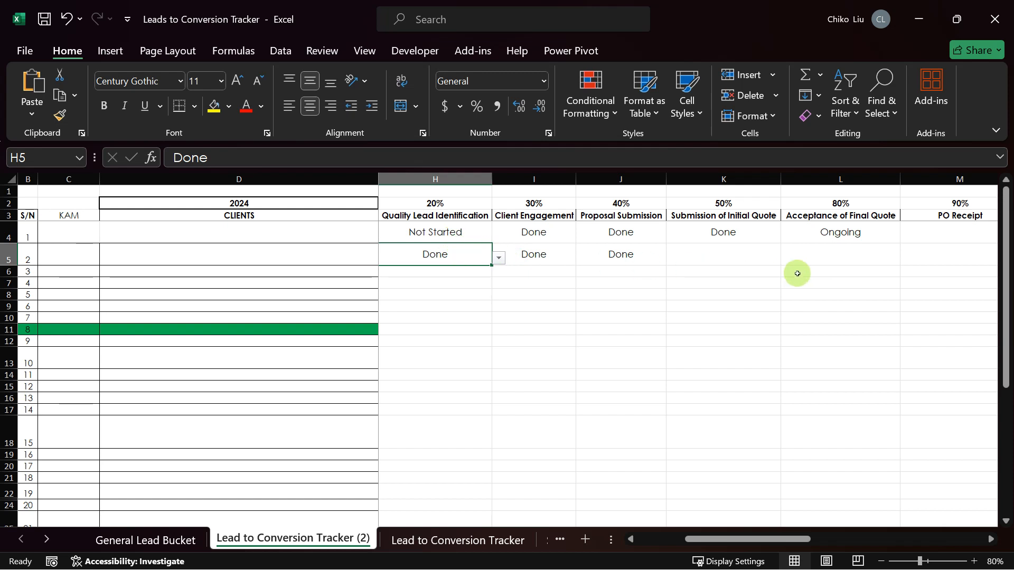
Step: Set the PO Receipt status in M5 to Done
{"action": "left_click", "coordinate": [833, 255]}
{"action": "key", "text": "Right"}
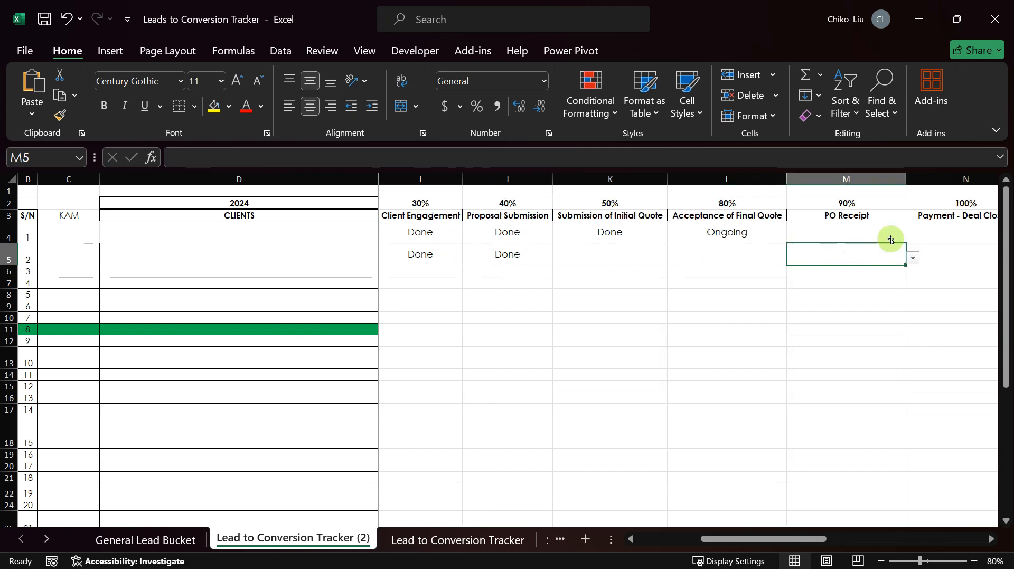
{"action": "left_click", "coordinate": [913, 259]}
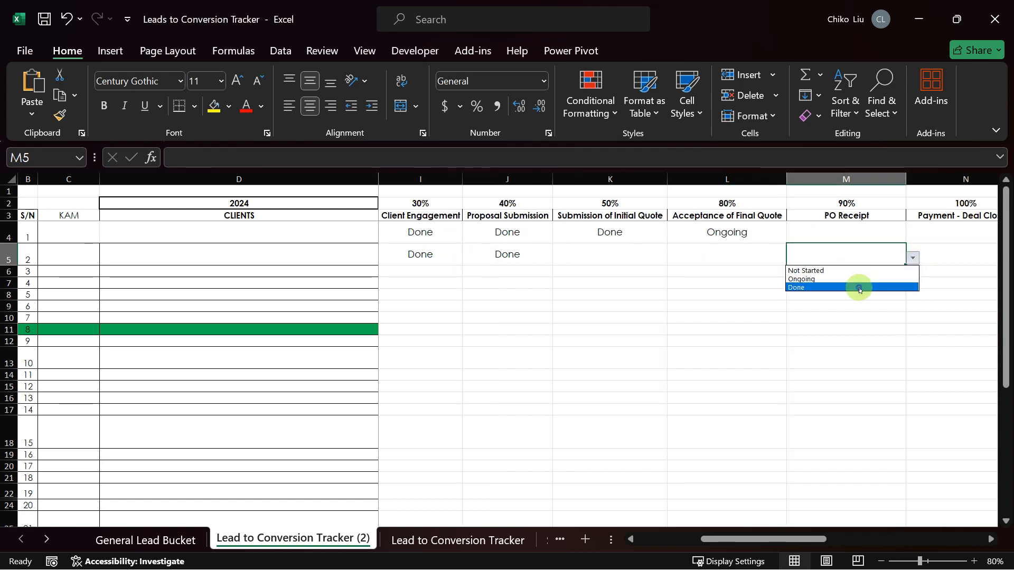
{"action": "left_click", "coordinate": [808, 287]}
{"action": "left_click", "coordinate": [756, 255]}
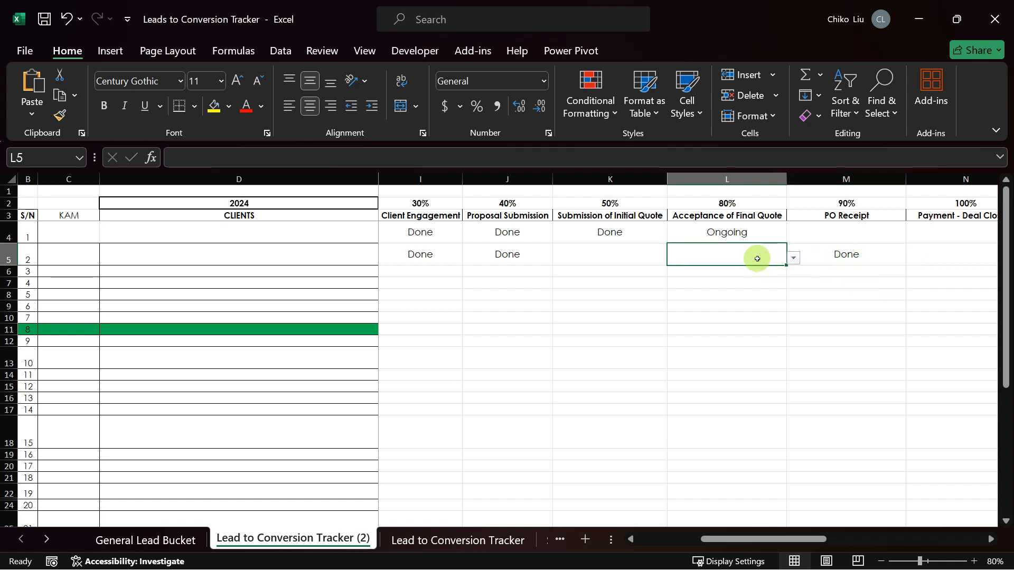
Step: Examine the row 5 stage statuses from H5 to N5 against the Sales % Rating in O5
{"action": "left_click", "coordinate": [832, 258]}
{"action": "key", "text": "Right"}
{"action": "key", "text": "Right"}
{"action": "key", "text": "Left"}
{"action": "key", "text": "Left"}
{"action": "key", "text": "Left"}
{"action": "key", "text": "Left"}
{"action": "key", "text": "Left"}
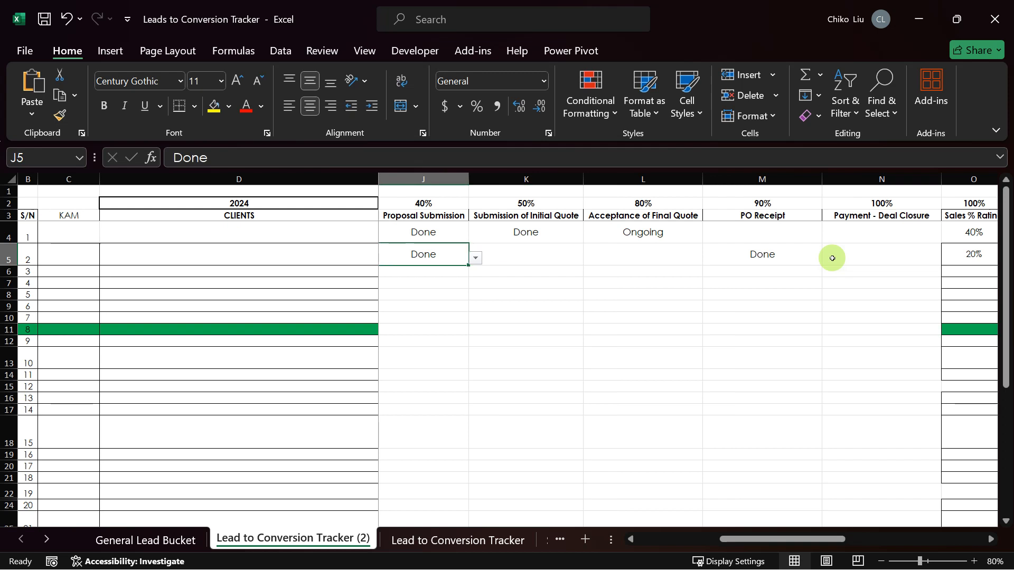
{"action": "key", "text": "Left"}
{"action": "key", "text": "Left"}
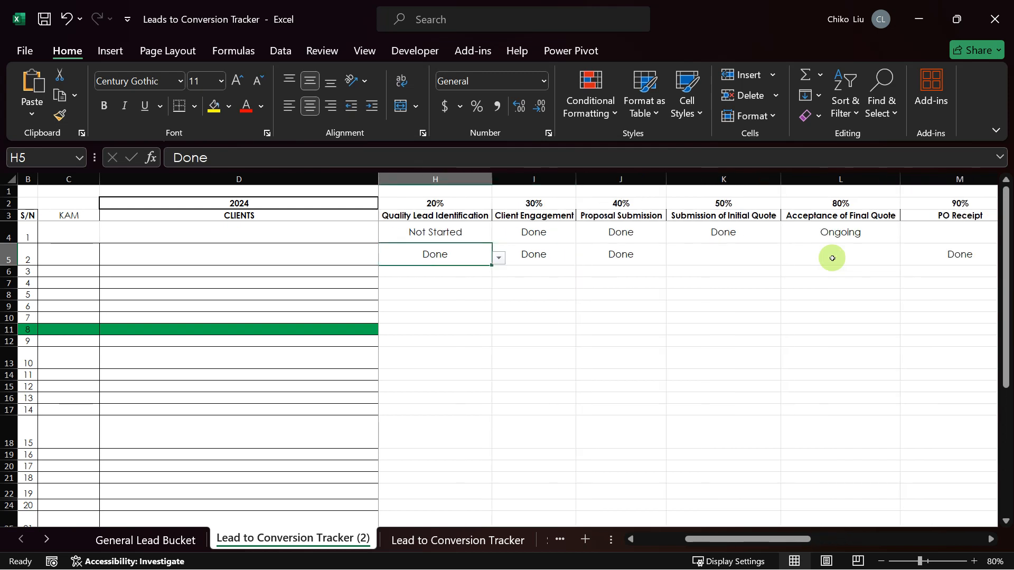
{"action": "key", "text": "Left"}
{"action": "key", "text": "Right"}
{"action": "key", "text": "Right"}
{"action": "key", "text": "Right"}
{"action": "key", "text": "Right"}
{"action": "key", "text": "Right"}
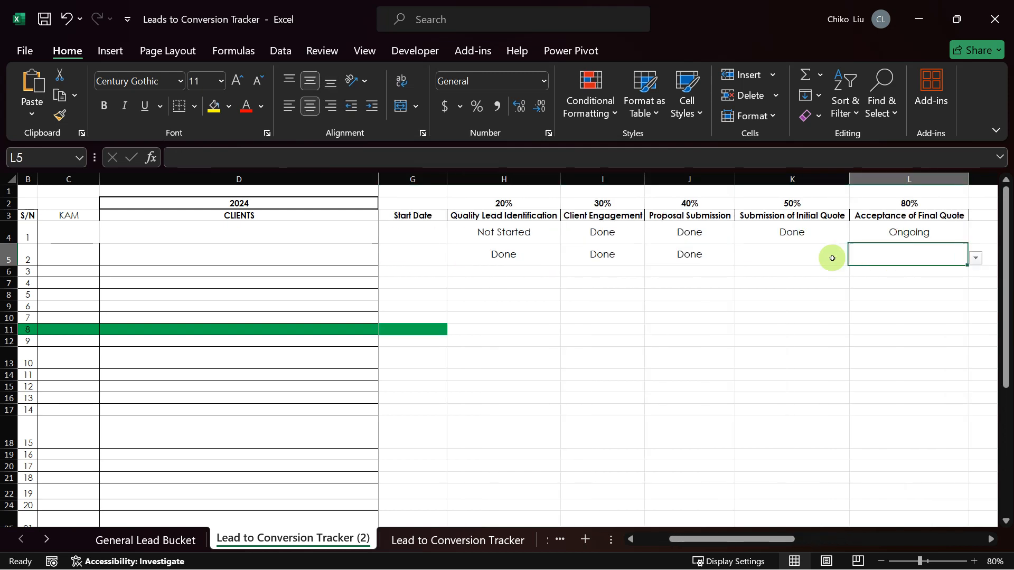
{"action": "key", "text": "Right"}
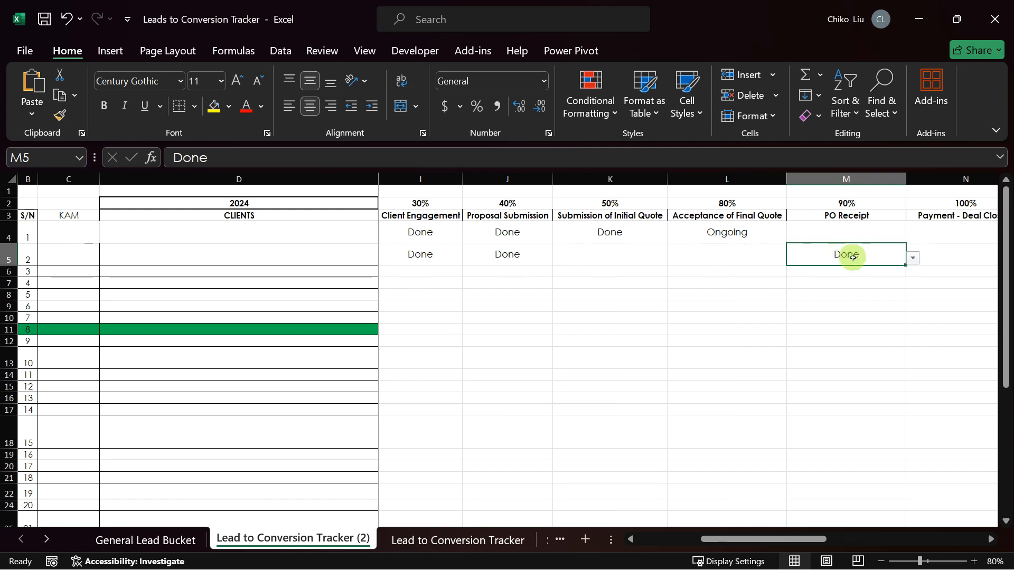
{"action": "key", "text": "Left"}
{"action": "key", "text": "Left"}
{"action": "key", "text": "Left"}
{"action": "key", "text": "Left"}
{"action": "key", "text": "Left"}
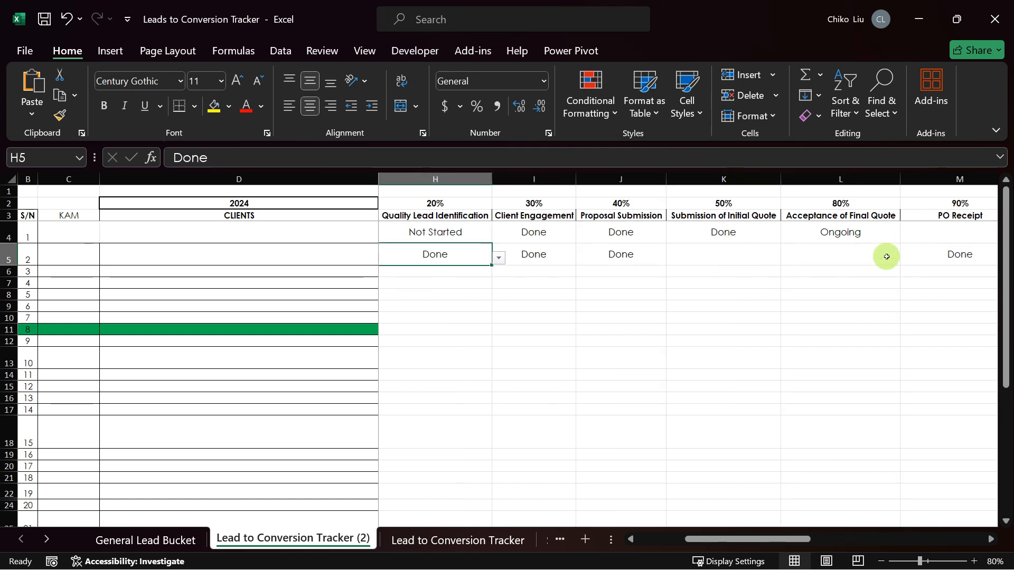
{"action": "left_click", "coordinate": [959, 261]}
{"action": "key", "text": "Right"}
{"action": "key", "text": "Right"}
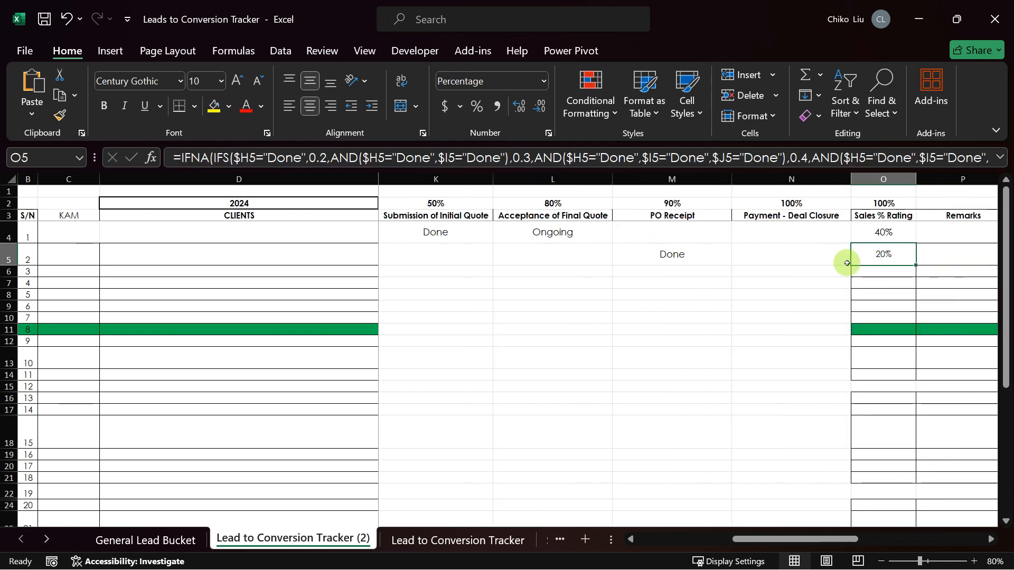
{"action": "key", "text": "Left"}
{"action": "key", "text": "Left"}
{"action": "key", "text": "Left"}
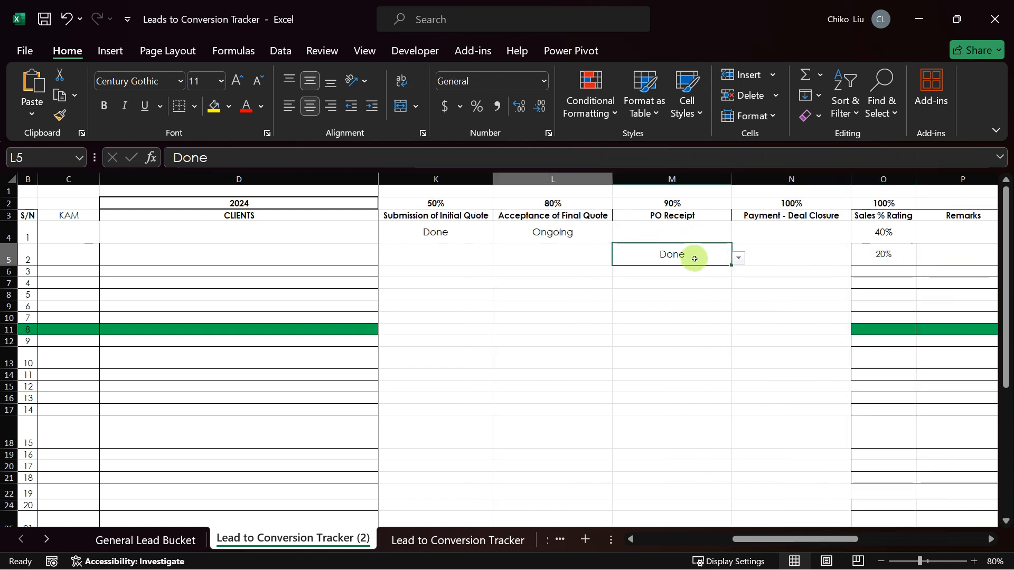
{"action": "key", "text": "Left"}
{"action": "key", "text": "Left"}
{"action": "key", "text": "Left"}
{"action": "key", "text": "Left"}
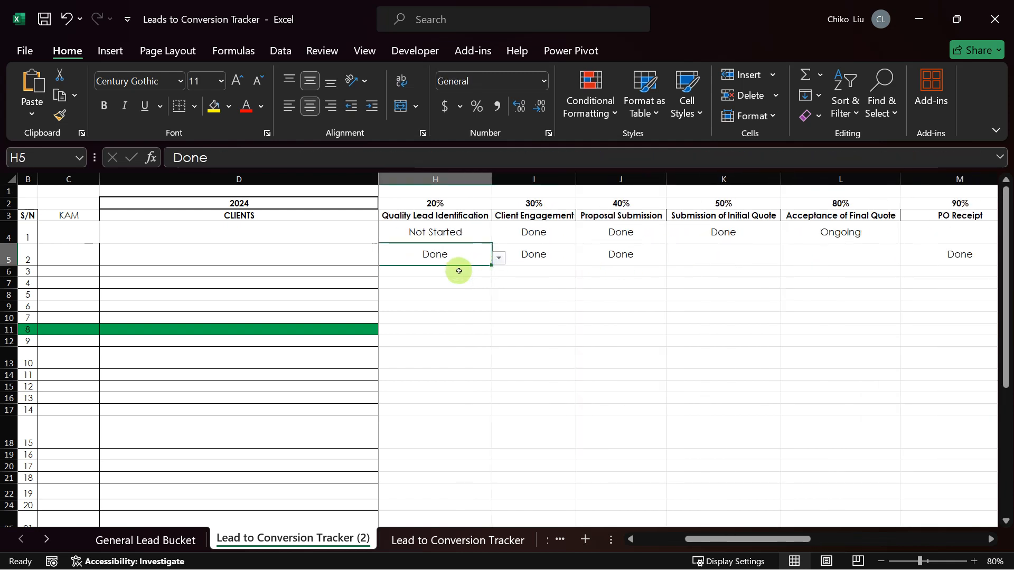
Step: Set the Submission of Initial Quote status in K5 to Done
{"action": "left_click", "coordinate": [941, 258]}
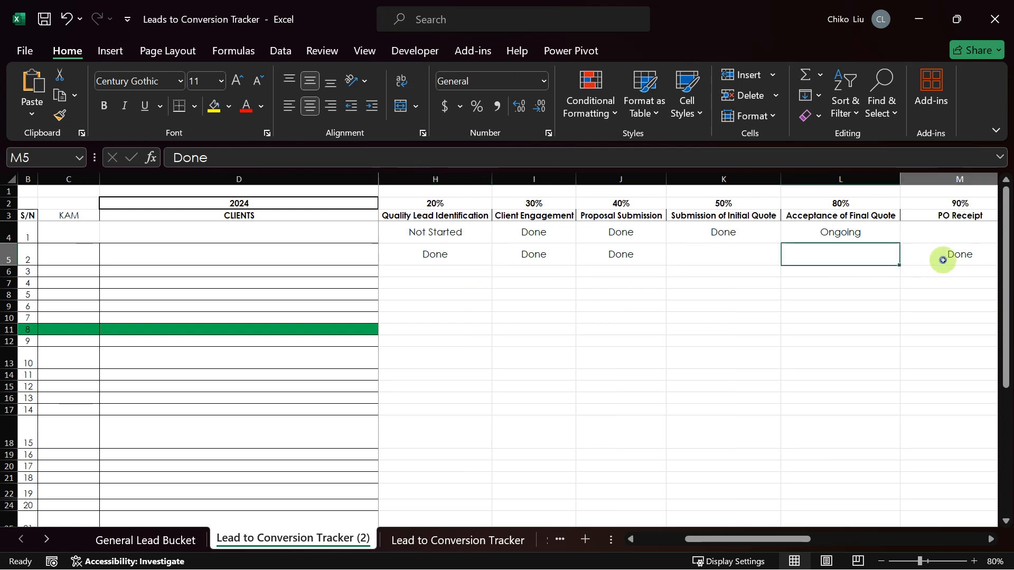
{"action": "left_click", "coordinate": [713, 258]}
{"action": "left_click", "coordinate": [787, 259]}
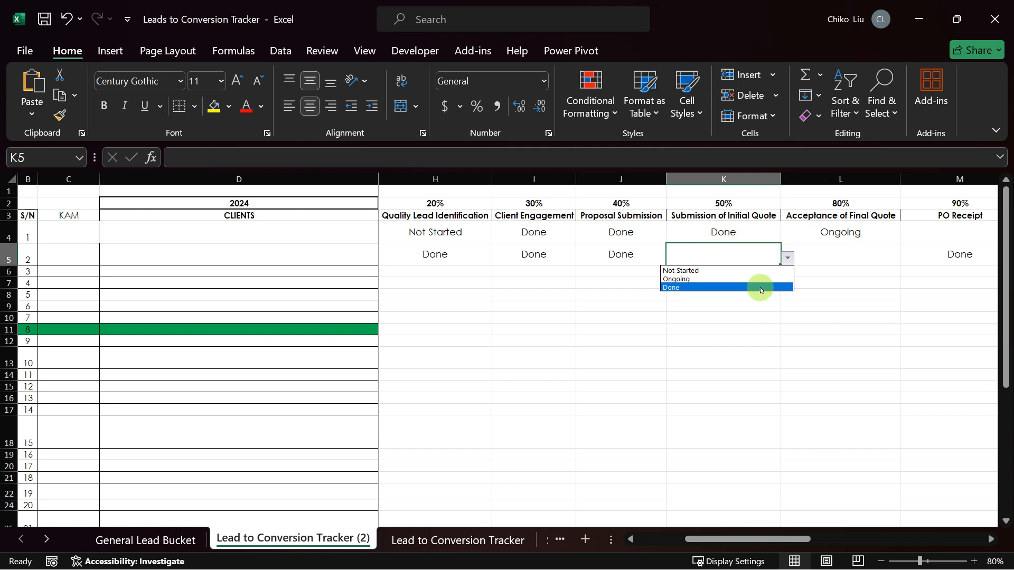
{"action": "left_click", "coordinate": [761, 288]}
Step: Clear the PO Receipt status in M5
{"action": "left_click_drag", "start_coordinate": [756, 538], "coordinate": [794, 537]}
{"action": "key", "text": "Left"}
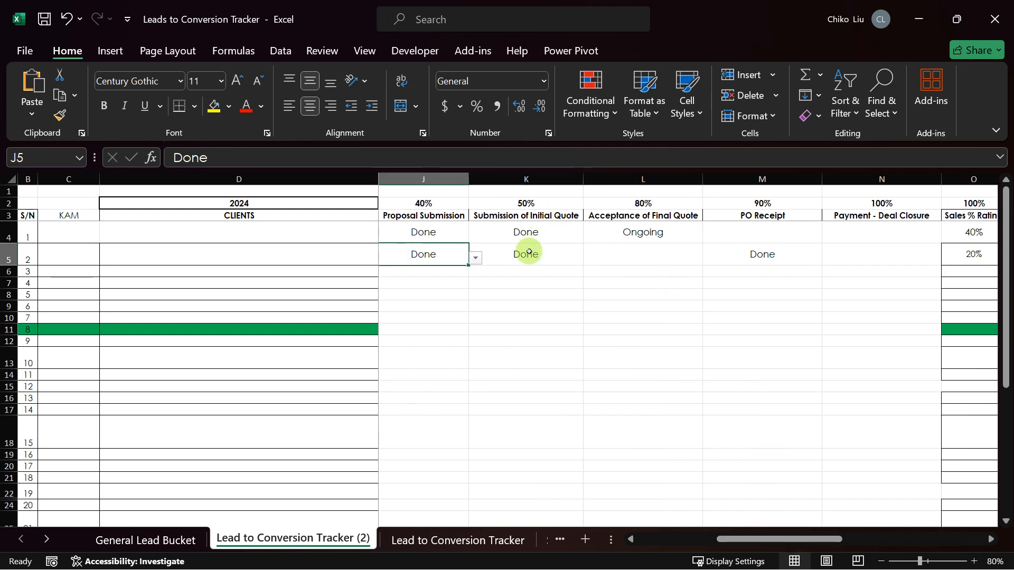
{"action": "left_click", "coordinate": [766, 261]}
{"action": "key", "text": "Delete"}
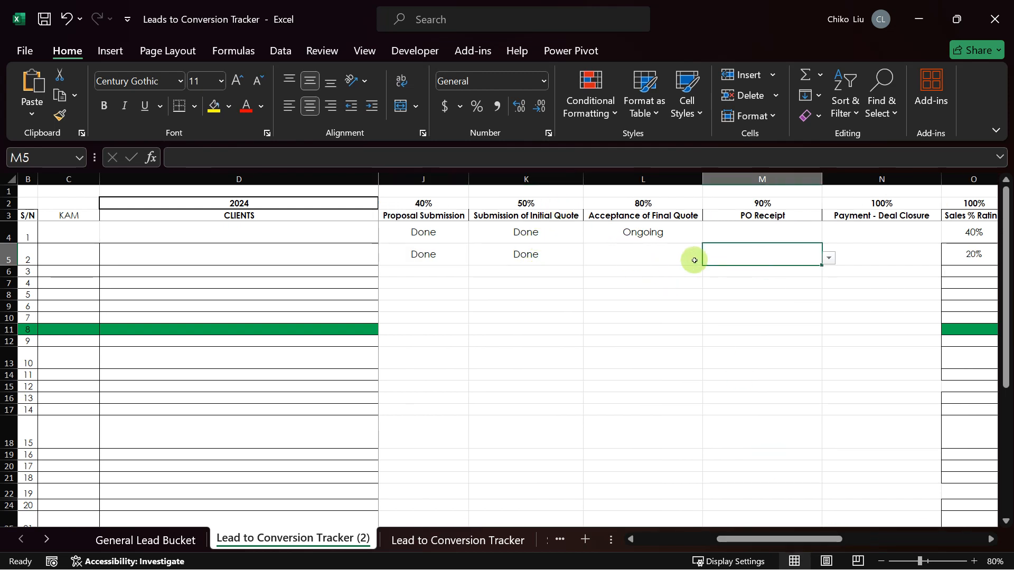
Step: Review the consecutive stage statuses in row 5 from Quality Lead Identification to Submission of Initial Quote
{"action": "left_click", "coordinate": [536, 250]}
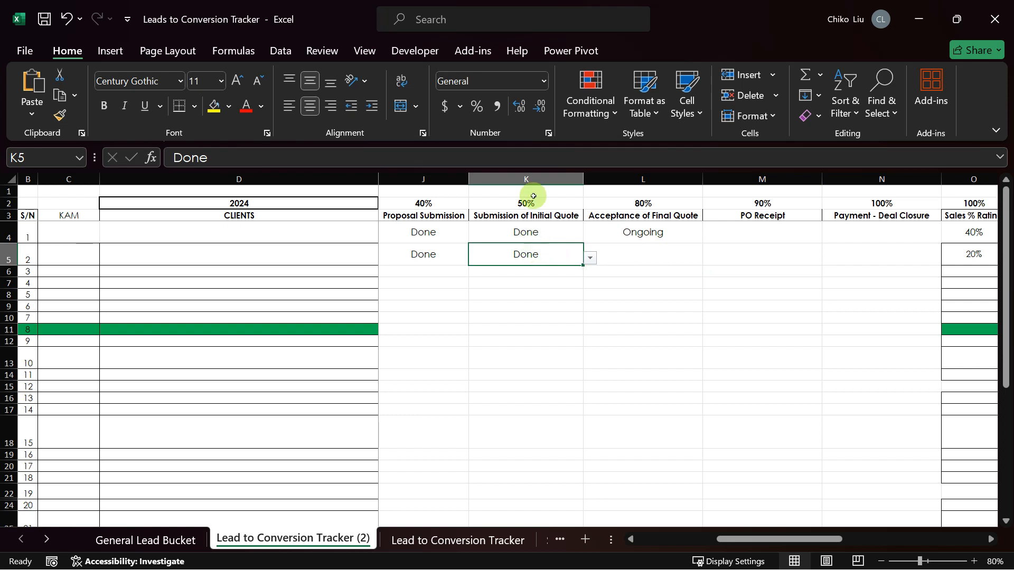
{"action": "key", "text": "Left"}
{"action": "key", "text": "Left"}
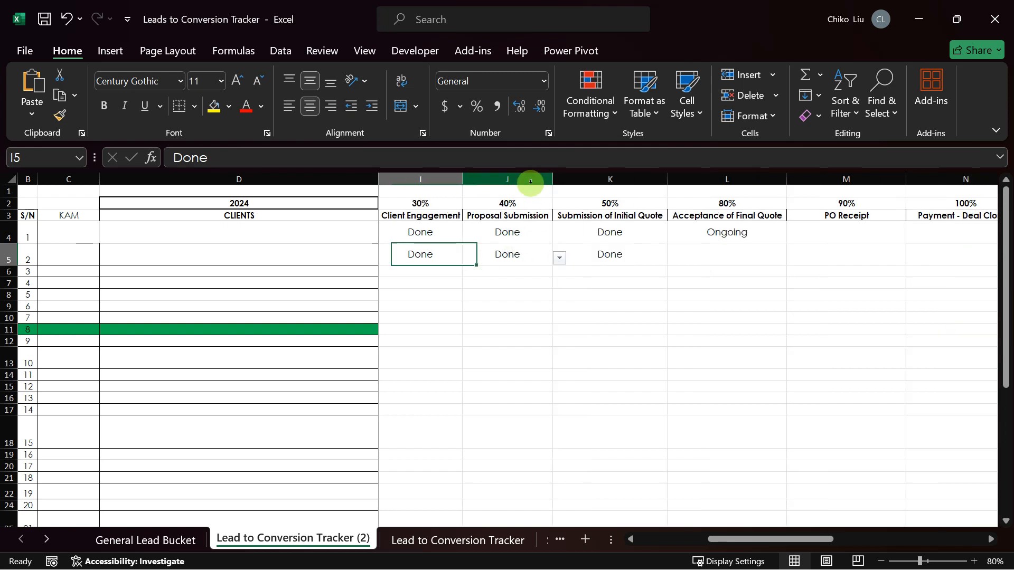
{"action": "key", "text": "Left"}
{"action": "key", "text": "Left"}
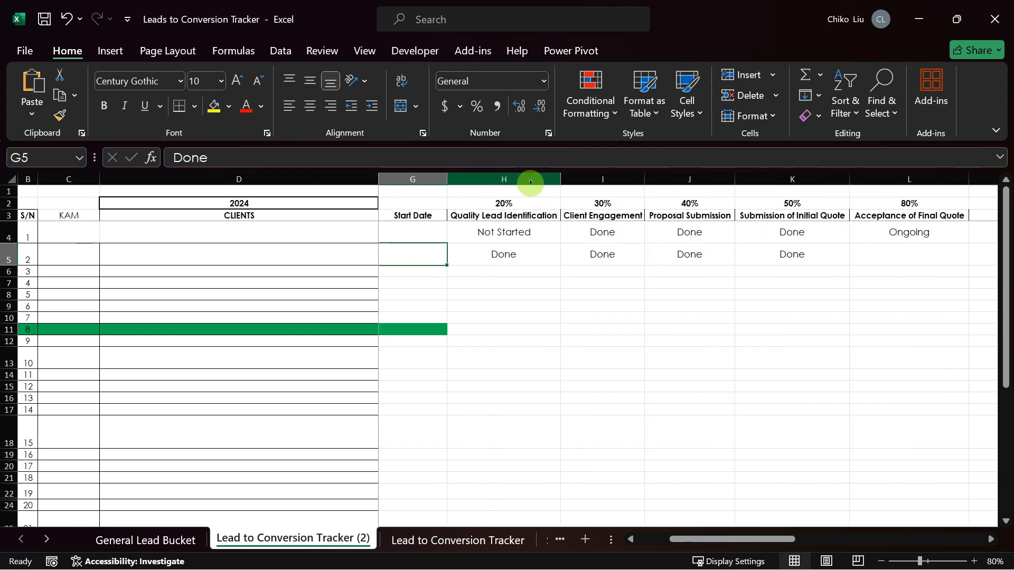
{"action": "key", "text": "Right"}
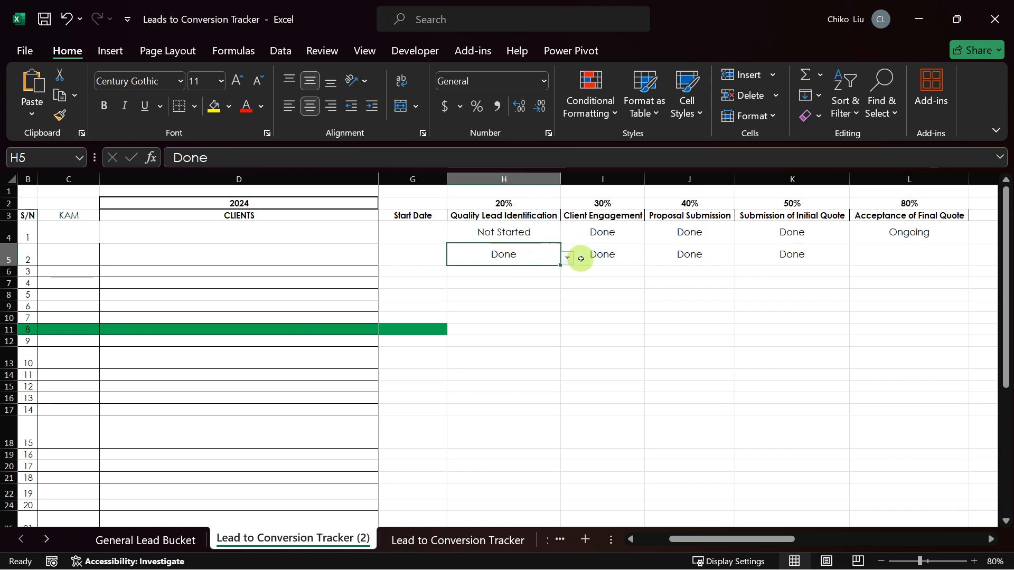
{"action": "key", "text": "Right"}
{"action": "key", "text": "Right"}
{"action": "key", "text": "Right"}
{"action": "key", "text": "Right"}
{"action": "key", "text": "Right"}
{"action": "key", "text": "Right"}
{"action": "key", "text": "Right"}
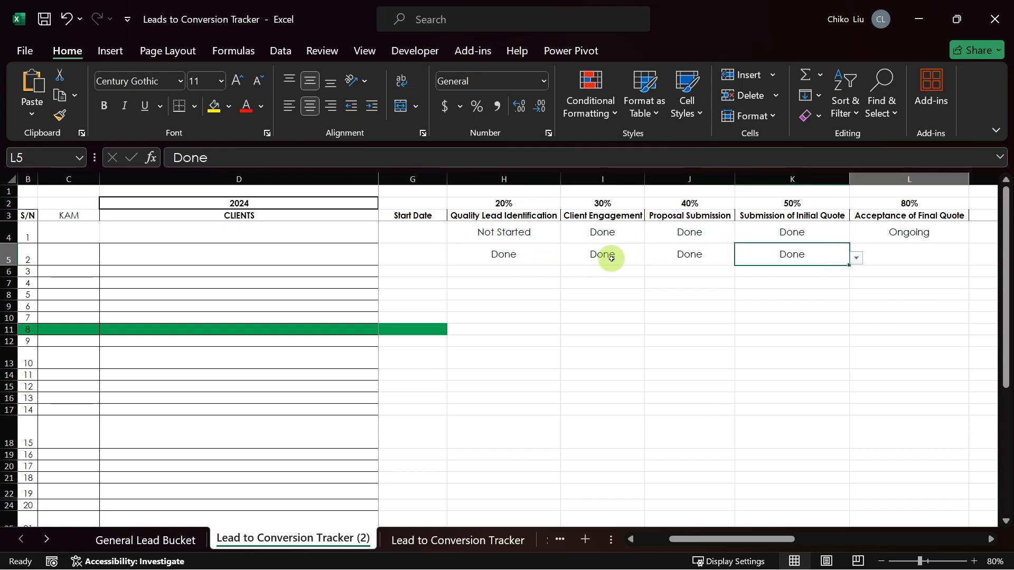
{"action": "key", "text": "Right"}
Step: Expand the formula bar to read the full IFNA/IFS/AND formula in O5, and collapse it again
{"action": "left_click", "coordinate": [769, 256]}
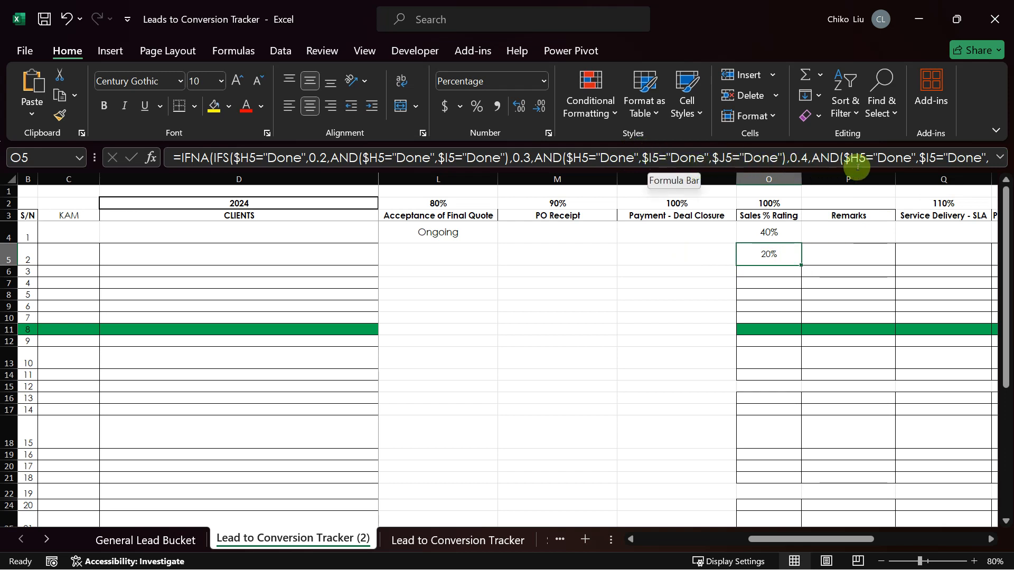
{"action": "left_click", "coordinate": [999, 157]}
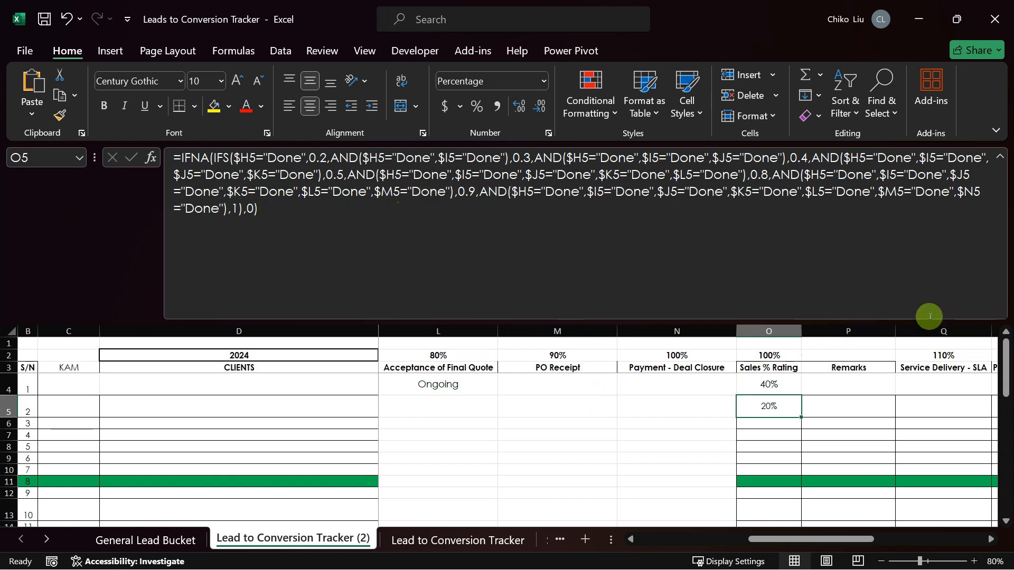
{"action": "left_click_drag", "start_coordinate": [926, 320], "coordinate": [860, 176]}
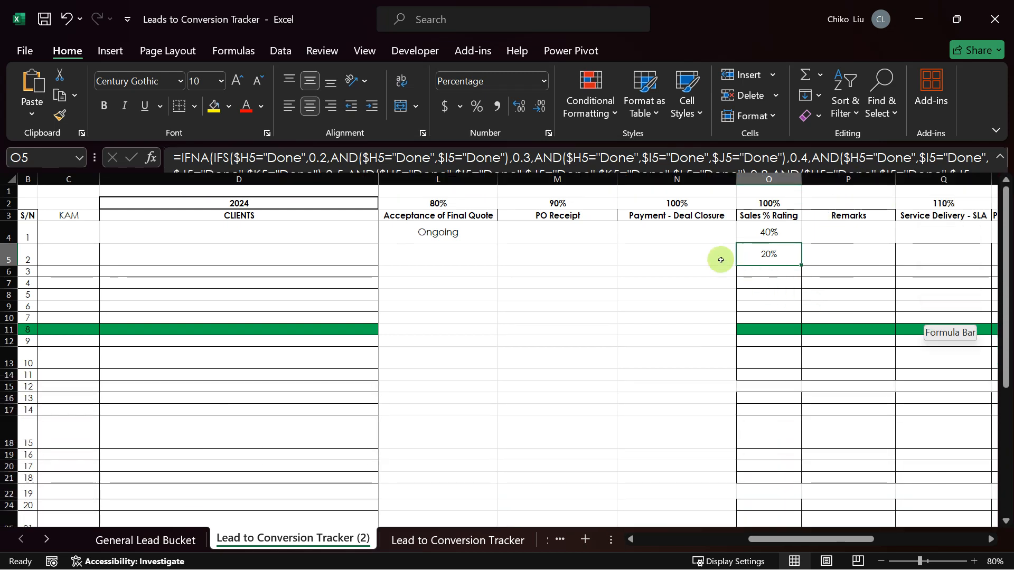
Step: Check the row 5 statuses again, stage by stage, against the conditions of the O5 formula
{"action": "left_click", "coordinate": [708, 246]}
{"action": "key", "text": "Left"}
{"action": "key", "text": "Left"}
{"action": "key", "text": "Left"}
{"action": "key", "text": "Left"}
{"action": "key", "text": "Left"}
{"action": "key", "text": "Left"}
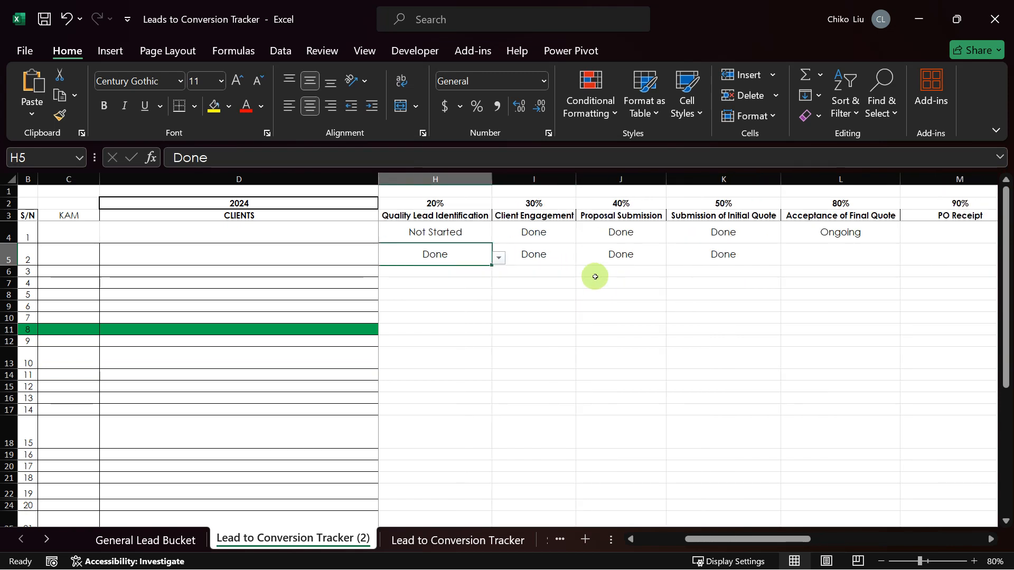
{"action": "key", "text": "Left"}
{"action": "key", "text": "Right"}
{"action": "key", "text": "Right"}
{"action": "key", "text": "Right"}
{"action": "key", "text": "Right"}
{"action": "key", "text": "Right"}
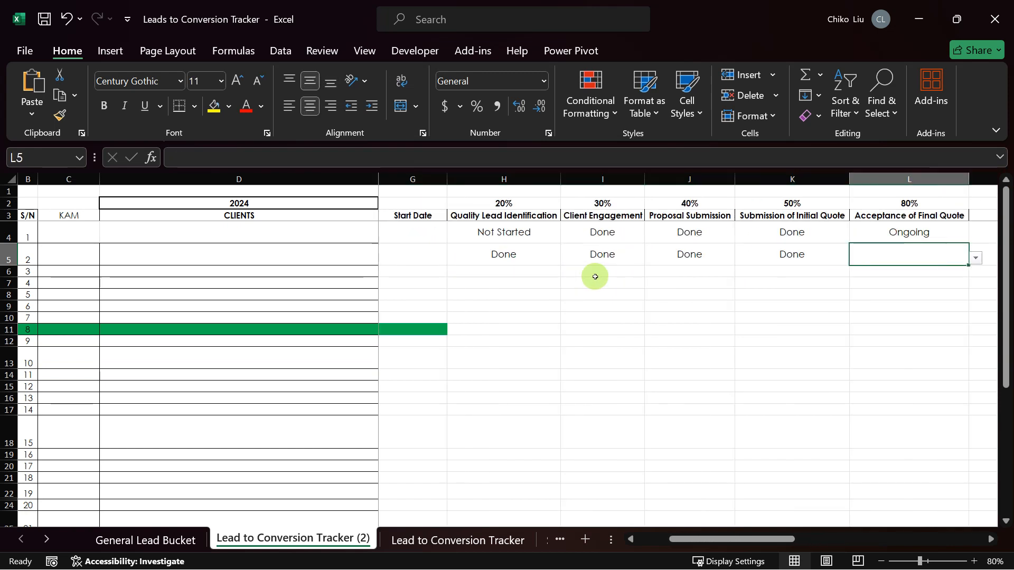
{"action": "key", "text": "Right"}
{"action": "key", "text": "Right"}
Step: Set the Acceptance of Final Quote status in L5 and the PO Receipt status in M5 to Done
{"action": "key", "text": "Left"}
{"action": "key", "text": "Left"}
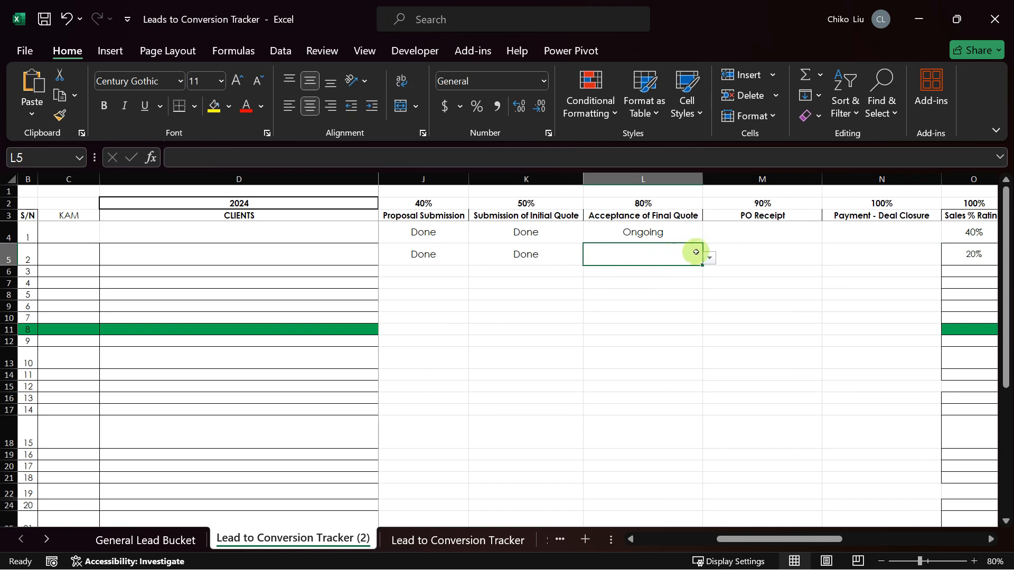
{"action": "left_click", "coordinate": [710, 258]}
{"action": "left_click", "coordinate": [674, 287]}
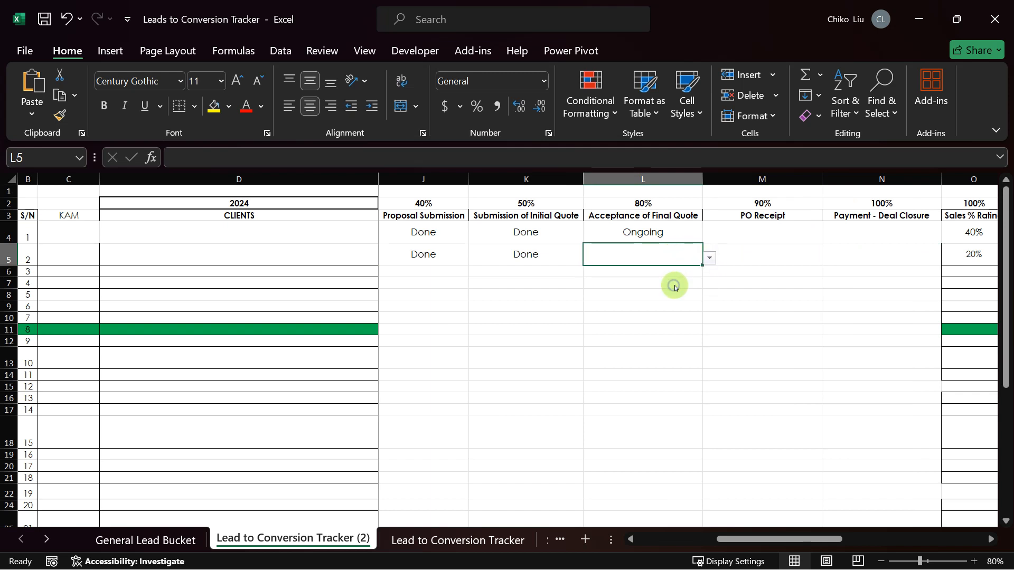
{"action": "left_click", "coordinate": [750, 256]}
{"action": "left_click", "coordinate": [974, 256]}
{"action": "left_click", "coordinate": [797, 255]}
{"action": "left_click", "coordinate": [832, 256]}
{"action": "left_click", "coordinate": [797, 255]}
{"action": "left_click", "coordinate": [828, 258]}
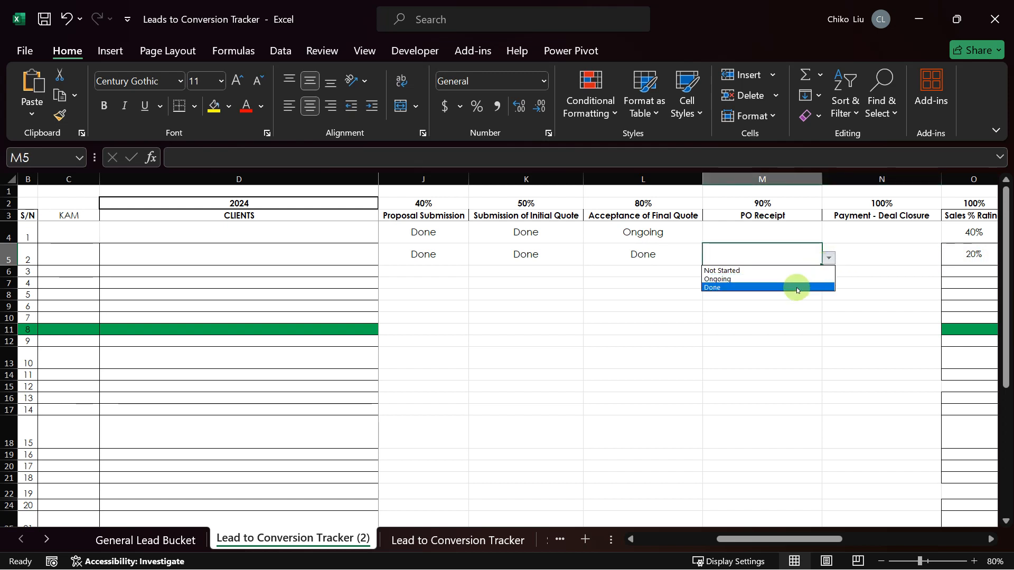
{"action": "left_click", "coordinate": [797, 288]}
Step: Clear the Quality Lead Identification status in H5
{"action": "key", "text": "Left"}
{"action": "key", "text": "Left"}
{"action": "key", "text": "Left"}
{"action": "key", "text": "Left"}
{"action": "key", "text": "Left"}
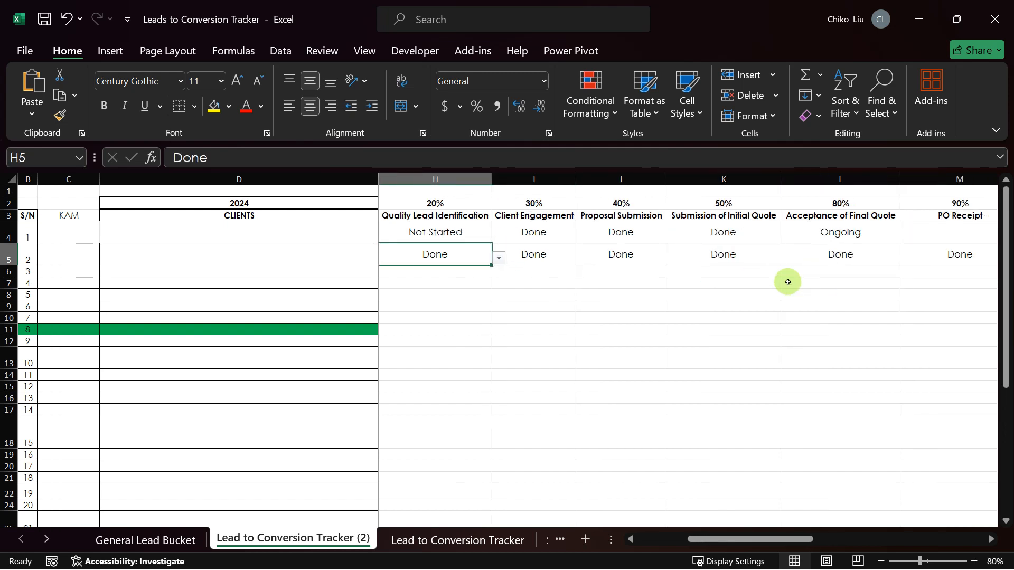
{"action": "key", "text": "Delete"}
Step: Check the Sales % Rating in O5 with the Quality Lead Identification status left blank
{"action": "key", "text": "Right"}
{"action": "key", "text": "Right"}
{"action": "key", "text": "Right"}
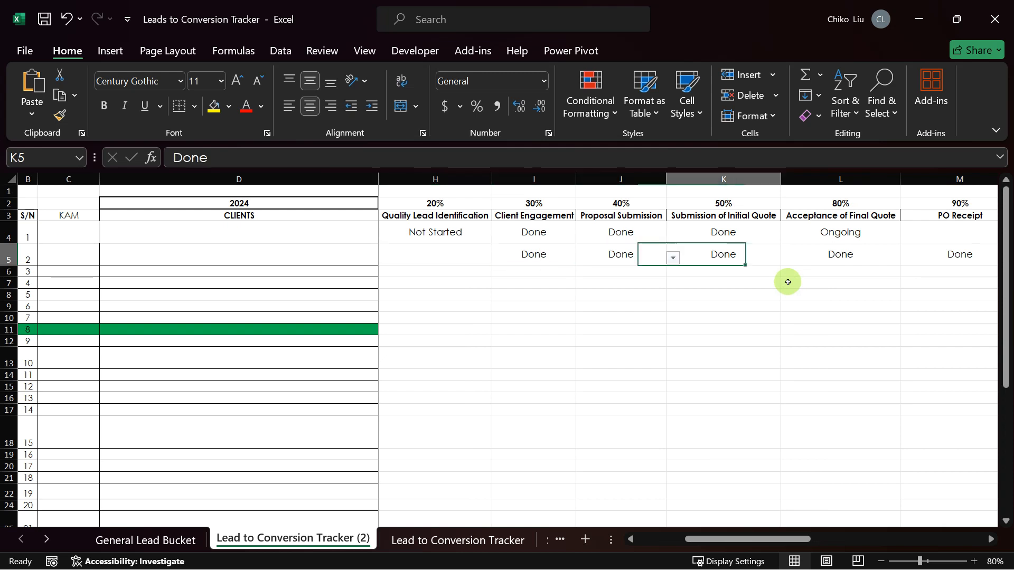
{"action": "key", "text": "Right"}
{"action": "key", "text": "Right"}
{"action": "key", "text": "Right"}
{"action": "key", "text": "Right"}
{"action": "key", "text": "Left"}
{"action": "key", "text": "Left"}
{"action": "key", "text": "Left"}
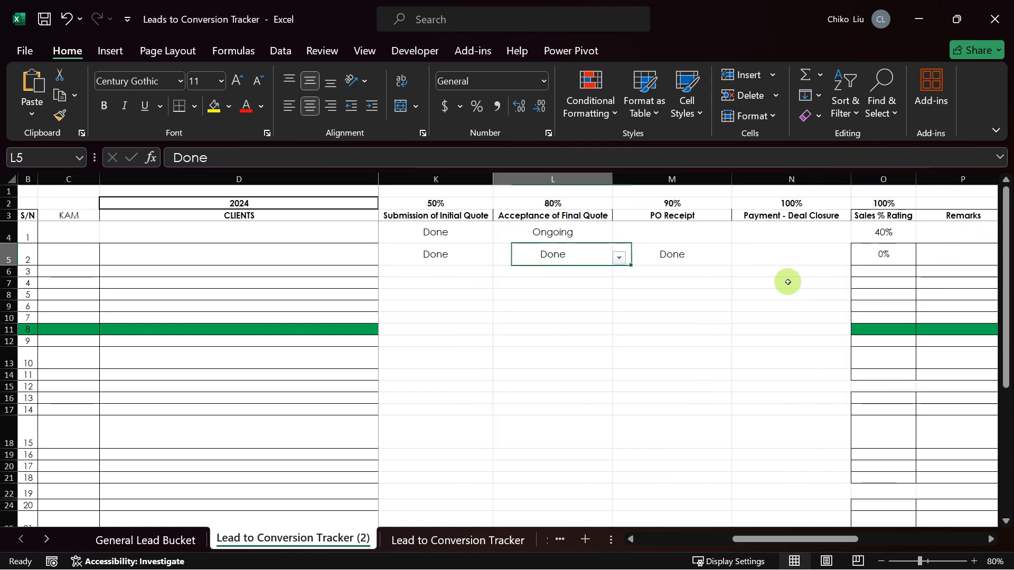
Step: Clear the Client Engagement status in I5 and the Proposal Submission status in J5
{"action": "key", "text": "Left"}
{"action": "key", "text": "Left"}
{"action": "key", "text": "Left"}
{"action": "key", "text": "Left"}
{"action": "key", "text": "Right"}
{"action": "key", "text": "Delete"}
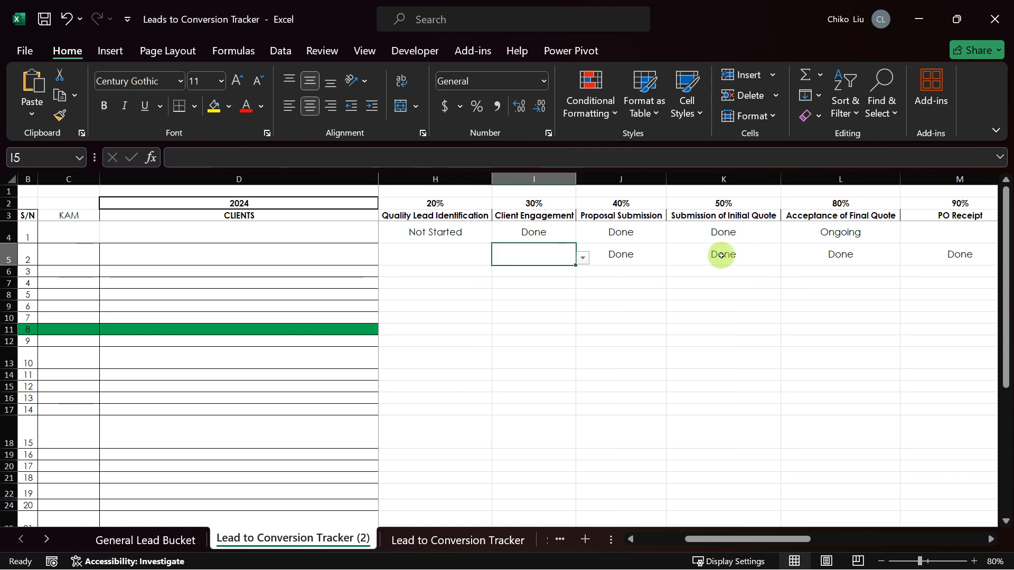
{"action": "left_click", "coordinate": [611, 254]}
{"action": "key", "text": "Delete"}
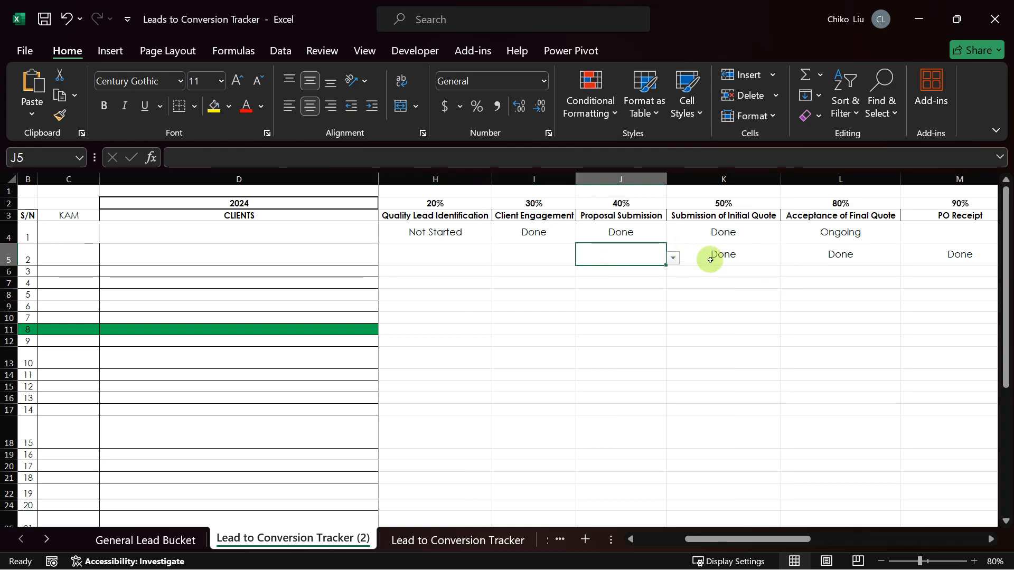
Step: Clear the Submission of Initial Quote, Acceptance of Final Quote and PO Receipt statuses in K5:M5
{"action": "left_click", "coordinate": [712, 259]}
{"action": "key", "text": "Delete"}
{"action": "left_click", "coordinate": [832, 260]}
{"action": "key", "text": "Delete"}
{"action": "left_click", "coordinate": [937, 254]}
{"action": "key", "text": "Delete"}
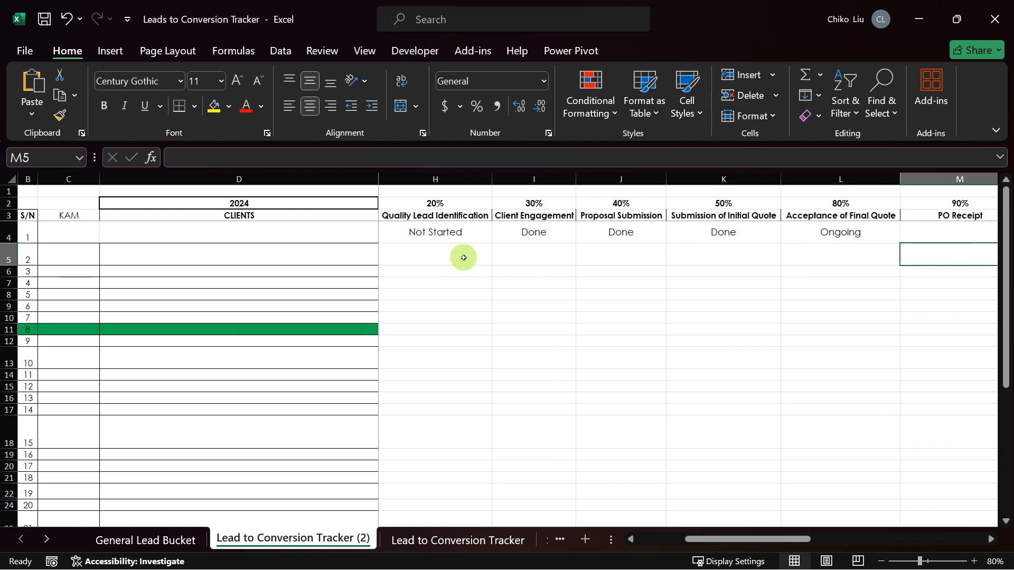
Step: Set the Quality Lead Identification status in H5 to Done and check the Sales % Rating in O5
{"action": "left_click", "coordinate": [463, 258]}
{"action": "left_click", "coordinate": [498, 258]}
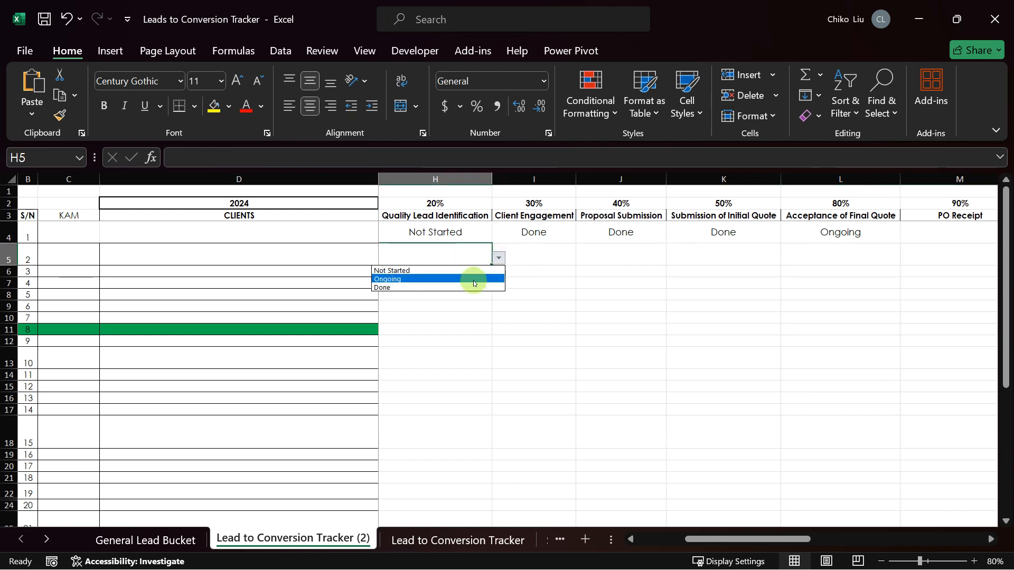
{"action": "left_click", "coordinate": [465, 287]}
{"action": "key", "text": "Right"}
{"action": "key", "text": "Right"}
{"action": "key", "text": "Right"}
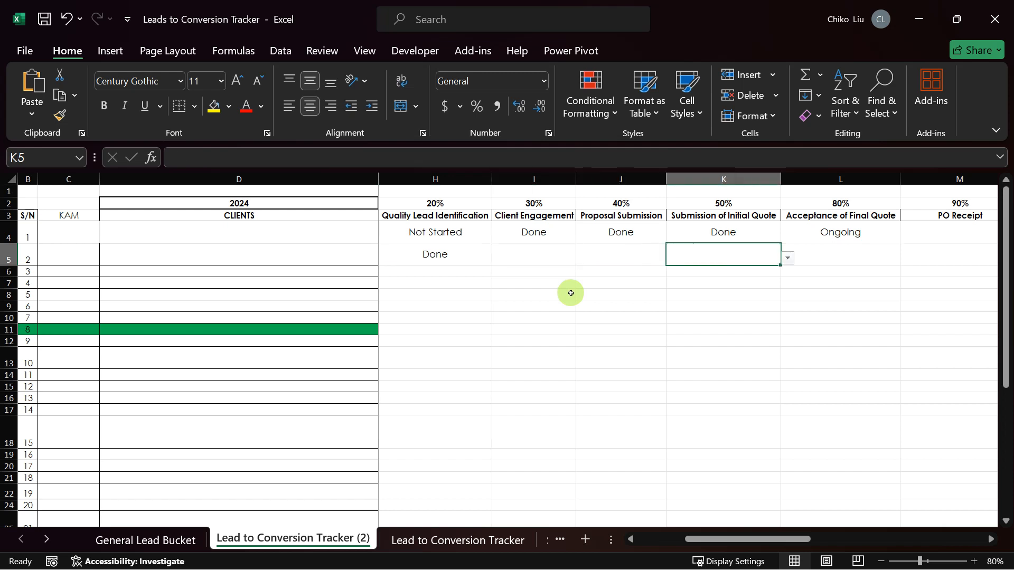
{"action": "key", "text": "Right"}
{"action": "key", "text": "Right"}
{"action": "key", "text": "Right"}
{"action": "key", "text": "Right"}
Step: Set the Client Engagement status in I5 to Done
{"action": "key", "text": "Left"}
{"action": "key", "text": "Left"}
{"action": "key", "text": "Left"}
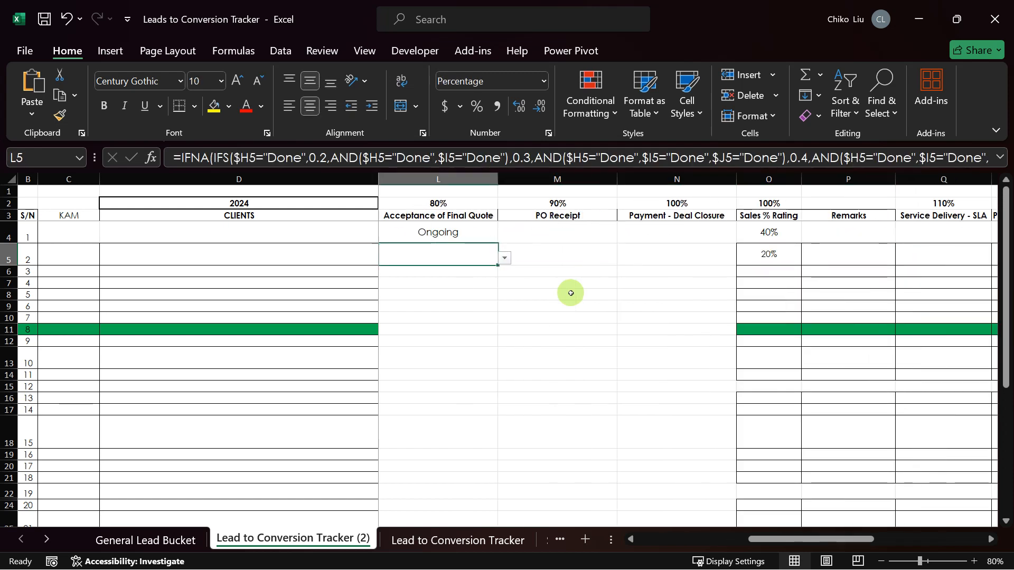
{"action": "key", "text": "Left"}
{"action": "key", "text": "Left"}
{"action": "key", "text": "Left"}
{"action": "key", "text": "Left"}
{"action": "key", "text": "Right"}
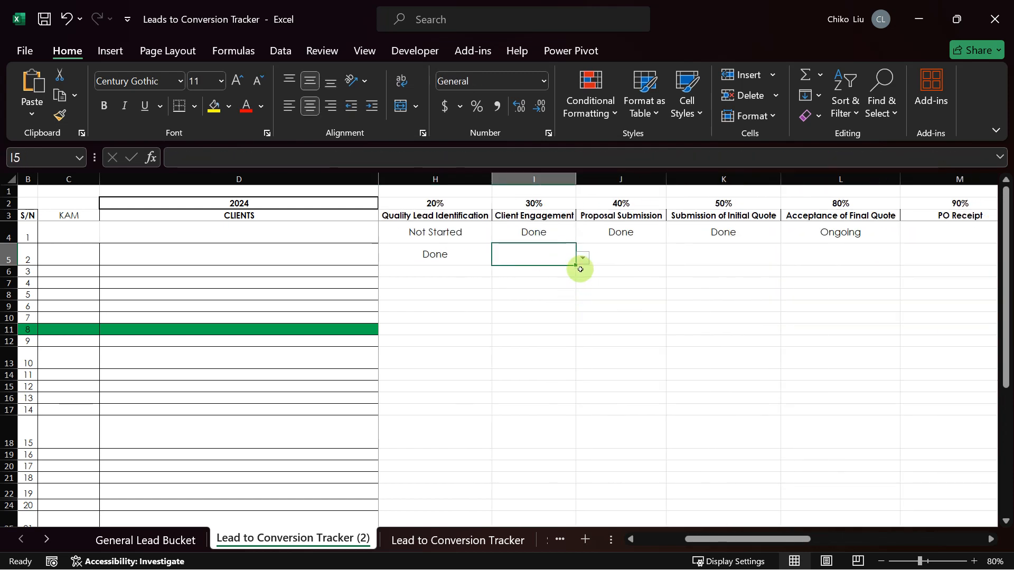
{"action": "left_click", "coordinate": [583, 258]}
{"action": "left_click", "coordinate": [562, 285]}
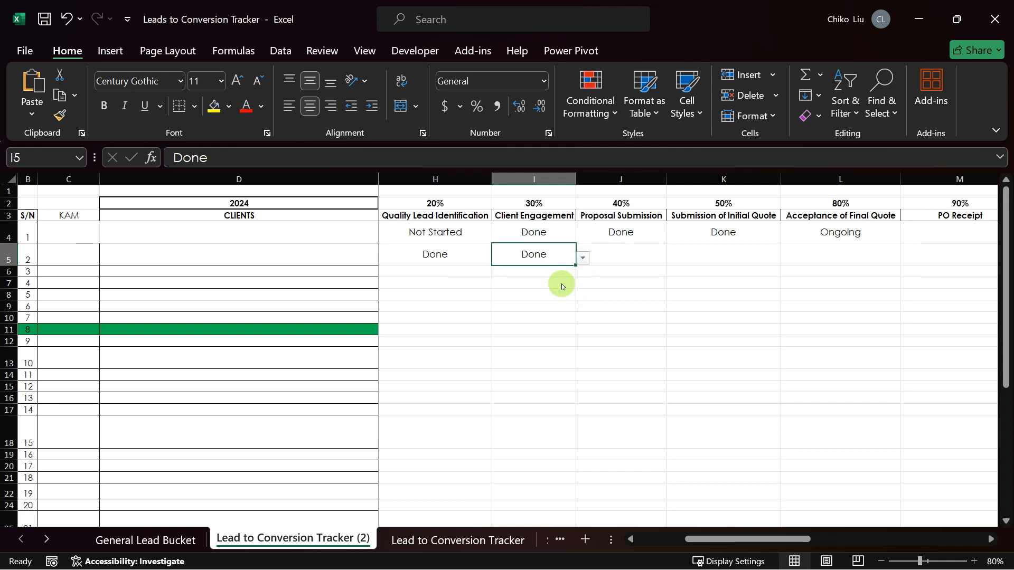
Step: Compare the Sales % Rating in O5 with the stage statuses entered across row 5
{"action": "key", "text": "Right"}
{"action": "key", "text": "Right"}
{"action": "key", "text": "Right"}
{"action": "key", "text": "Right"}
{"action": "key", "text": "Right"}
{"action": "key", "text": "Right"}
{"action": "key", "text": "Right"}
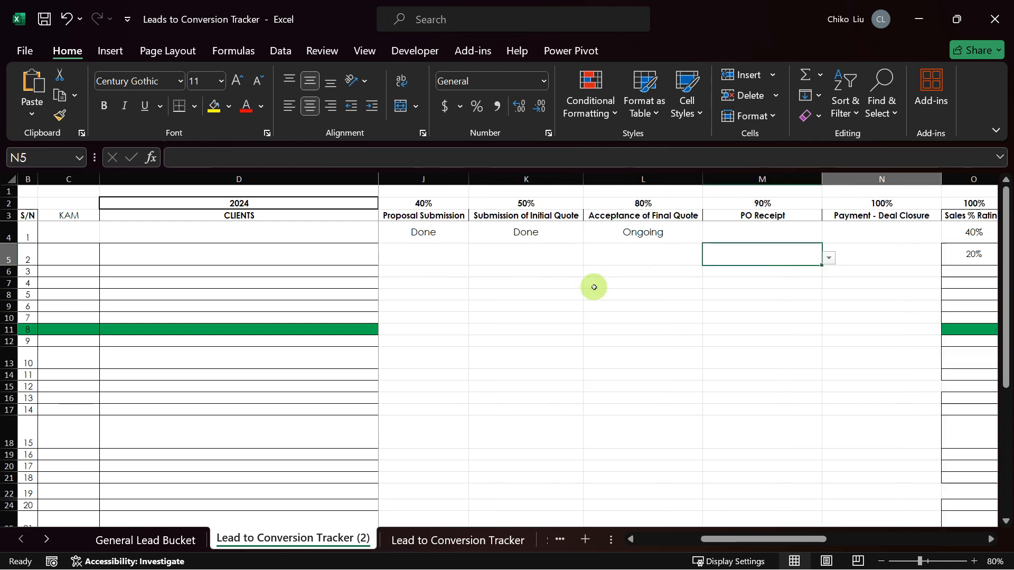
{"action": "key", "text": "Left"}
{"action": "key", "text": "Left"}
{"action": "key", "text": "Left"}
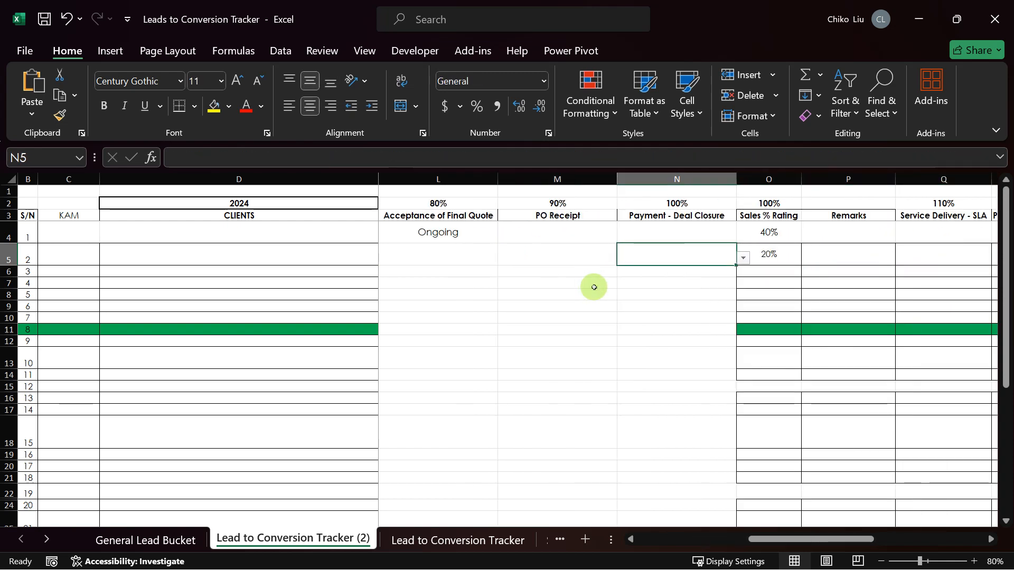
{"action": "key", "text": "Left"}
{"action": "key", "text": "Left"}
{"action": "key", "text": "Left"}
{"action": "key", "text": "Left"}
{"action": "key", "text": "Left"}
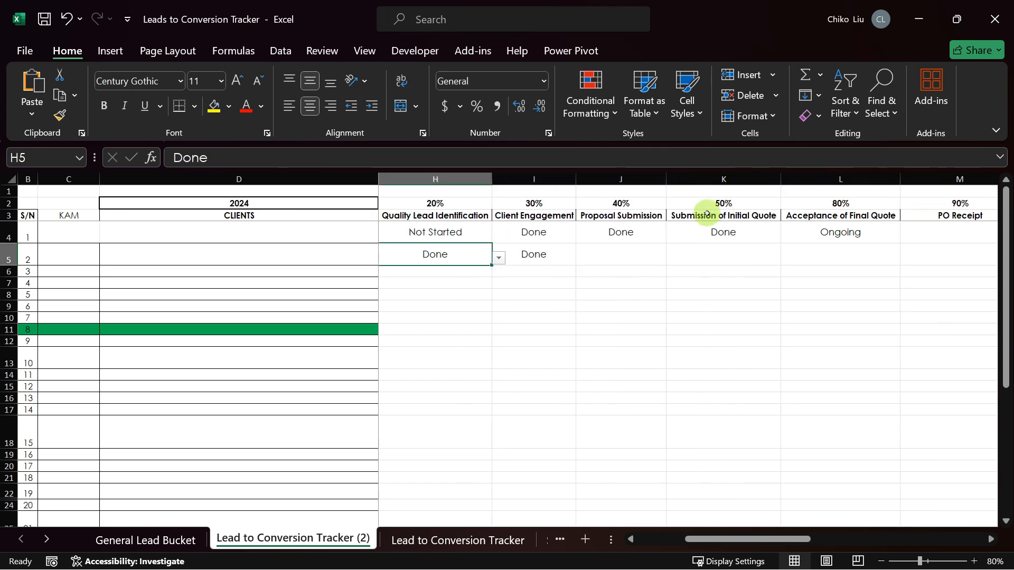
Step: Show the full Sales % Rating formula in O5 and copy all of its text
{"action": "key", "text": "Right"}
{"action": "key", "text": "Right"}
{"action": "key", "text": "Right"}
{"action": "key", "text": "Right"}
{"action": "key", "text": "Right"}
{"action": "key", "text": "Right"}
{"action": "key", "text": "Right"}
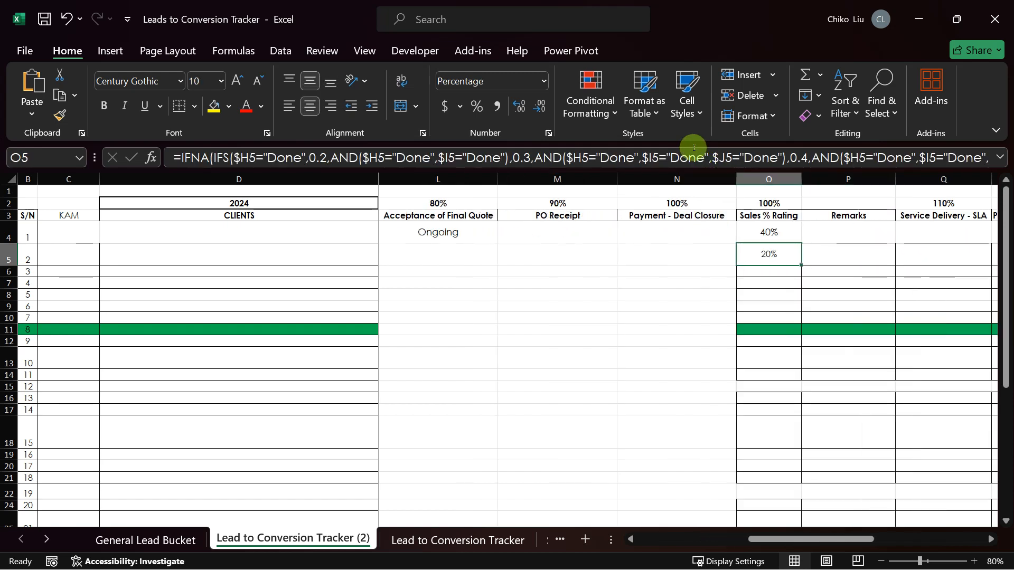
{"action": "left_click", "coordinate": [999, 157]}
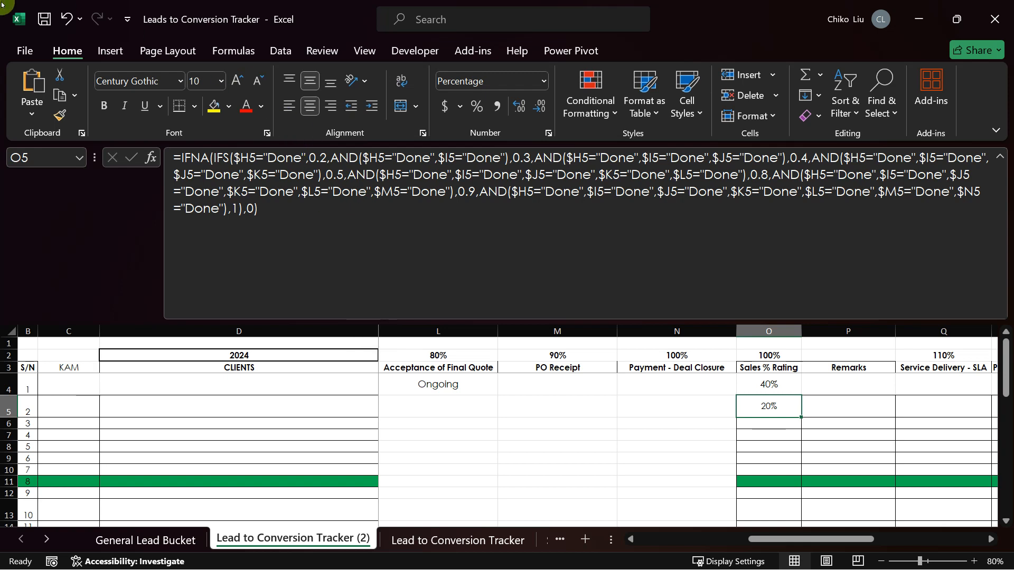
{"action": "left_click_drag", "start_coordinate": [249, 208], "coordinate": [170, 158]}
{"action": "key", "text": "ctrl+c"}
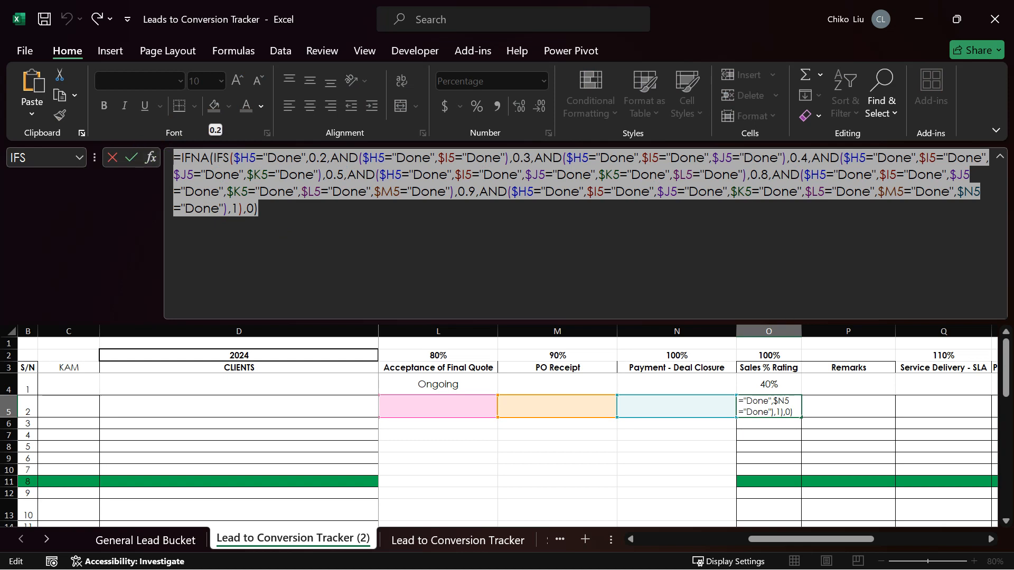
Step: Switch to ChatGPT in the browser and draft a new chat message reading "what is wrong with this excel formular:" followed by the copied formula
{"action": "key", "text": "alt+Tab"}
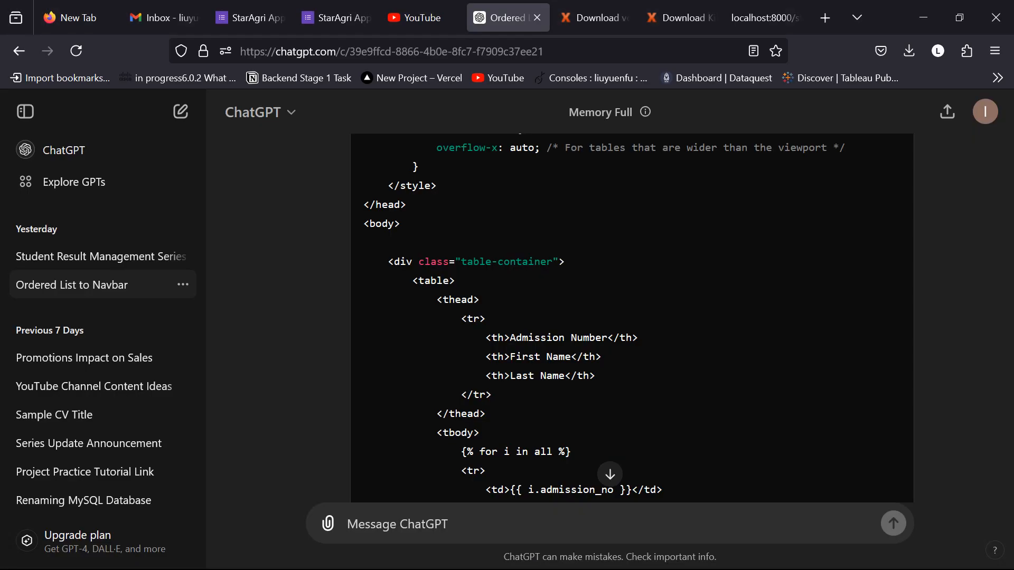
{"action": "left_click", "coordinate": [180, 111]}
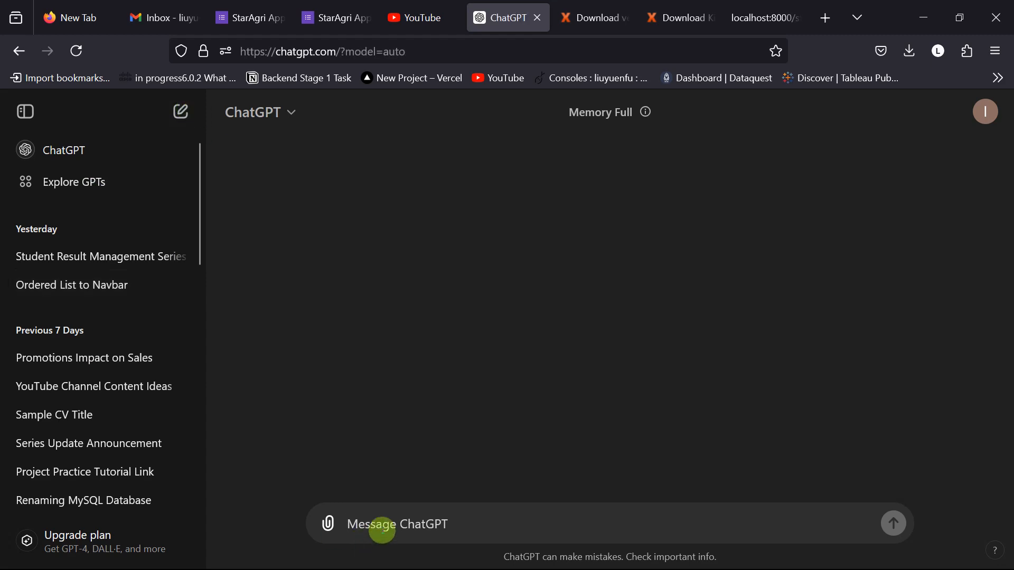
{"action": "type", "text": "what is wrong with this excel formular:"}
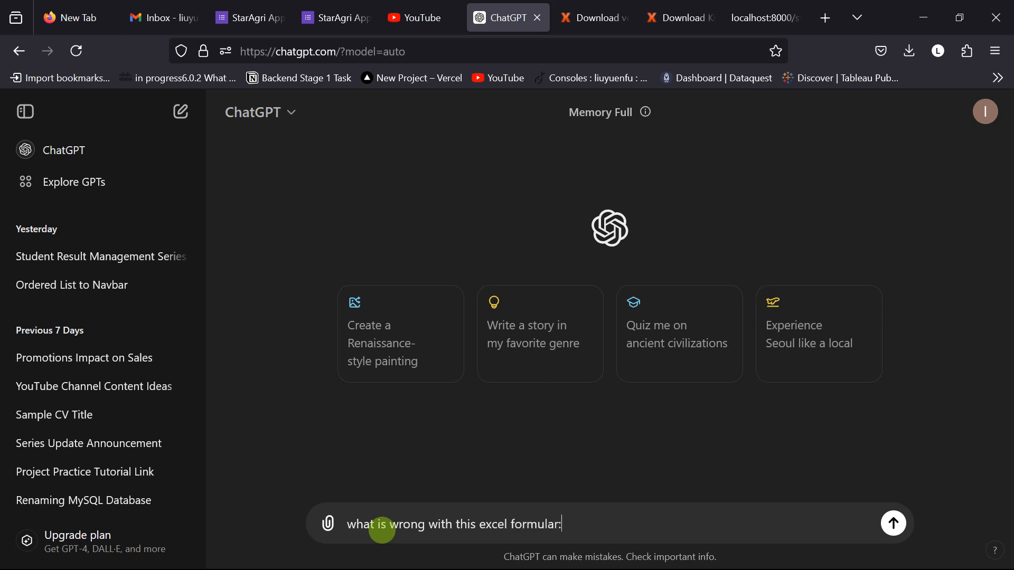
{"action": "key", "text": "shift+Return"}
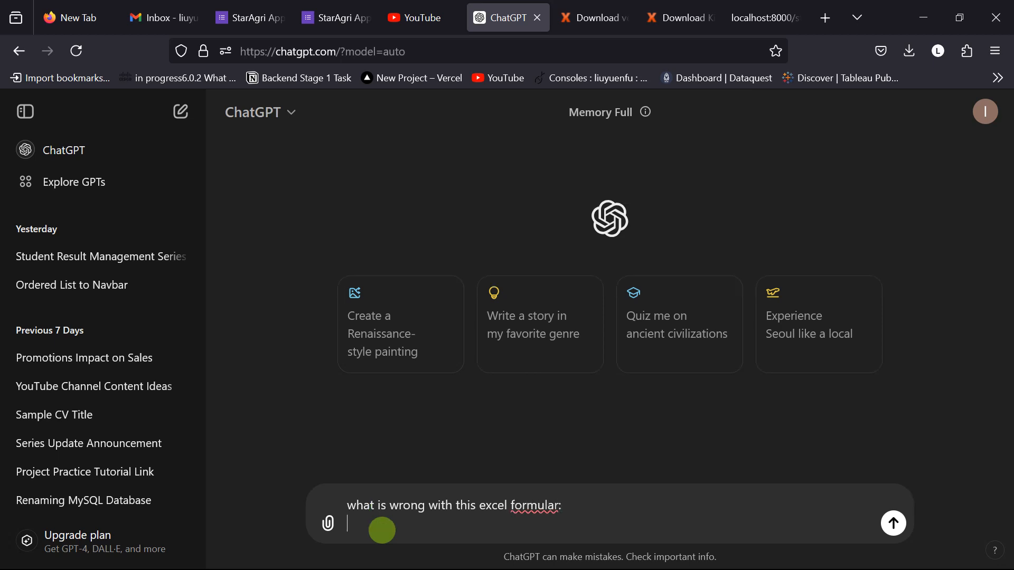
{"action": "key", "text": "ctrl+v"}
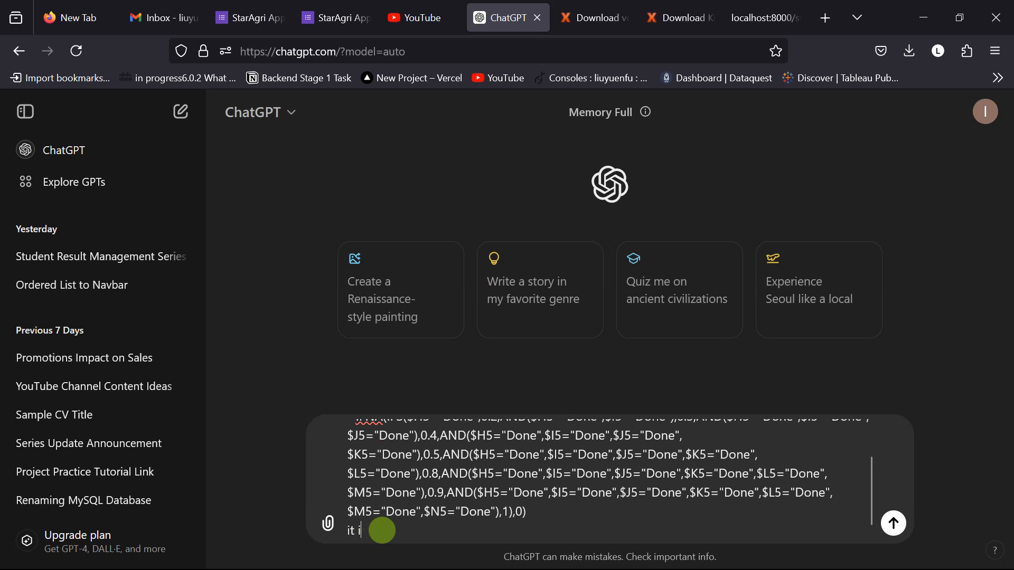
Step: Add the line "it appear to be only true for the first condition" to the message and send it
{"action": "type", "text": "appear to be only true fo"}
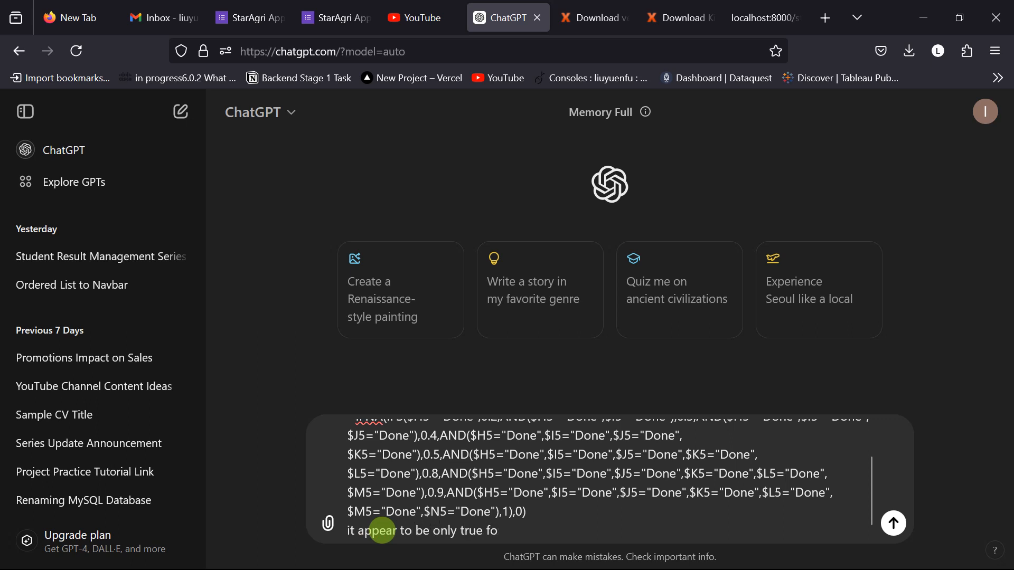
{"action": "type", "text": "r the first condition"}
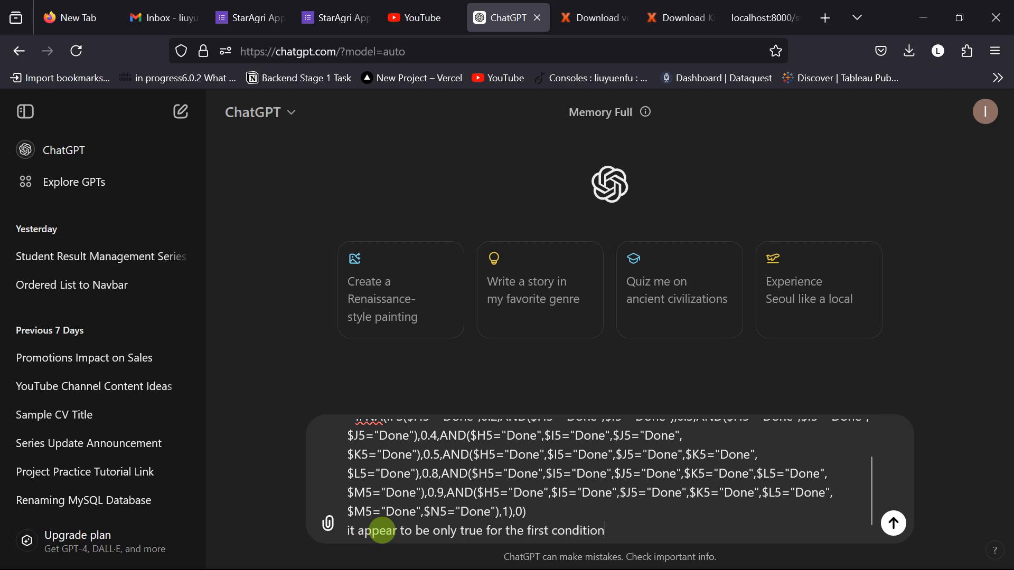
{"action": "key", "text": "Return"}
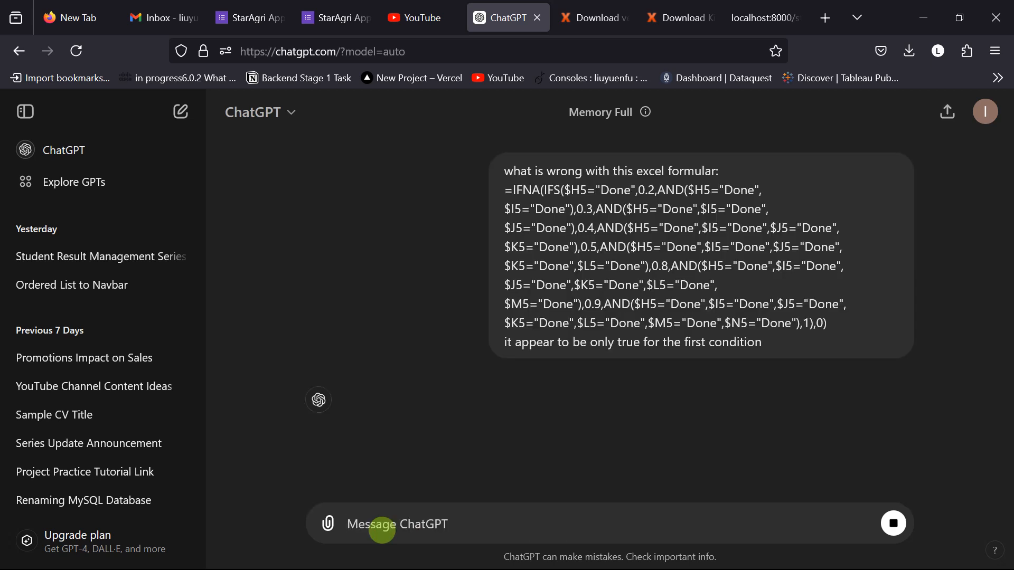
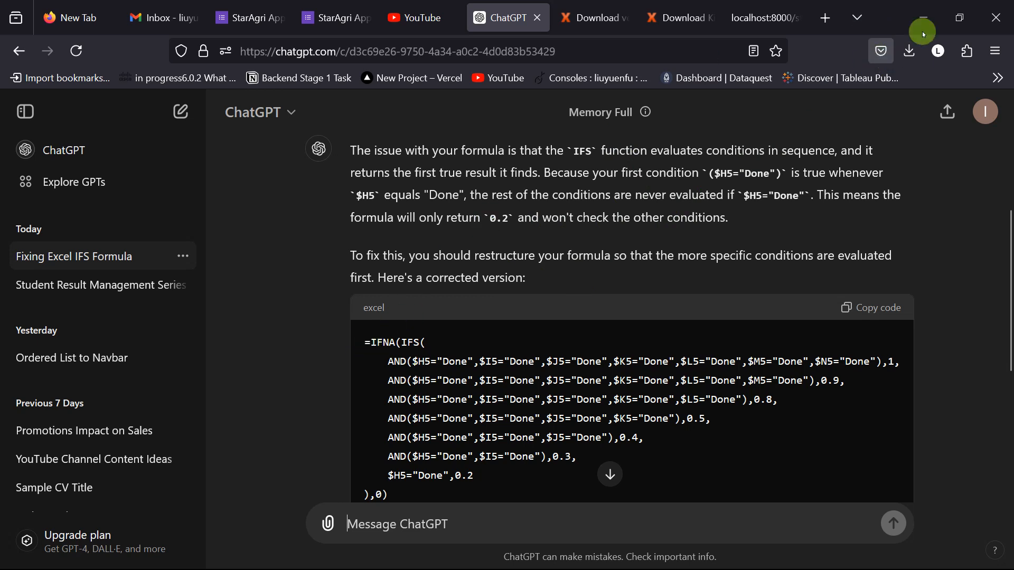
Step: Switch back to Excel and replace the IFS part of O5's formula with ChatGPT's corrected version, ordering the conditions from 1 down to 0.2
{"action": "left_click", "coordinate": [924, 8]}
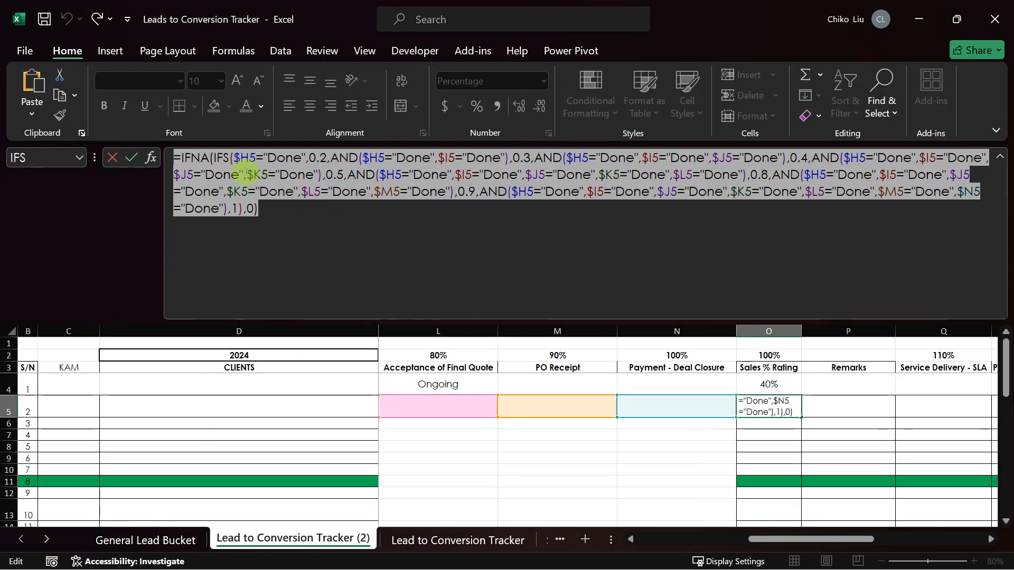
{"action": "left_click", "coordinate": [239, 208]}
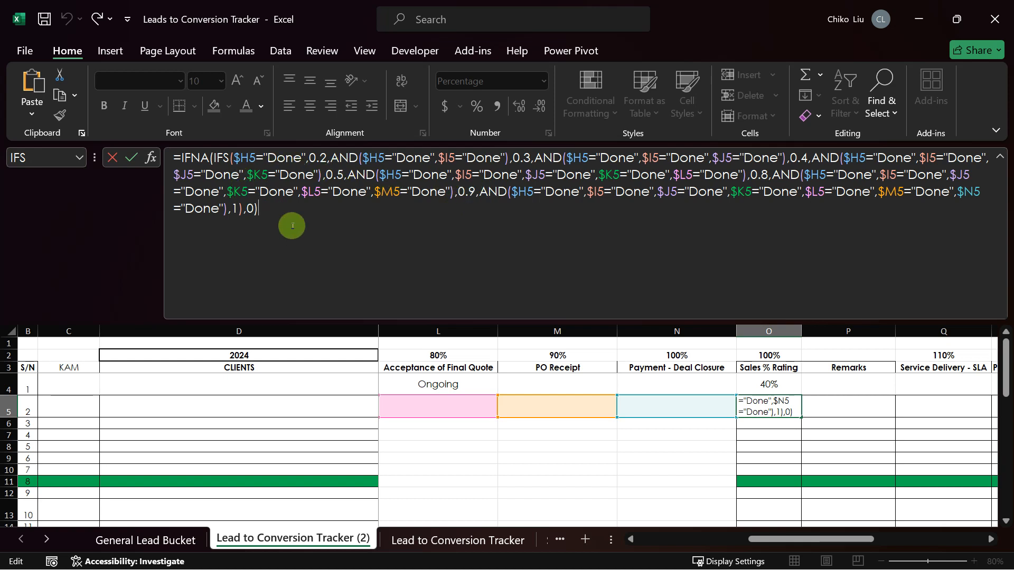
{"action": "key", "text": "alt+Tab"}
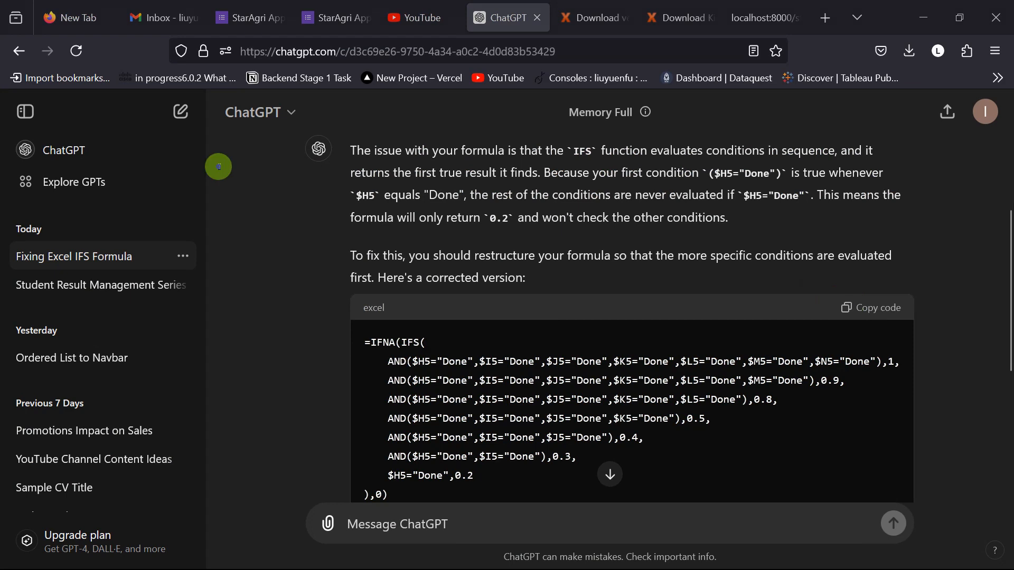
{"action": "key", "text": "alt+Tab"}
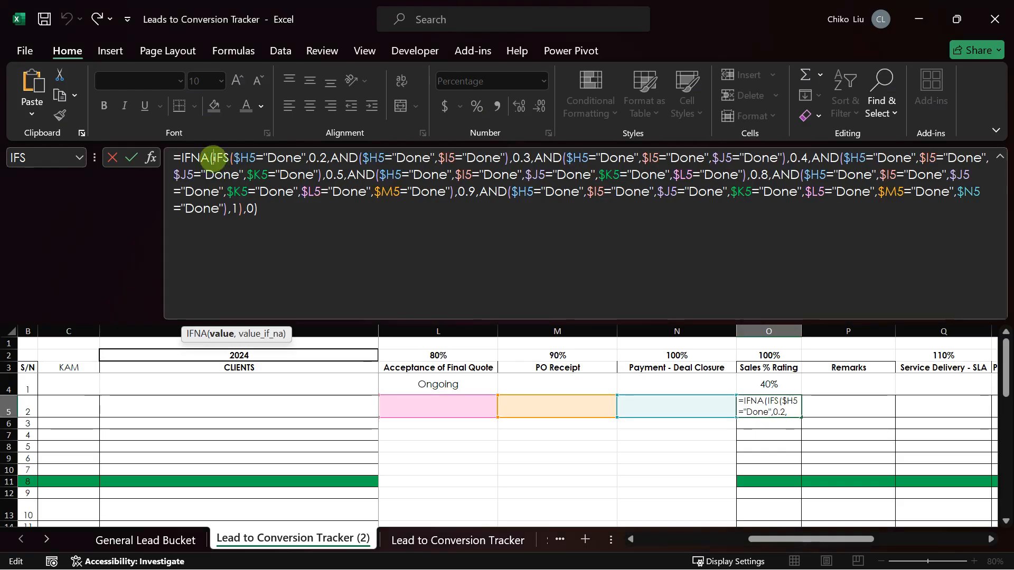
{"action": "left_click_drag", "start_coordinate": [212, 158], "coordinate": [239, 208]}
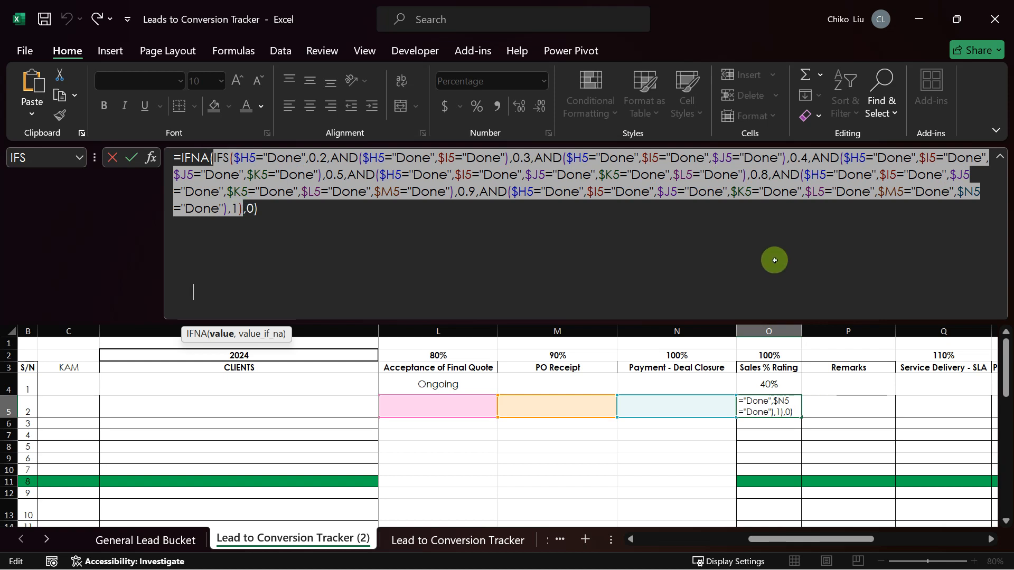
{"action": "type", "text": "IFNA(IFS( AND($H5=\"Done\",$I5=\"Done\",$J5=\"Done\",$K5=\"Done\",$L5=\"Done\",$M5=\"Done\",$N5=\"Done\"),1, AND($H5=\"Done\",$I5=\"Done\",$J5=\"Done\",$K5=\"Done\",$L5=\"Done\",$M5=\"Done\"),0.9, AND($H5=\"Done\",$I5=\"Done\",$J5=\"Done\",$K5=\"Done\",$L5=\"Done\"),0.8, AND($H5=\"Done\",$I5=\"Done\",$J5=\"Done\",$K5=\"Done\"),0.5, AND($H5=\"Done\",$I5=\"Done\",$J5=\"Done\"),0.4, AND($H5=\"Done\",$I5=\"Done\"),0.3, $H5=\"Done\",0.2 ),0)"}
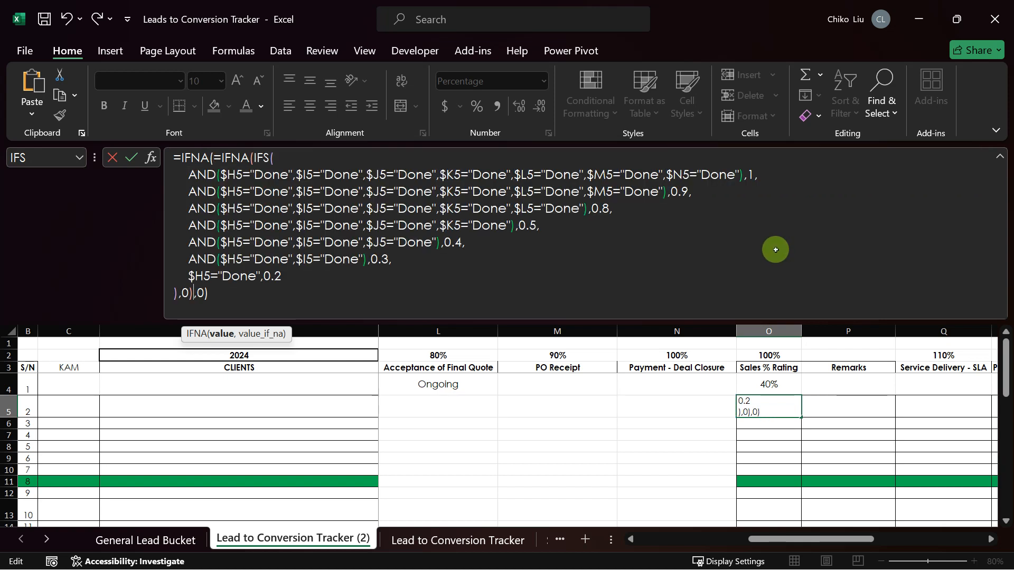
{"action": "key", "text": "Return"}
Step: Test the corrected formula by clearing the PO Receipt status in M5 and the Proposal Submission status in J5
{"action": "left_click", "coordinate": [771, 258]}
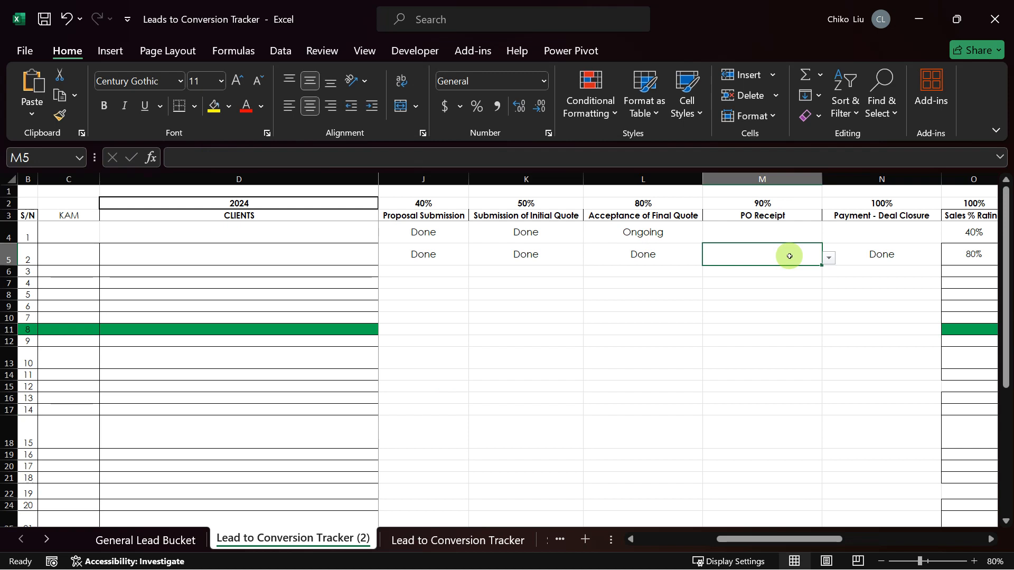
{"action": "key", "text": "Left"}
{"action": "key", "text": "Left"}
{"action": "key", "text": "Left"}
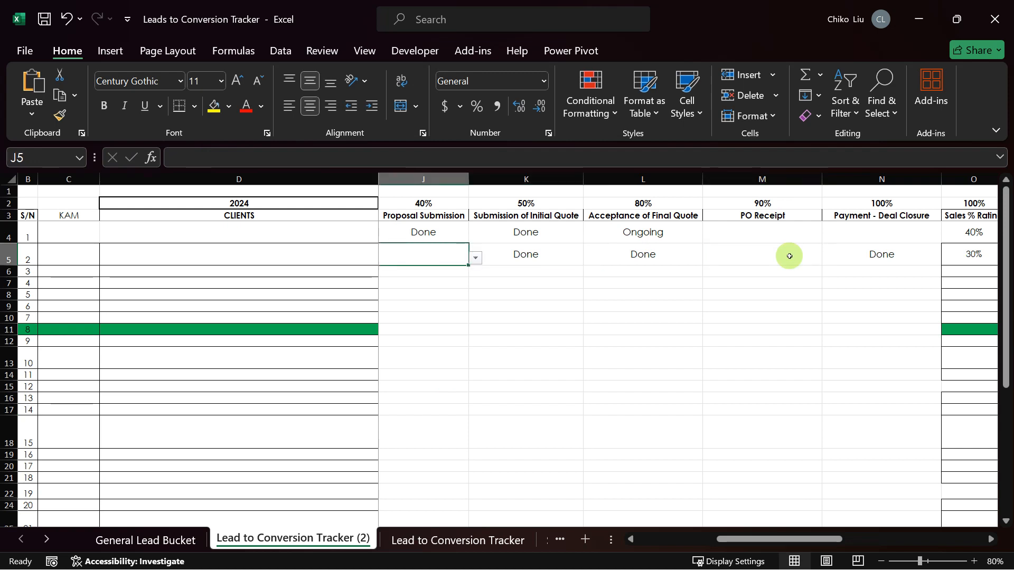
{"action": "key", "text": "Left"}
{"action": "key", "text": "Left"}
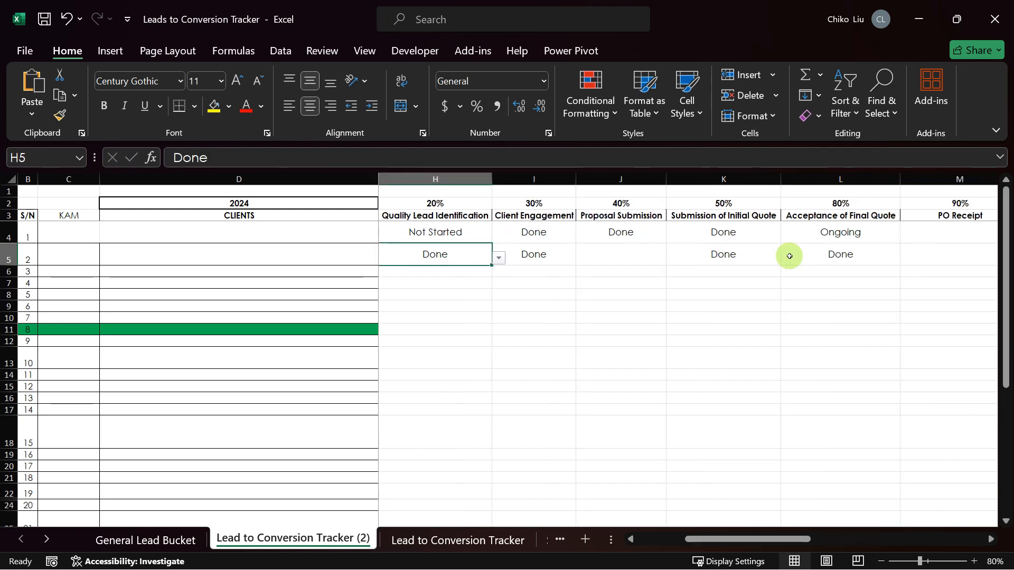
Step: Clear all remaining stage statuses in row 5, from Quality Lead Identification to Payment - Deal Closure
{"action": "key", "text": "Right"}
{"action": "key", "text": "Right"}
{"action": "key", "text": "Right"}
{"action": "key", "text": "Right"}
{"action": "key", "text": "Right"}
{"action": "key", "text": "Right"}
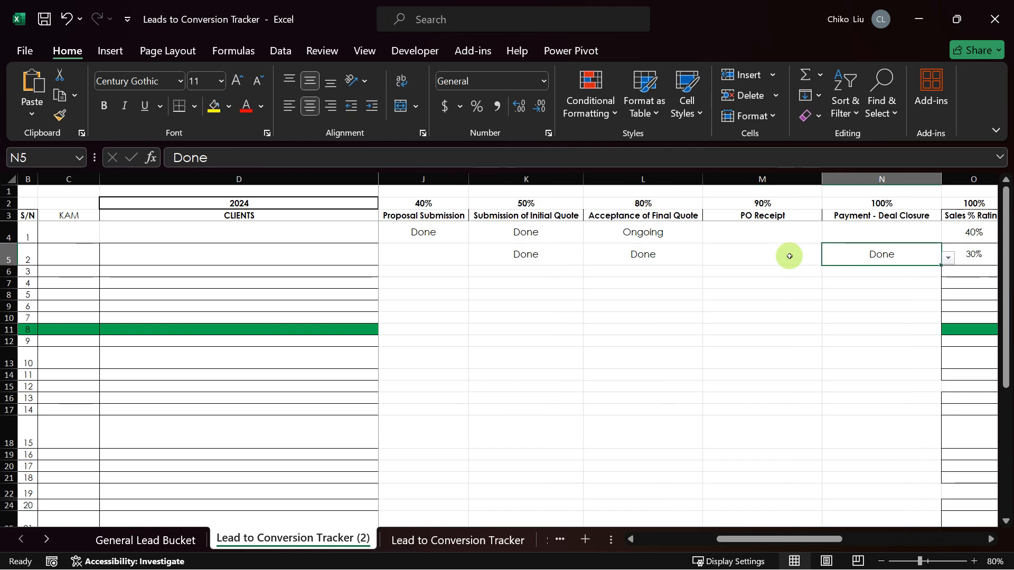
{"action": "left_click_drag", "start_coordinate": [849, 260], "coordinate": [470, 260]}
{"action": "key", "text": "Delete"}
{"action": "key", "text": "Right"}
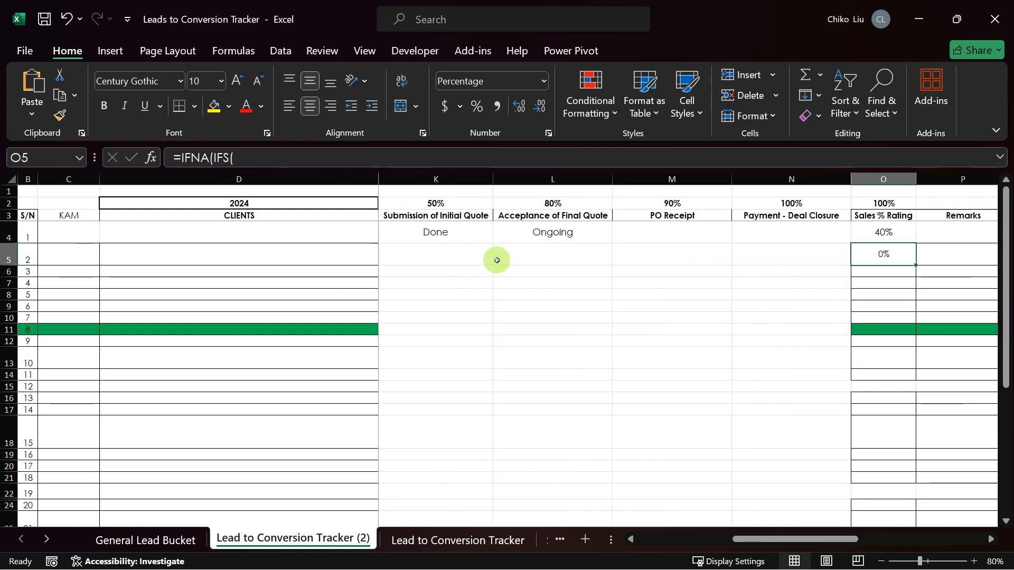
Step: Show the full corrected formula in O5 and fill it up into O4
{"action": "left_click", "coordinate": [839, 261]}
{"action": "left_click", "coordinate": [890, 257]}
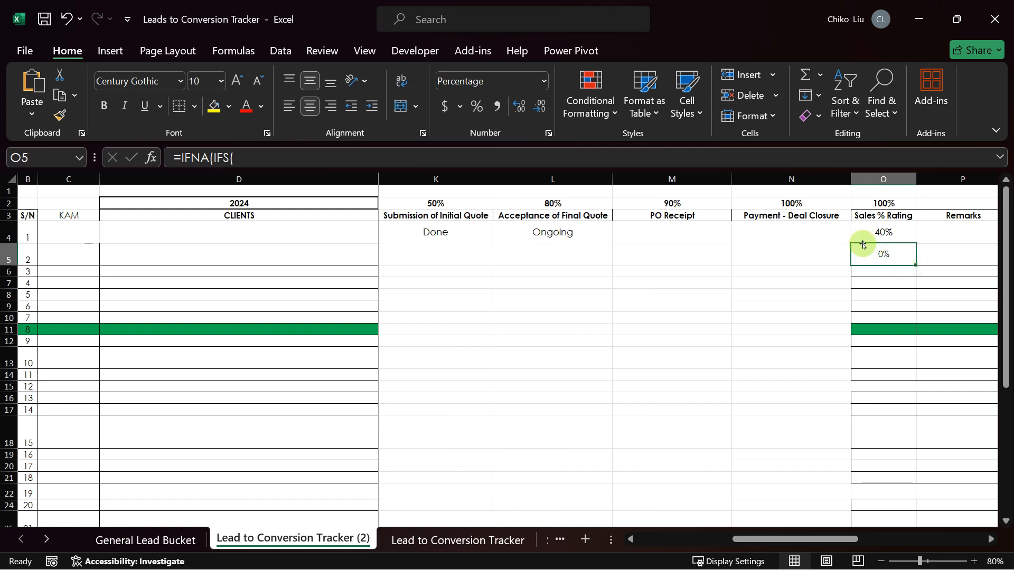
{"action": "left_click", "coordinate": [1000, 157]}
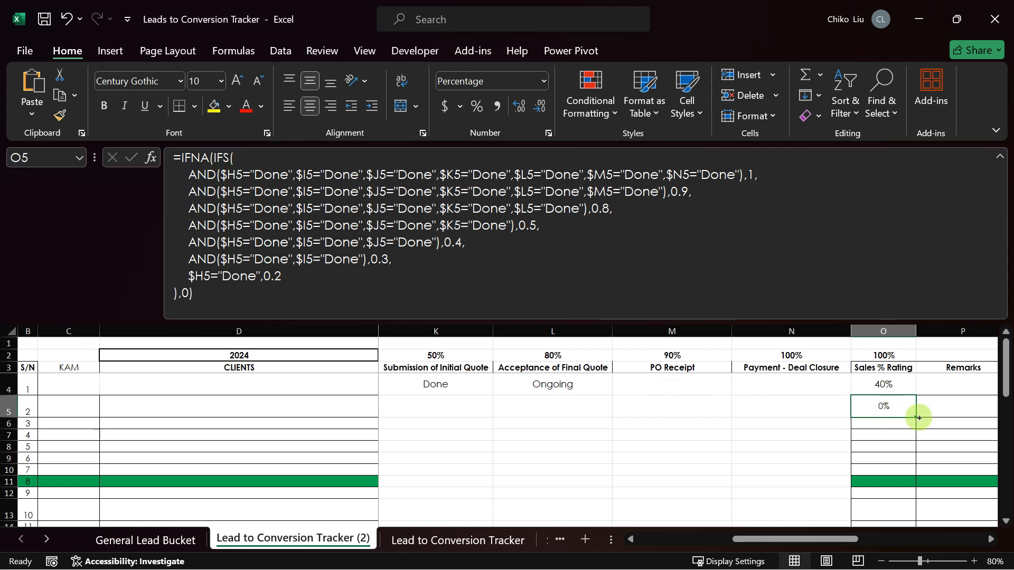
{"action": "left_click_drag", "start_coordinate": [917, 418], "coordinate": [892, 388]}
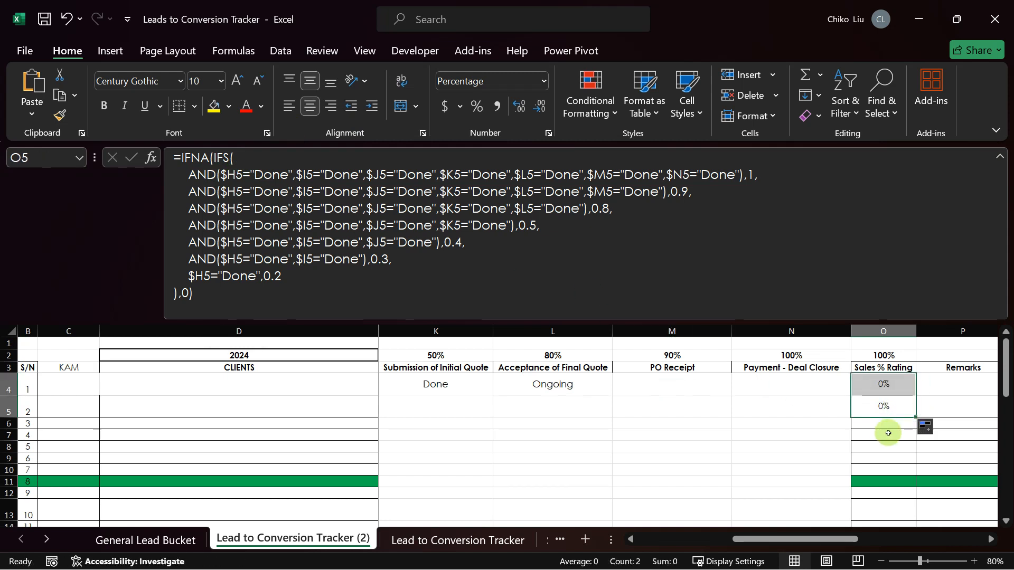
Step: Set the Quality Lead Identification status in H4 to Done
{"action": "left_click", "coordinate": [756, 370]}
{"action": "left_click", "coordinate": [763, 384]}
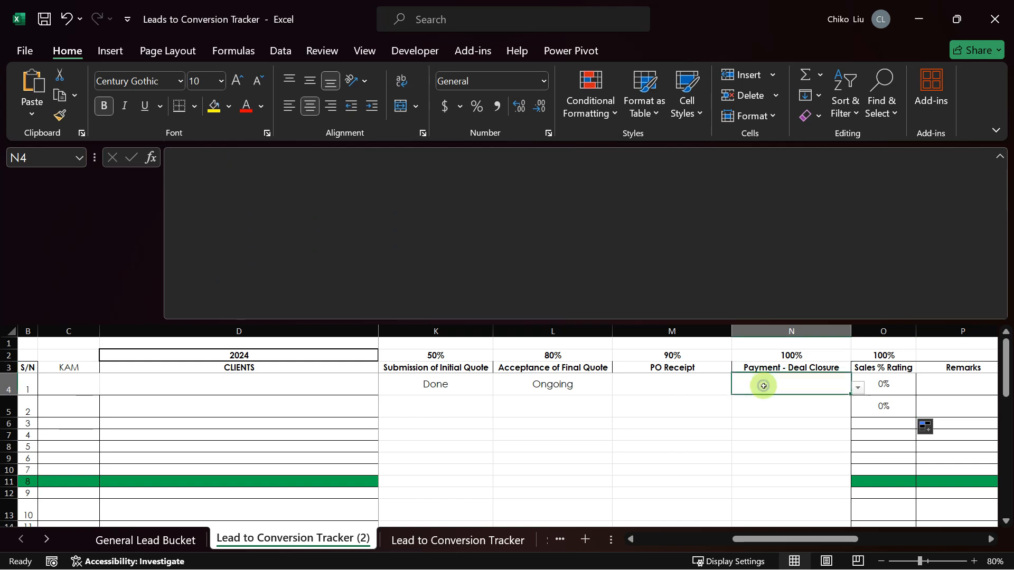
{"action": "key", "text": "Left"}
{"action": "key", "text": "Left"}
{"action": "key", "text": "Left"}
{"action": "key", "text": "Left"}
{"action": "key", "text": "Left"}
{"action": "key", "text": "Left"}
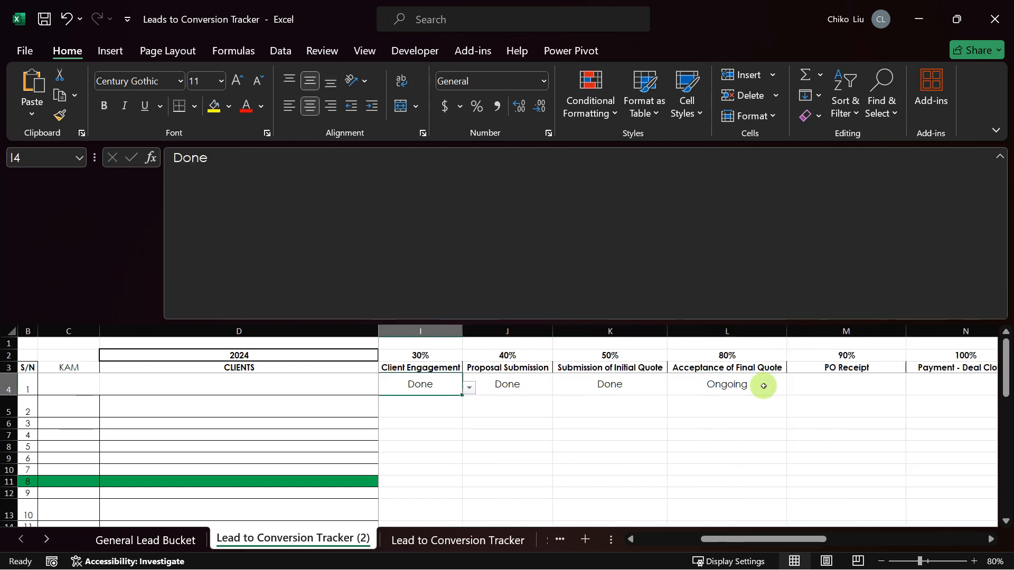
{"action": "left_click", "coordinate": [497, 389]}
{"action": "key", "text": "Escape"}
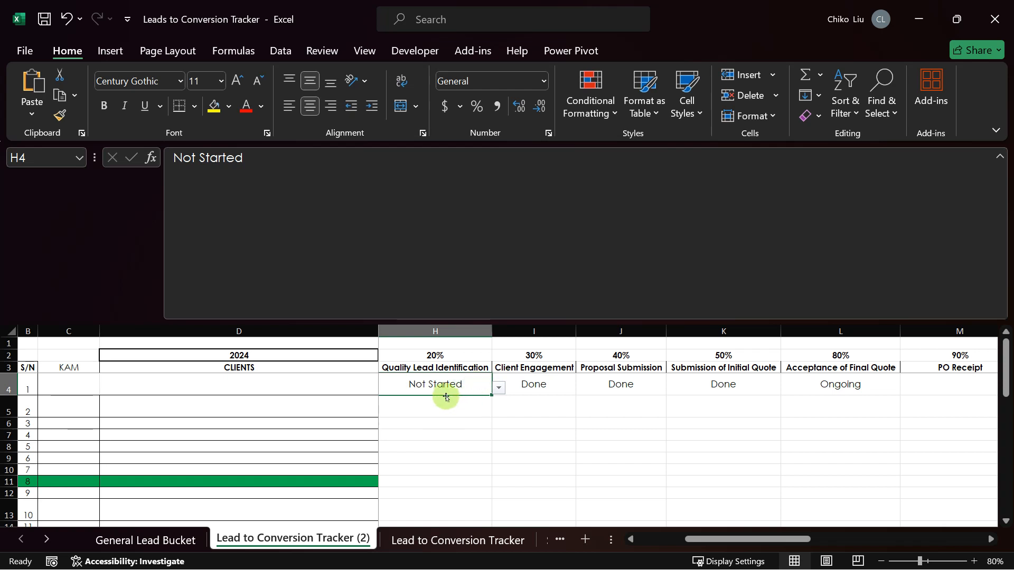
{"action": "left_click", "coordinate": [498, 387]}
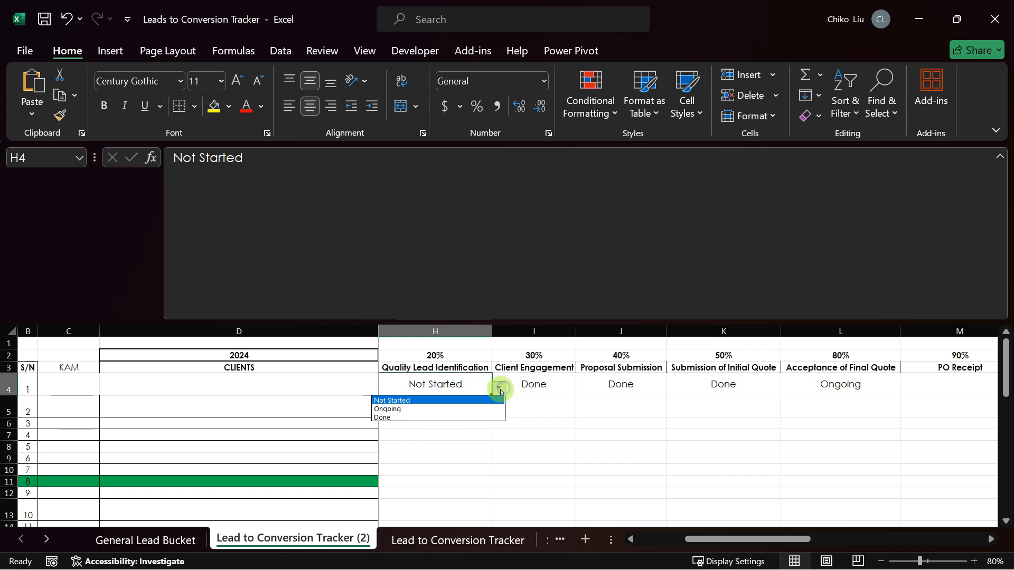
{"action": "left_click", "coordinate": [462, 418]}
Step: Check row 4's Sales % Rating and shrink the formula bar to show more rows
{"action": "key", "text": "Right"}
{"action": "key", "text": "Right"}
{"action": "key", "text": "Right"}
{"action": "key", "text": "Right"}
{"action": "key", "text": "Right"}
{"action": "key", "text": "Right"}
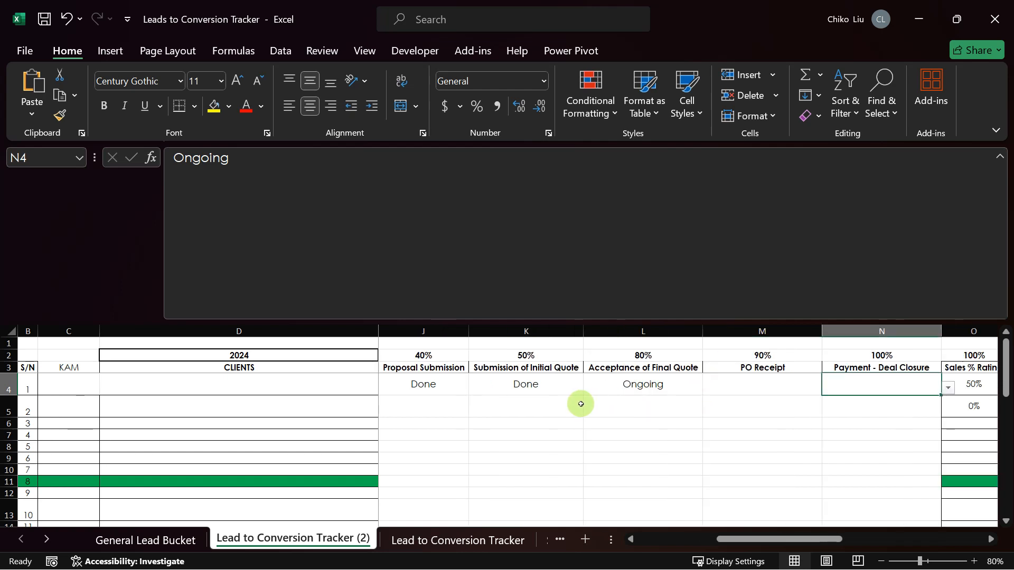
{"action": "key", "text": "Right"}
{"action": "left_click", "coordinate": [539, 385]}
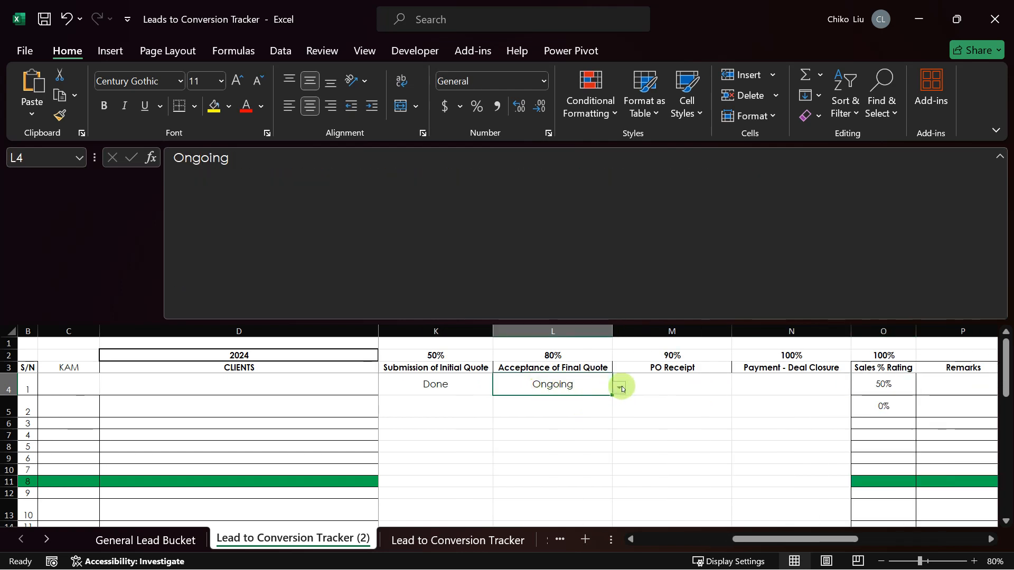
{"action": "left_click_drag", "start_coordinate": [596, 321], "coordinate": [505, 182]}
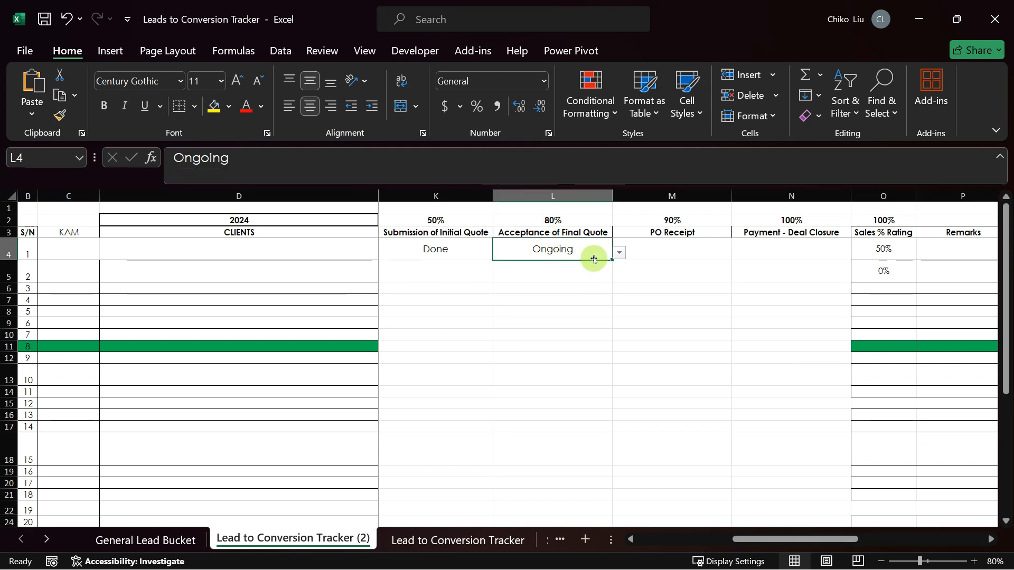
Step: Look through row 4's stage statuses between Client Engagement and Payment - Deal Closure
{"action": "key", "text": "Left"}
{"action": "key", "text": "Left"}
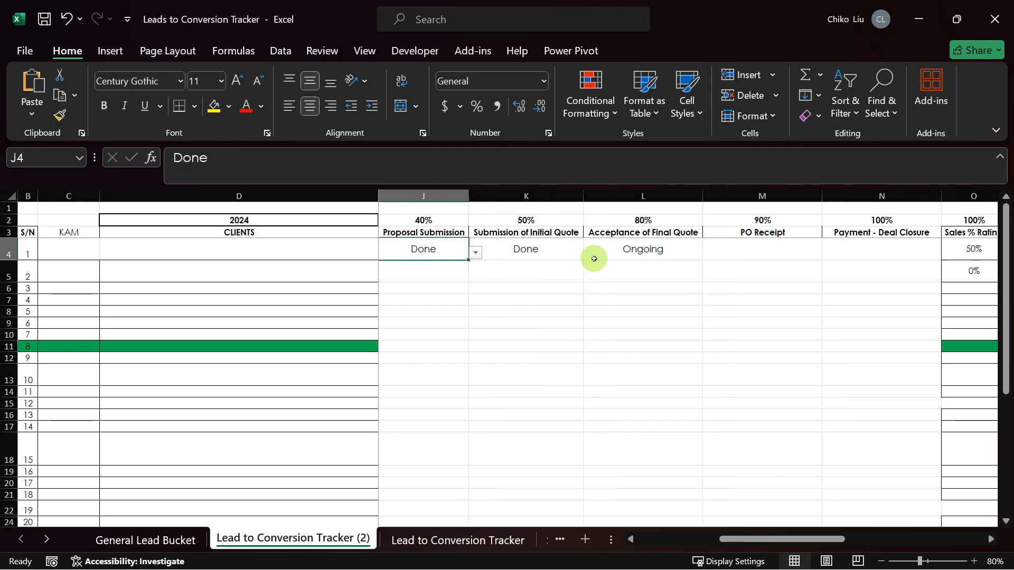
{"action": "key", "text": "Right"}
{"action": "key", "text": "Right"}
{"action": "key", "text": "Right"}
{"action": "key", "text": "Right"}
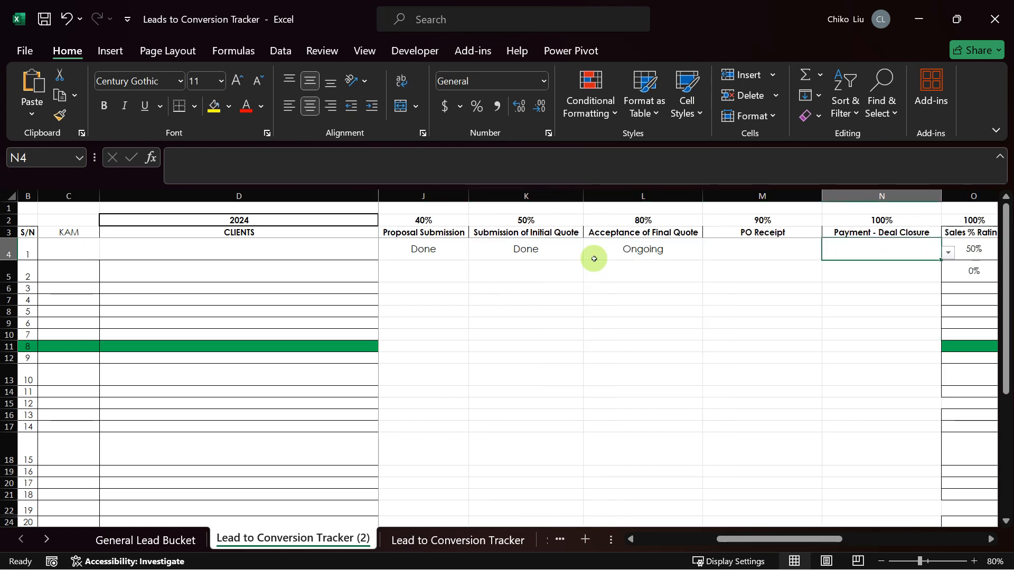
{"action": "key", "text": "Left"}
{"action": "key", "text": "Left"}
{"action": "key", "text": "Left"}
{"action": "key", "text": "Left"}
{"action": "key", "text": "Left"}
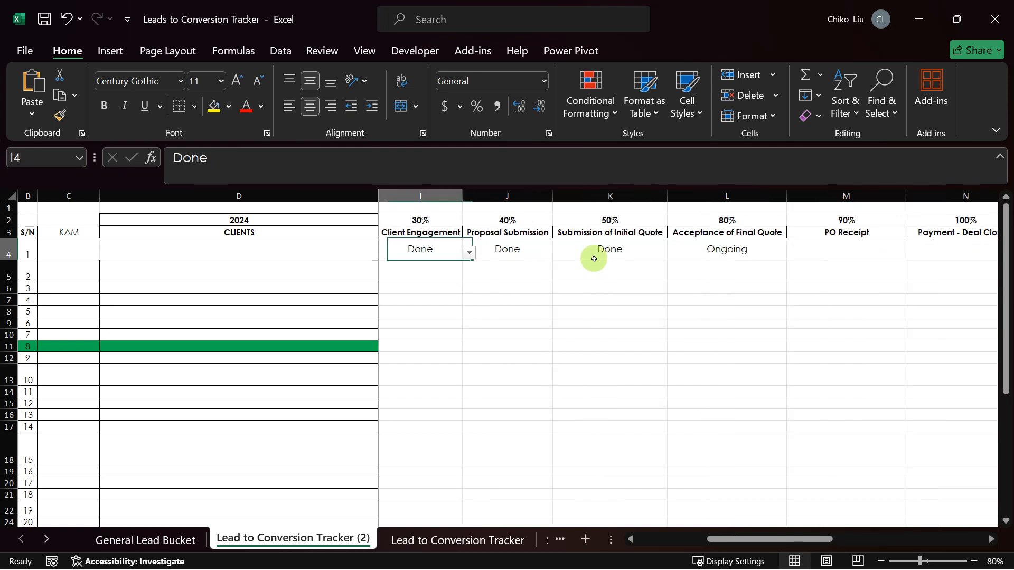
Step: Set up an Equal To highlight rule on stage cells H4:N4 for the value Not Started, using a custom format
{"action": "key", "text": "Left"}
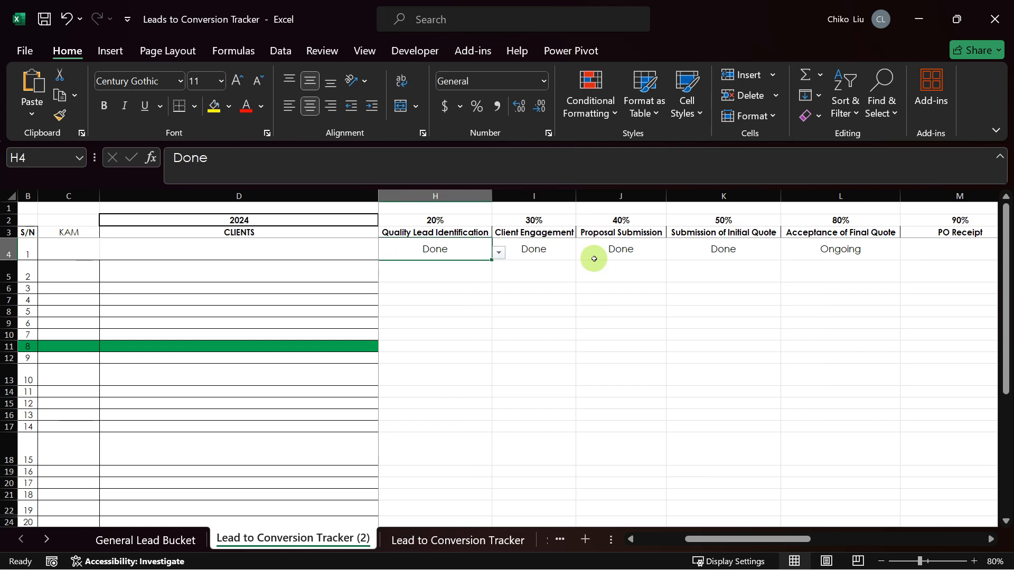
{"action": "key", "text": "ctrl+shift+Right"}
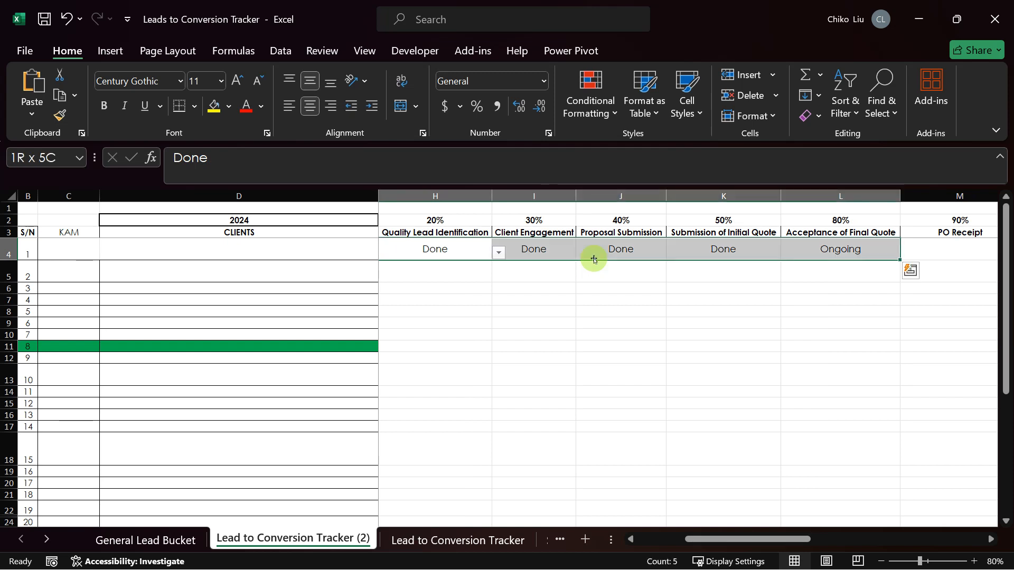
{"action": "key", "text": "shift+Right"}
{"action": "key", "text": "shift+Right"}
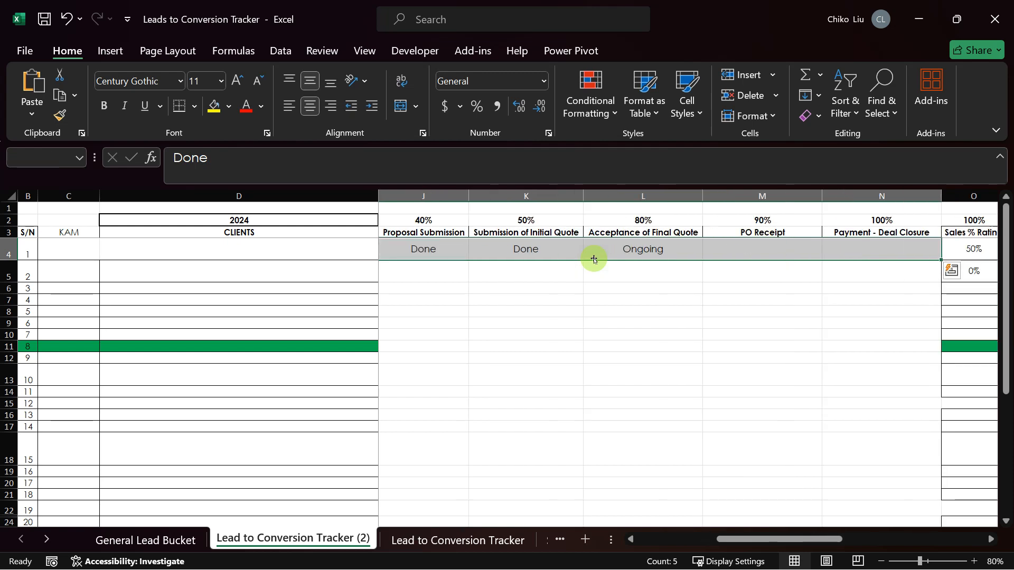
{"action": "left_click", "coordinate": [591, 103]}
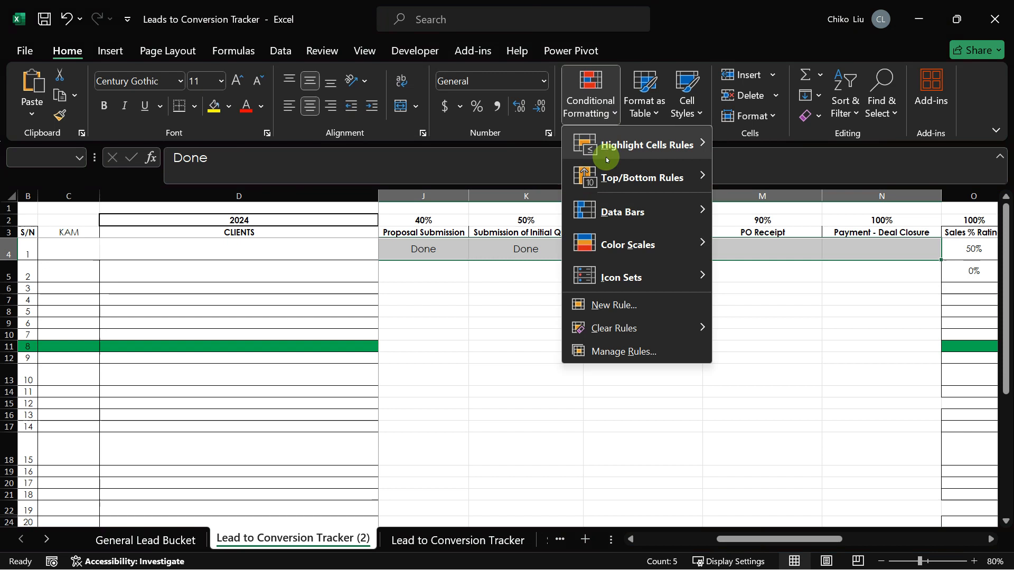
{"action": "mouse_move", "coordinate": [641, 146]}
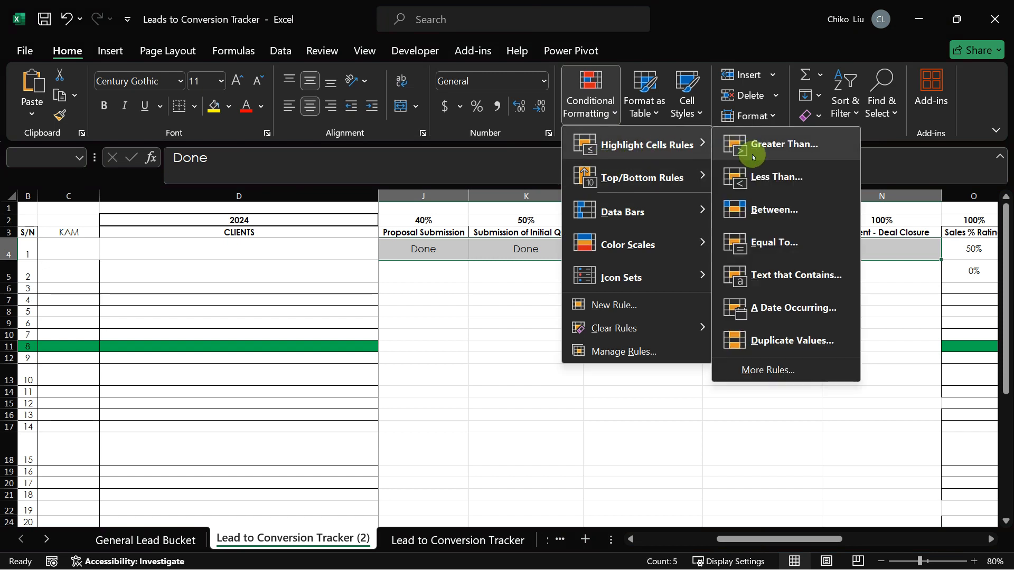
{"action": "left_click", "coordinate": [775, 248]}
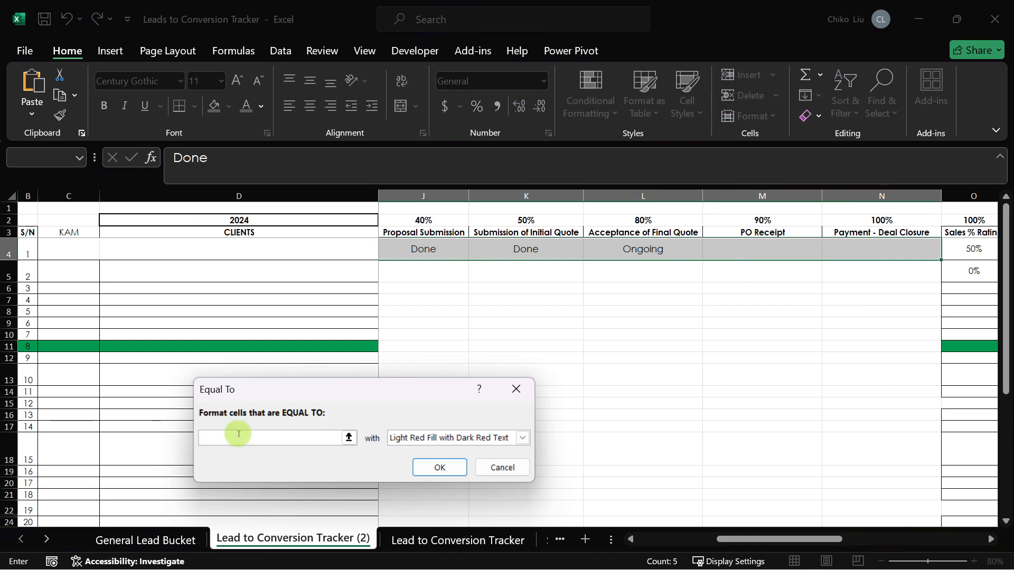
{"action": "left_click_drag", "start_coordinate": [297, 385], "coordinate": [275, 336]}
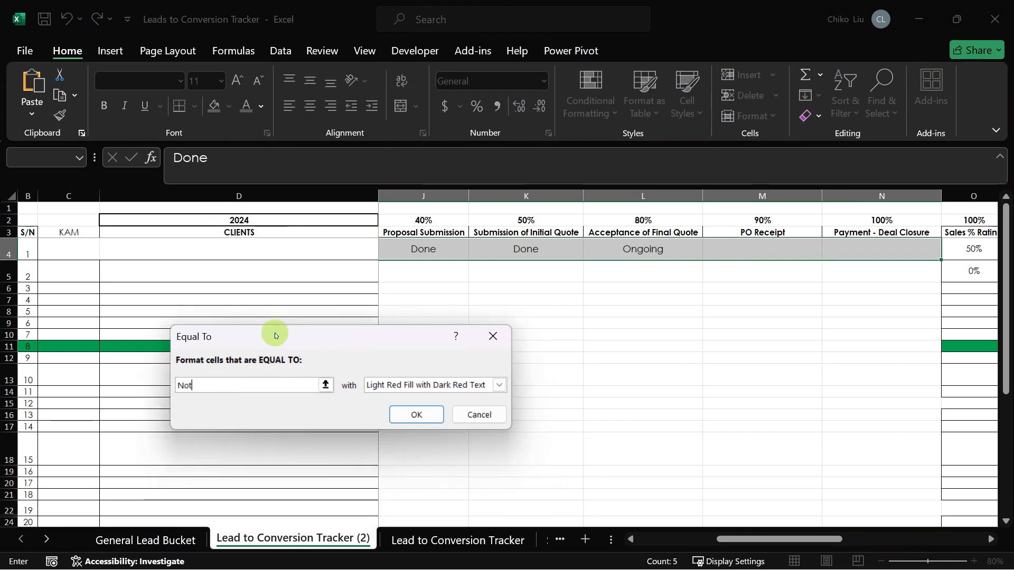
{"action": "type", "text": "Not Started"}
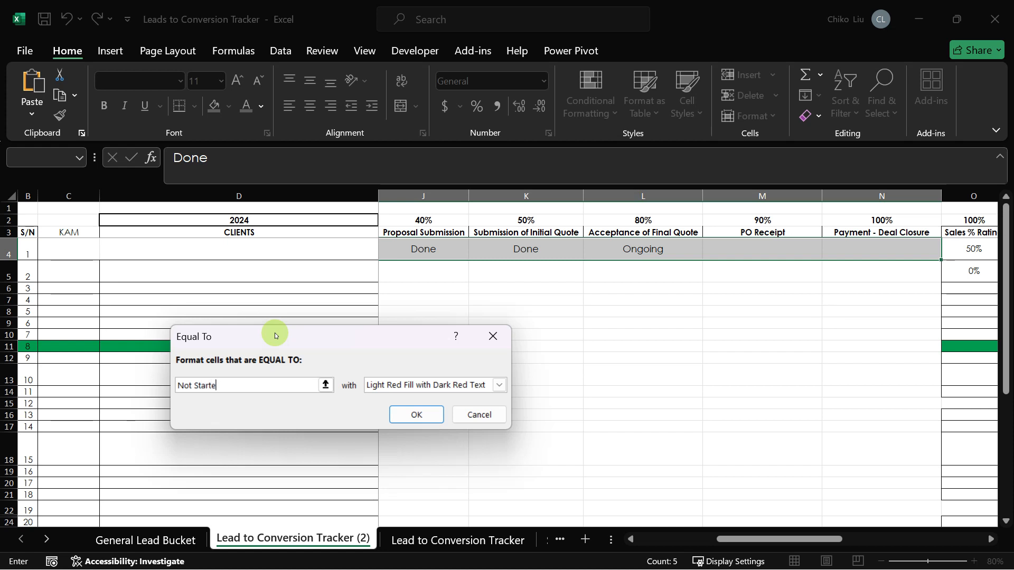
{"action": "left_click", "coordinate": [499, 384]}
{"action": "left_click", "coordinate": [407, 465]}
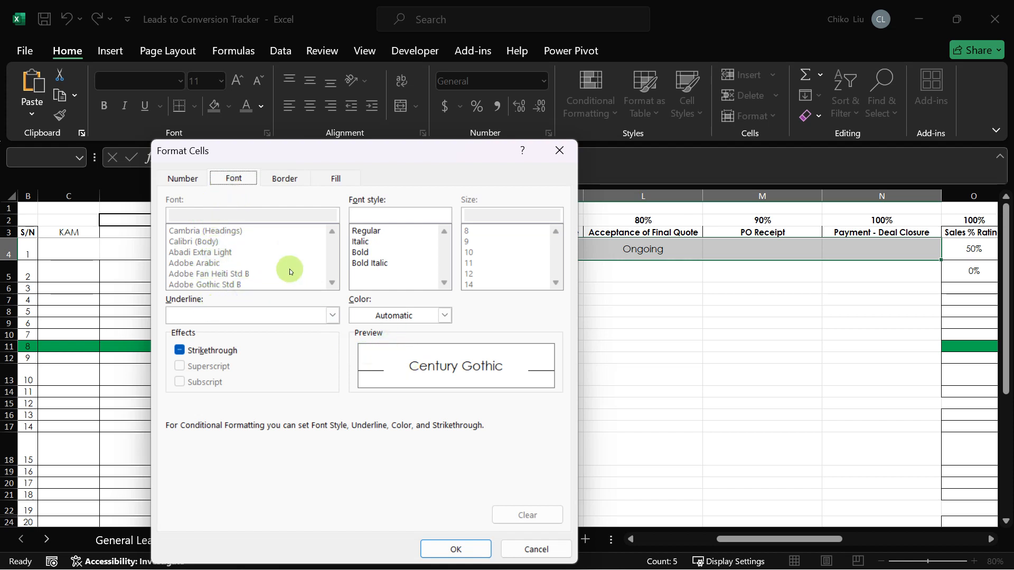
Step: Define the Not Started rule's custom format as bold text in standard red
{"action": "left_click", "coordinate": [365, 231]}
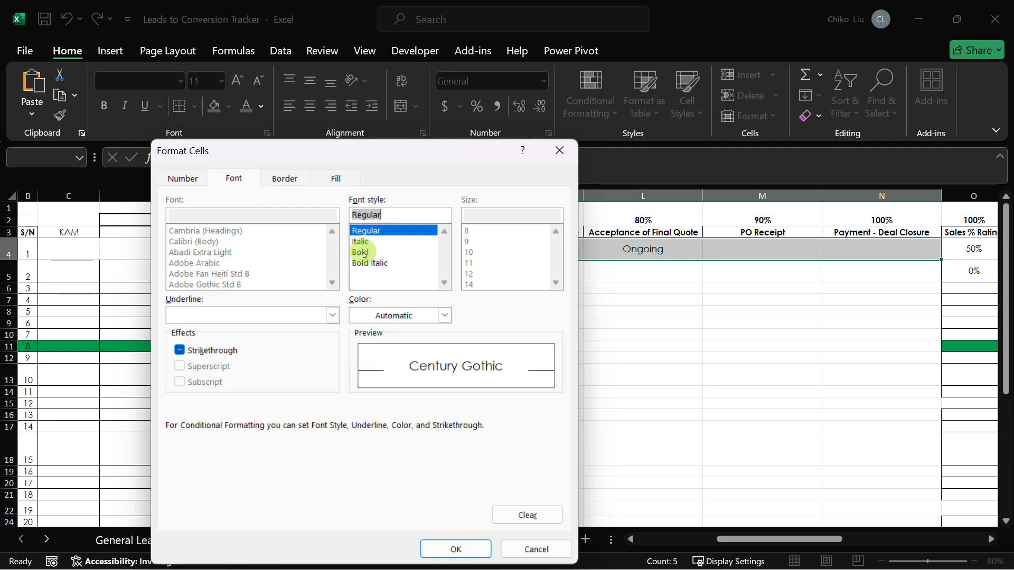
{"action": "left_click", "coordinate": [364, 253]}
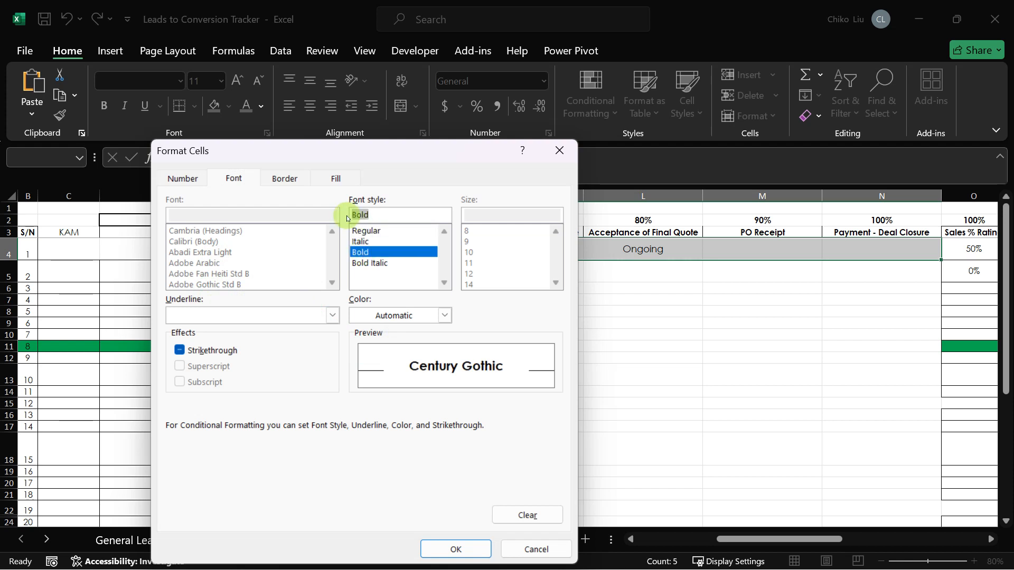
{"action": "left_click", "coordinate": [443, 316]}
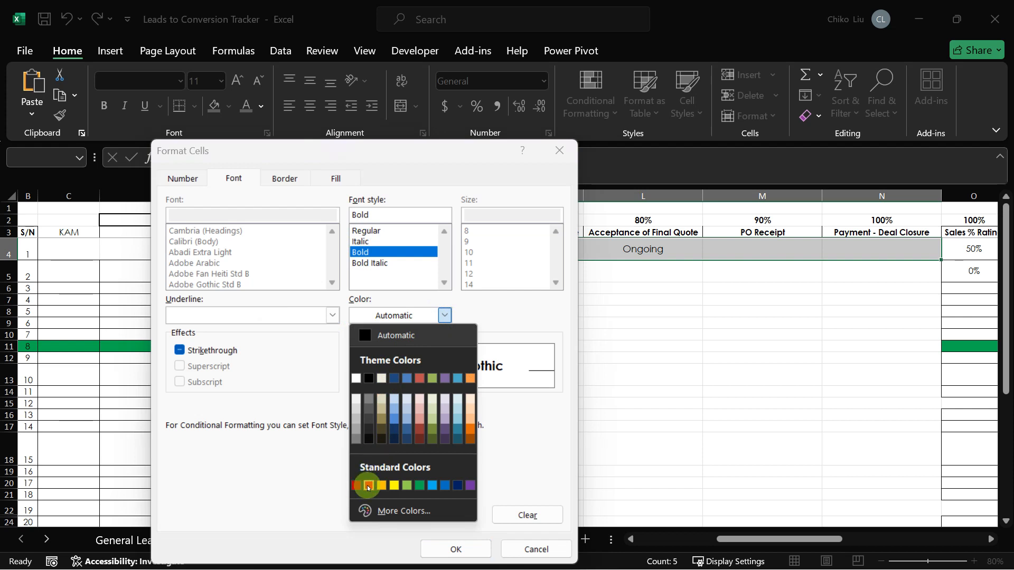
{"action": "left_click", "coordinate": [368, 486]}
{"action": "left_click", "coordinate": [439, 553]}
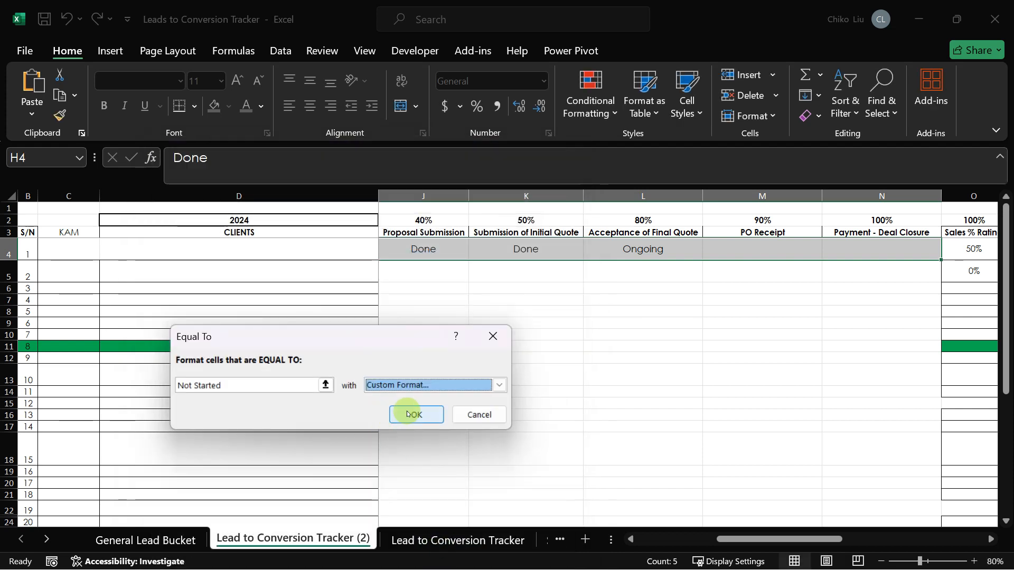
Step: Apply the custom-format highlight rule for Not Started and set the Quality Lead Identification status in H4 to Not Started
{"action": "left_click", "coordinate": [410, 414]}
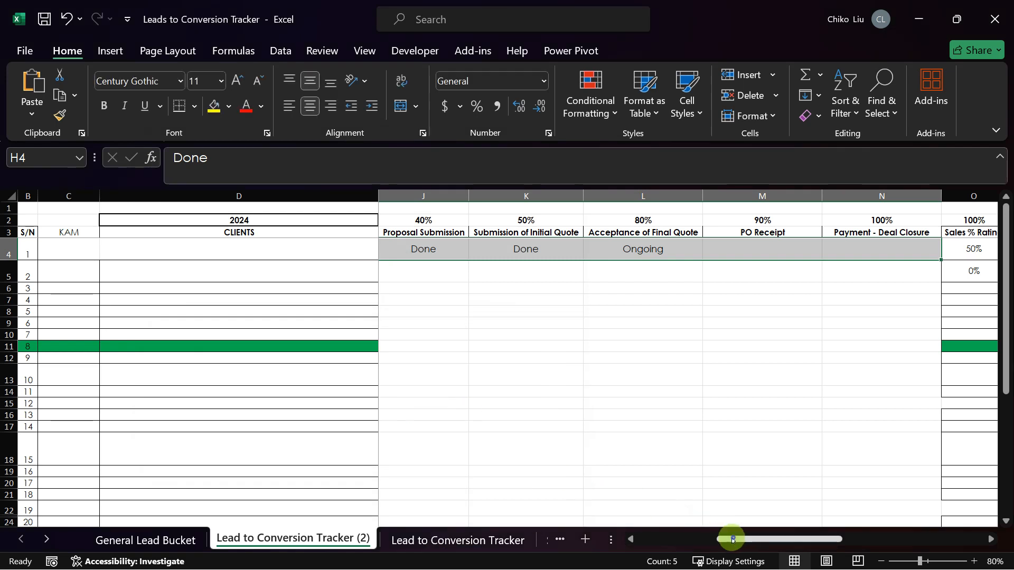
{"action": "left_click_drag", "start_coordinate": [732, 539], "coordinate": [636, 543]}
{"action": "left_click", "coordinate": [703, 253]}
{"action": "left_click", "coordinate": [660, 264]}
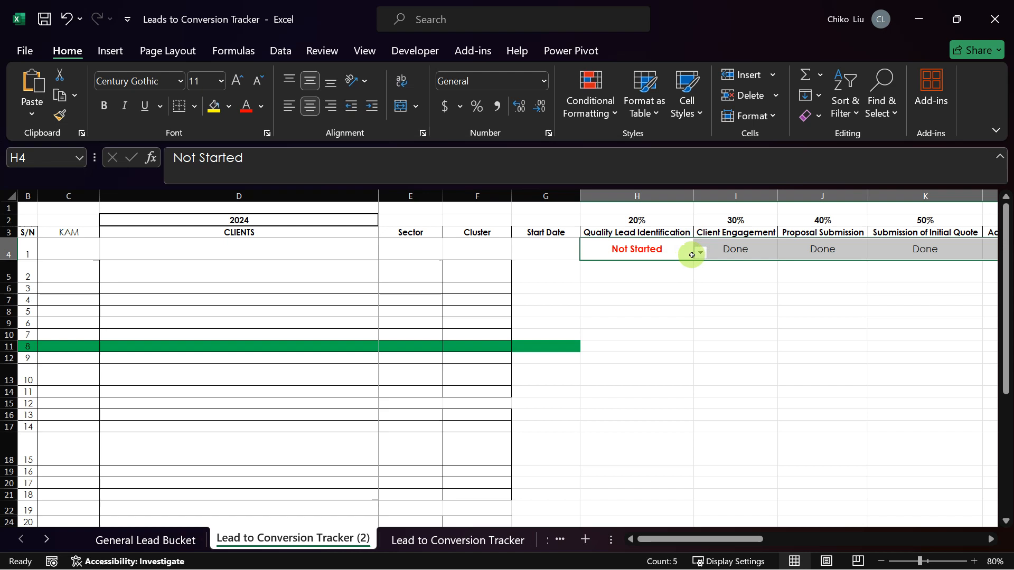
Step: Create an Equal To highlight rule on the selected row 4 statuses for "Ongoing", using a custom format
{"action": "left_click", "coordinate": [605, 105]}
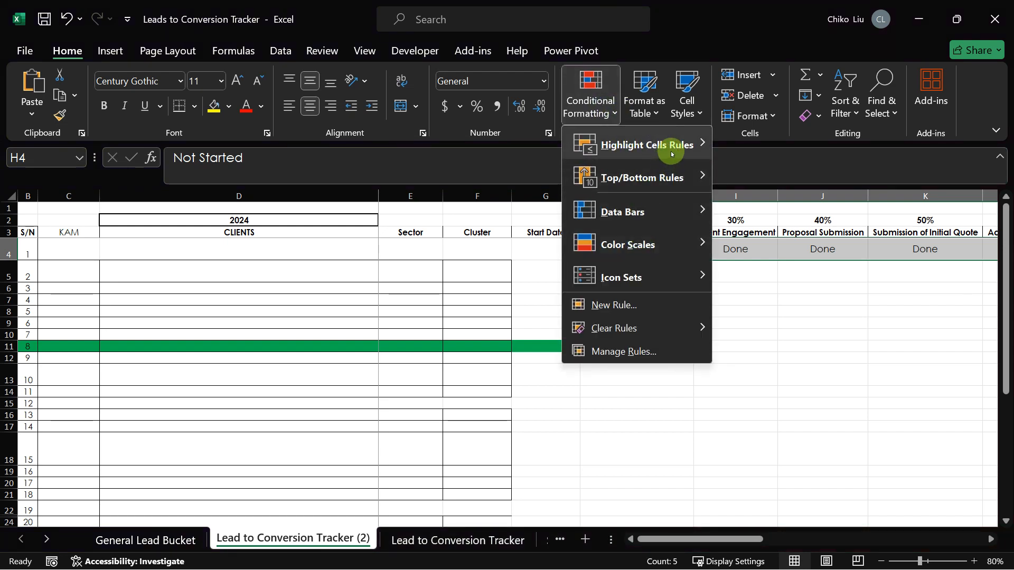
{"action": "mouse_move", "coordinate": [681, 144]}
{"action": "left_click", "coordinate": [754, 242]}
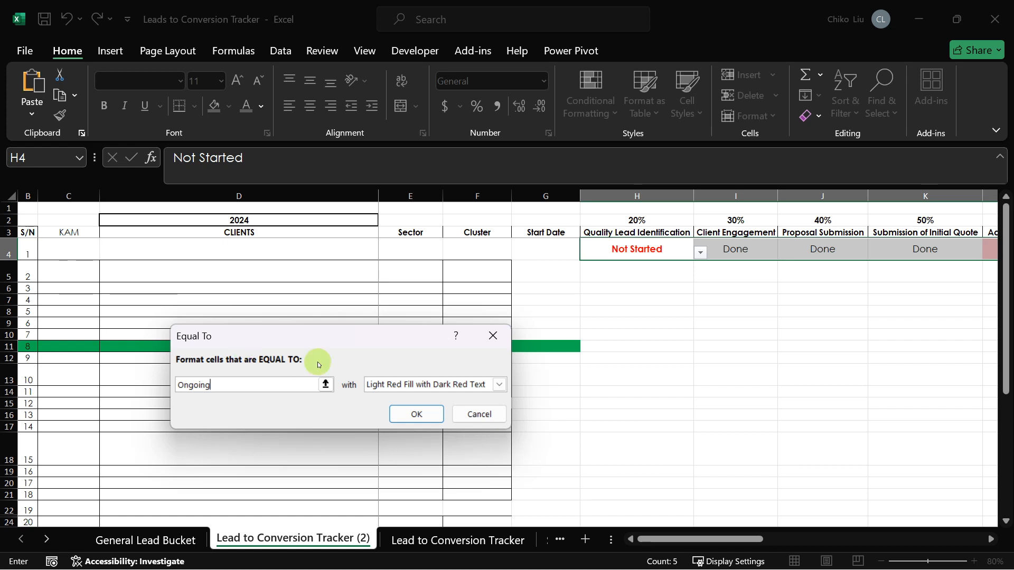
{"action": "left_click", "coordinate": [403, 384]}
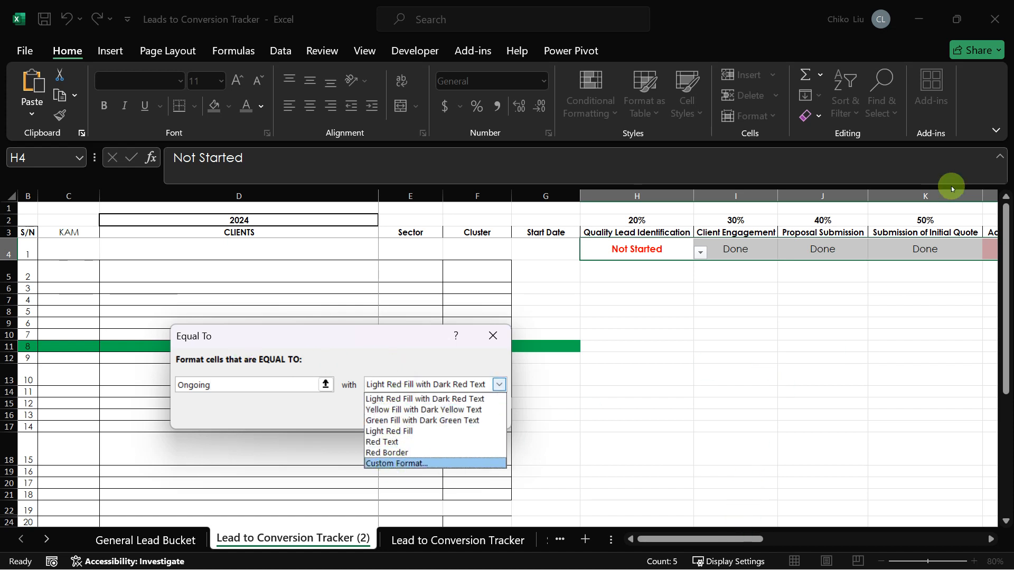
{"action": "left_click", "coordinate": [400, 463]}
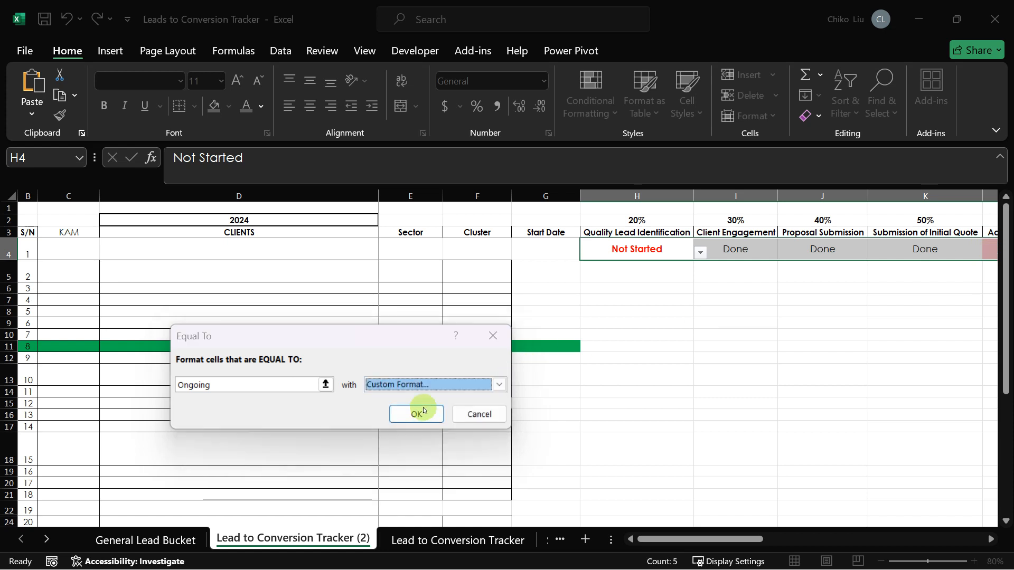
Step: Try a light yellow-green custom font color for the Ongoing format
{"action": "left_click", "coordinate": [376, 313]}
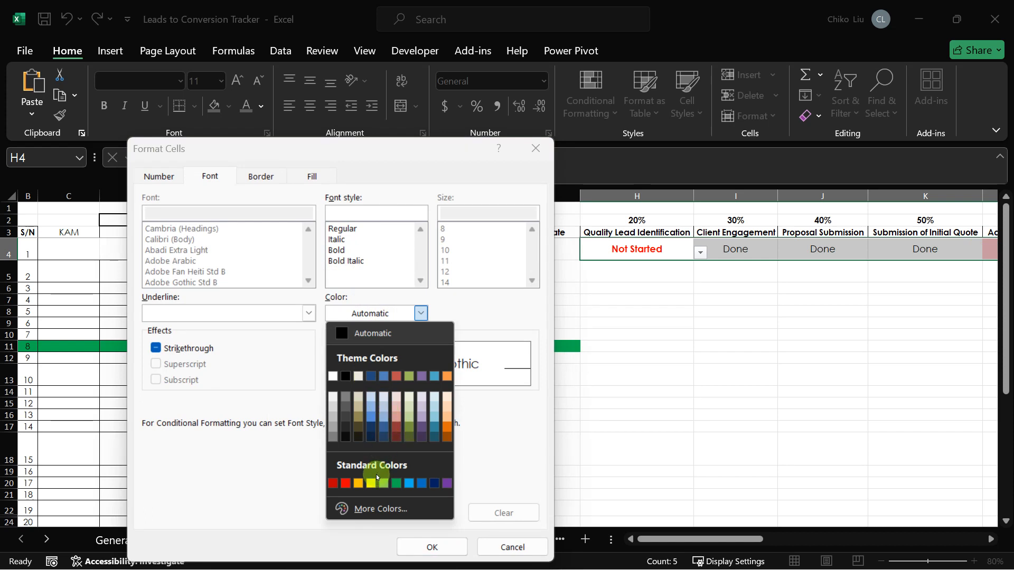
{"action": "left_click", "coordinate": [373, 509]}
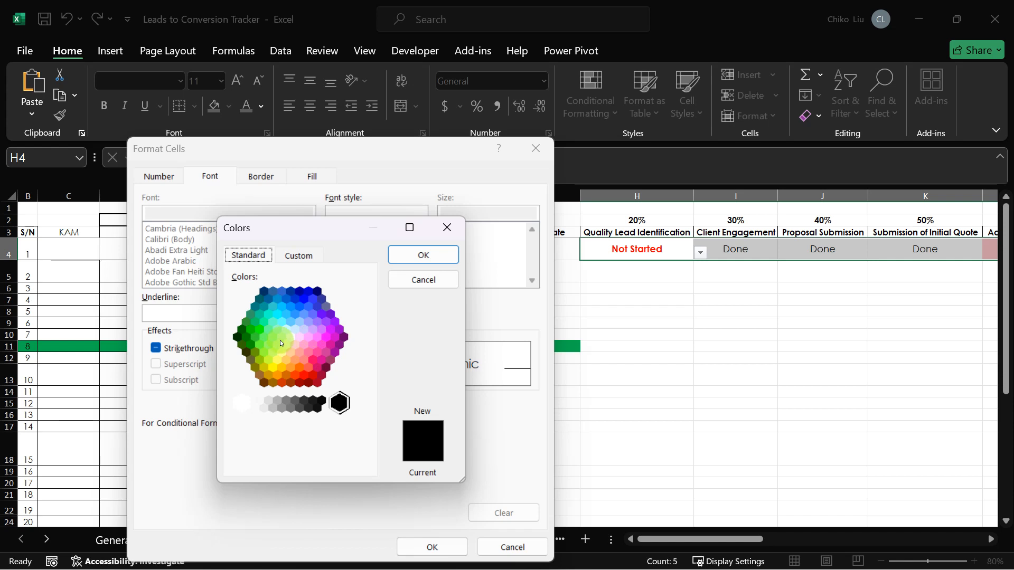
{"action": "left_click", "coordinate": [273, 352]}
{"action": "left_click", "coordinate": [420, 251]}
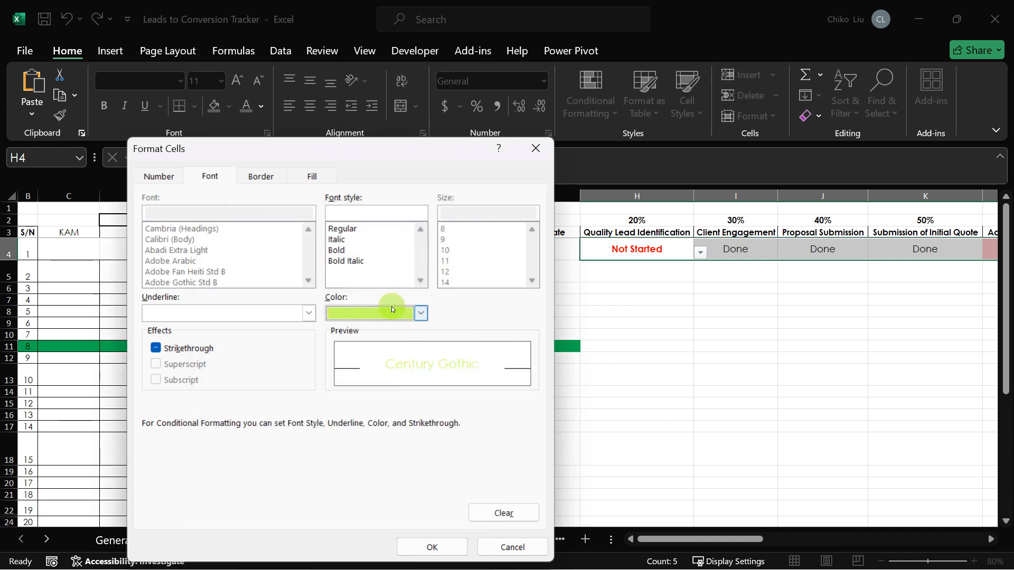
Step: Set the Ongoing format to bold with a light orange theme font color and apply the rule
{"action": "left_click", "coordinate": [338, 250]}
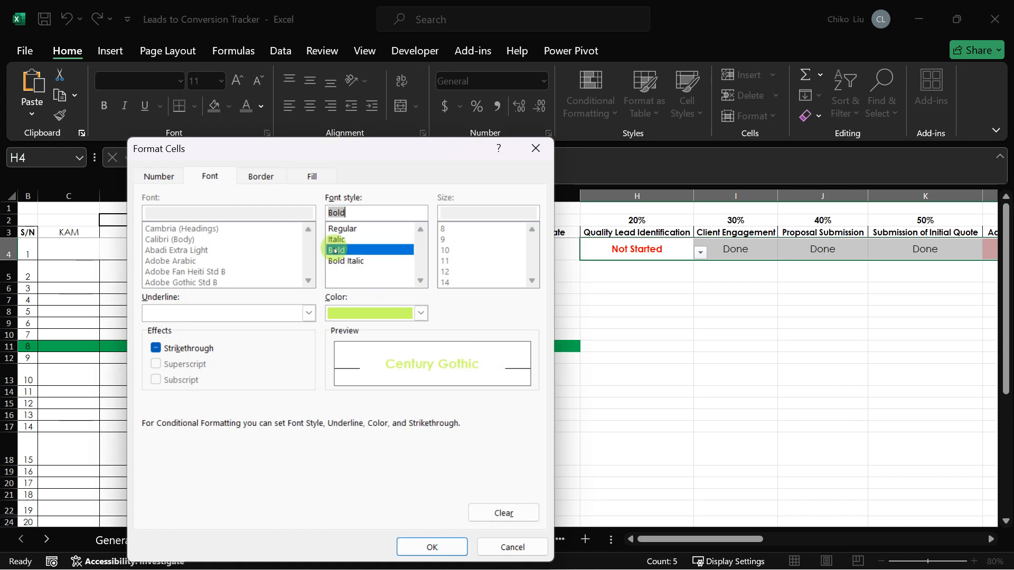
{"action": "left_click", "coordinate": [421, 313]}
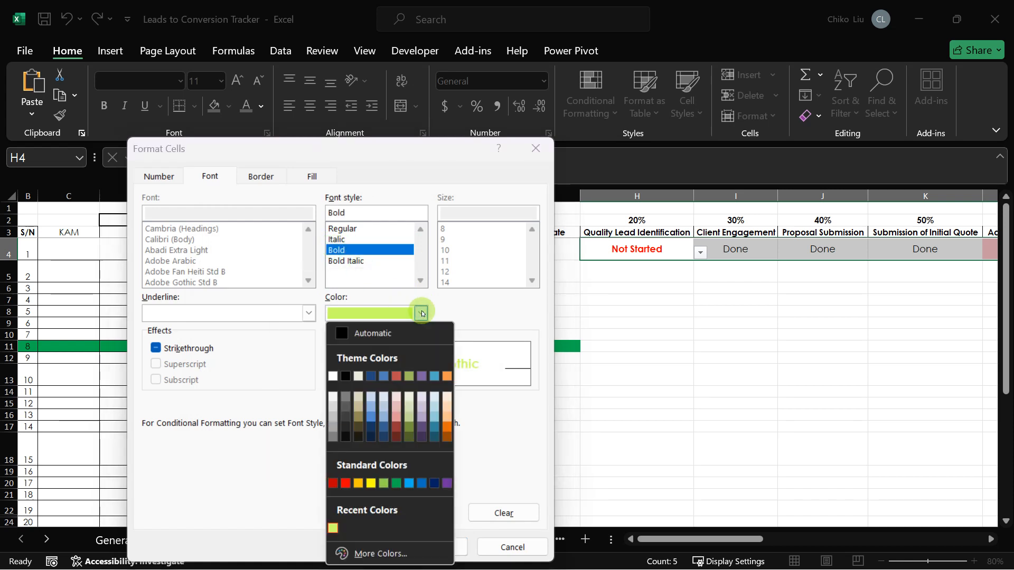
{"action": "left_click", "coordinate": [447, 411]}
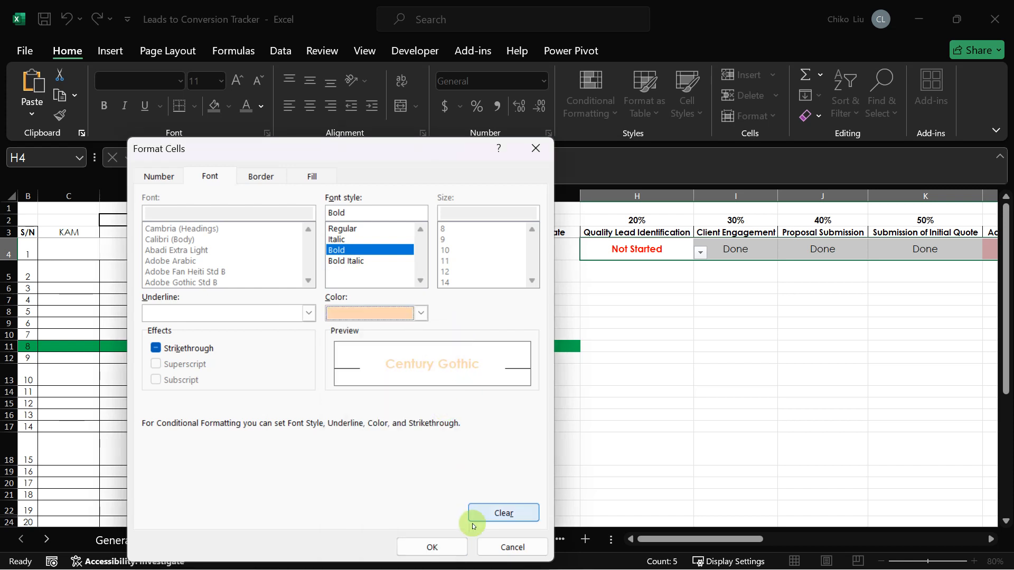
{"action": "left_click", "coordinate": [421, 312]}
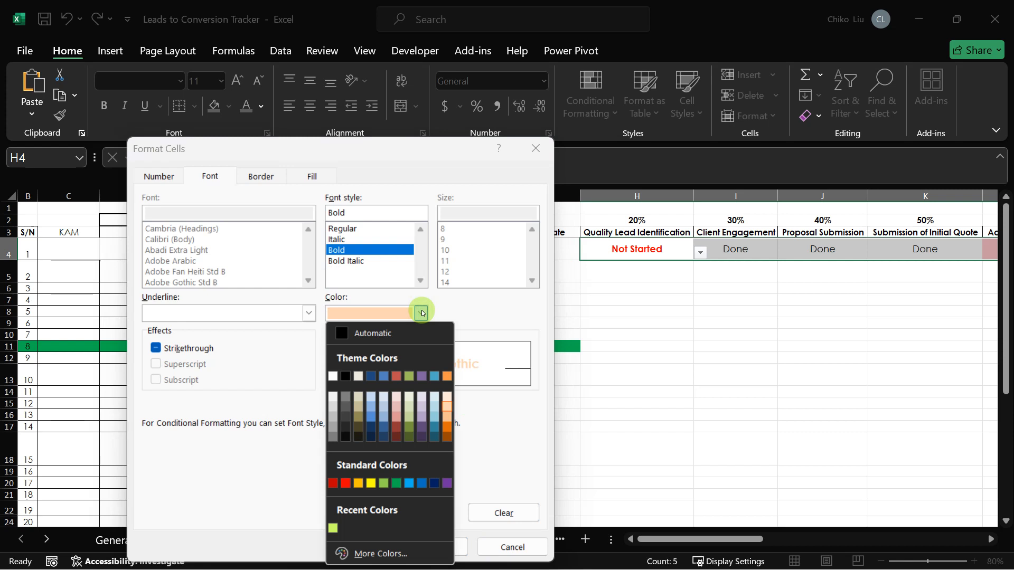
{"action": "left_click", "coordinate": [410, 422]}
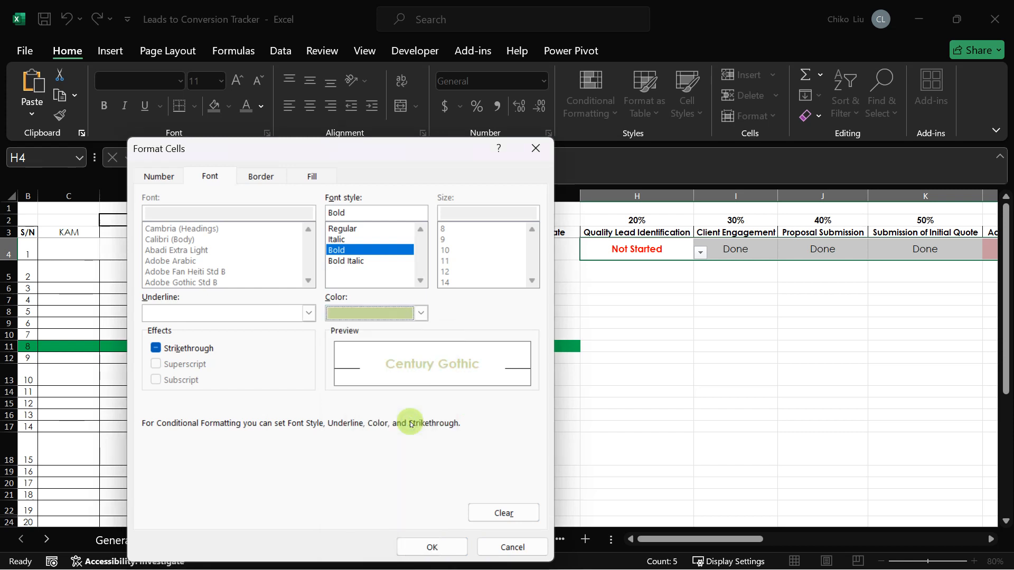
{"action": "left_click", "coordinate": [421, 313]}
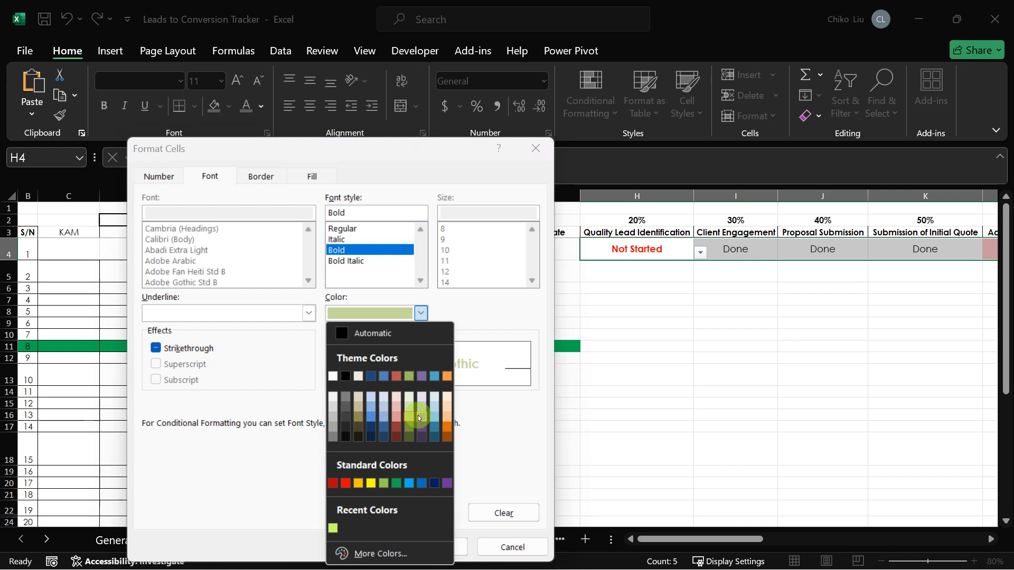
{"action": "left_click", "coordinate": [448, 426]}
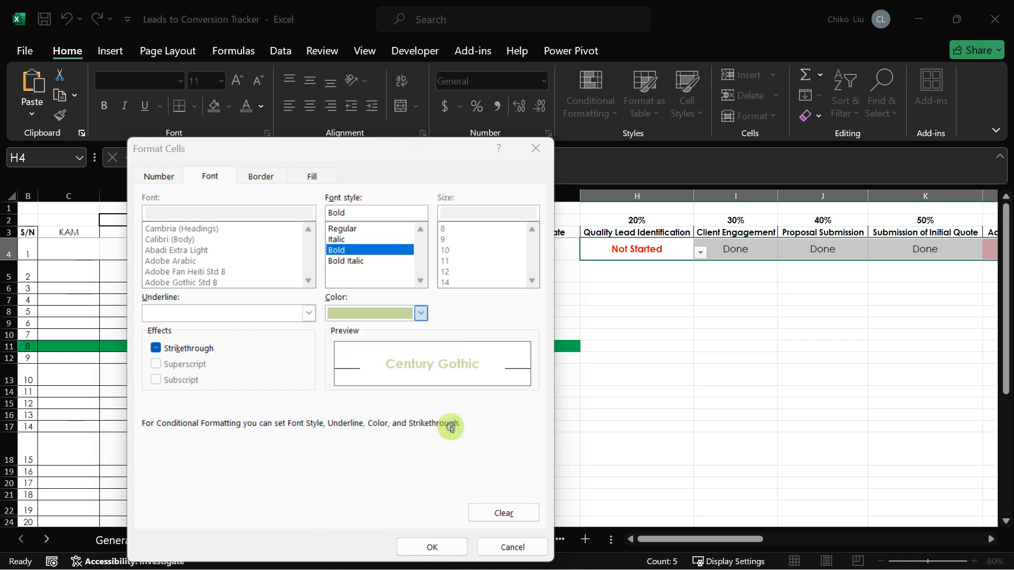
{"action": "left_click", "coordinate": [421, 313]}
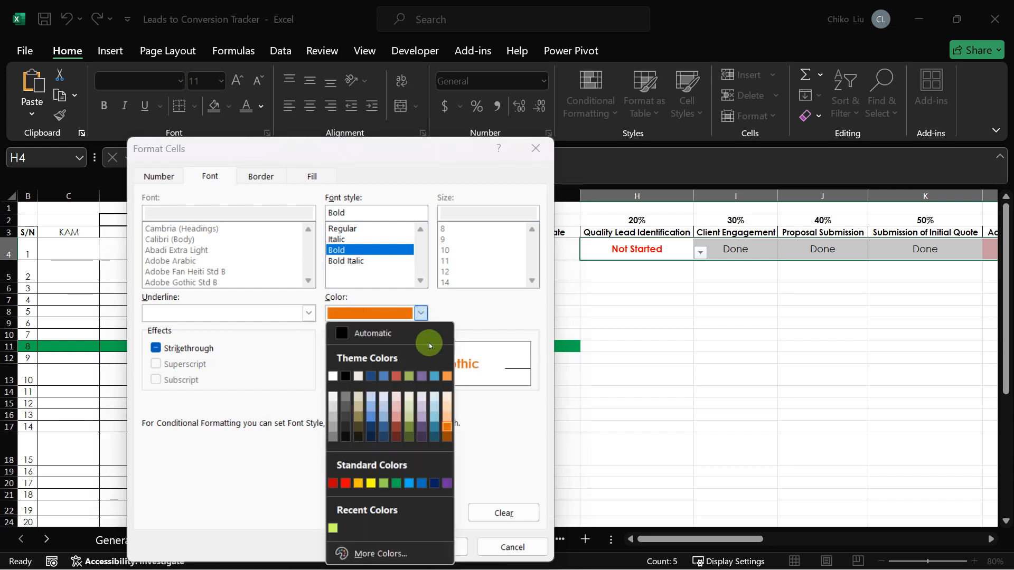
{"action": "left_click", "coordinate": [449, 418]}
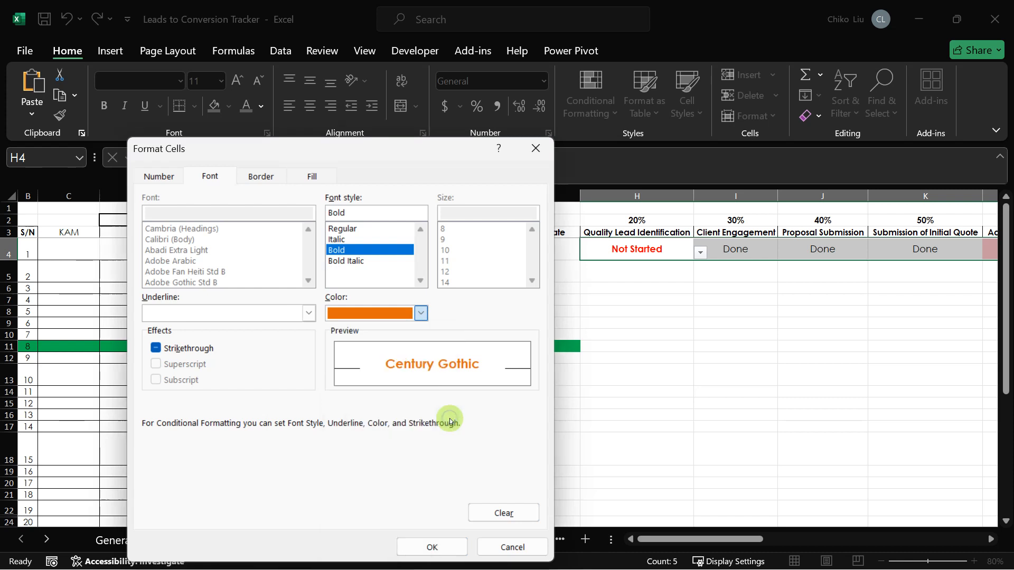
{"action": "left_click", "coordinate": [436, 557]}
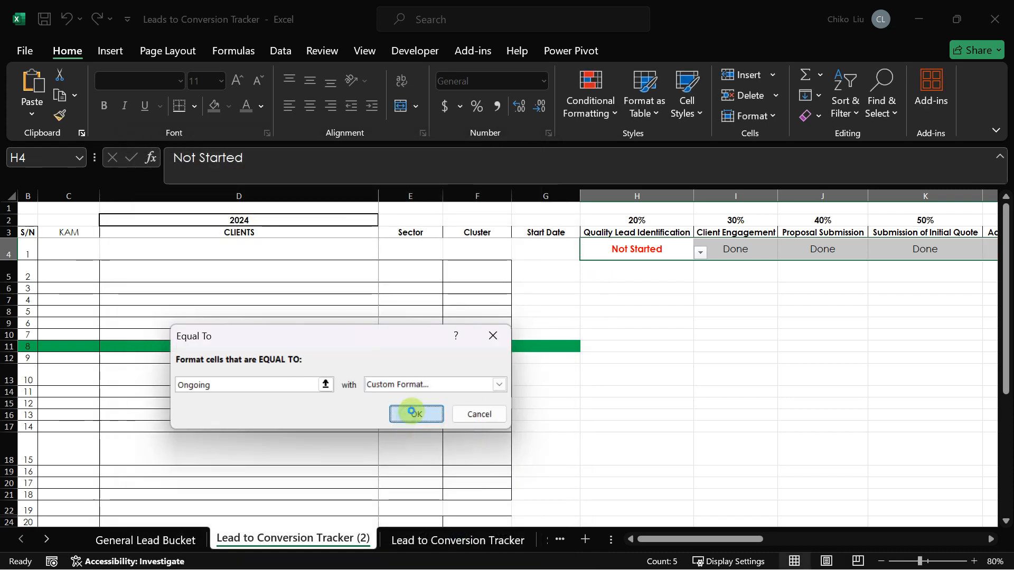
{"action": "left_click", "coordinate": [415, 414]}
Step: Examine the status formatting across row 4, from Quality Lead Identification to PO Receipt
{"action": "left_click", "coordinate": [602, 248]}
{"action": "scroll", "coordinate": [602, 248], "scroll_direction": "down", "scroll_amount": 7}
{"action": "left_click", "coordinate": [602, 249]}
{"action": "scroll", "coordinate": [602, 248], "scroll_direction": "down", "scroll_amount": 16}
{"action": "left_click", "coordinate": [603, 248]}
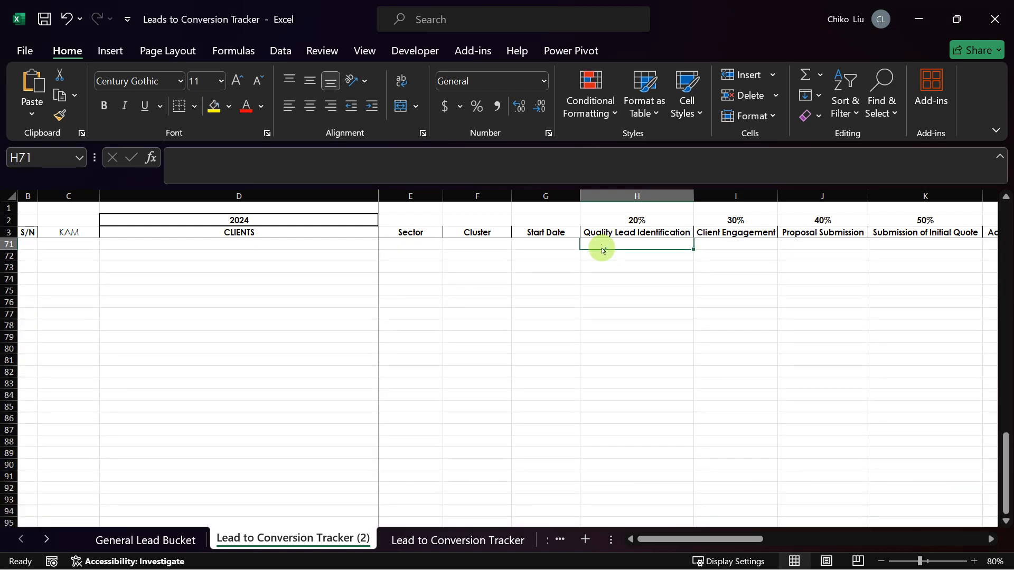
{"action": "scroll", "coordinate": [602, 248], "scroll_direction": "up", "scroll_amount": 20}
{"action": "left_click", "coordinate": [603, 248]}
{"action": "key", "text": "Right"}
{"action": "key", "text": "Right"}
{"action": "key", "text": "Right"}
{"action": "key", "text": "Right"}
{"action": "key", "text": "Right"}
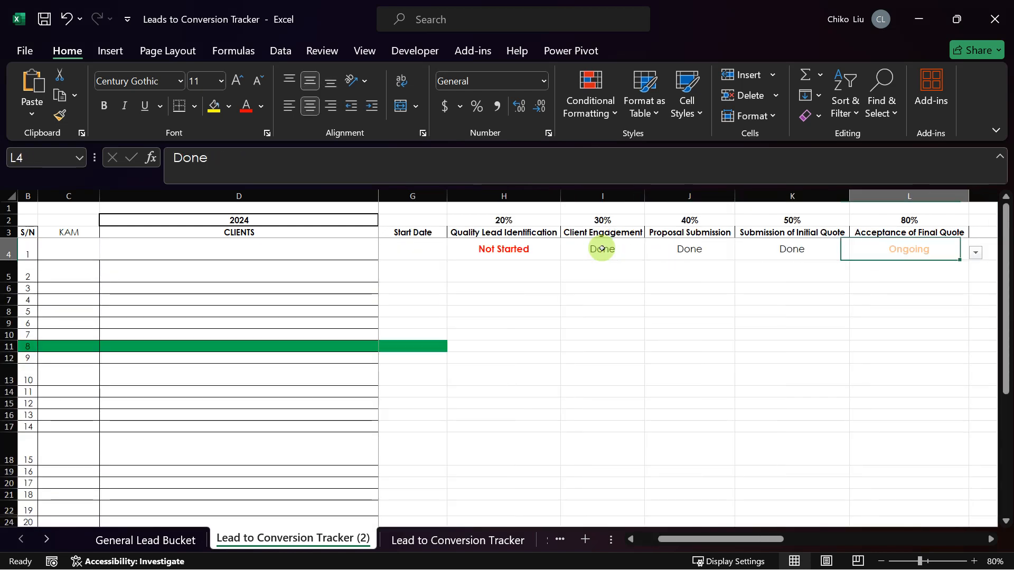
{"action": "key", "text": "Left"}
{"action": "key", "text": "Right"}
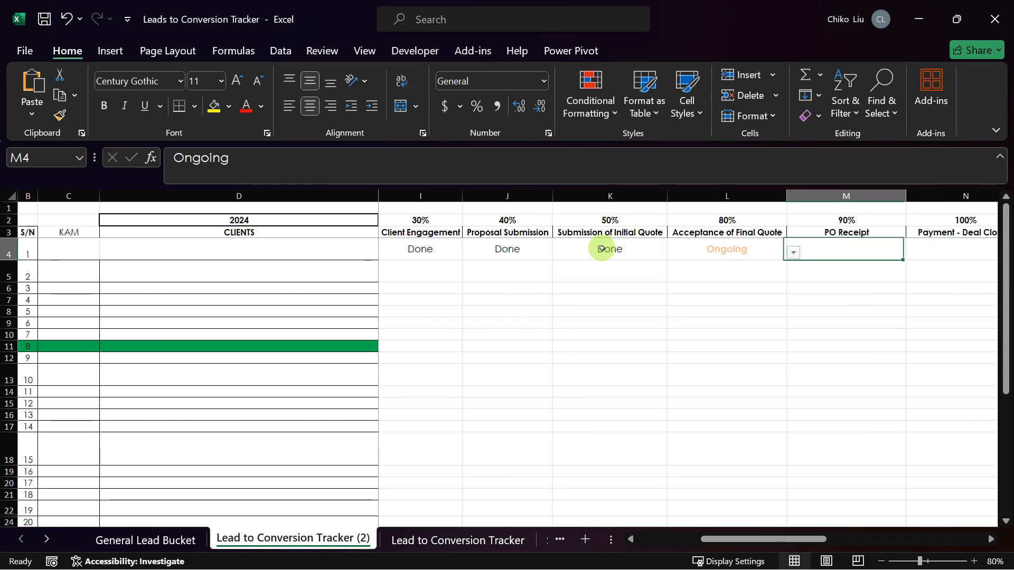
Step: Create an Equal To highlight rule on the row 4 statuses H4:N4 for "Done", using a custom format
{"action": "key", "text": "Left"}
{"action": "key", "text": "Left"}
{"action": "key", "text": "Left"}
{"action": "key", "text": "Left"}
{"action": "key", "text": "Left"}
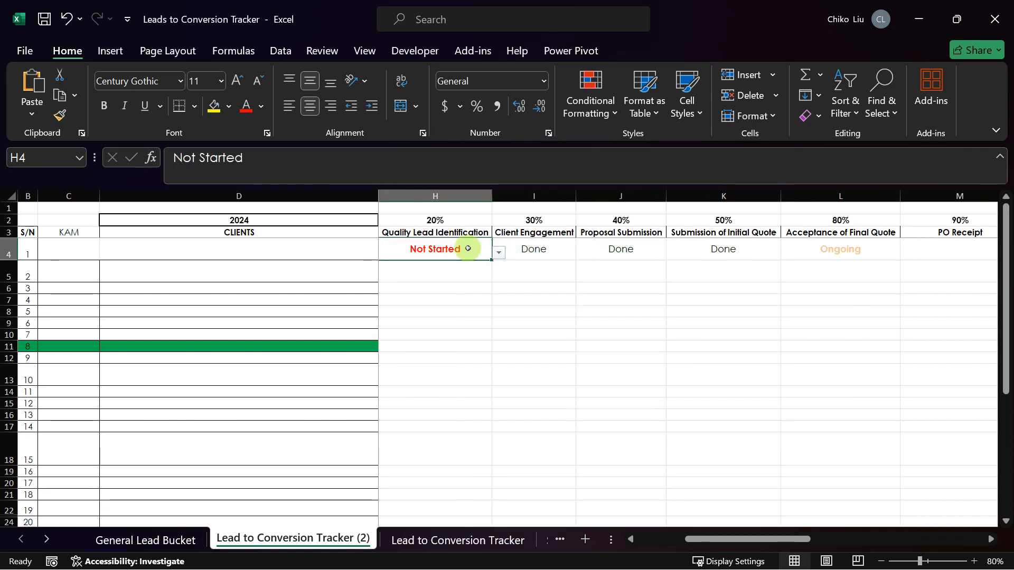
{"action": "key", "text": "shift+Right"}
{"action": "key", "text": "shift+Right"}
{"action": "key", "text": "shift+Right"}
{"action": "key", "text": "shift+Right"}
{"action": "key", "text": "shift+Right"}
{"action": "key", "text": "shift+Right"}
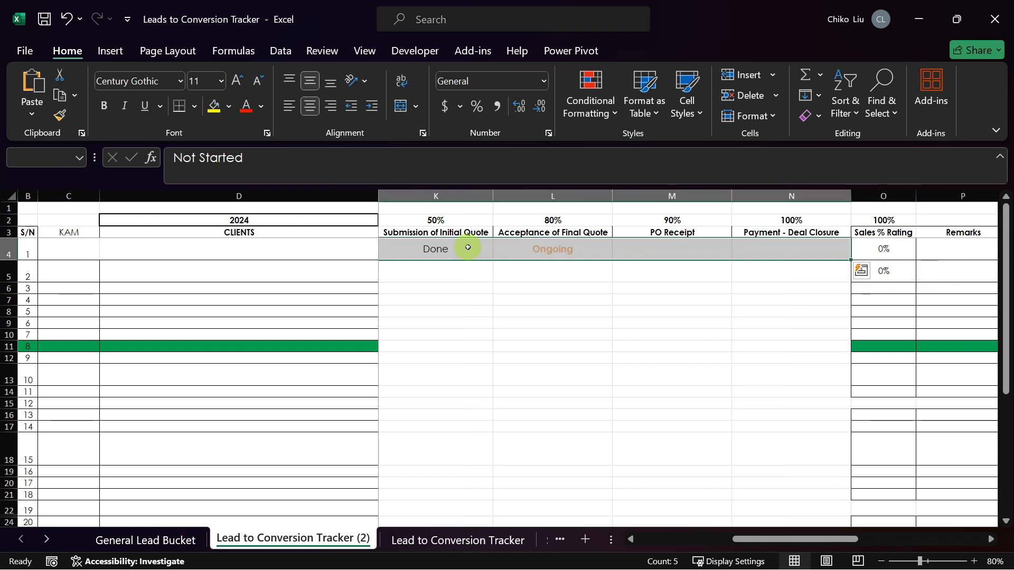
{"action": "left_click", "coordinate": [585, 113]}
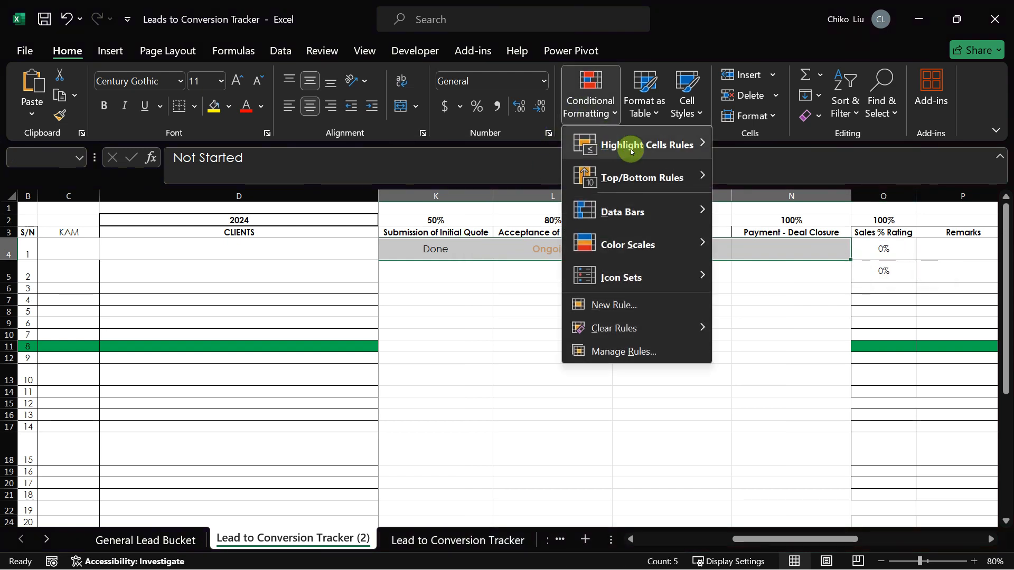
{"action": "mouse_move", "coordinate": [631, 151]}
{"action": "left_click", "coordinate": [777, 241]}
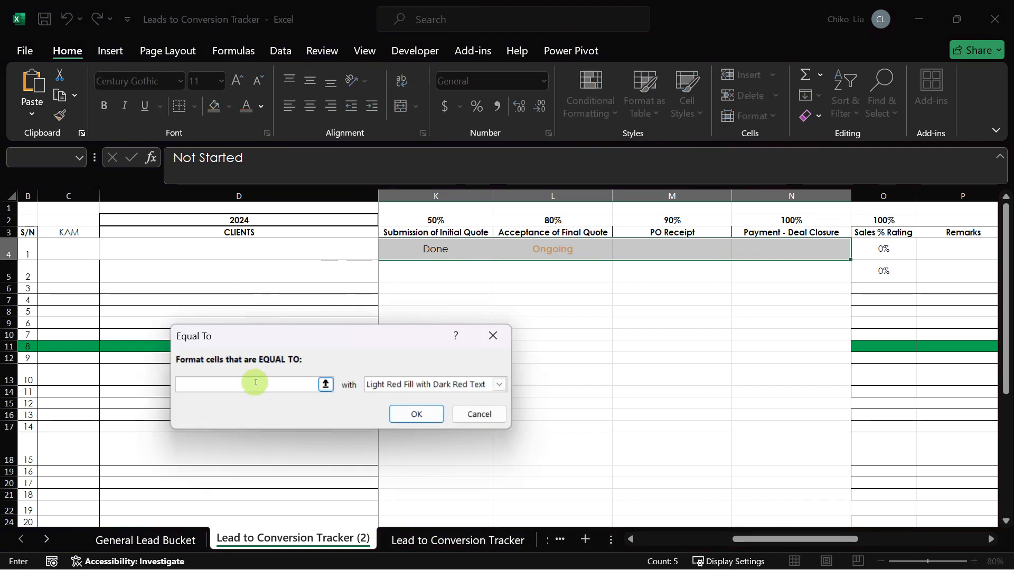
{"action": "type", "text": "Done"}
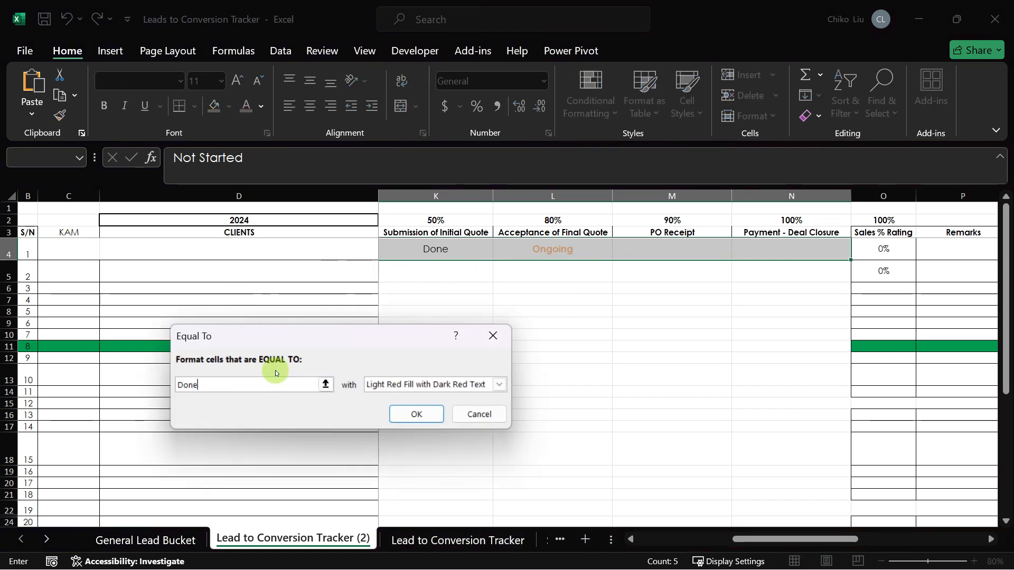
{"action": "left_click", "coordinate": [428, 386]}
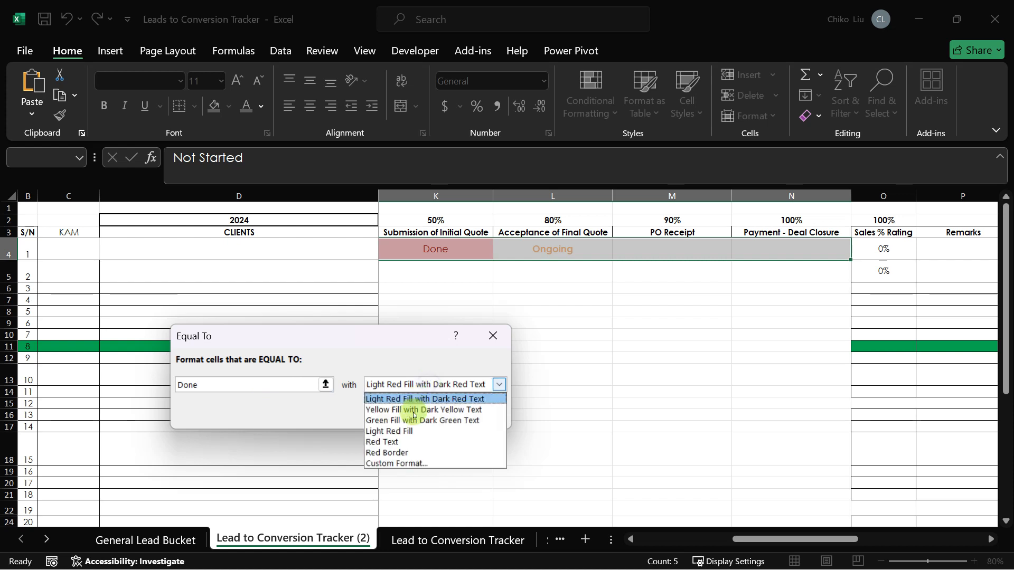
{"action": "left_click", "coordinate": [401, 462]}
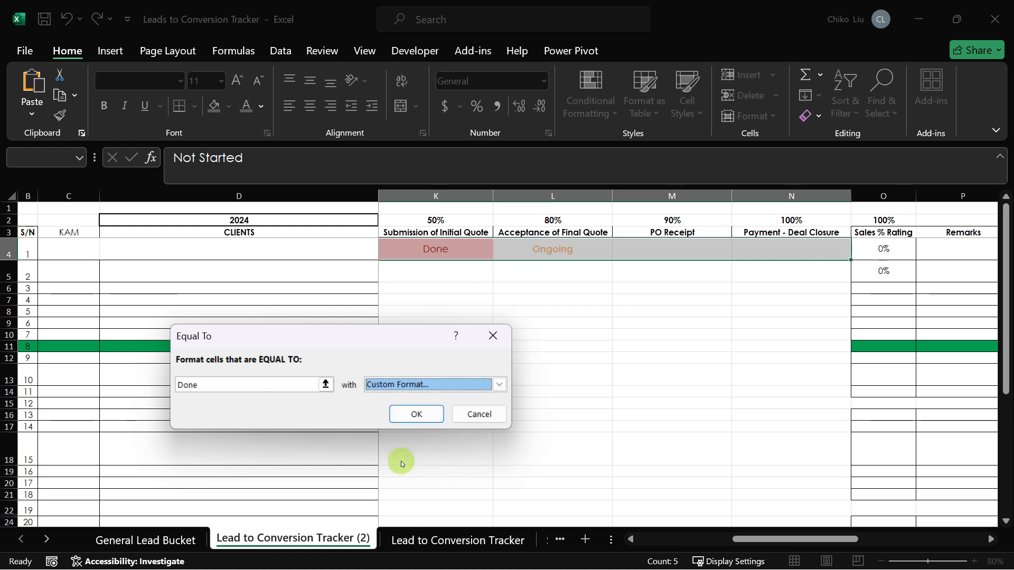
Step: Set the Done format to bold with a medium green custom font color and apply the rule
{"action": "left_click", "coordinate": [421, 313]}
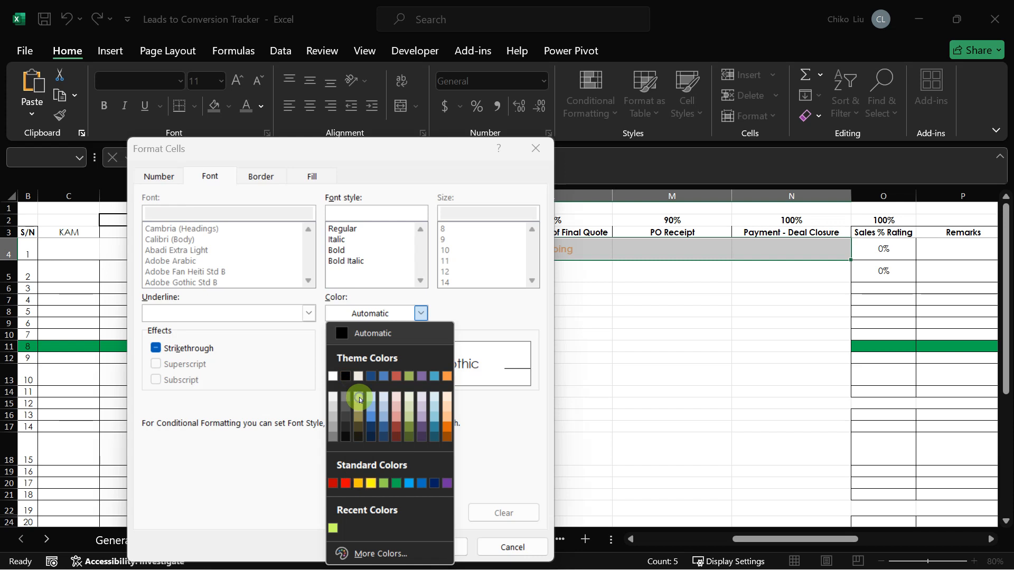
{"action": "left_click", "coordinate": [380, 553]}
{"action": "left_click", "coordinate": [249, 321]}
{"action": "left_click", "coordinate": [420, 252]}
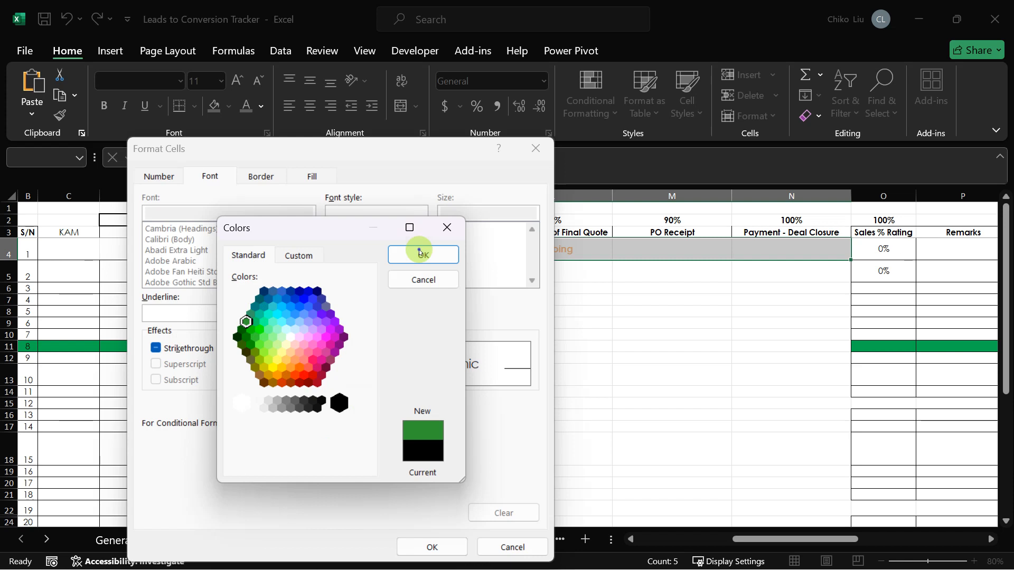
{"action": "left_click", "coordinate": [420, 252]}
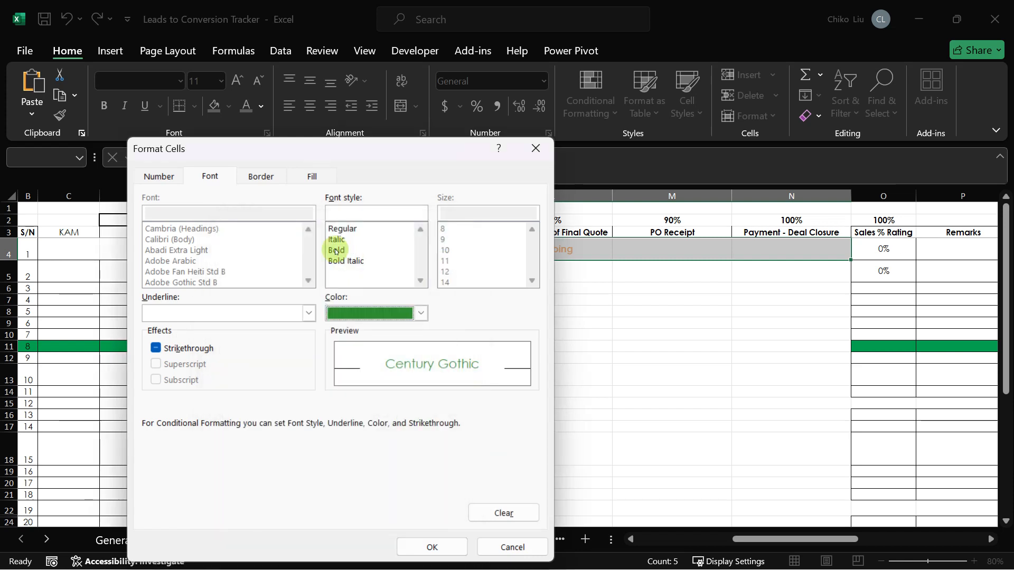
{"action": "left_click", "coordinate": [336, 250]}
{"action": "left_click", "coordinate": [421, 547]}
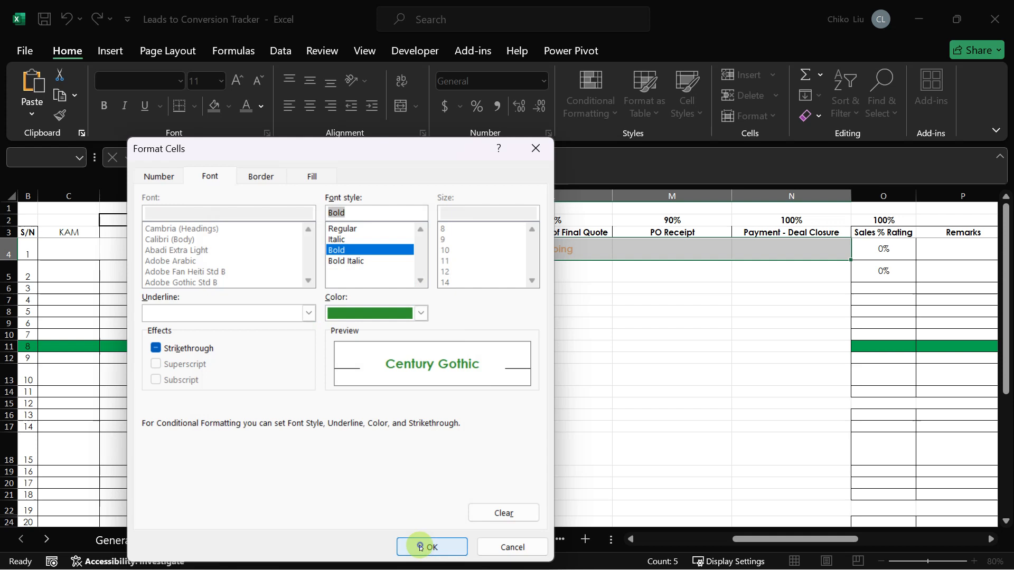
{"action": "left_click", "coordinate": [416, 414]}
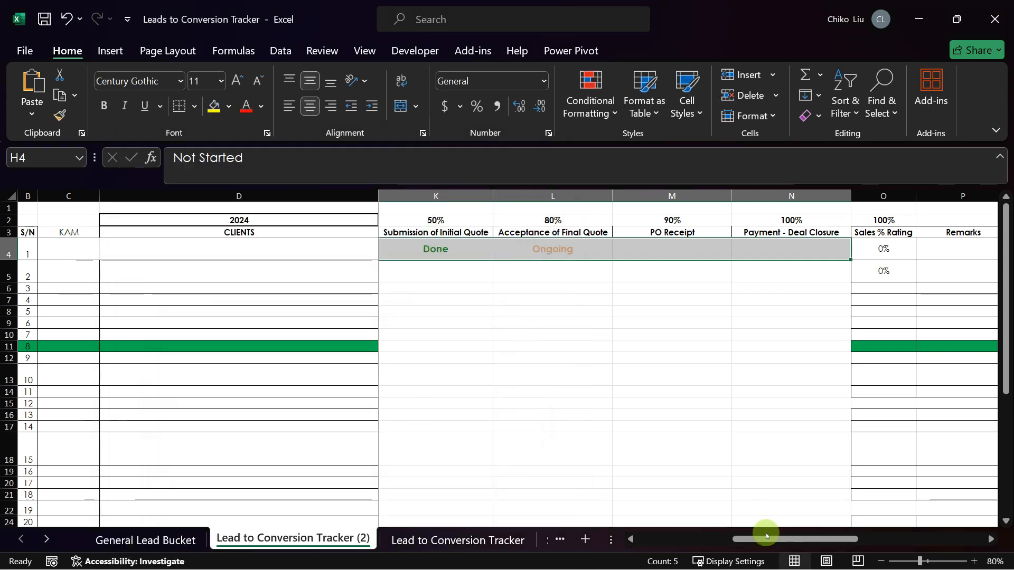
{"action": "left_click_drag", "start_coordinate": [766, 535], "coordinate": [699, 474]}
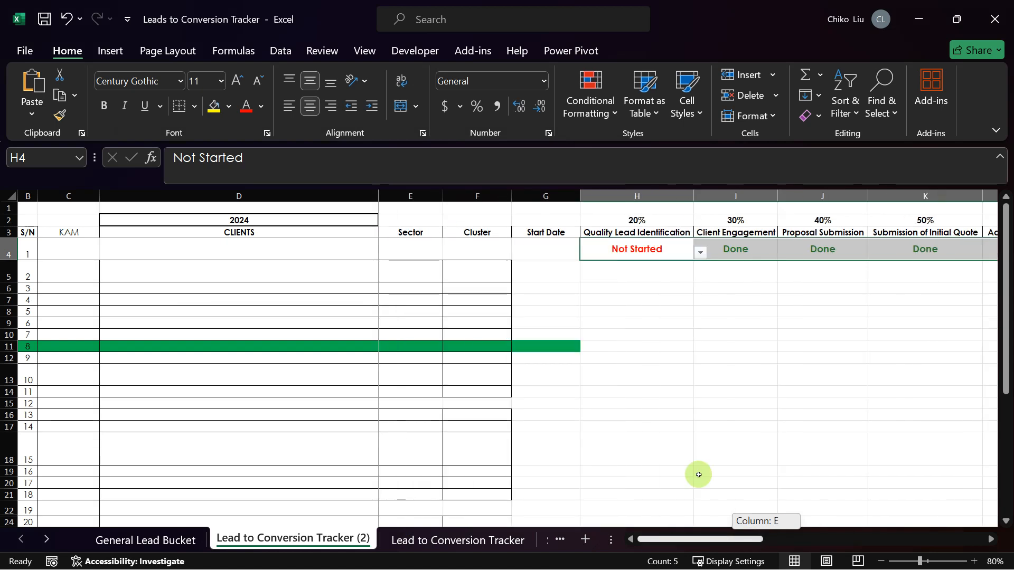
Step: Start a custom 2-Color Scale formatting rule for the first client's Sales % Rating in O4
{"action": "left_click_drag", "start_coordinate": [699, 474], "coordinate": [966, 265]}
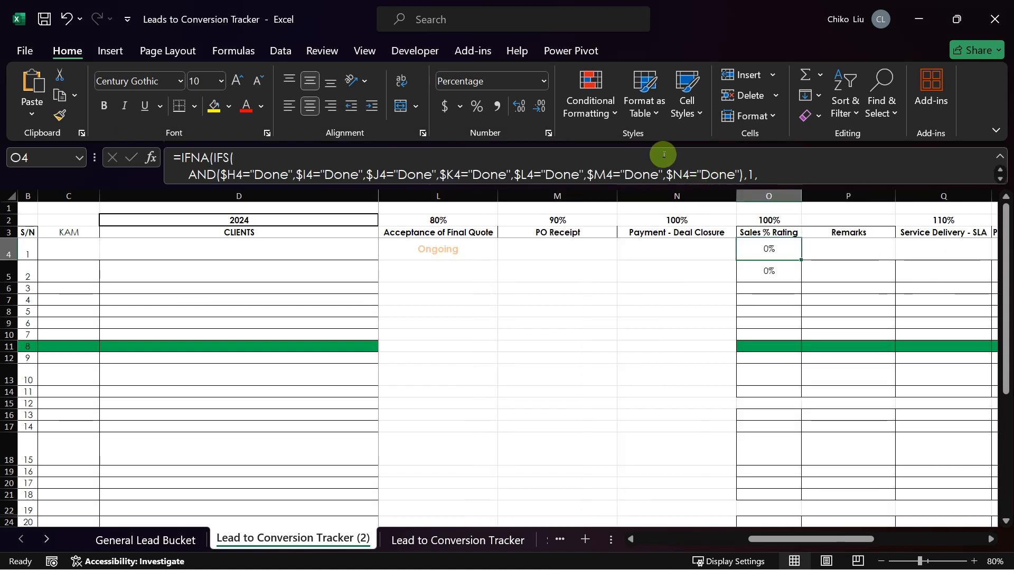
{"action": "left_click", "coordinate": [607, 105]}
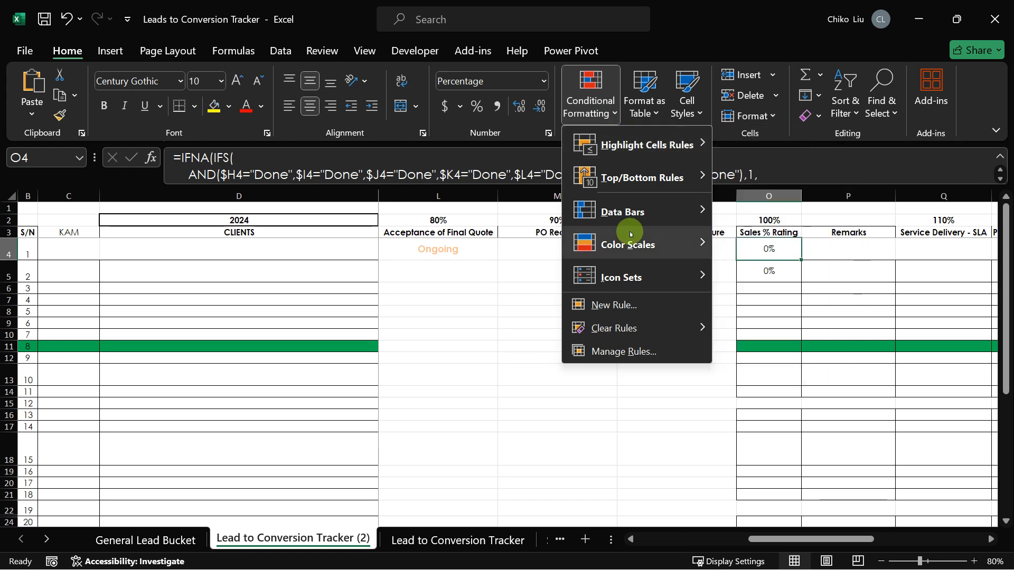
{"action": "mouse_move", "coordinate": [630, 236]}
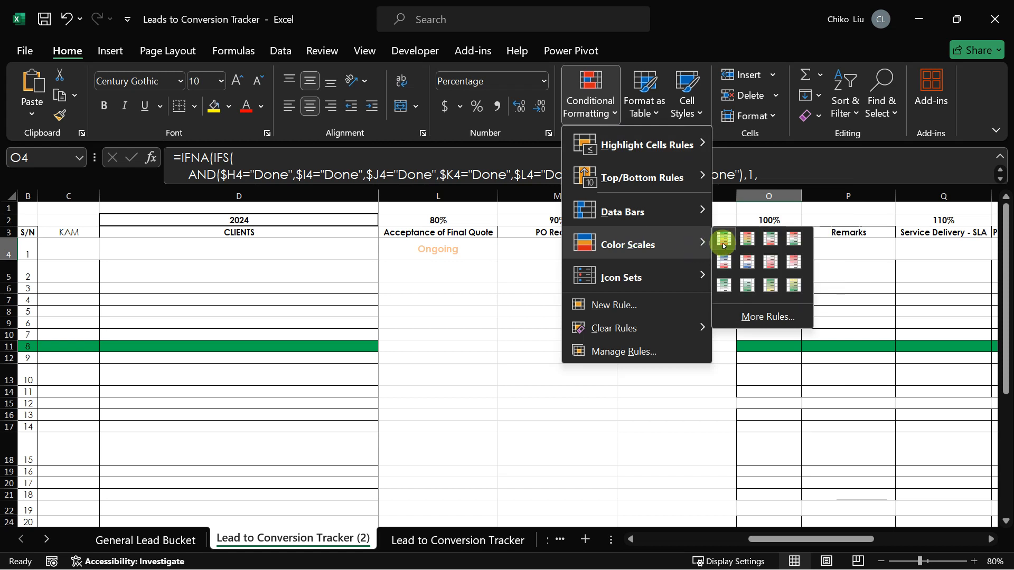
{"action": "left_click", "coordinate": [752, 318]}
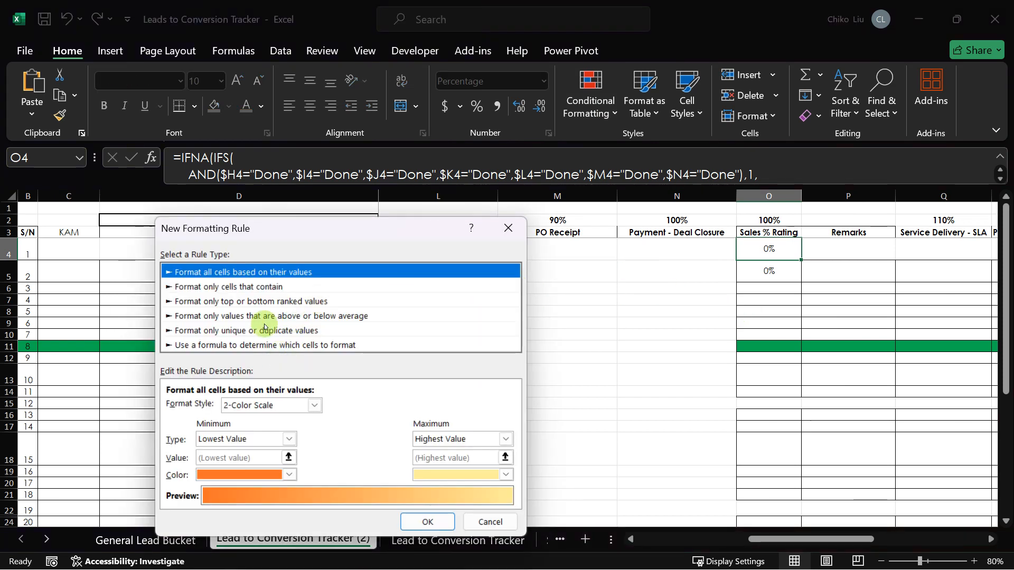
{"action": "left_click", "coordinate": [290, 440]}
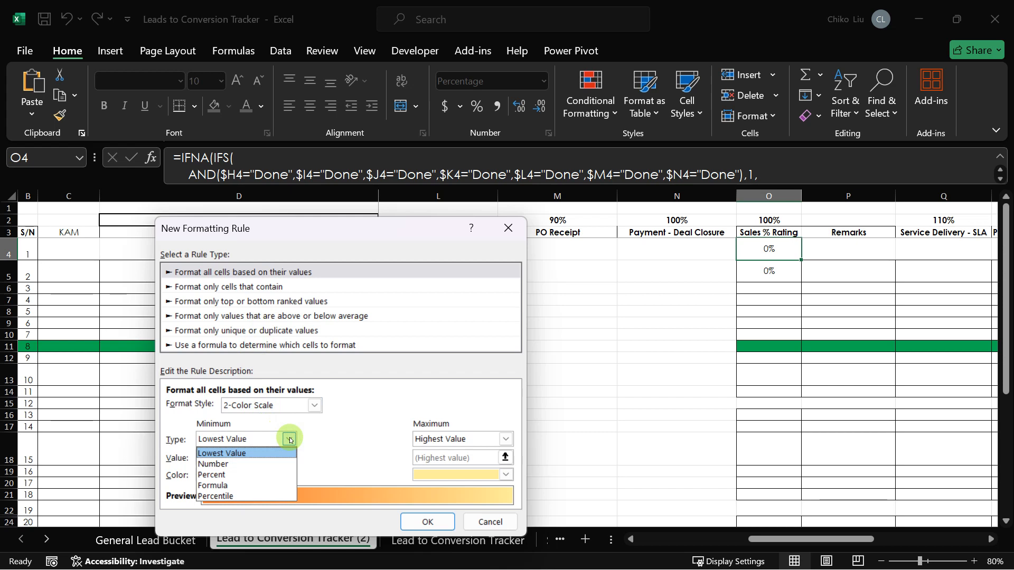
{"action": "left_click", "coordinate": [290, 440]}
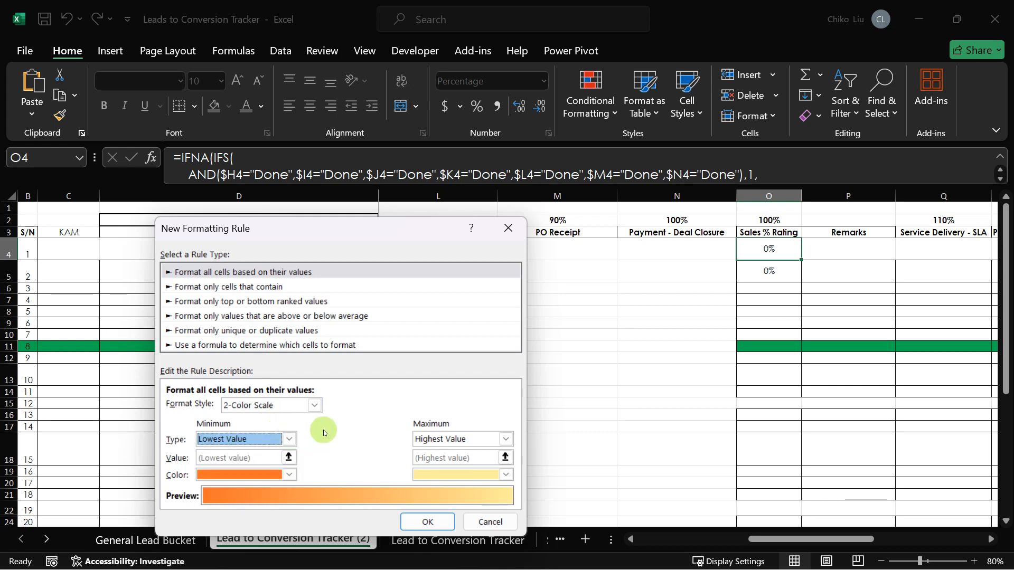
{"action": "left_click", "coordinate": [316, 406]}
{"action": "left_click", "coordinate": [315, 407]}
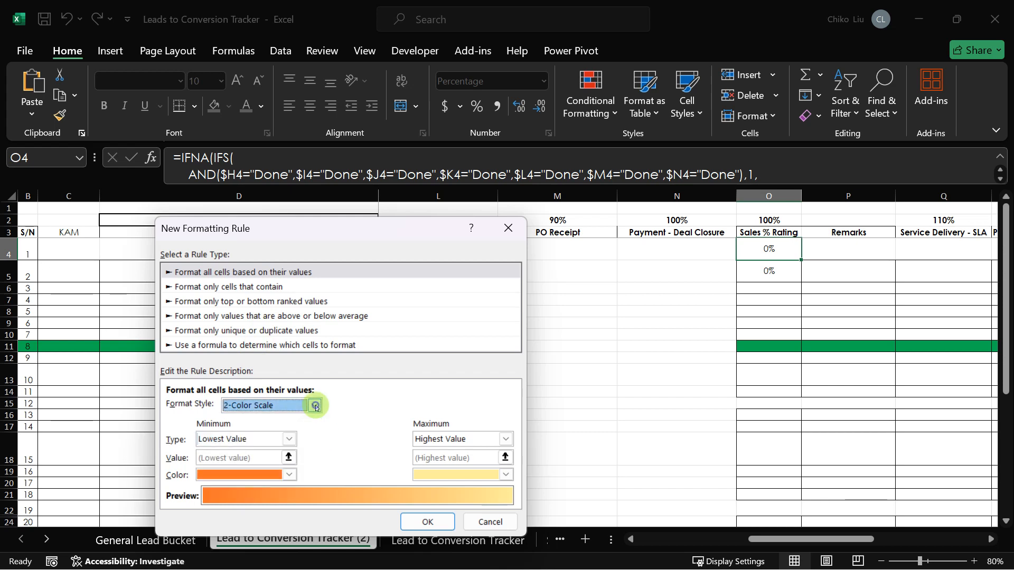
Step: Set the color scale's minimum color to standard dark red and its maximum color to the recently used green
{"action": "left_click", "coordinate": [290, 474]}
{"action": "left_click", "coordinate": [204, 386]}
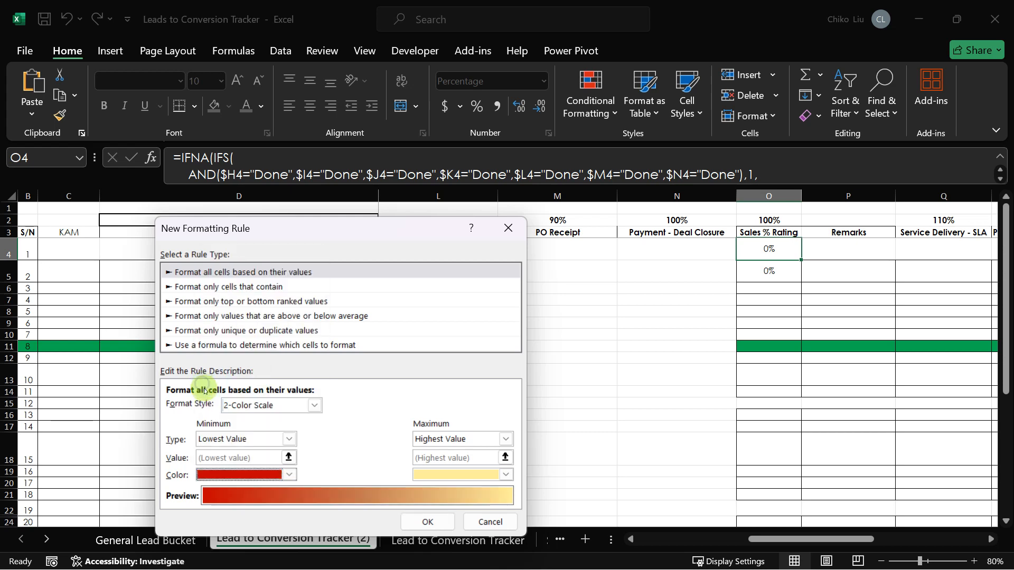
{"action": "left_click", "coordinate": [507, 474]}
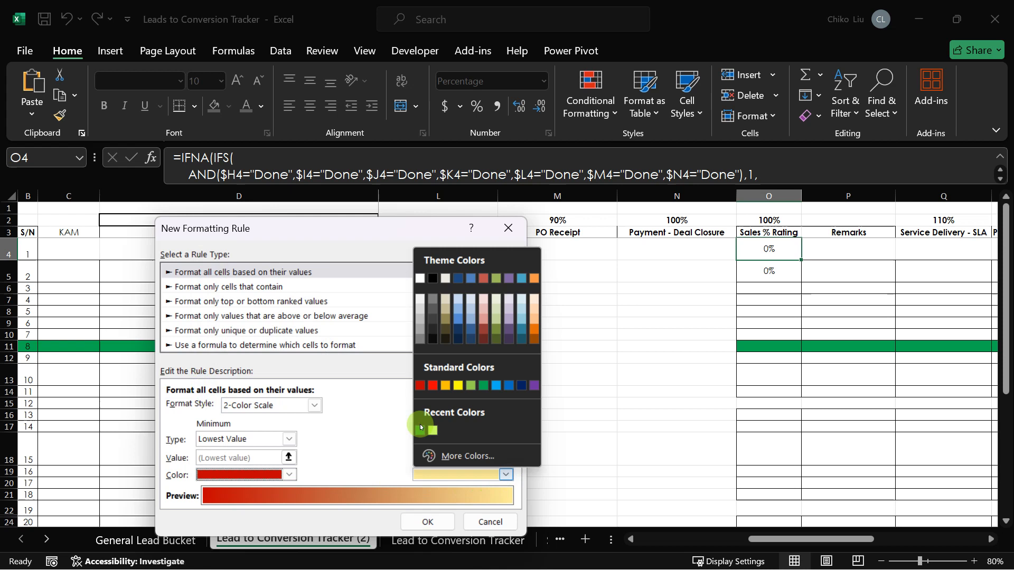
{"action": "left_click", "coordinate": [421, 431]}
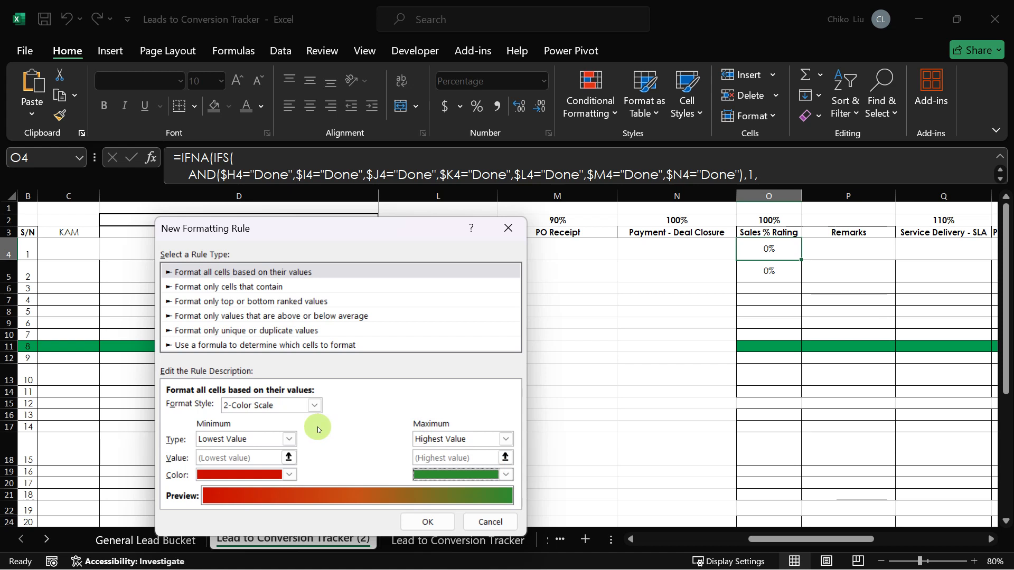
Step: Set the scale's minimum to Percent 0 and its maximum to Percent 100, and create the rule
{"action": "left_click", "coordinate": [289, 440]}
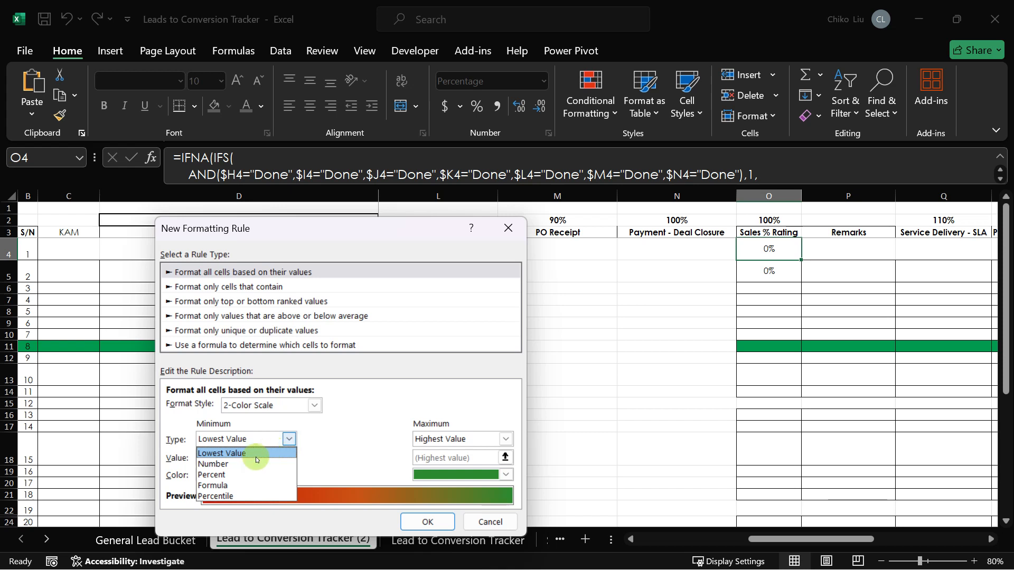
{"action": "left_click", "coordinate": [271, 456]}
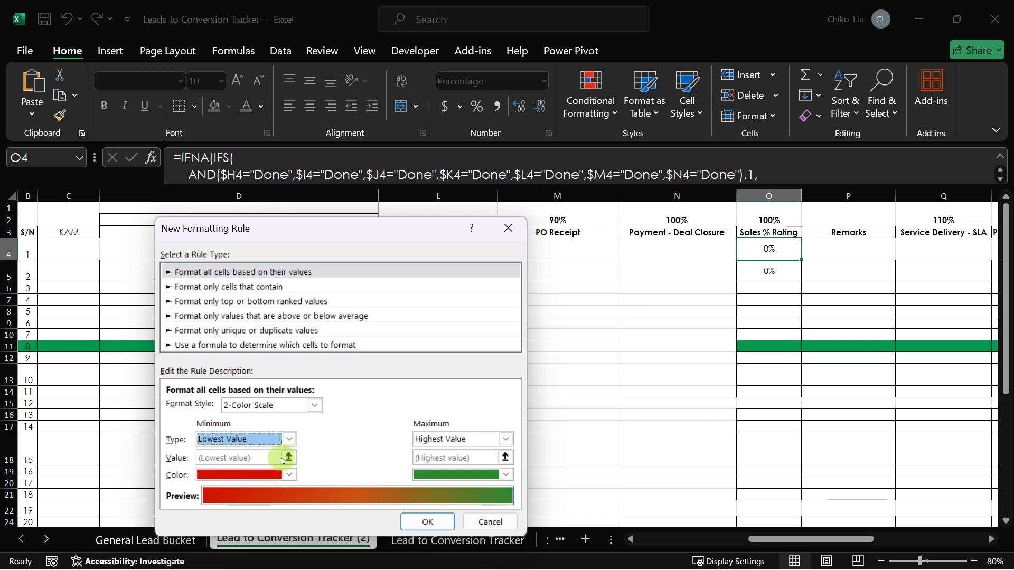
{"action": "left_click", "coordinate": [506, 440]}
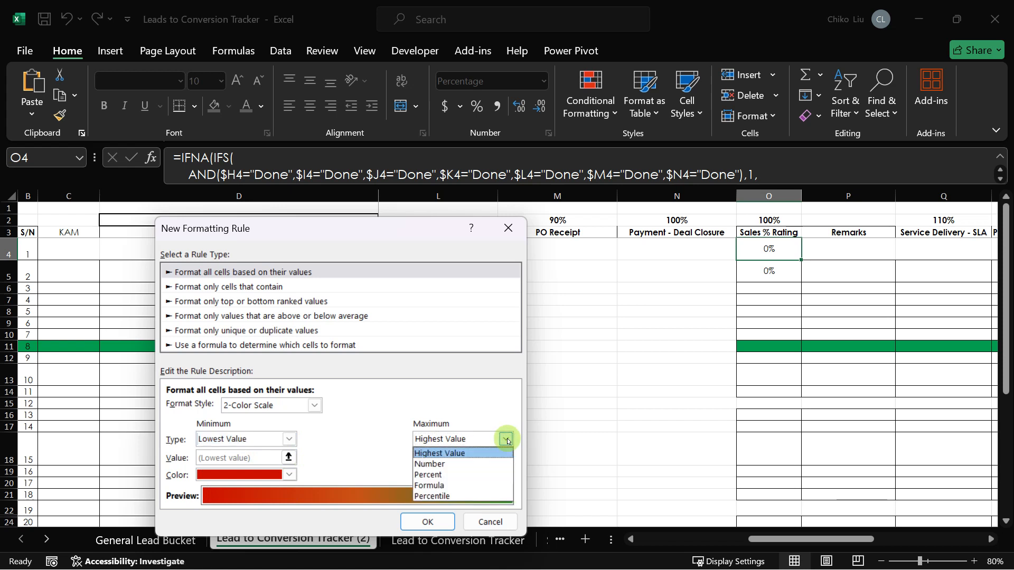
{"action": "left_click", "coordinate": [460, 477]}
{"action": "left_click", "coordinate": [289, 440]}
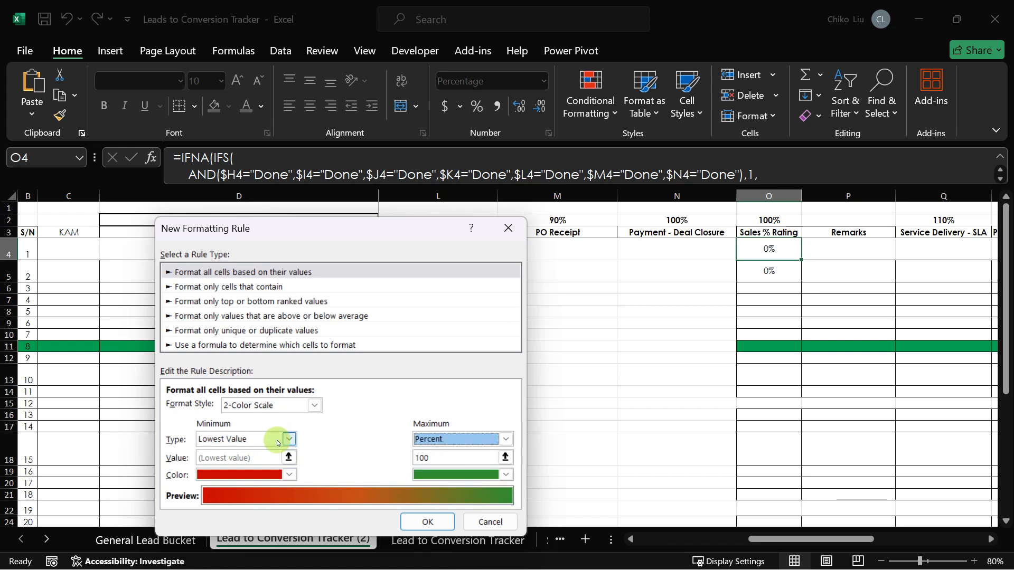
{"action": "left_click", "coordinate": [288, 440]}
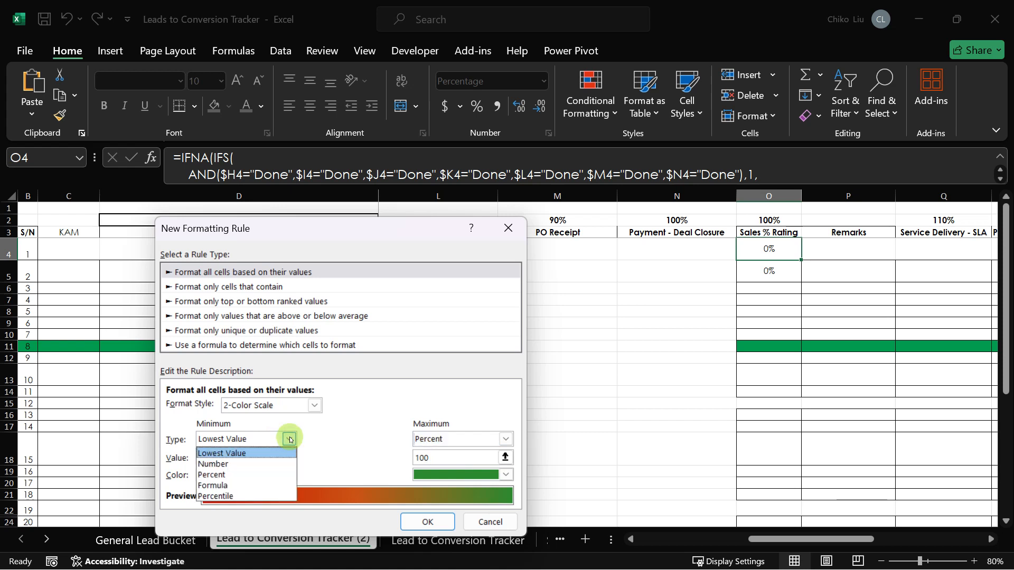
{"action": "left_click", "coordinate": [254, 474]}
{"action": "left_click", "coordinate": [251, 458]}
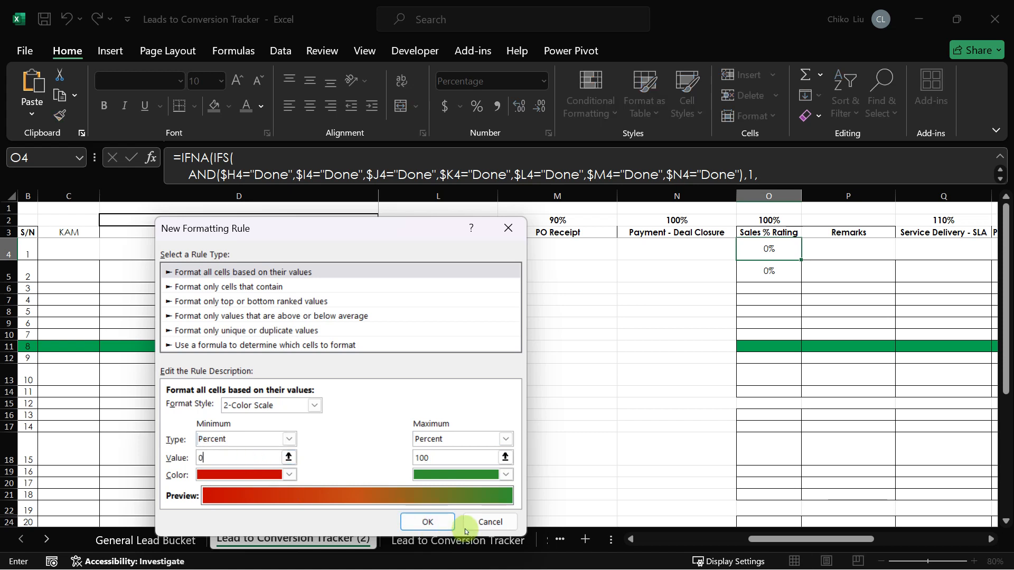
{"action": "left_click", "coordinate": [421, 523]}
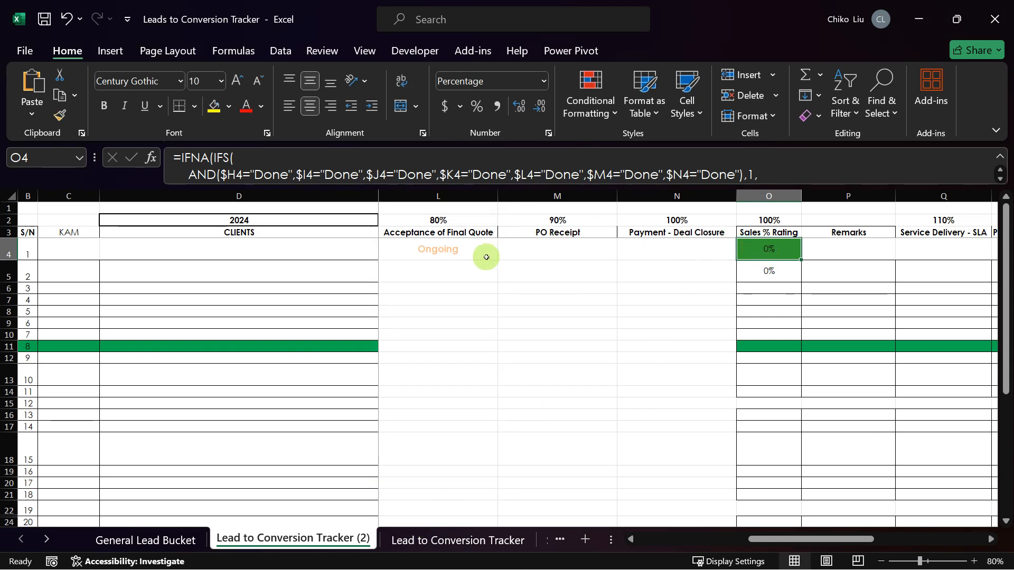
Step: Set the Acceptance of Final Quote status in L4 and the Quality Lead Identification status in H4 to Done
{"action": "left_click", "coordinate": [447, 246]}
{"action": "left_click", "coordinate": [505, 252]}
{"action": "left_click", "coordinate": [474, 282]}
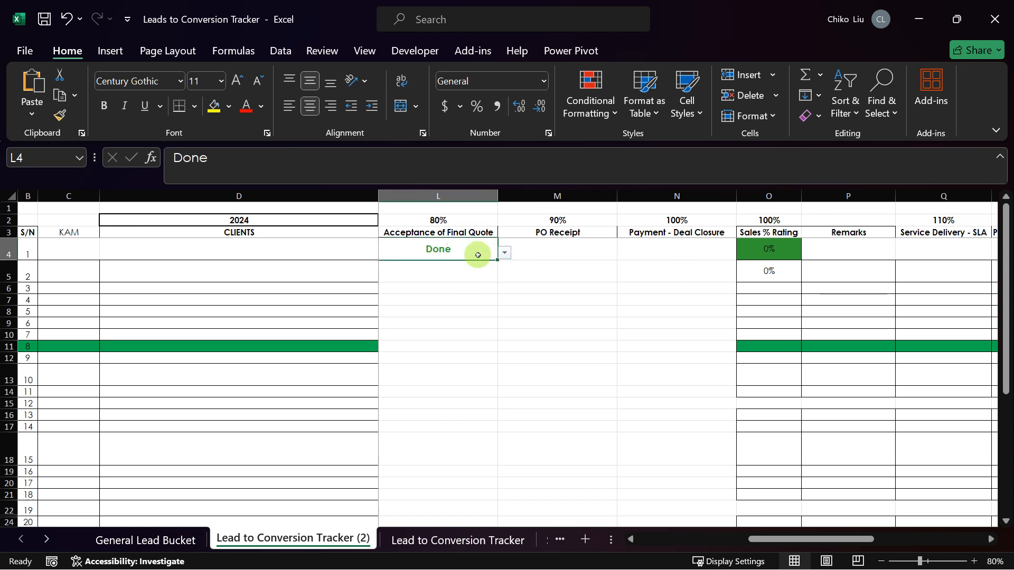
{"action": "key", "text": "Left"}
{"action": "key", "text": "Left"}
{"action": "key", "text": "Left"}
{"action": "key", "text": "Left"}
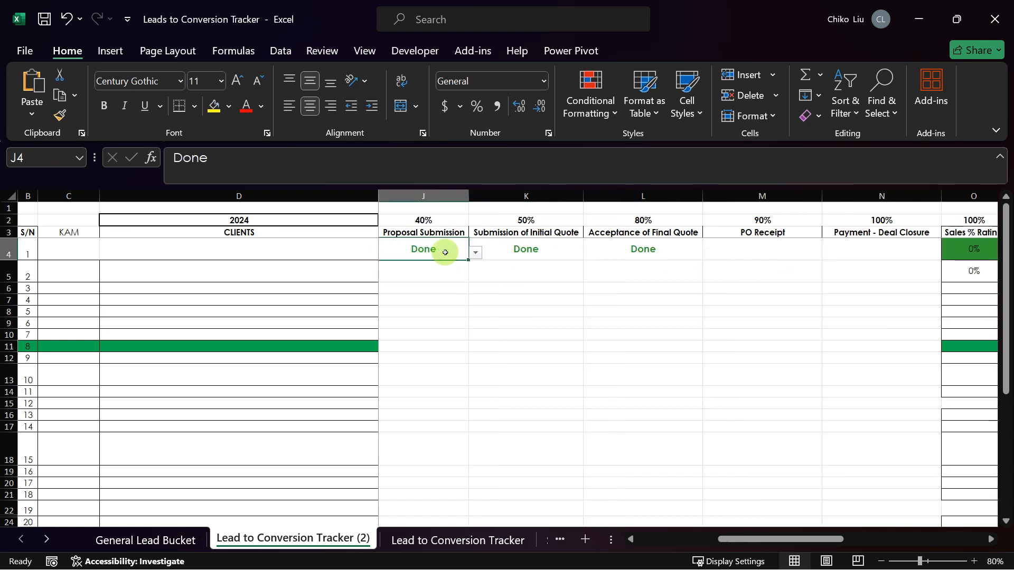
{"action": "left_click", "coordinate": [499, 252]}
{"action": "left_click", "coordinate": [472, 283]}
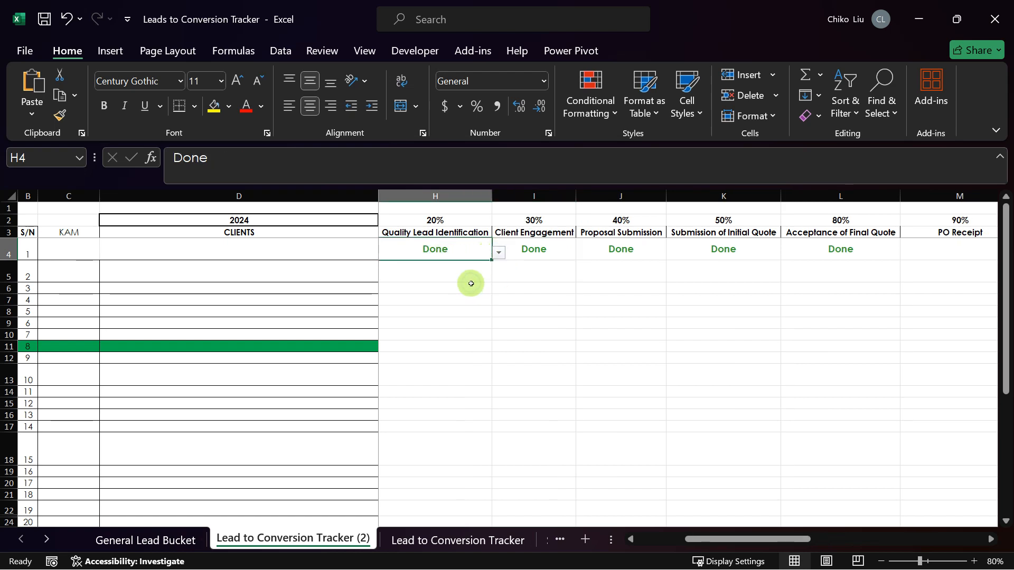
Step: Check the Sales % Rating value and its color in O4
{"action": "key", "text": "Right"}
{"action": "key", "text": "Right"}
{"action": "key", "text": "Right"}
{"action": "key", "text": "Right"}
{"action": "key", "text": "Right"}
{"action": "key", "text": "Right"}
{"action": "key", "text": "Right"}
{"action": "key", "text": "Right"}
{"action": "key", "text": "Left"}
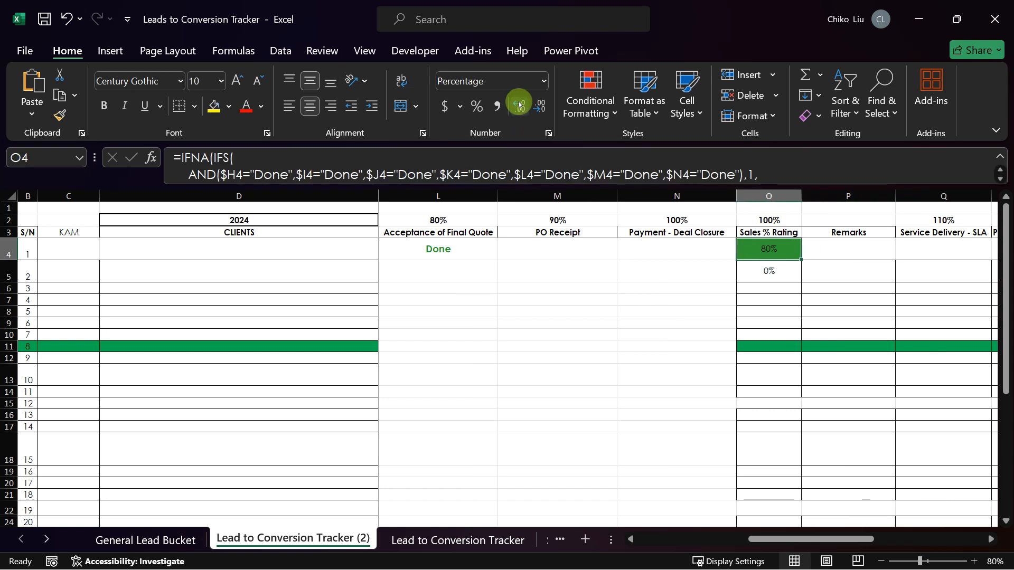
Step: Edit the O4 color scale rule to use a maximum Percent value of 1, and apply it
{"action": "left_click", "coordinate": [590, 95]}
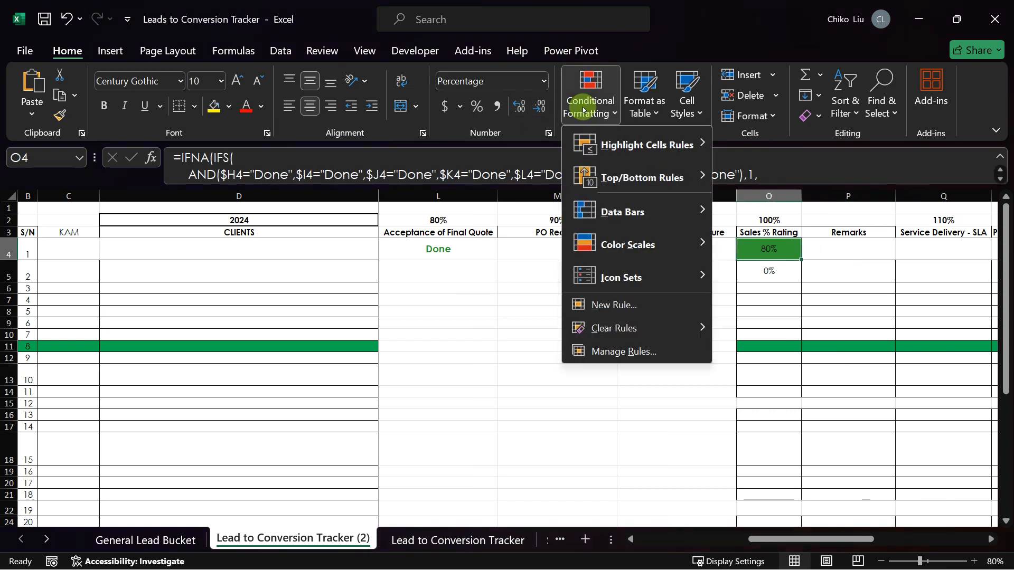
{"action": "left_click", "coordinate": [613, 351]}
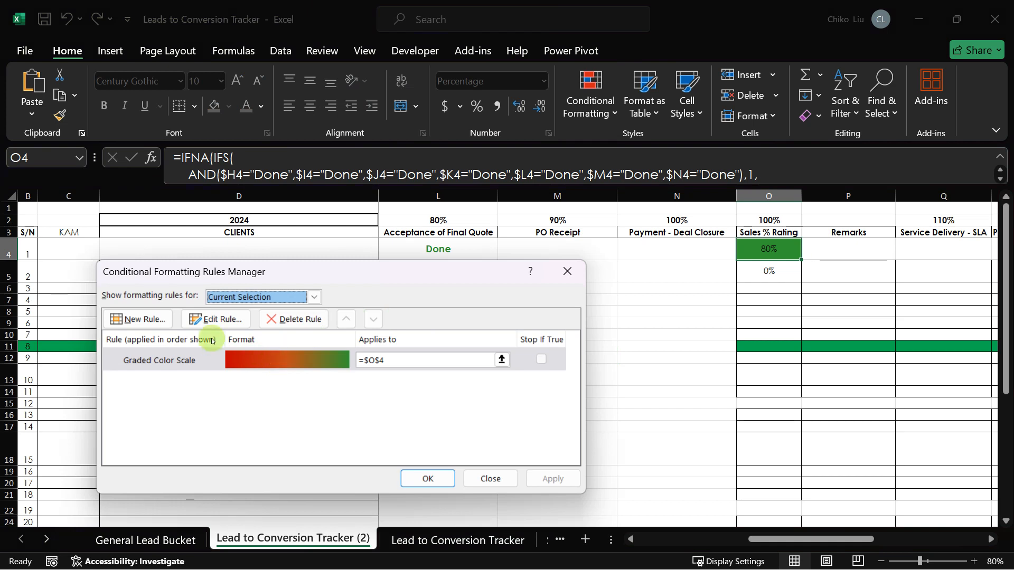
{"action": "left_click", "coordinate": [231, 322]}
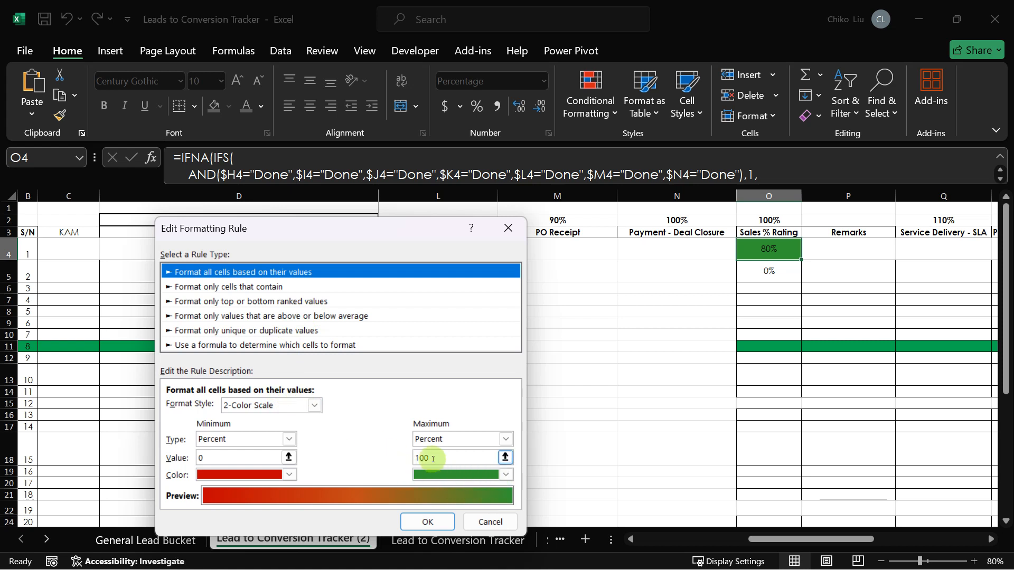
{"action": "left_click", "coordinate": [418, 458]}
{"action": "left_click", "coordinate": [415, 459]}
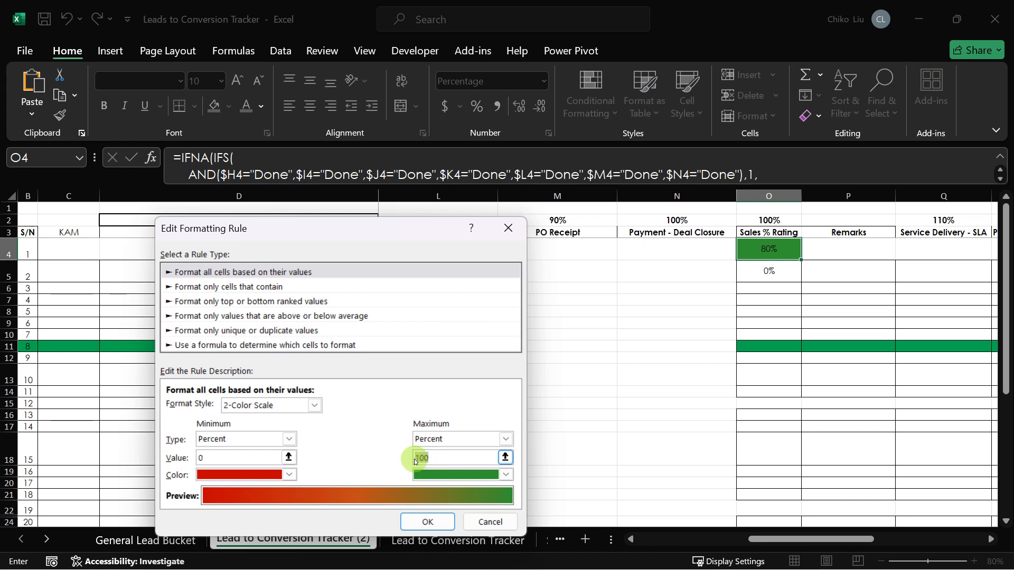
{"action": "left_click", "coordinate": [429, 522]}
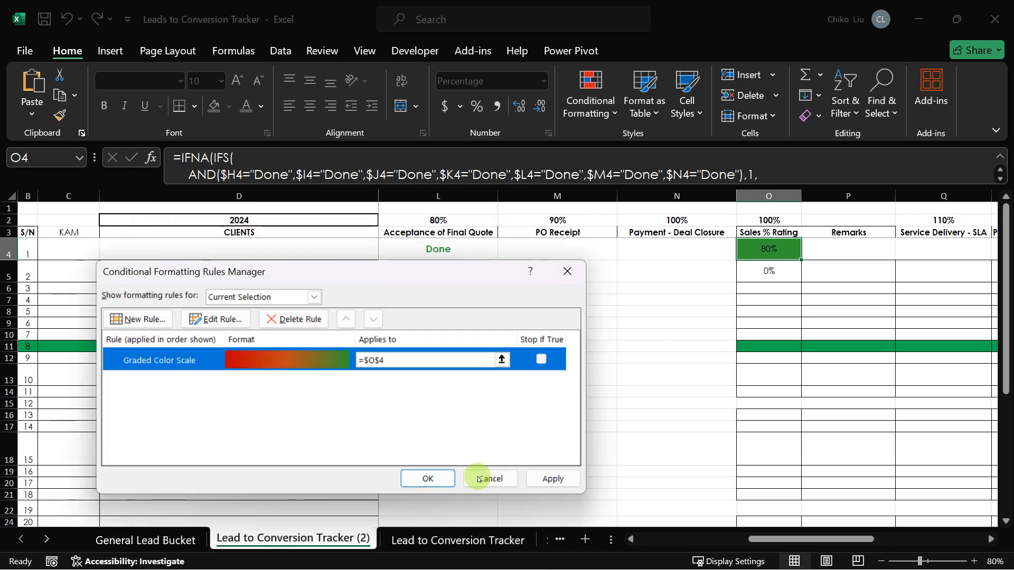
{"action": "left_click", "coordinate": [544, 480]}
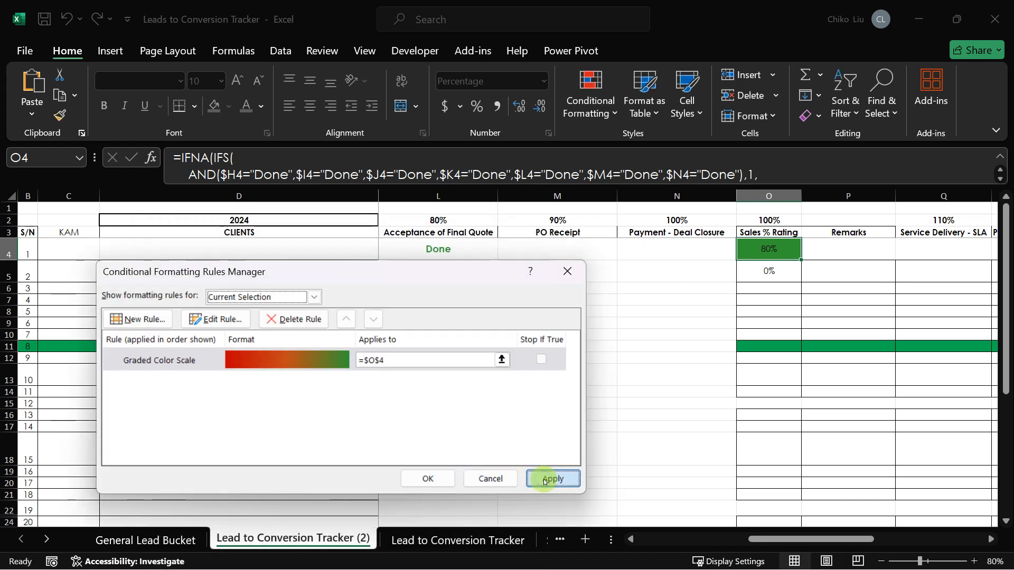
{"action": "left_click", "coordinate": [450, 479]}
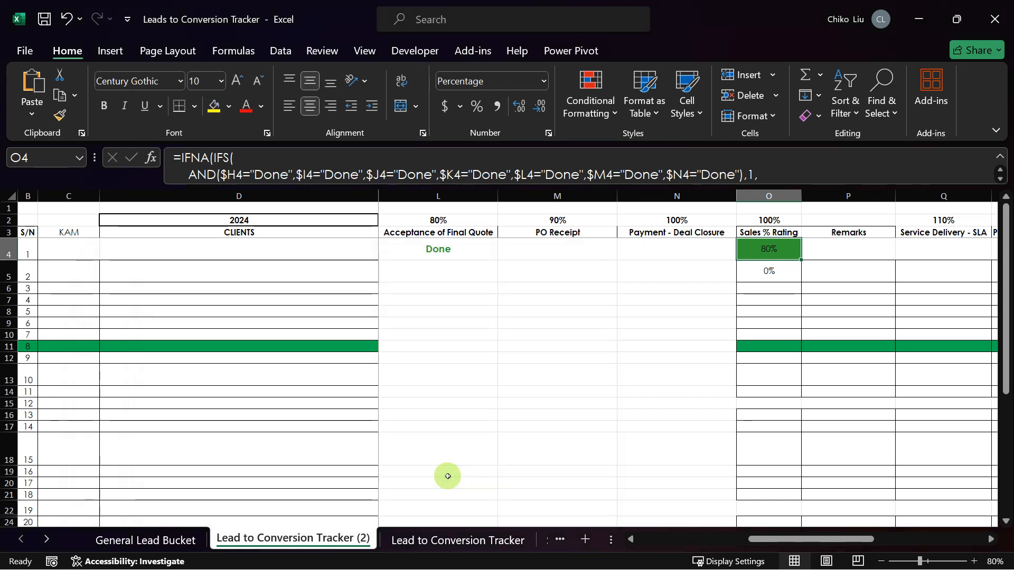
Step: Edit the O4 color scale rule to use the Number type, with minimum 0 and maximum 1
{"action": "left_click", "coordinate": [603, 100]}
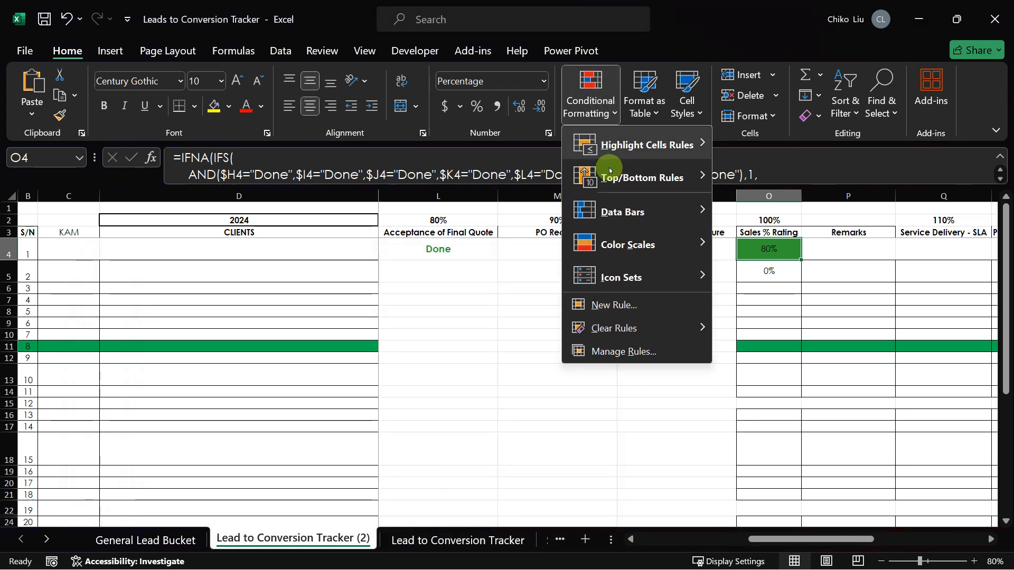
{"action": "left_click", "coordinate": [638, 347]}
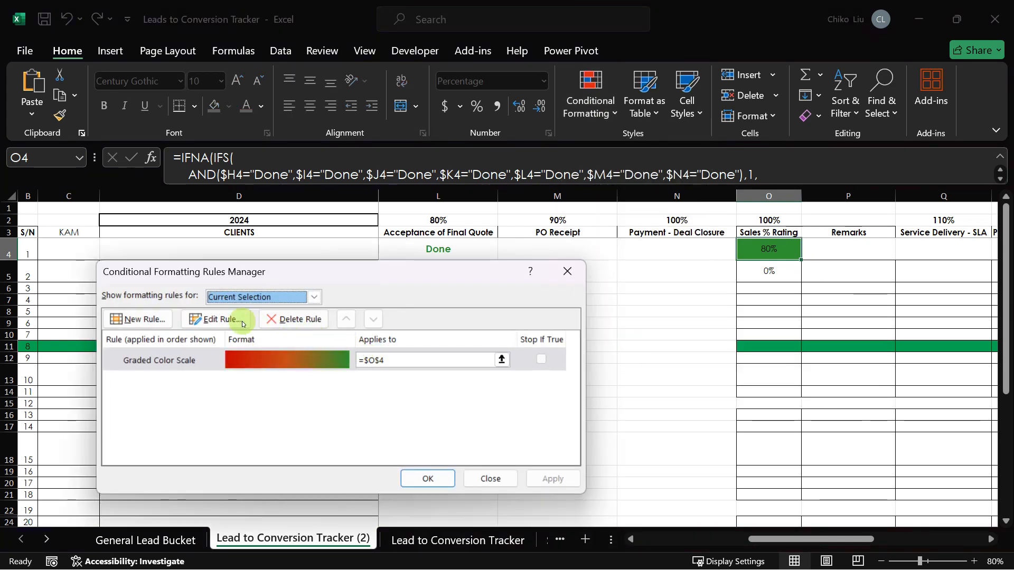
{"action": "left_click", "coordinate": [222, 318]}
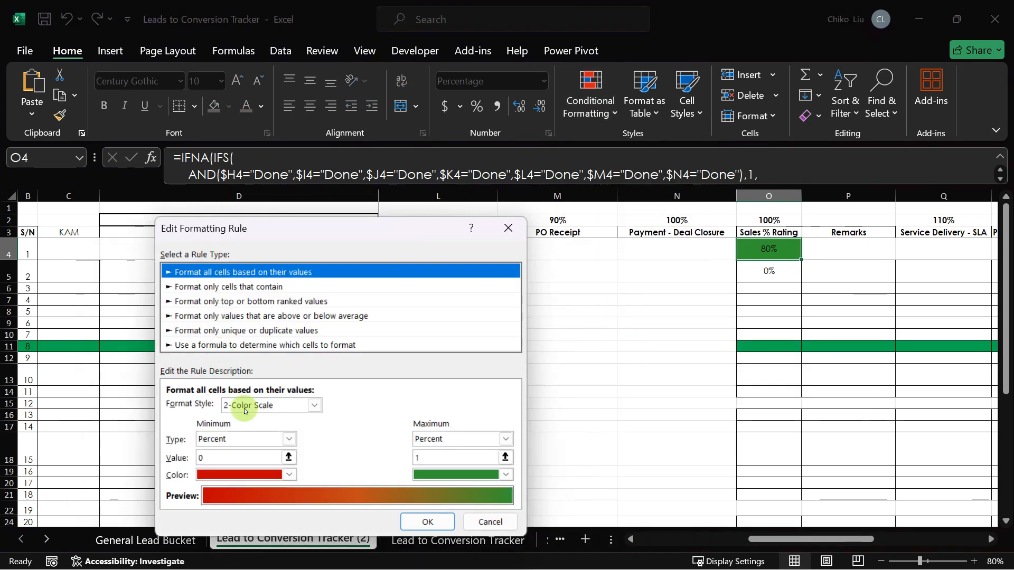
{"action": "left_click", "coordinate": [261, 441]}
{"action": "left_click", "coordinate": [252, 464]}
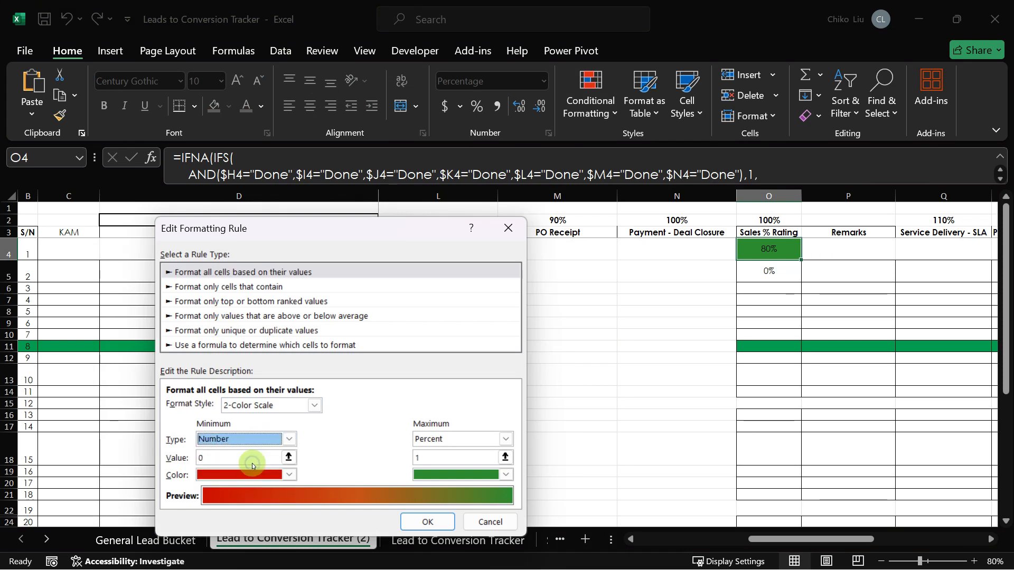
{"action": "left_click", "coordinate": [502, 439]}
{"action": "left_click", "coordinate": [435, 463]}
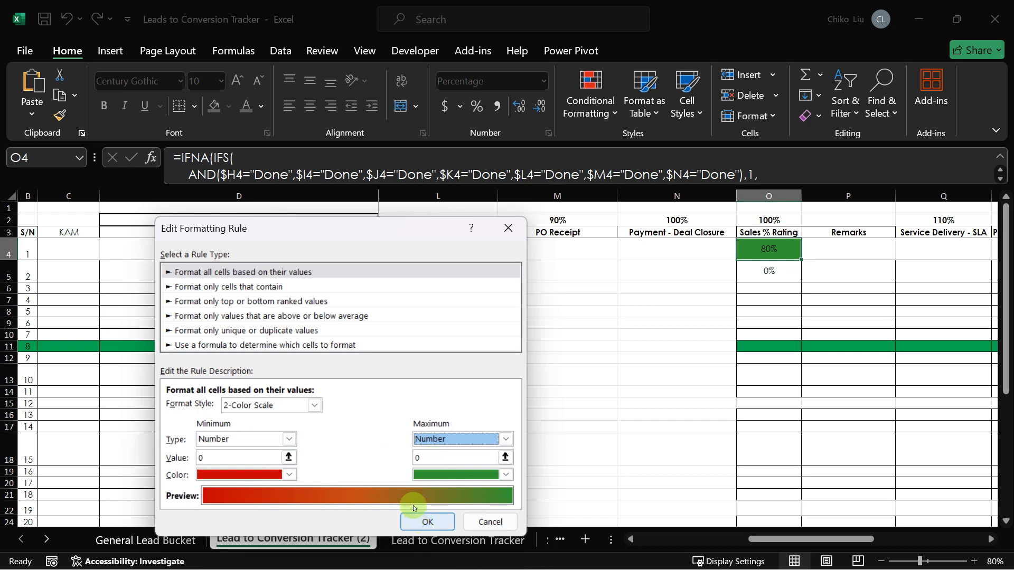
{"action": "left_click", "coordinate": [446, 459]}
{"action": "left_click_drag", "start_coordinate": [445, 459], "coordinate": [416, 461]}
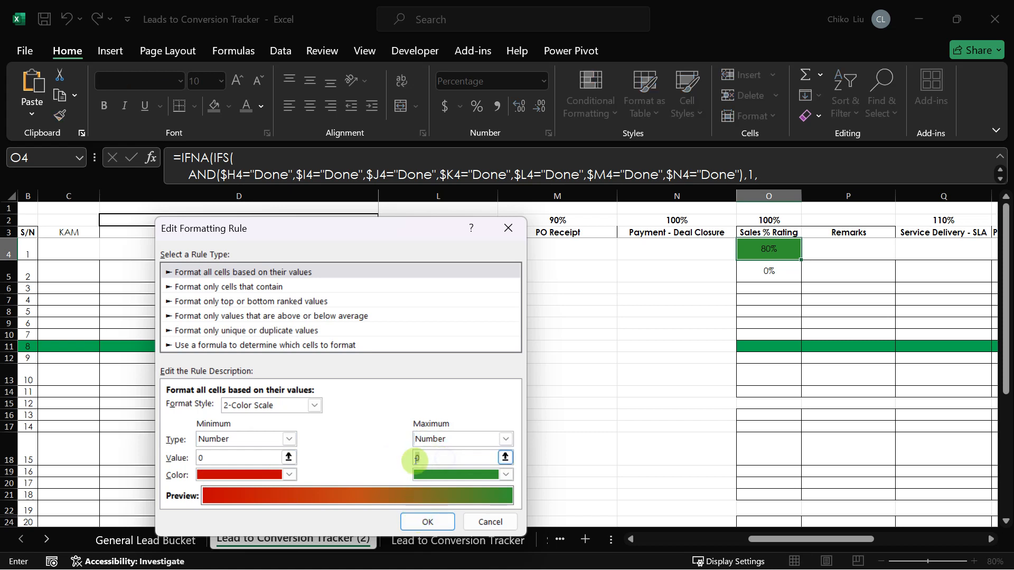
{"action": "left_click", "coordinate": [428, 522]}
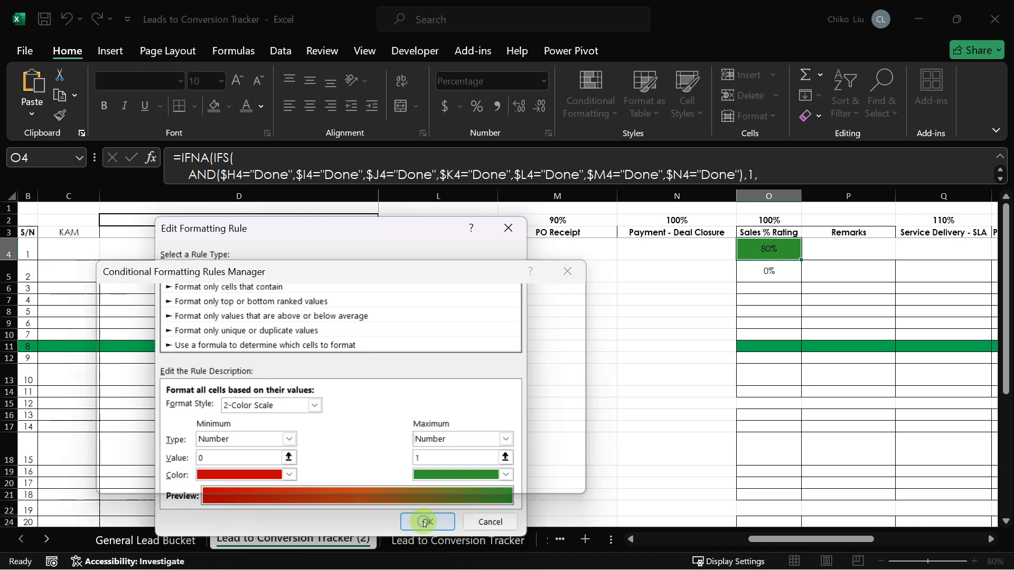
Step: Apply the edited color scale rule to O4 and finish managing the rules
{"action": "left_click", "coordinate": [553, 478]}
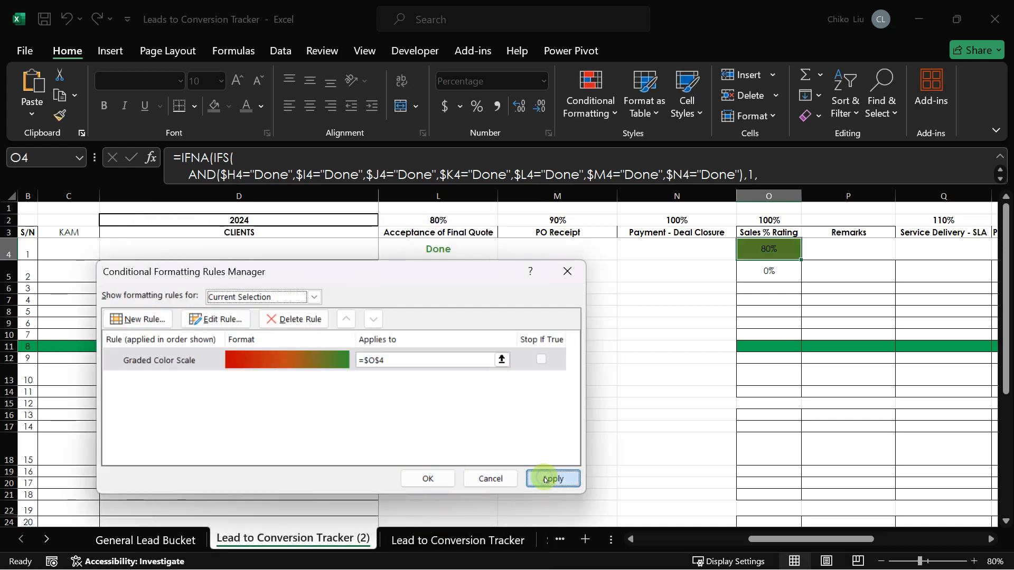
{"action": "left_click", "coordinate": [448, 487]}
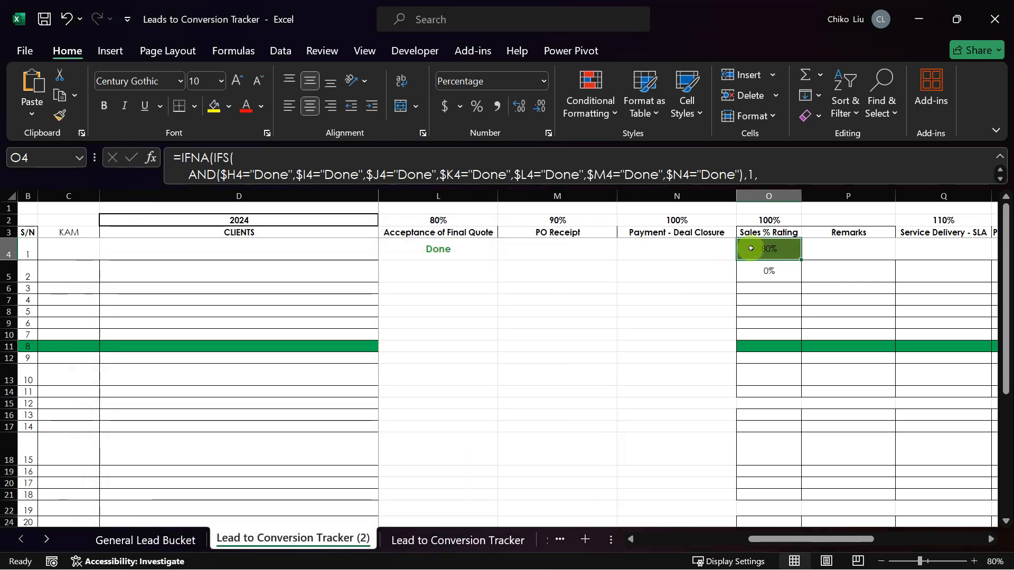
Step: Set the PO Receipt status in M4 and the Payment - Deal Closure status in N4 to Done
{"action": "left_click", "coordinate": [557, 249]}
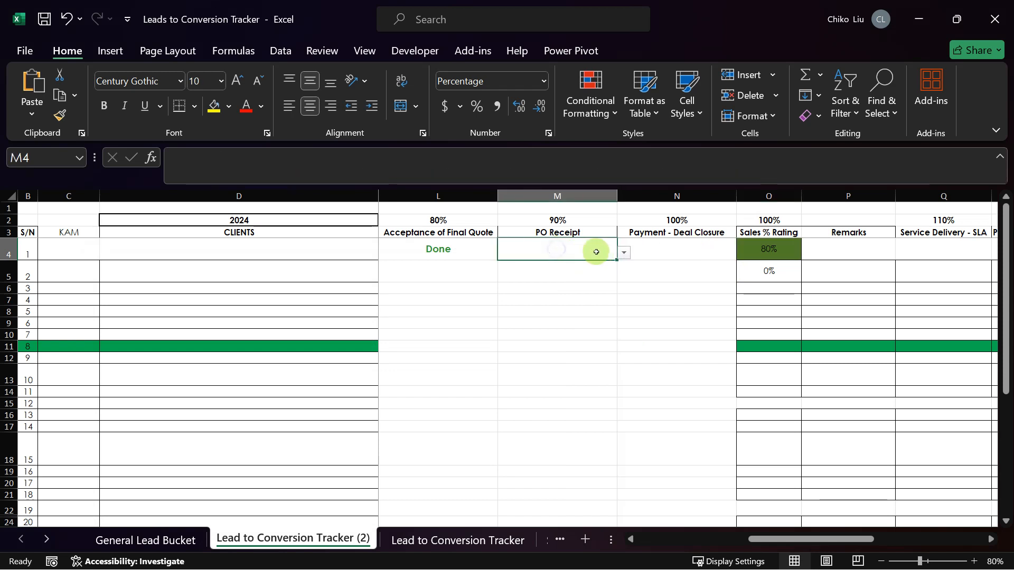
{"action": "left_click", "coordinate": [624, 253]}
{"action": "left_click", "coordinate": [586, 282]}
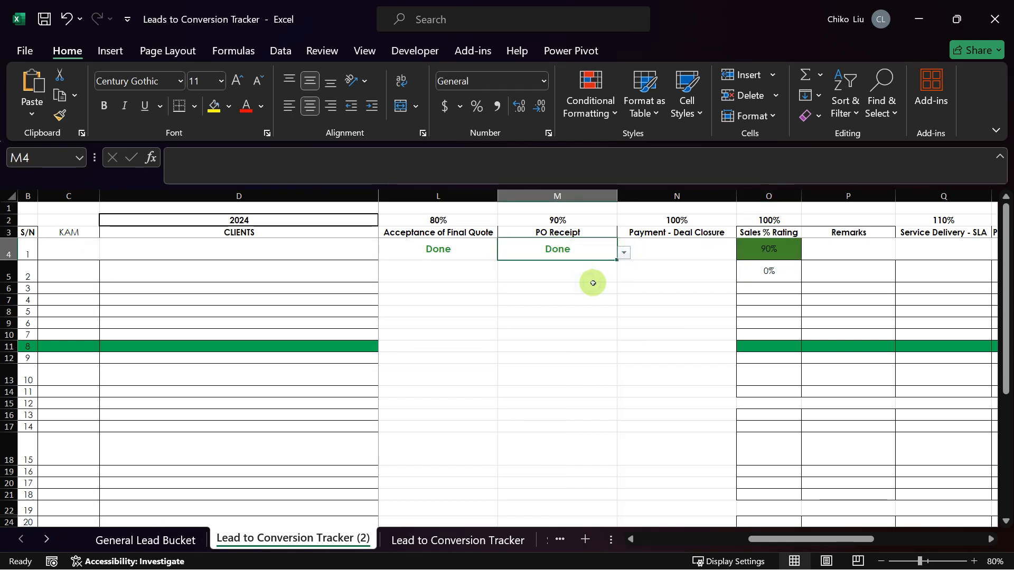
{"action": "left_click", "coordinate": [652, 248]}
{"action": "left_click", "coordinate": [742, 253]}
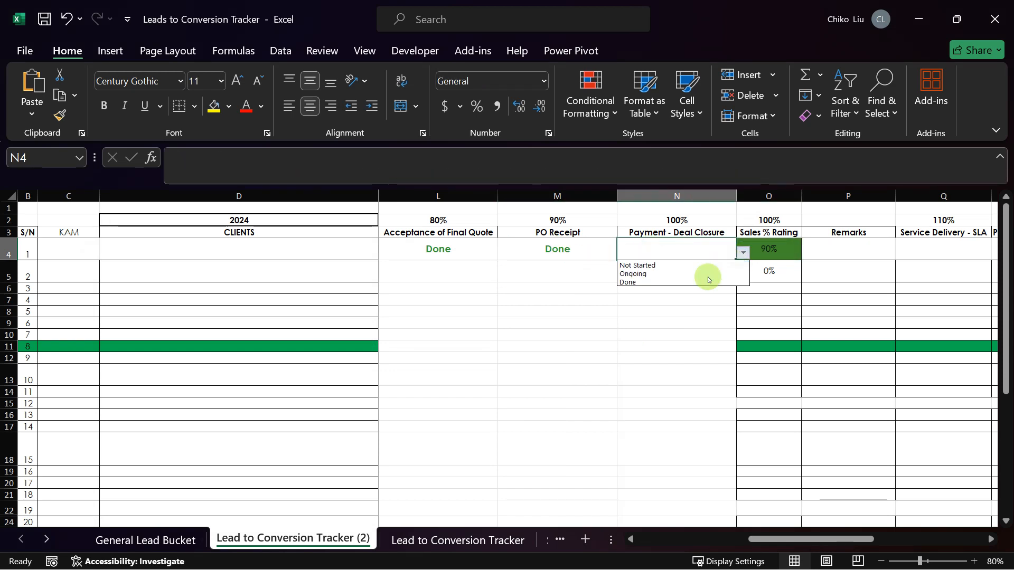
{"action": "left_click", "coordinate": [703, 283]}
{"action": "left_click", "coordinate": [529, 255]}
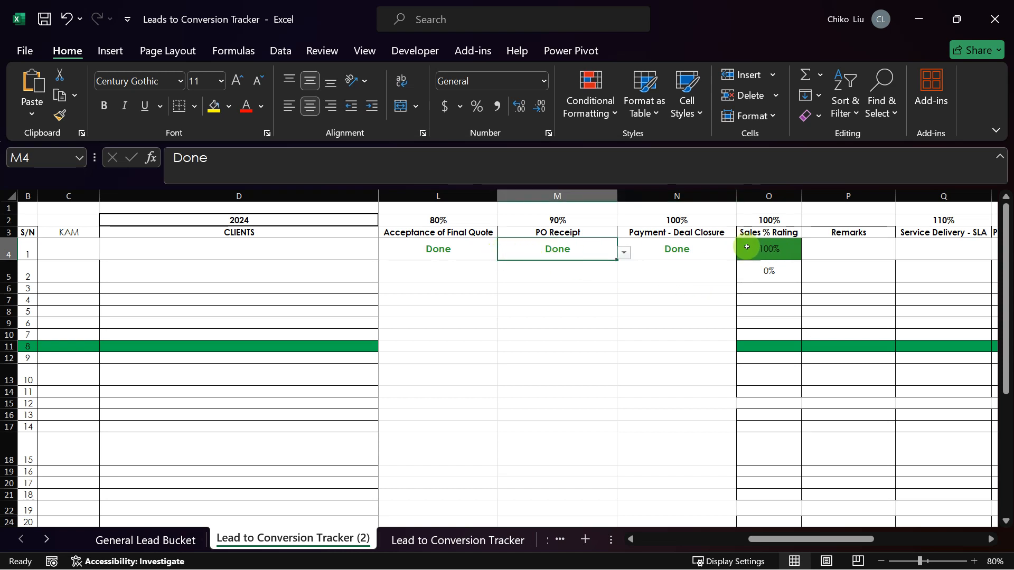
Step: Add a blue gradient-fill data bar to the Sales % Rating in O4
{"action": "left_click", "coordinate": [755, 252]}
{"action": "left_click", "coordinate": [591, 105]}
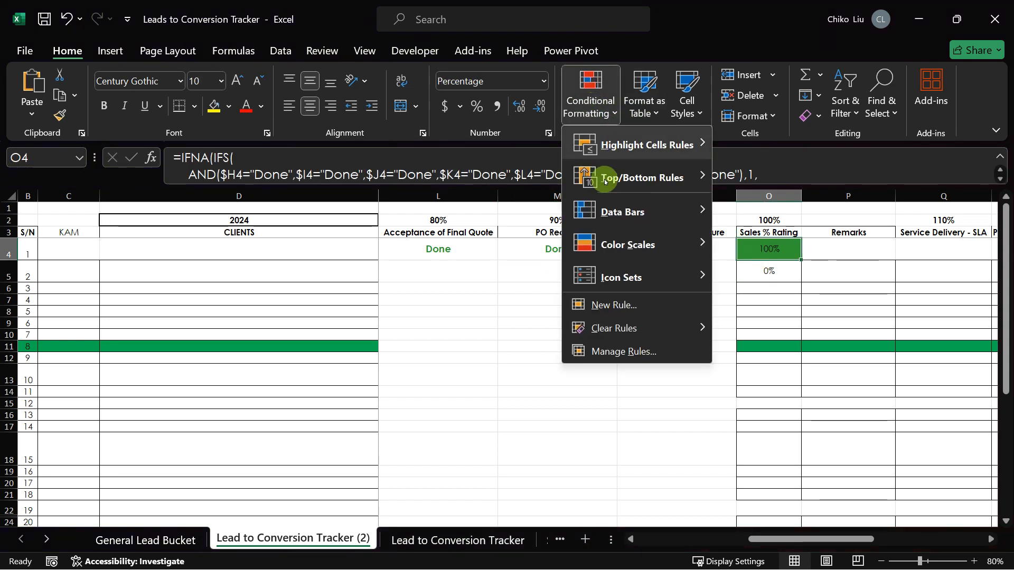
{"action": "mouse_move", "coordinate": [614, 224]}
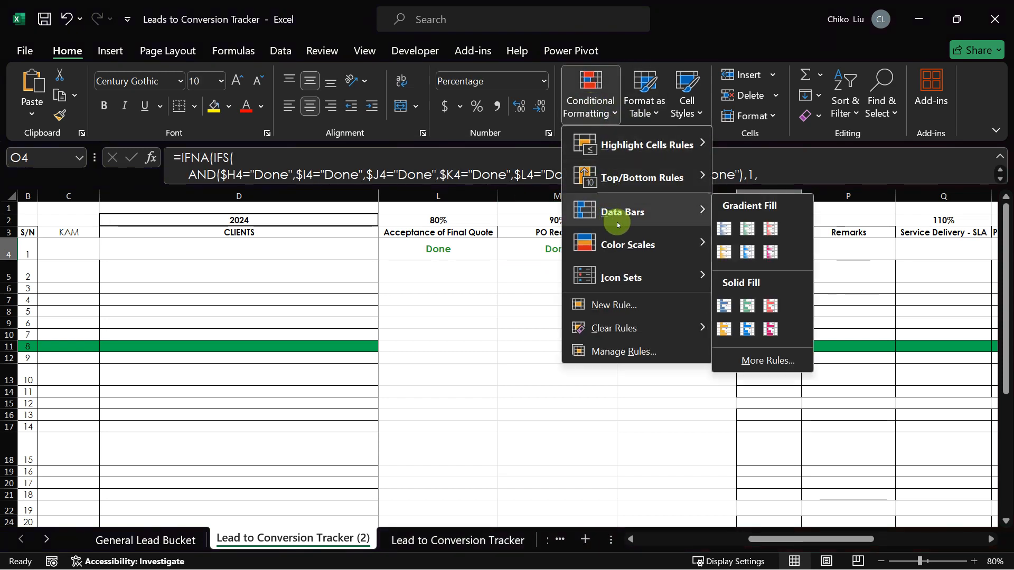
{"action": "left_click", "coordinate": [723, 229]}
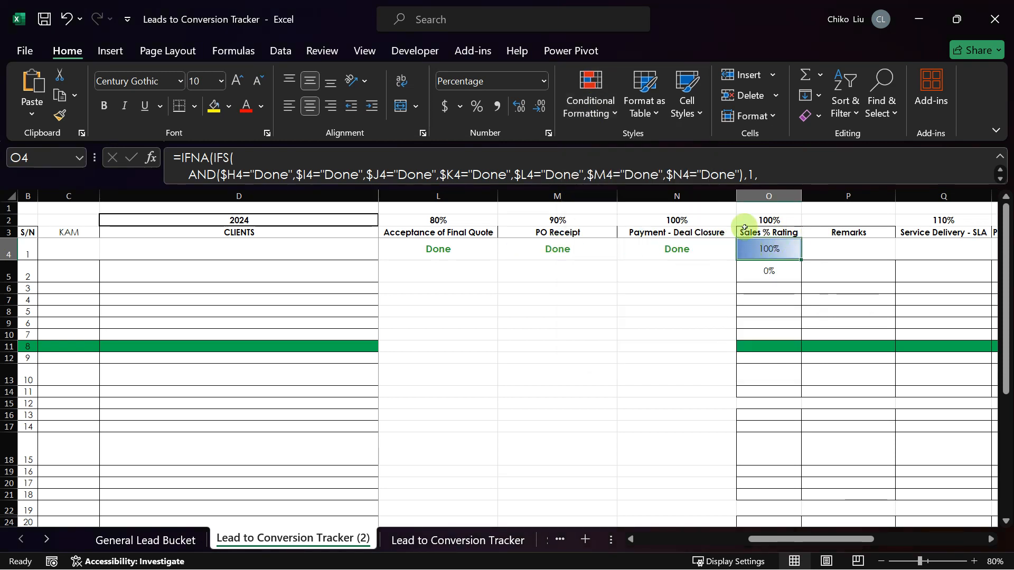
Step: Delete the Graded Color Scale conditional formatting rule from O4
{"action": "left_click", "coordinate": [590, 101]}
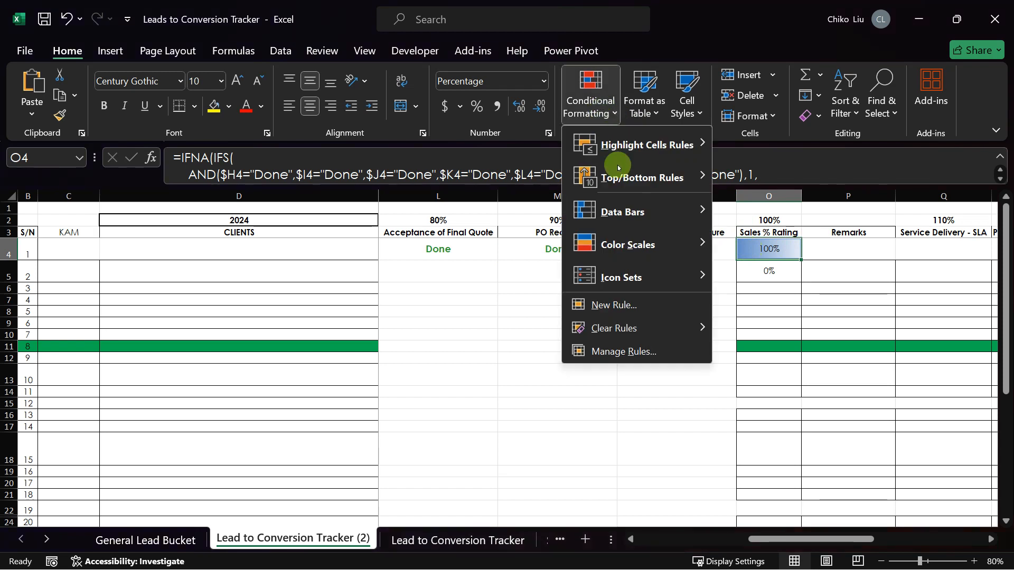
{"action": "left_click", "coordinate": [636, 352]}
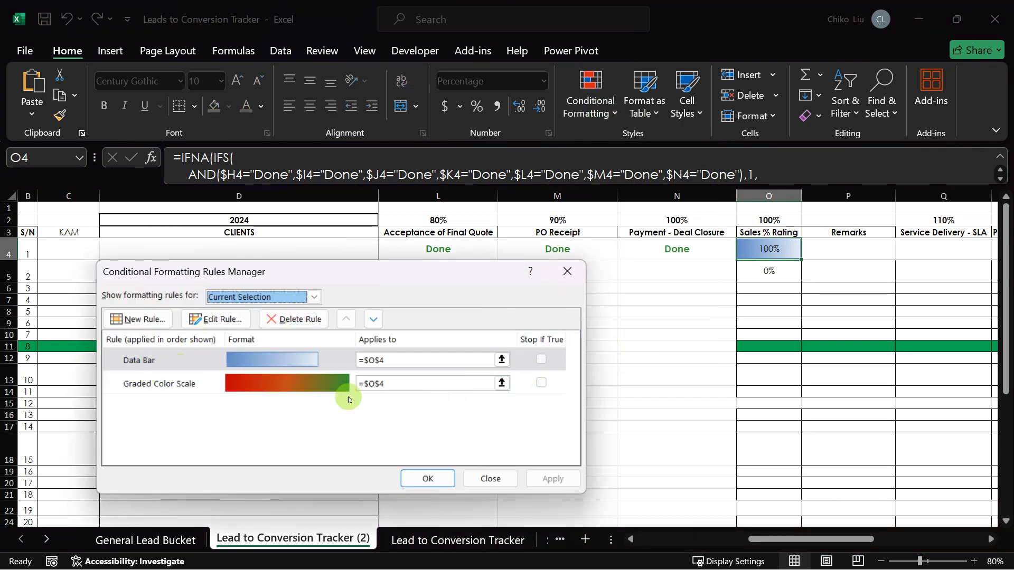
{"action": "left_click", "coordinate": [158, 384]}
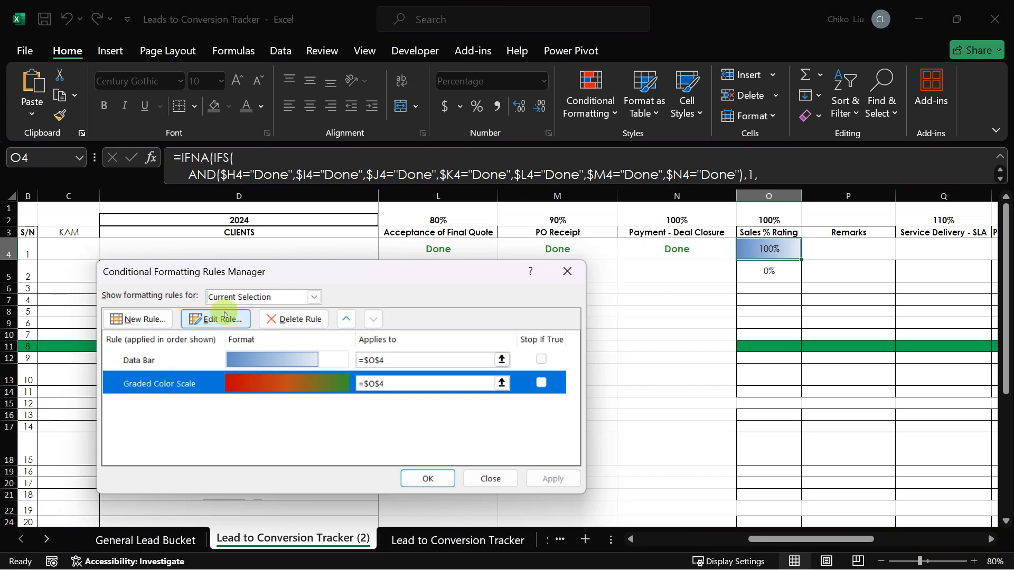
{"action": "left_click", "coordinate": [294, 319]}
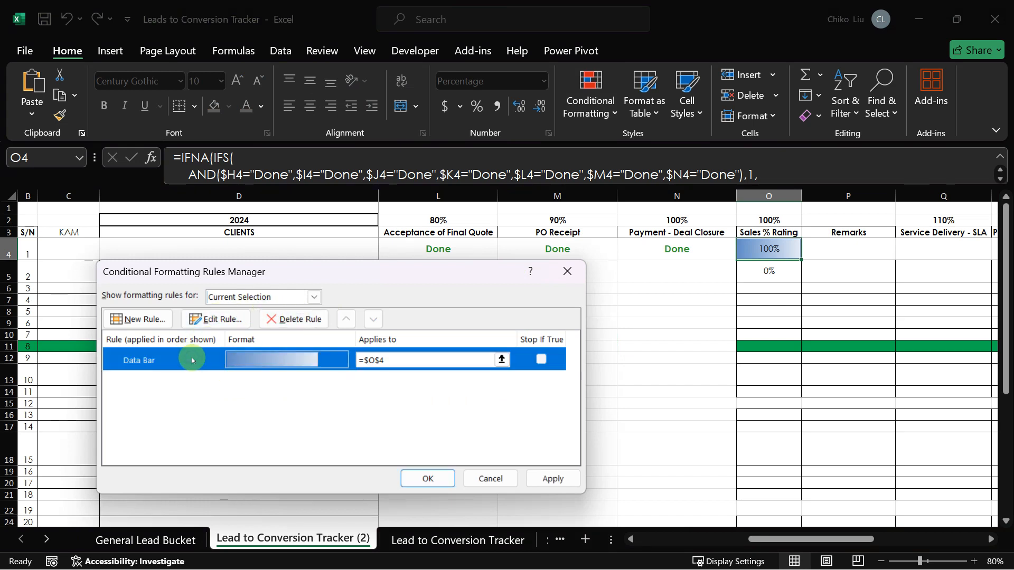
Step: Edit the O4 data bar rule to use dark red as the bar's fill color
{"action": "left_click", "coordinate": [214, 319]}
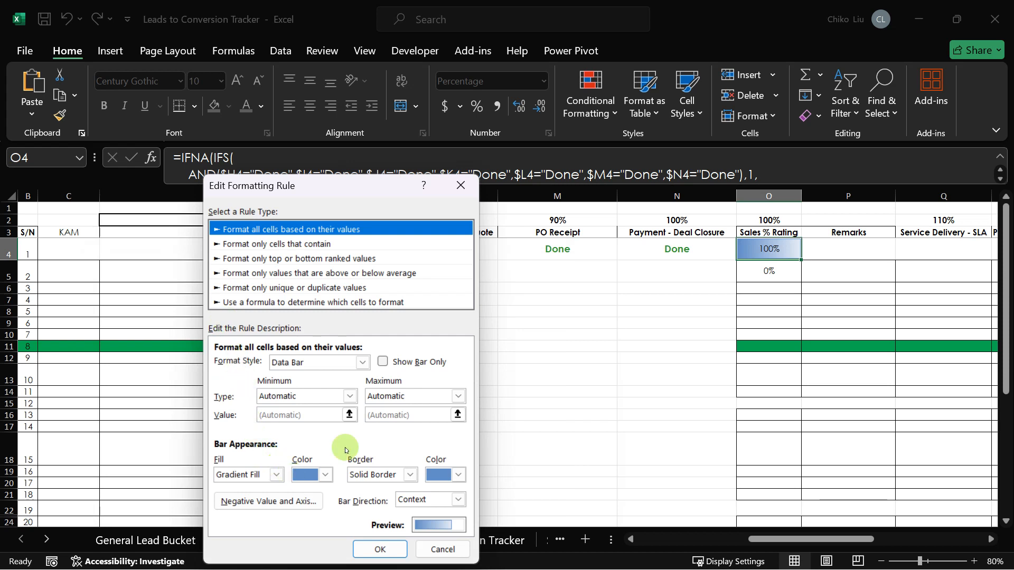
{"action": "left_click", "coordinate": [326, 475]}
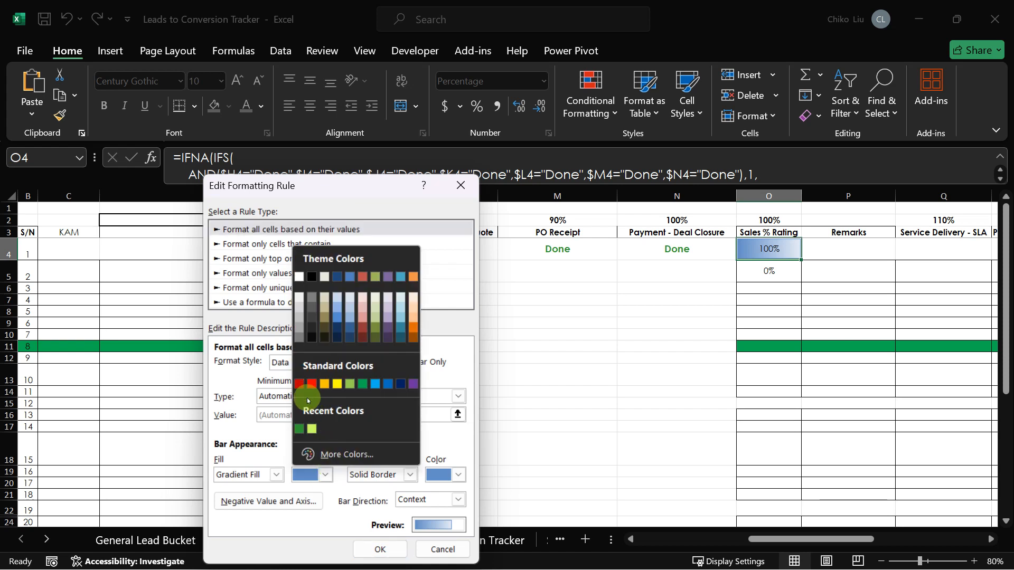
{"action": "left_click", "coordinate": [301, 386]}
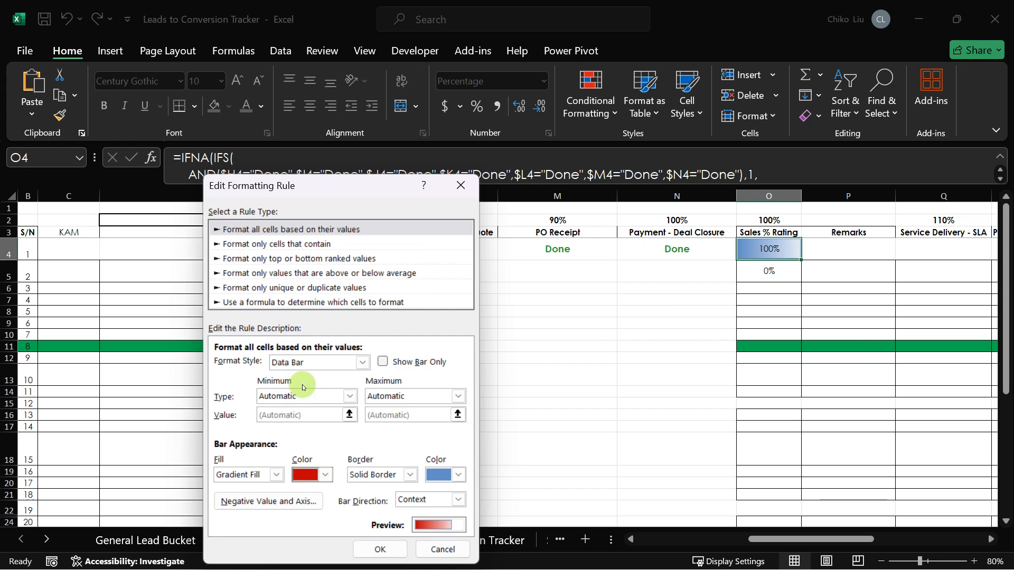
Step: Try a Solid Fill for the O4 data bar and return it to Gradient Fill
{"action": "left_click", "coordinate": [364, 363]}
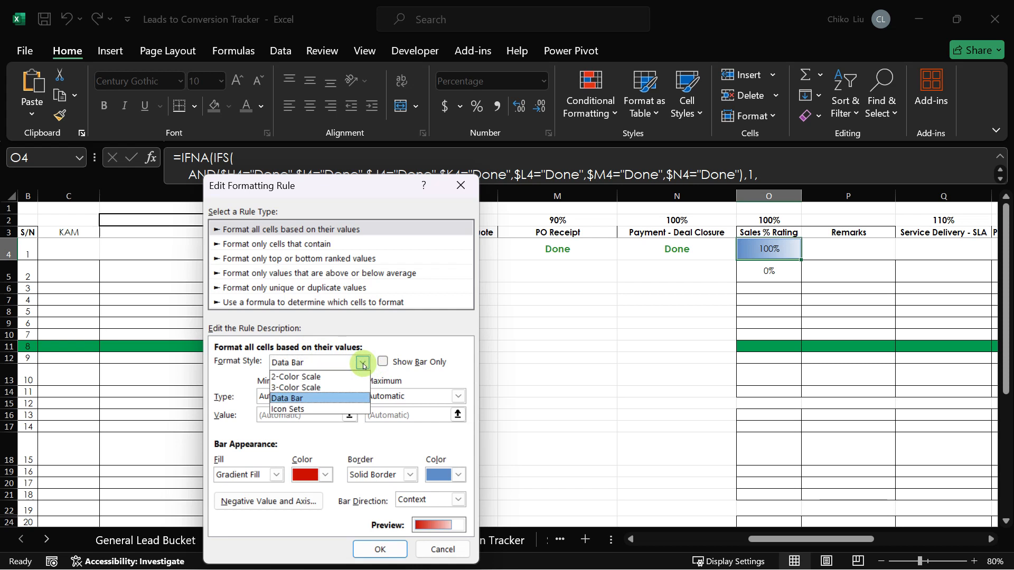
{"action": "left_click", "coordinate": [326, 399]}
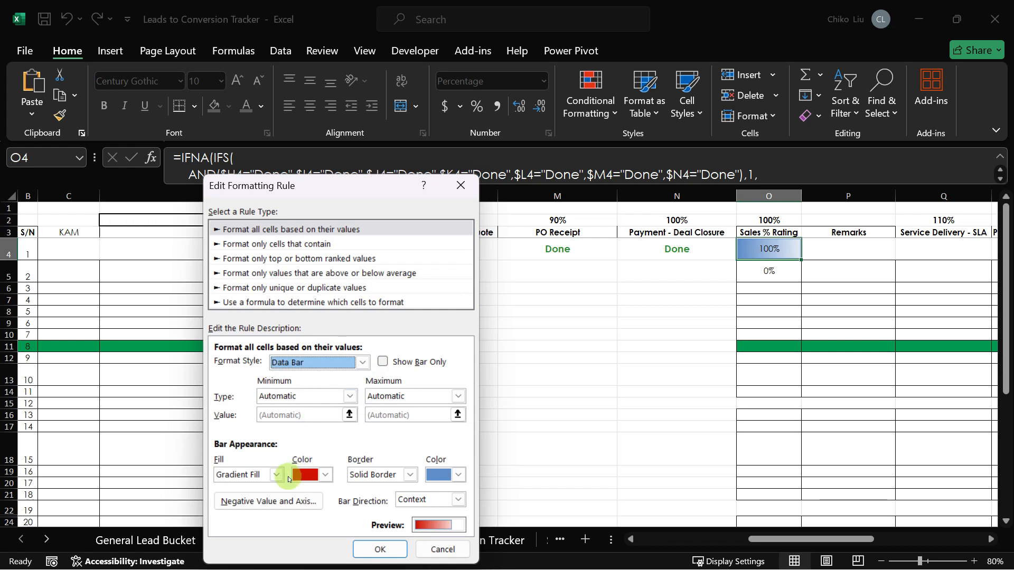
{"action": "left_click", "coordinate": [430, 477]}
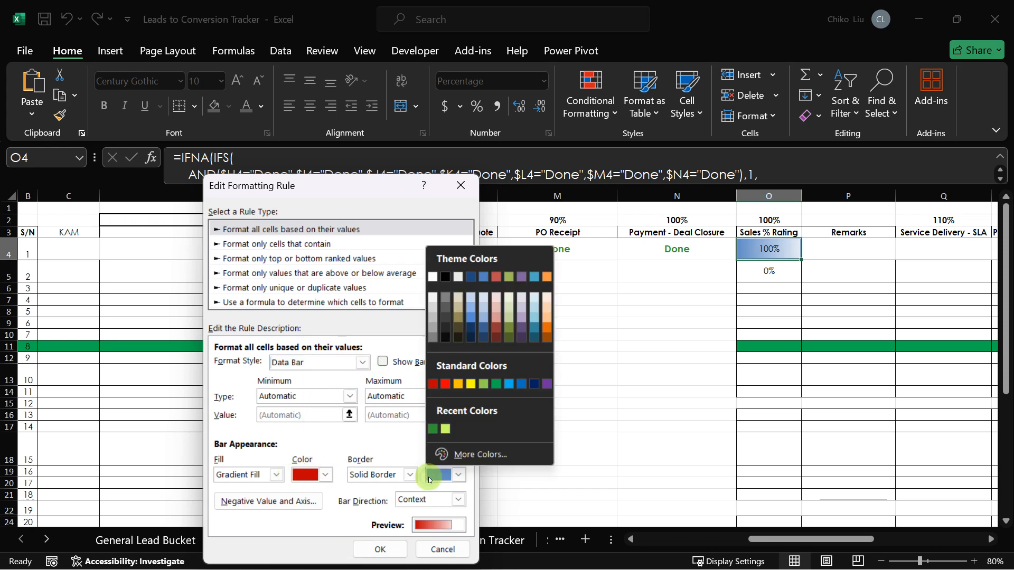
{"action": "left_click", "coordinate": [430, 479]}
{"action": "left_click", "coordinate": [274, 476]}
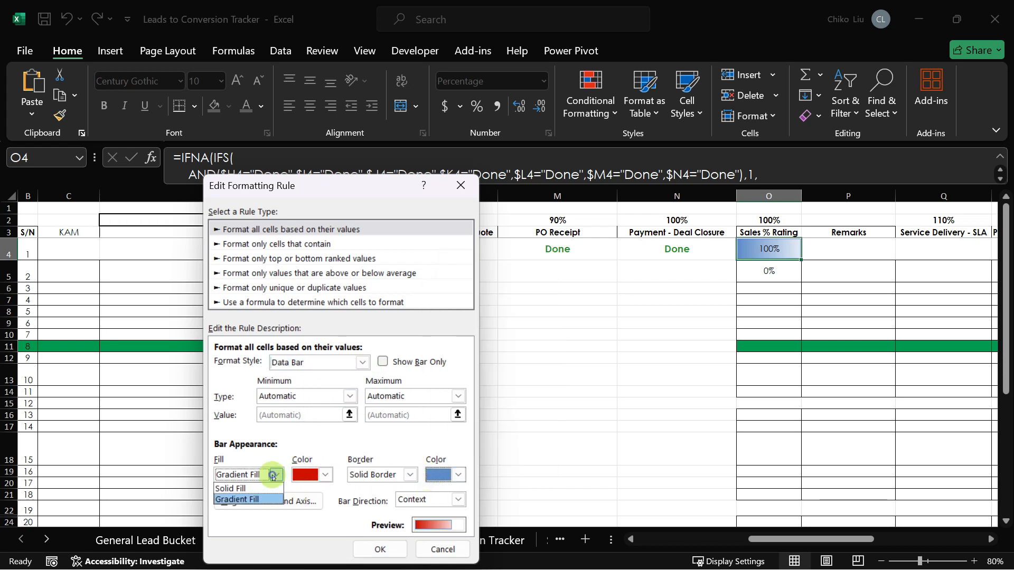
{"action": "left_click", "coordinate": [262, 490]}
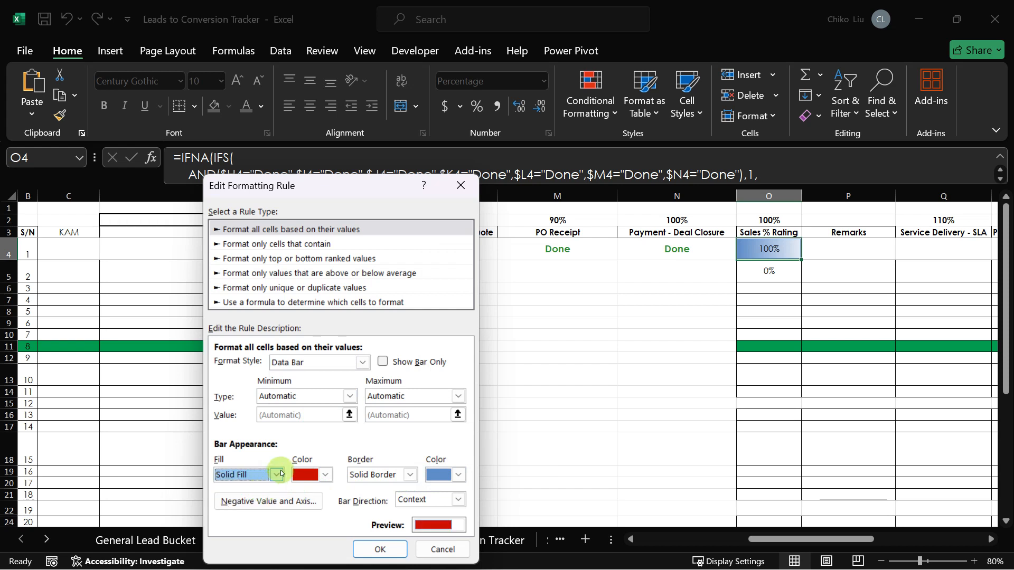
{"action": "left_click", "coordinate": [278, 474]}
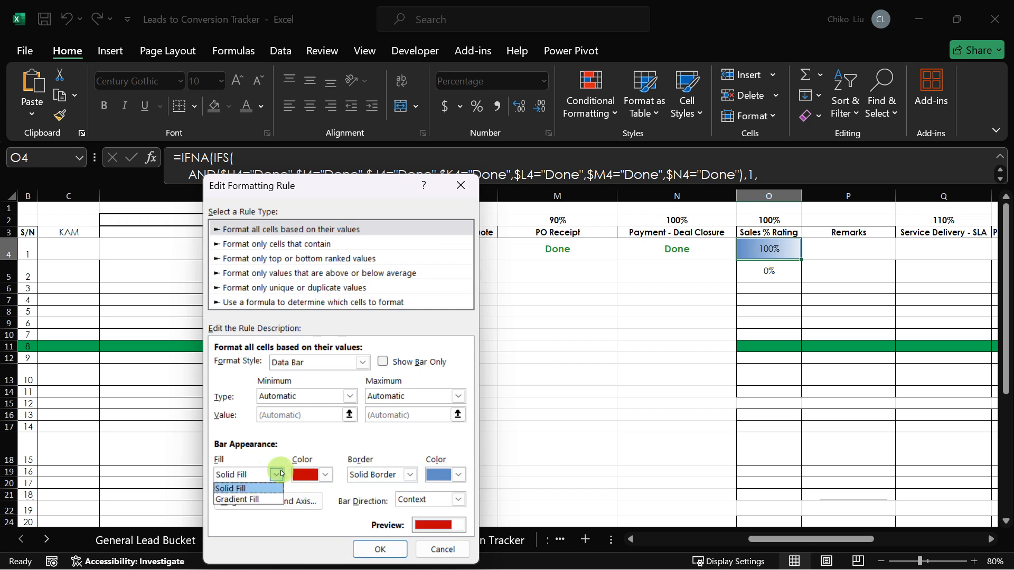
{"action": "left_click", "coordinate": [255, 499]}
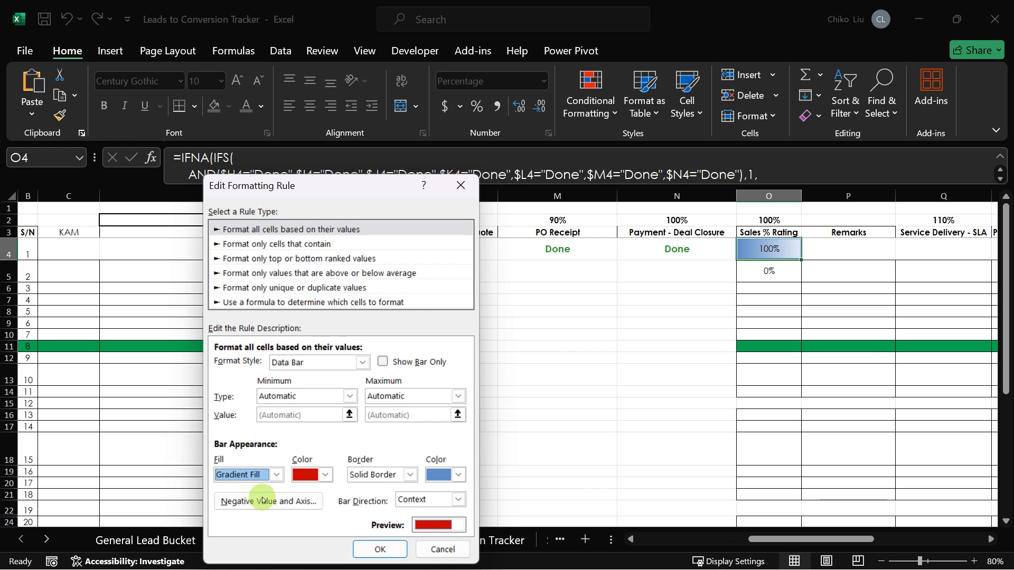
Step: Enable Show Bar Only for the O4 data bar and set its bar direction to Left-to-Right
{"action": "left_click", "coordinate": [385, 364]}
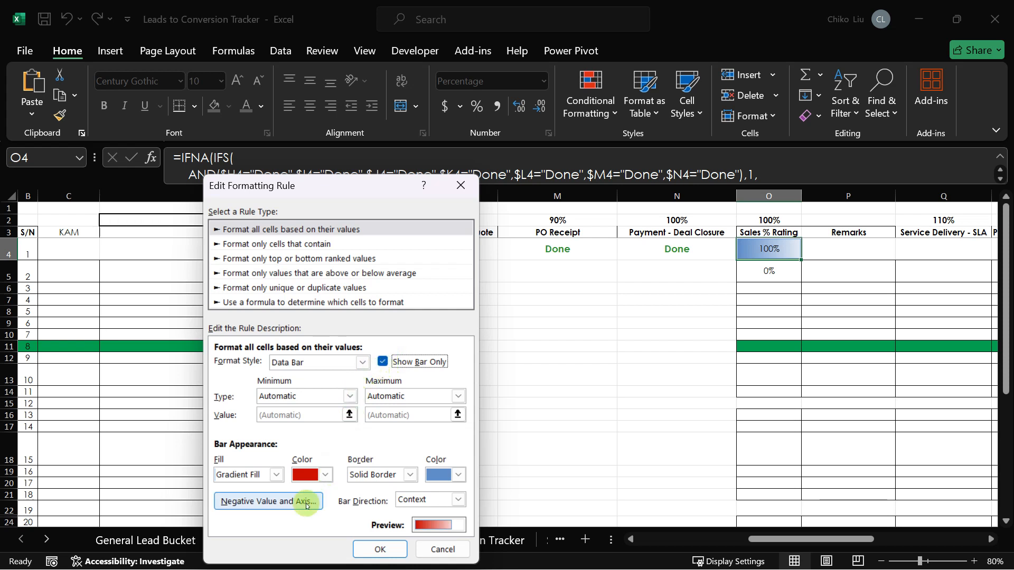
{"action": "left_click", "coordinate": [429, 501]}
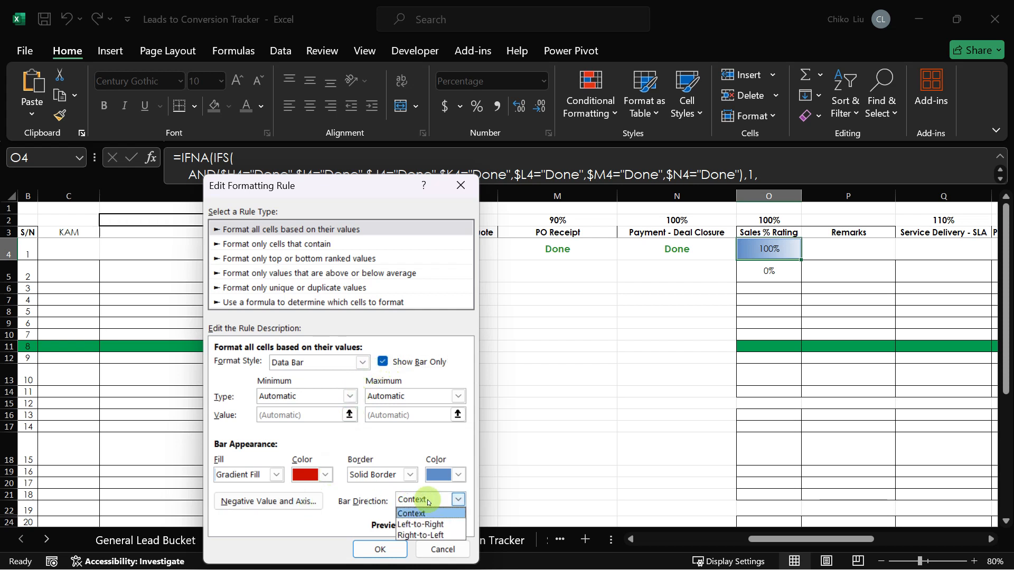
{"action": "left_click", "coordinate": [414, 524]}
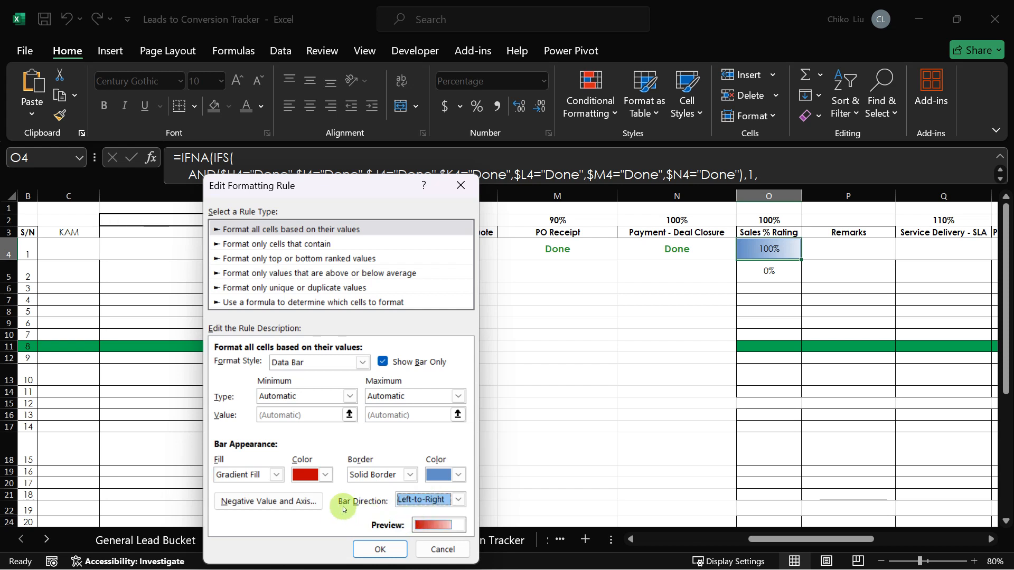
Step: Pick dark green as the data bar's border color, switch the border to No Border, and apply the rule to O4
{"action": "left_click", "coordinate": [460, 472]}
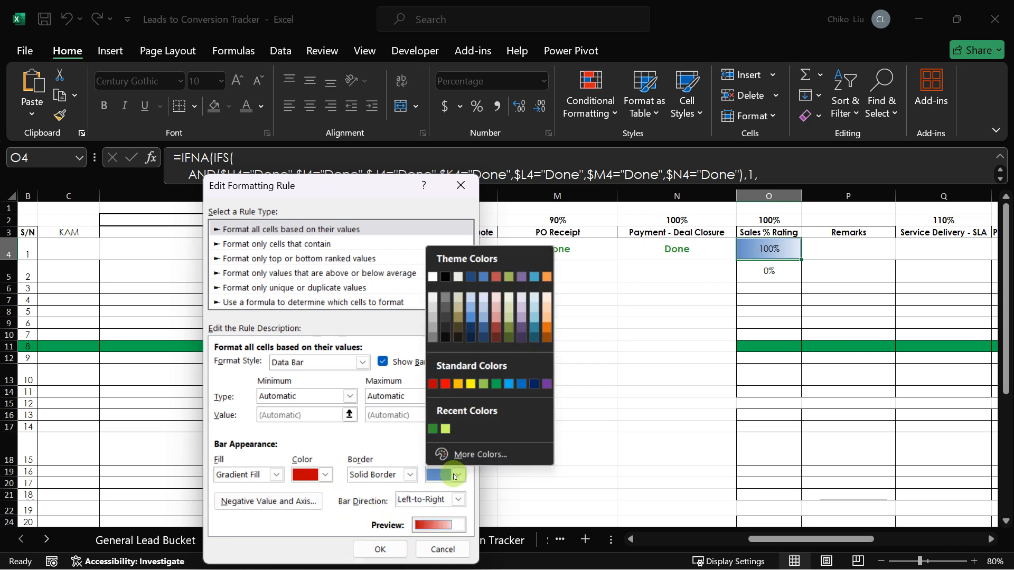
{"action": "left_click", "coordinate": [432, 429]}
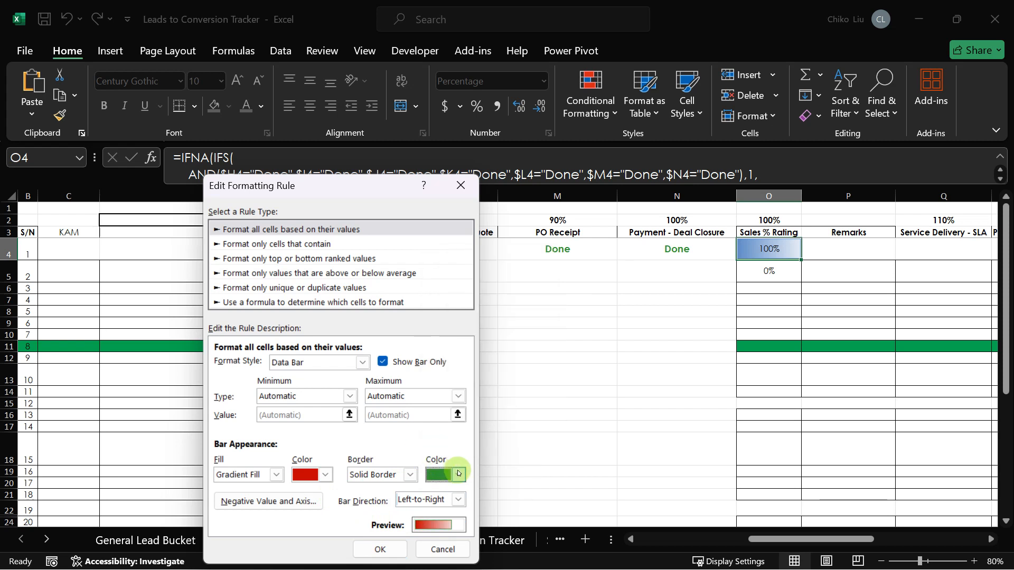
{"action": "left_click", "coordinate": [410, 474]}
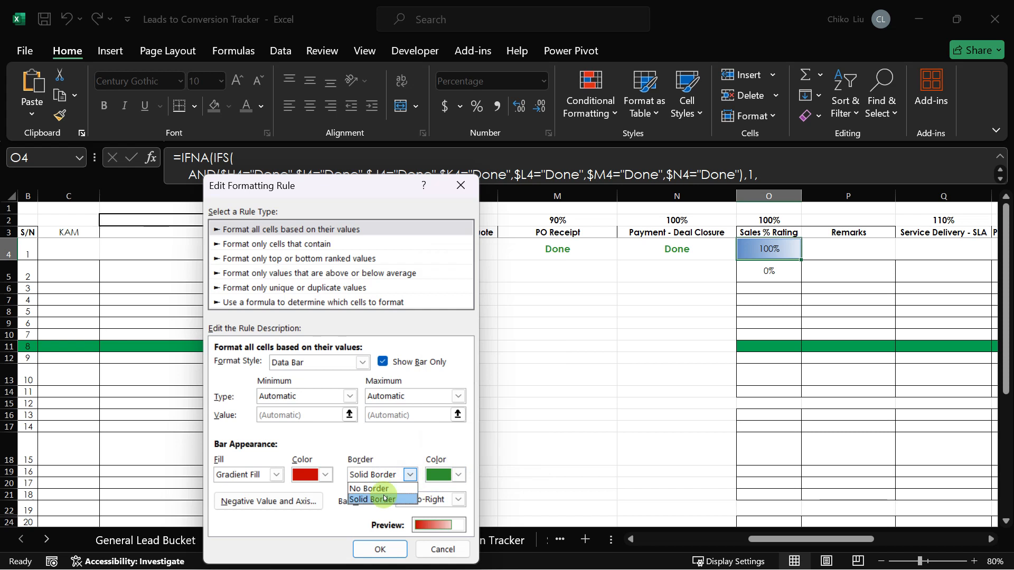
{"action": "left_click", "coordinate": [392, 489]}
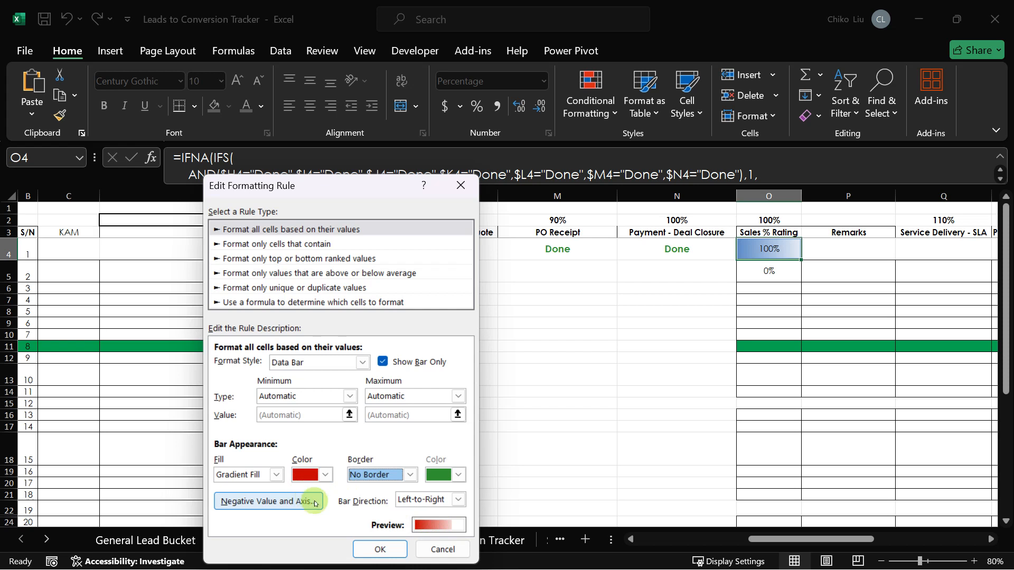
{"action": "left_click", "coordinate": [380, 550]}
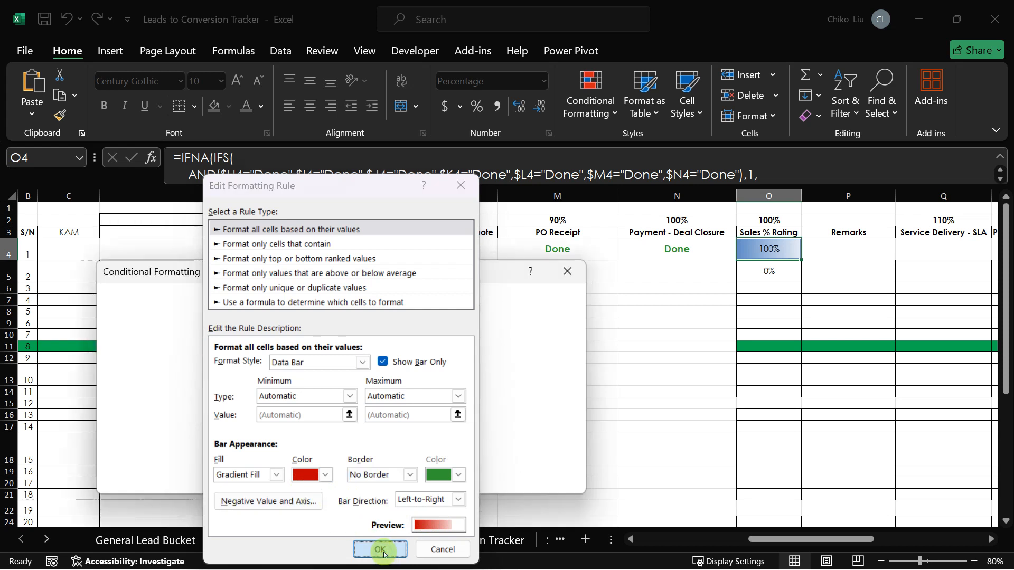
{"action": "left_click", "coordinate": [546, 474]}
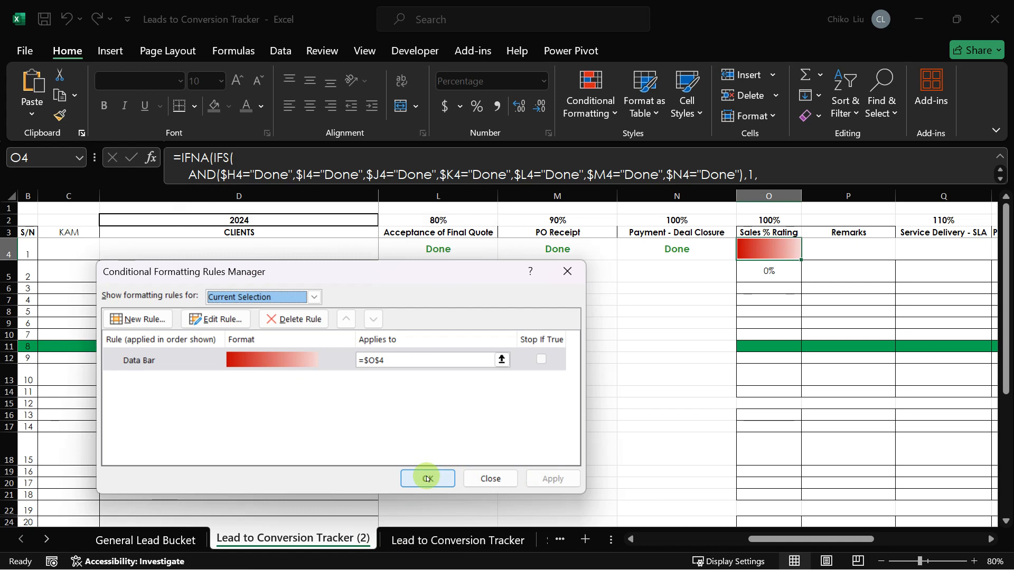
Step: Review the negative value and axis settings of the O4 data bar rule, keeping them as they are
{"action": "left_click", "coordinate": [218, 318]}
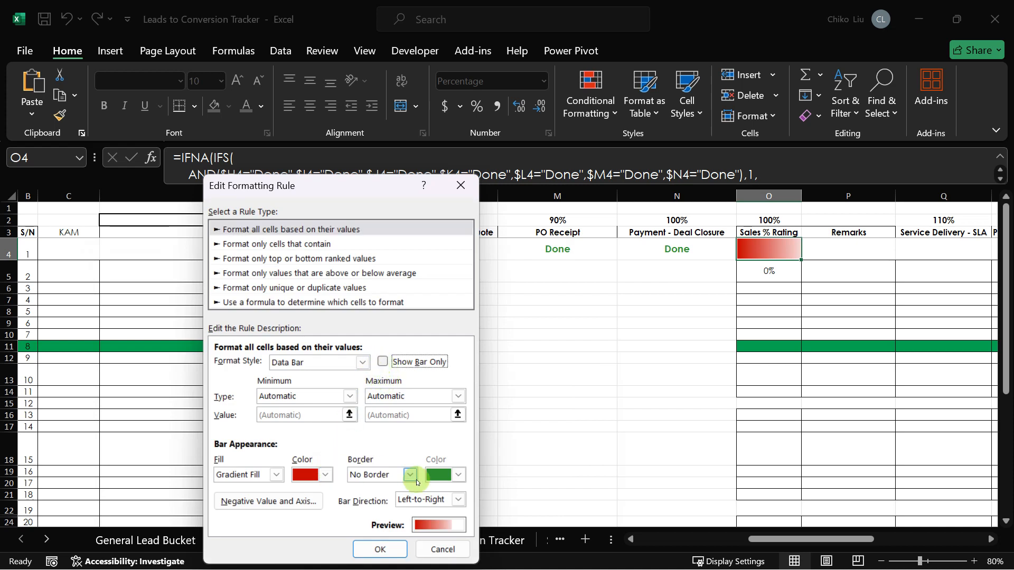
{"action": "left_click", "coordinate": [308, 501]}
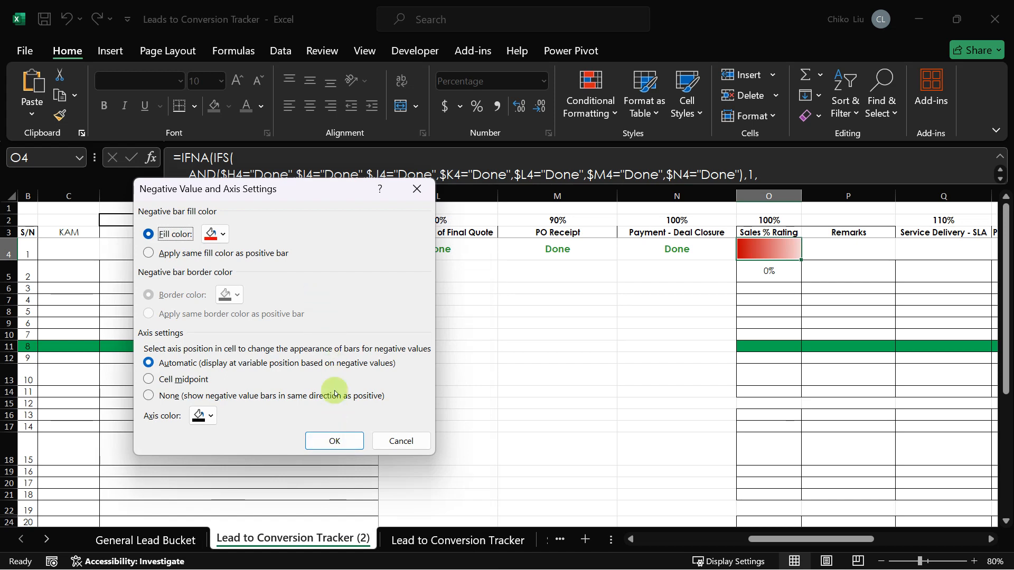
{"action": "left_click", "coordinate": [332, 439]}
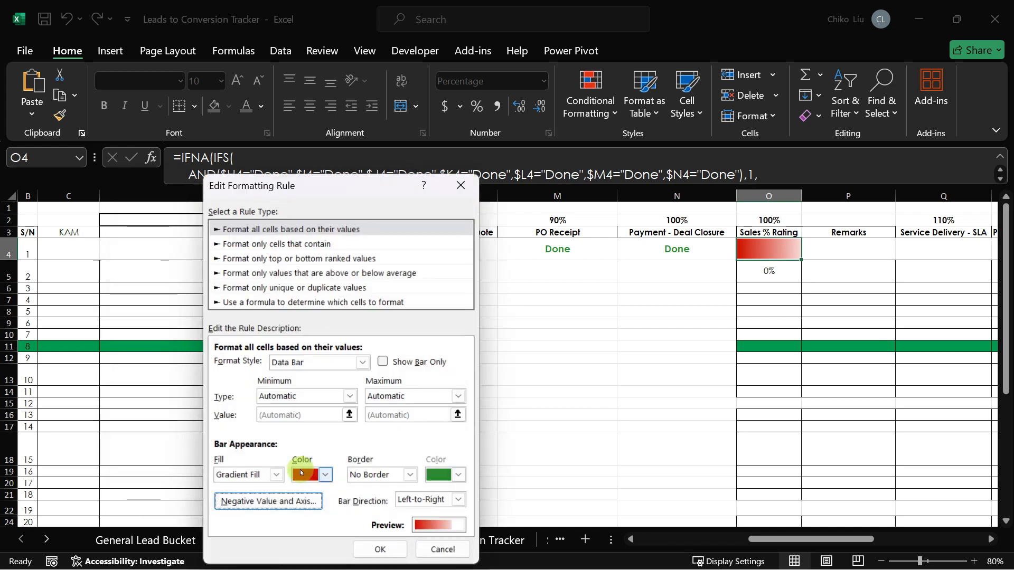
Step: Set the O4 data bar's fill color to dark green and its direction to Right-to-Left, and apply the rule
{"action": "left_click", "coordinate": [315, 470]}
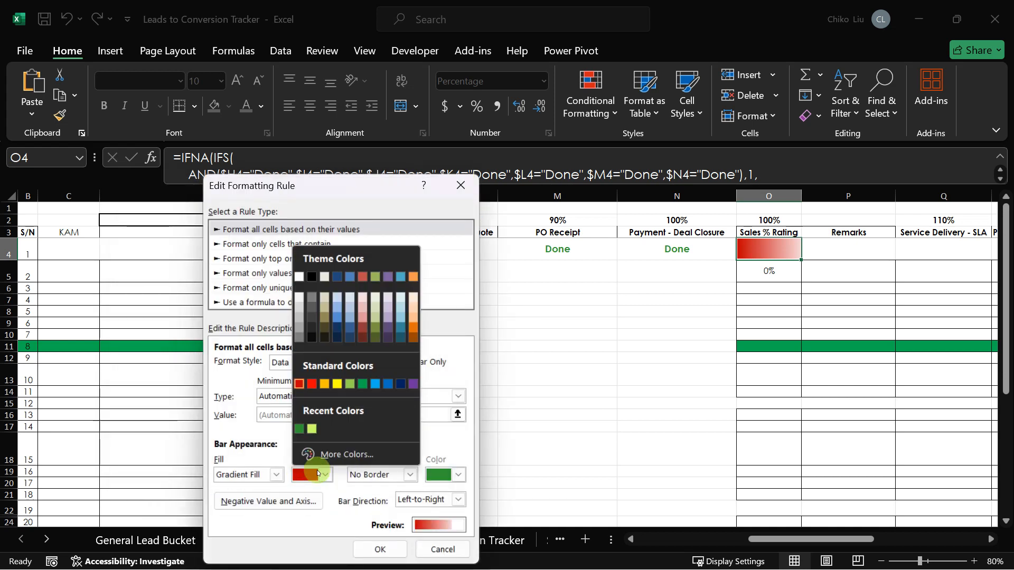
{"action": "left_click", "coordinate": [299, 429]}
{"action": "left_click", "coordinate": [457, 500]}
{"action": "left_click", "coordinate": [420, 534]}
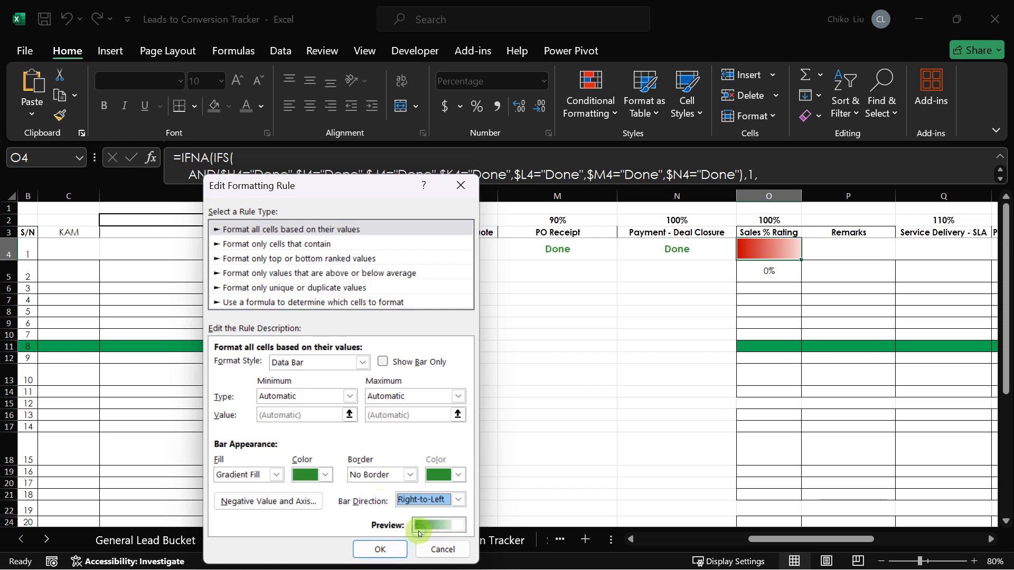
{"action": "left_click", "coordinate": [371, 558]}
{"action": "left_click", "coordinate": [543, 479]}
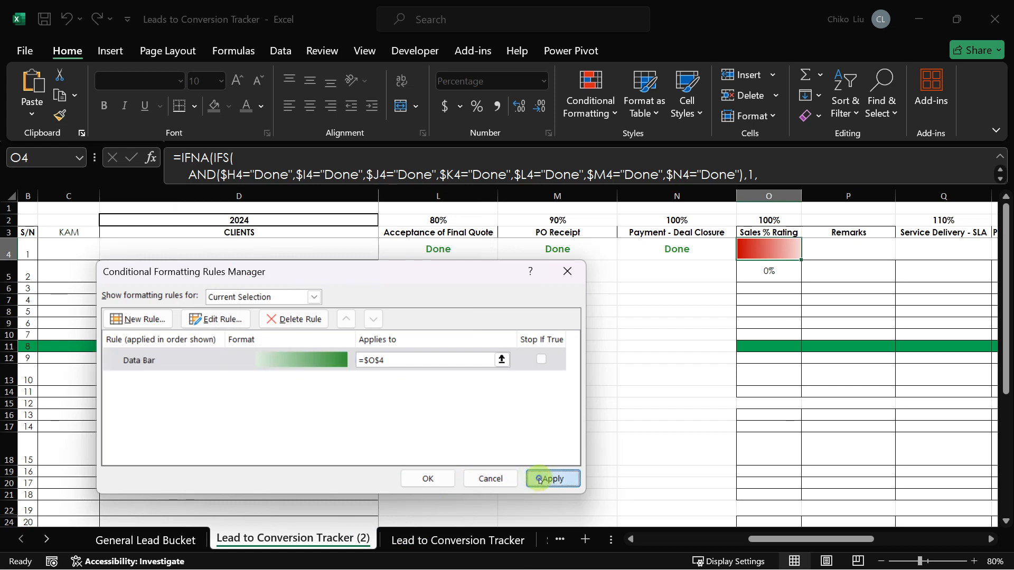
{"action": "left_click", "coordinate": [429, 479]}
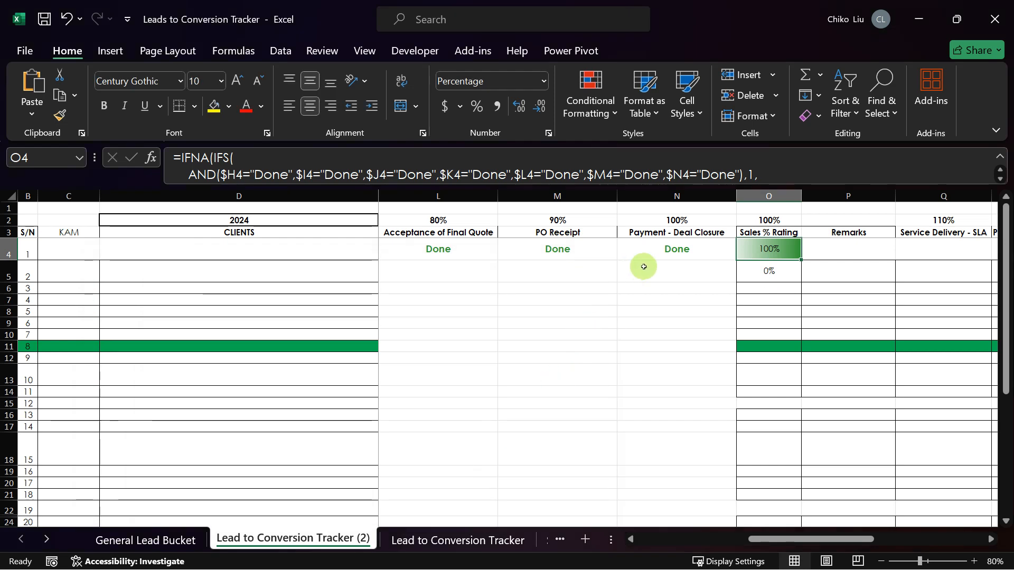
Step: Clear the row 4 statuses from Submission of Initial Quote through Payment - Deal Closure (K4:N4)
{"action": "left_click_drag", "start_coordinate": [650, 252], "coordinate": [465, 252]}
{"action": "key", "text": "Delete"}
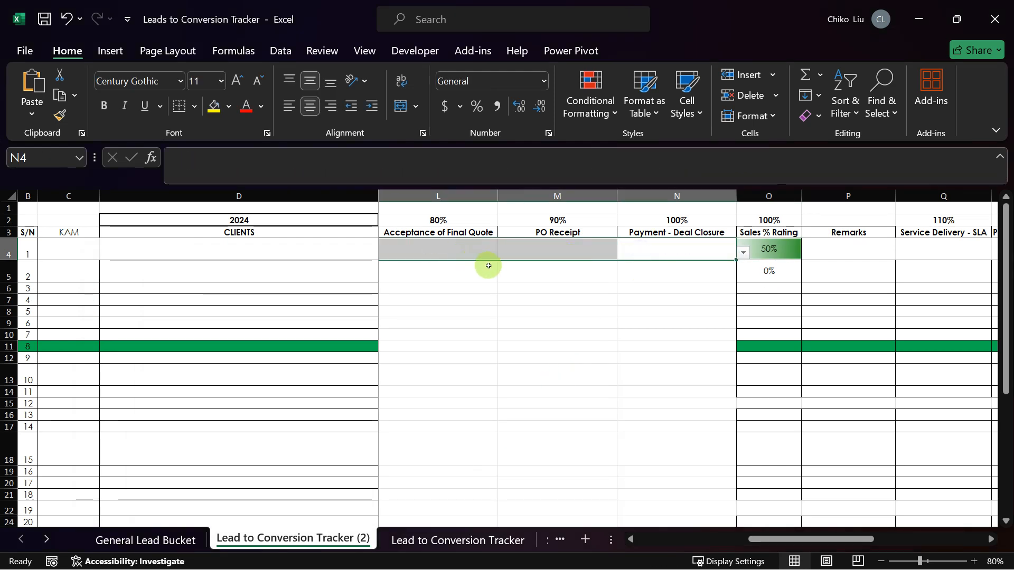
{"action": "key", "text": "Left"}
{"action": "key", "text": "Left"}
{"action": "key", "text": "Left"}
{"action": "key", "text": "Left"}
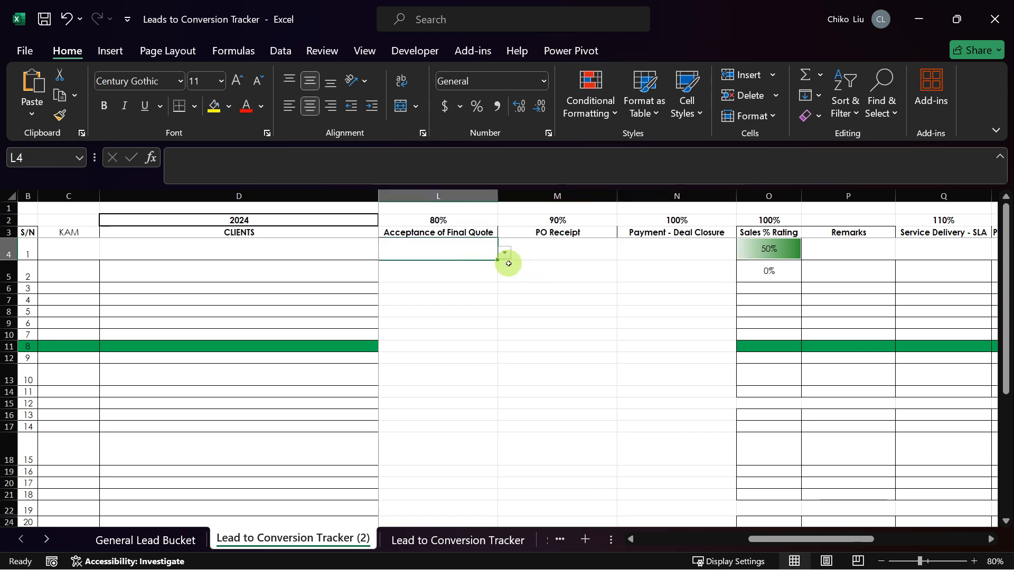
{"action": "left_click", "coordinate": [508, 263]}
{"action": "key", "text": "Delete"}
{"action": "key", "text": "Right"}
{"action": "key", "text": "Right"}
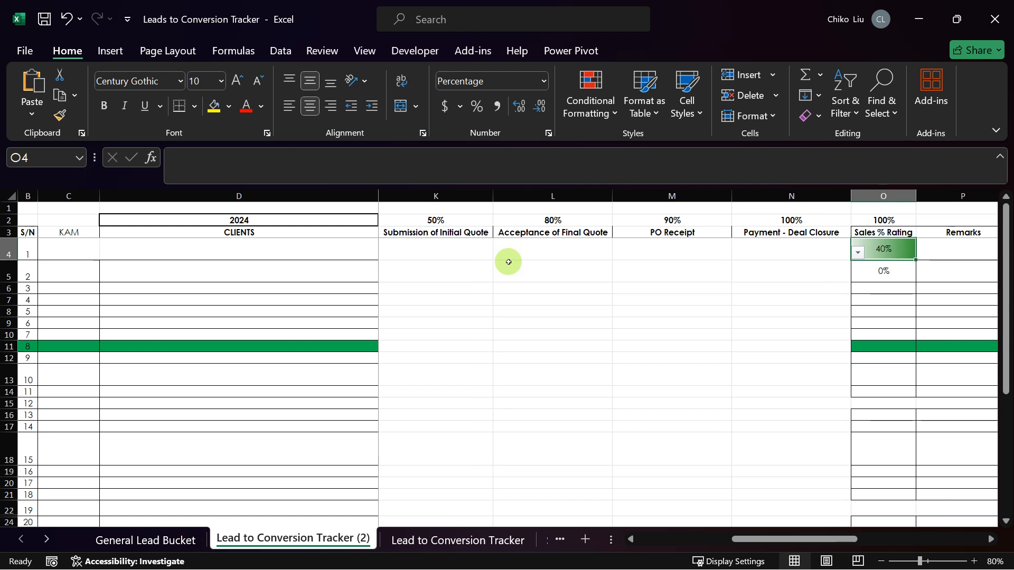
Step: Edit the O4 data bar rule to use Number for both limits, with minimum 0 and maximum 1, and apply it
{"action": "left_click", "coordinate": [591, 105]}
{"action": "left_click", "coordinate": [608, 349]}
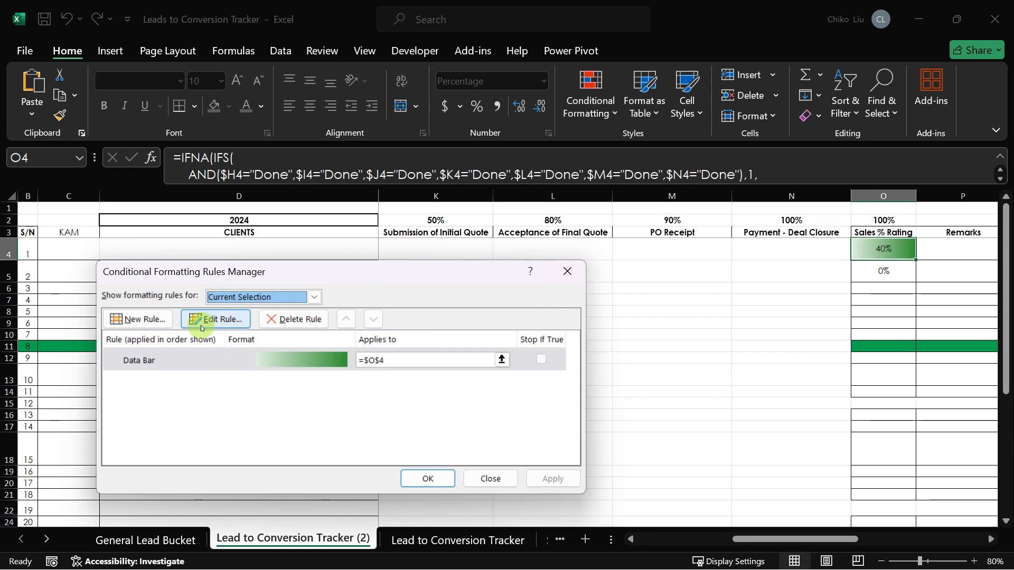
{"action": "left_click", "coordinate": [201, 327]}
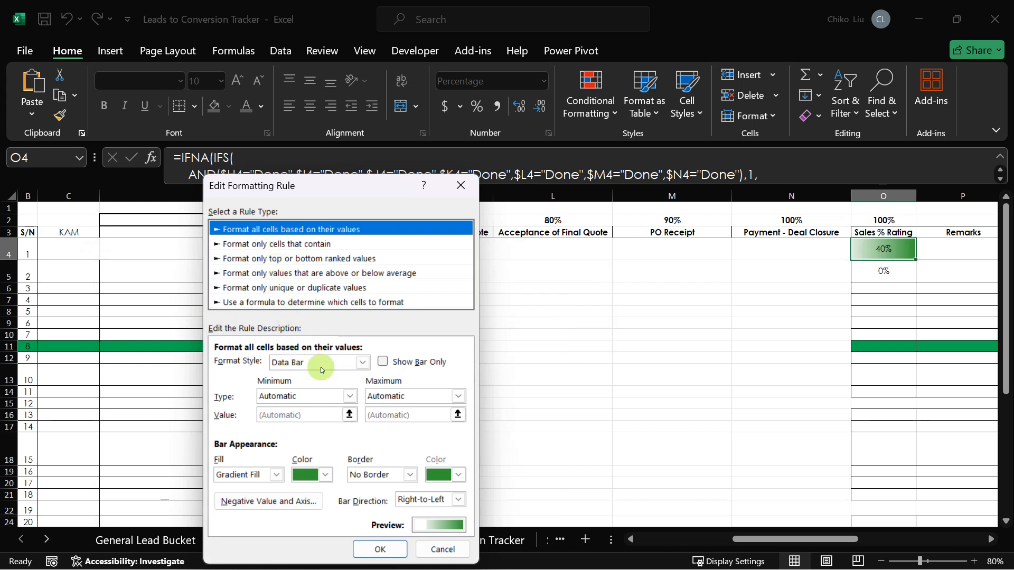
{"action": "left_click", "coordinate": [347, 397]}
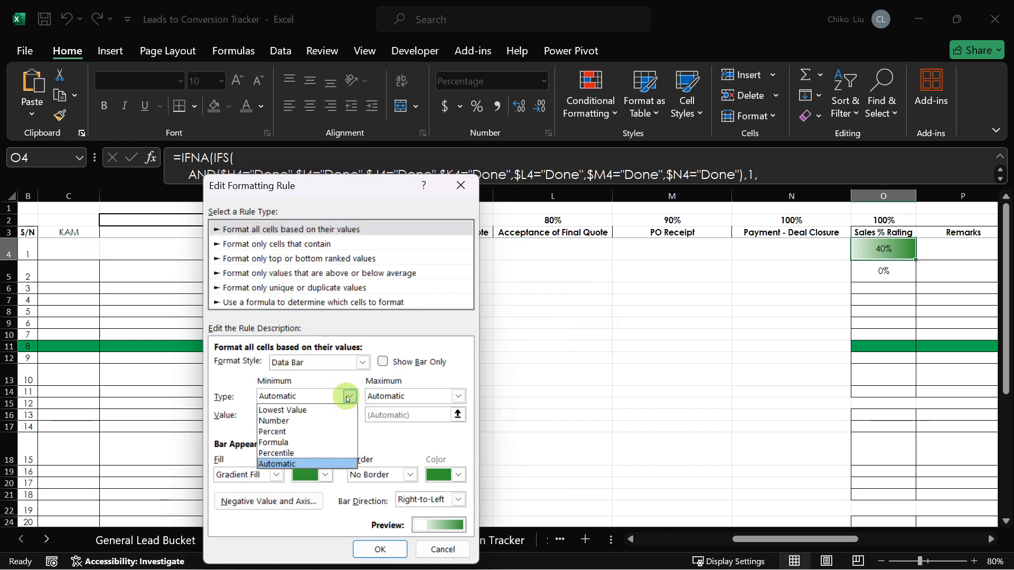
{"action": "left_click", "coordinate": [337, 421]}
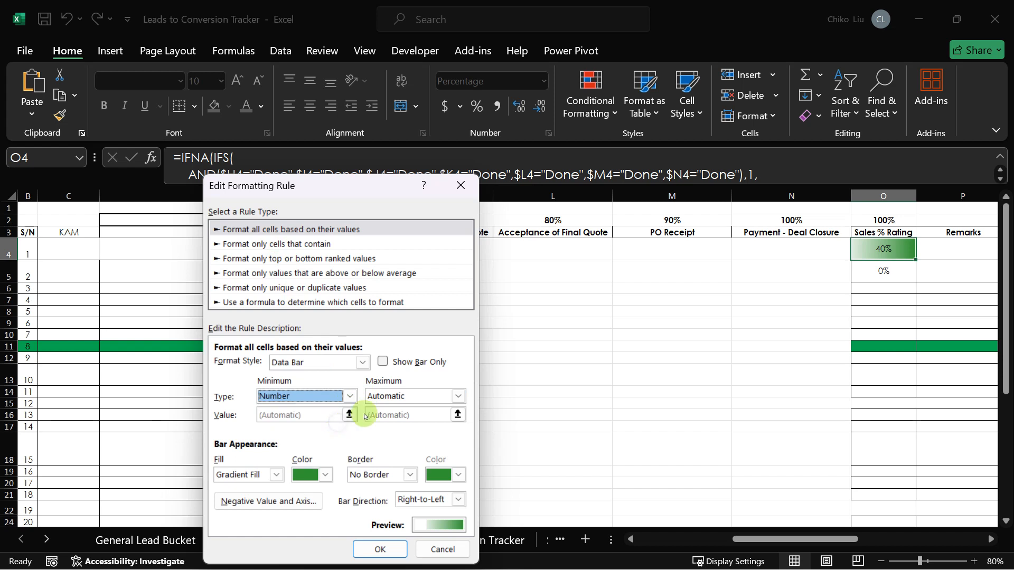
{"action": "left_click", "coordinate": [456, 396]}
{"action": "left_click", "coordinate": [429, 421]}
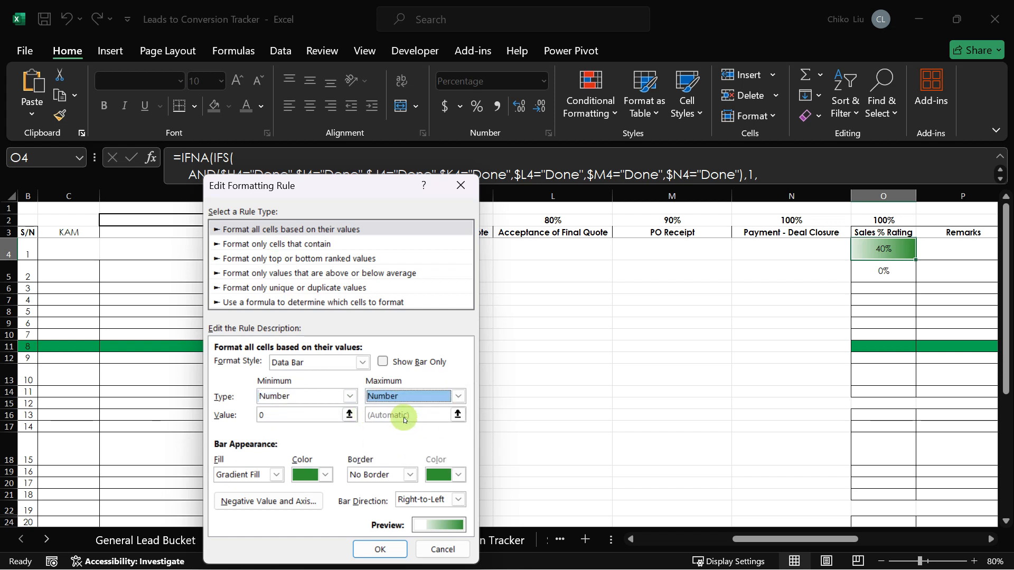
{"action": "left_click", "coordinate": [366, 415]}
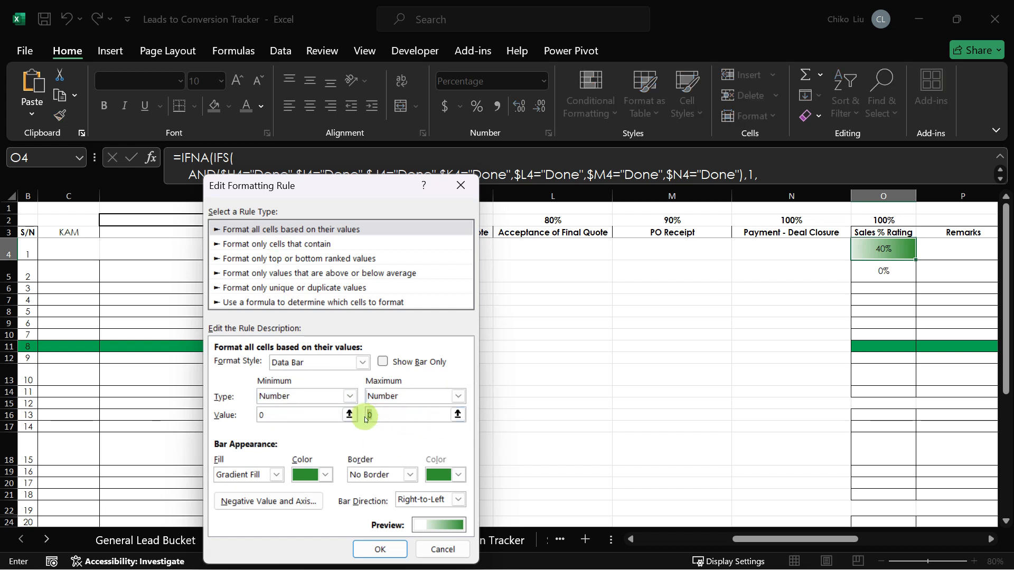
{"action": "left_click", "coordinate": [382, 551]}
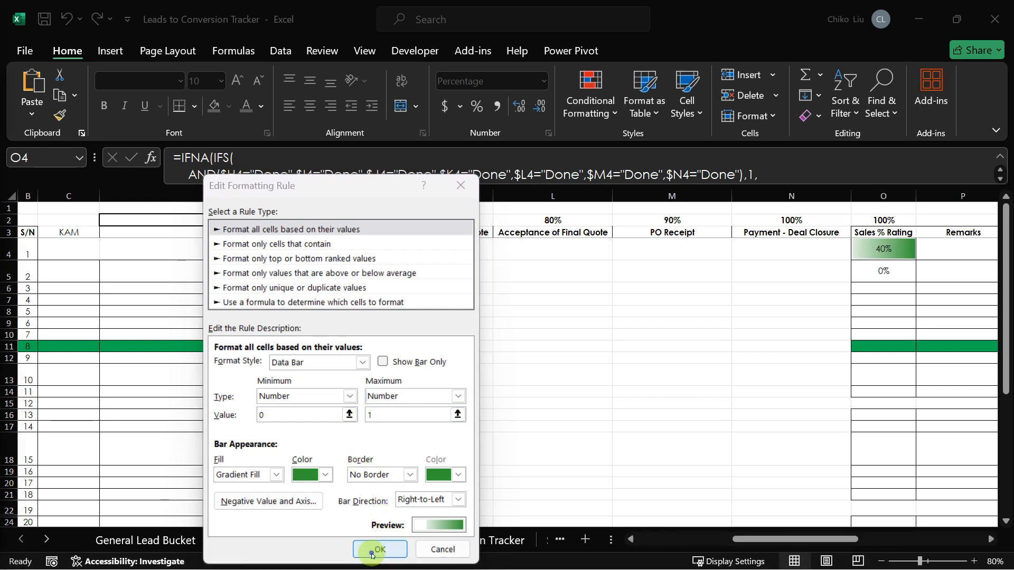
{"action": "left_click", "coordinate": [385, 546]}
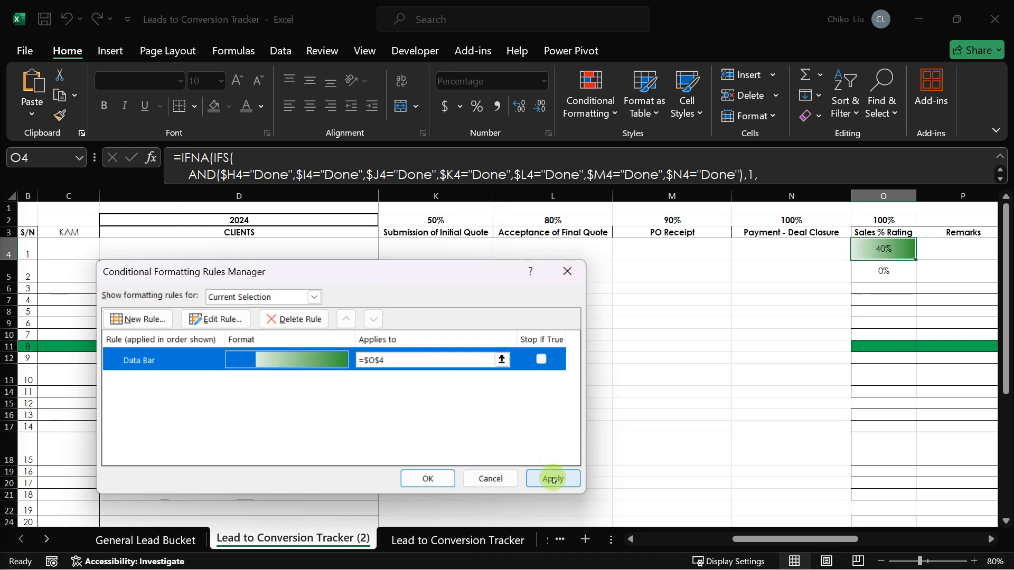
{"action": "left_click", "coordinate": [554, 480]}
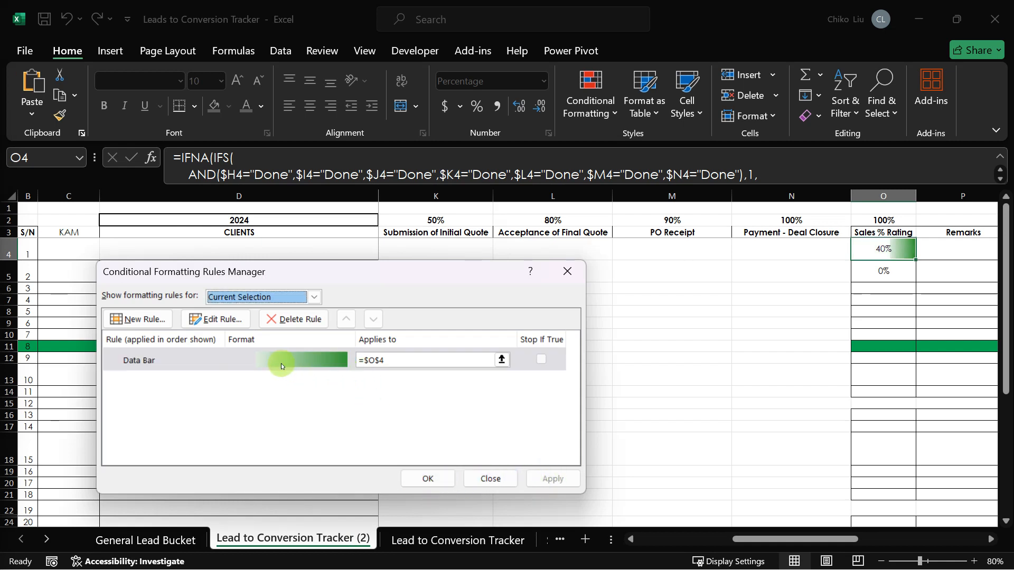
Step: Set the O4 data bar's direction to Left-to-Right and apply the rule
{"action": "left_click", "coordinate": [224, 318]}
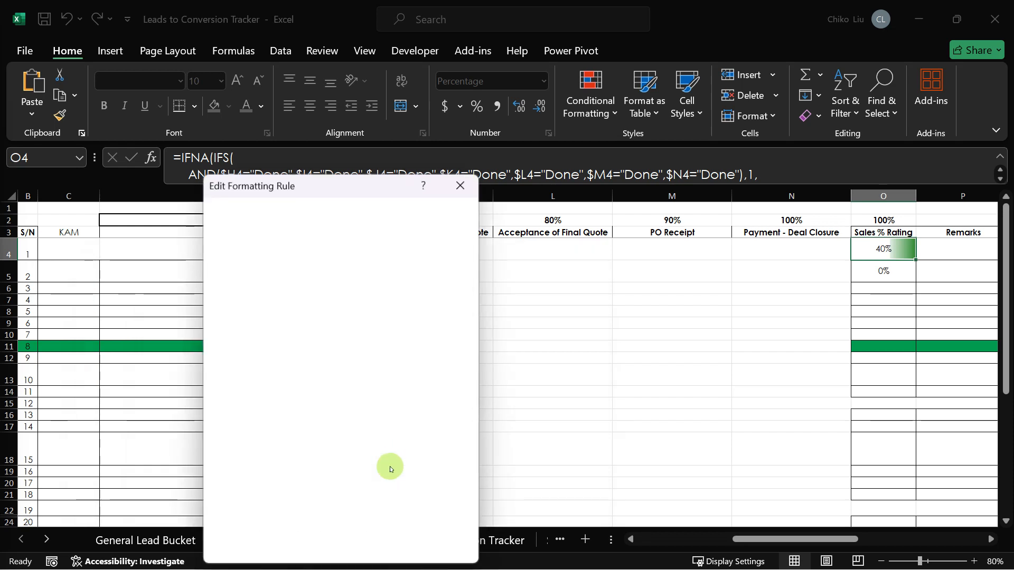
{"action": "left_click", "coordinate": [418, 499]}
{"action": "left_click", "coordinate": [417, 528]}
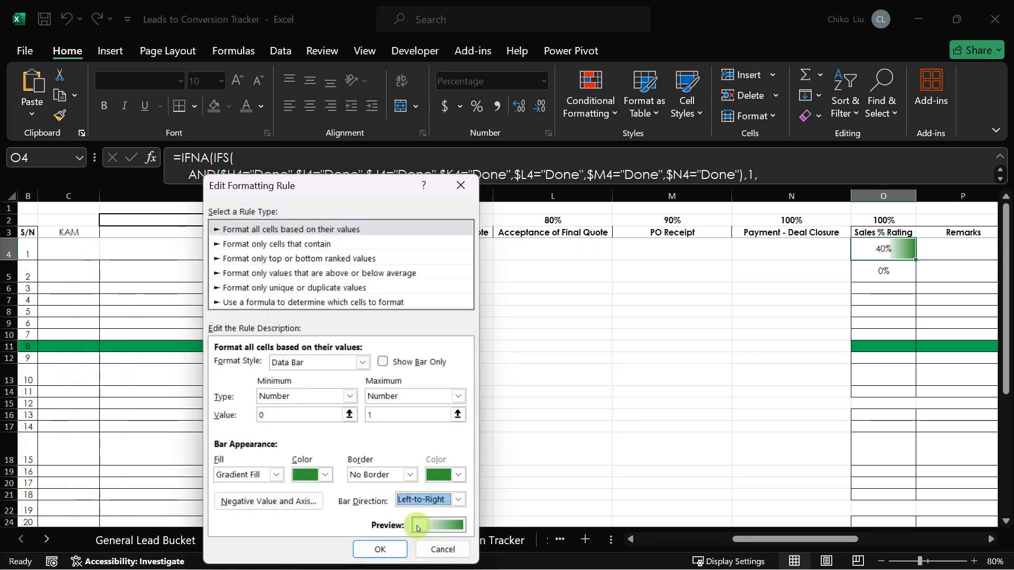
{"action": "left_click", "coordinate": [386, 547]}
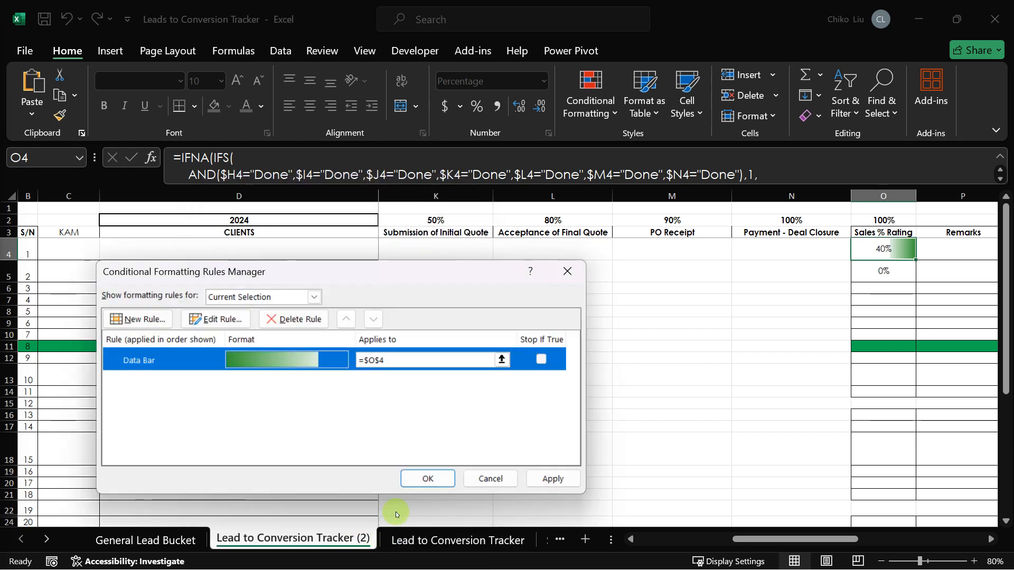
{"action": "left_click", "coordinate": [549, 478]}
{"action": "left_click", "coordinate": [428, 478]}
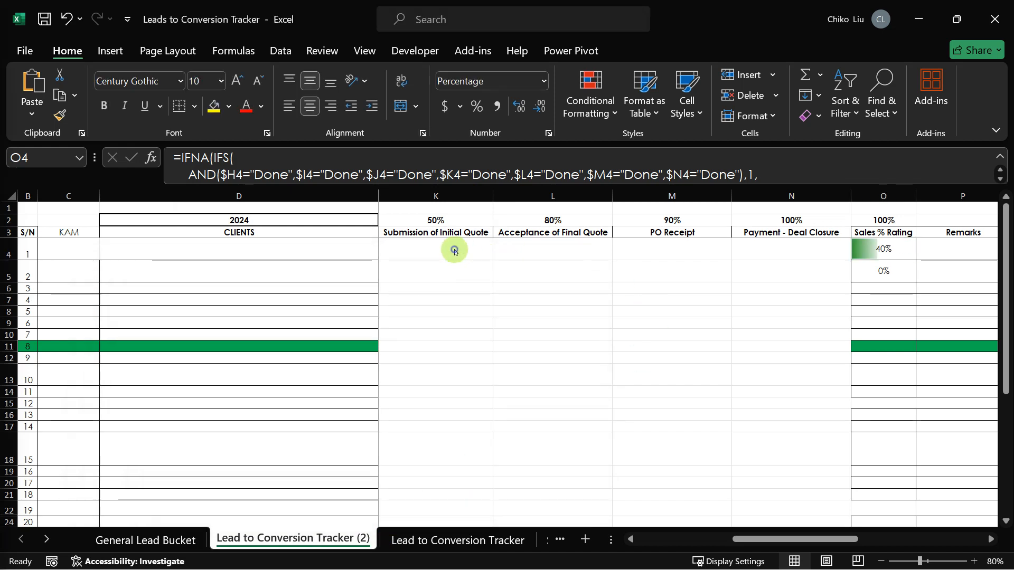
Step: Set the row 4 statuses for Submission of Initial Quote and Acceptance of Final Quote to Done
{"action": "left_click", "coordinate": [477, 253]}
{"action": "left_click", "coordinate": [502, 257]}
{"action": "left_click", "coordinate": [480, 278]}
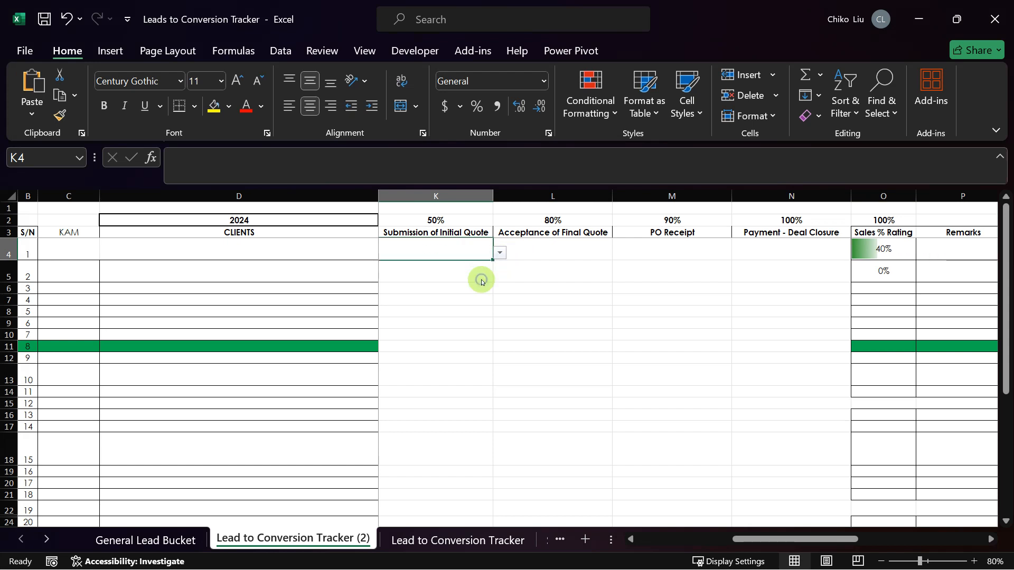
{"action": "left_click", "coordinate": [532, 251]}
{"action": "left_click", "coordinate": [619, 254]}
{"action": "left_click", "coordinate": [583, 288]}
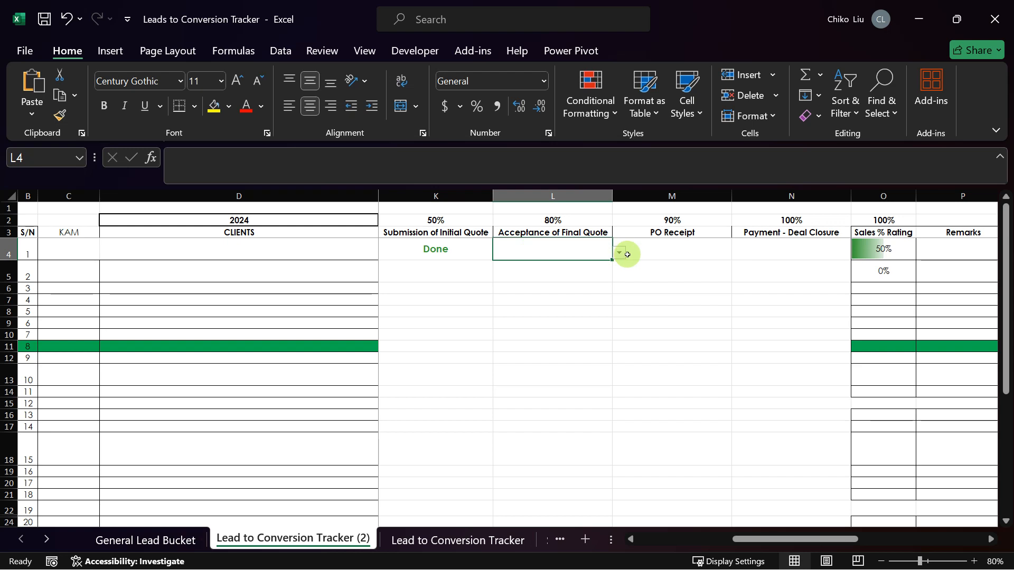
{"action": "left_click", "coordinate": [625, 255]}
{"action": "left_click", "coordinate": [597, 253]}
{"action": "left_click", "coordinate": [618, 253]}
{"action": "left_click", "coordinate": [587, 281]}
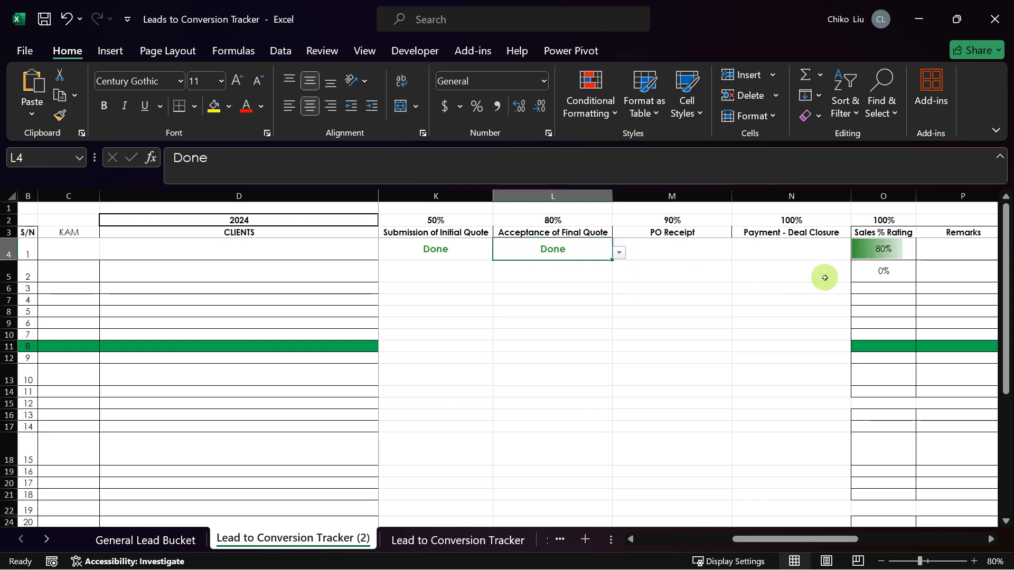
Step: Edit the O4 data bar rule to use a Solid Fill and apply it
{"action": "left_click", "coordinate": [880, 248]}
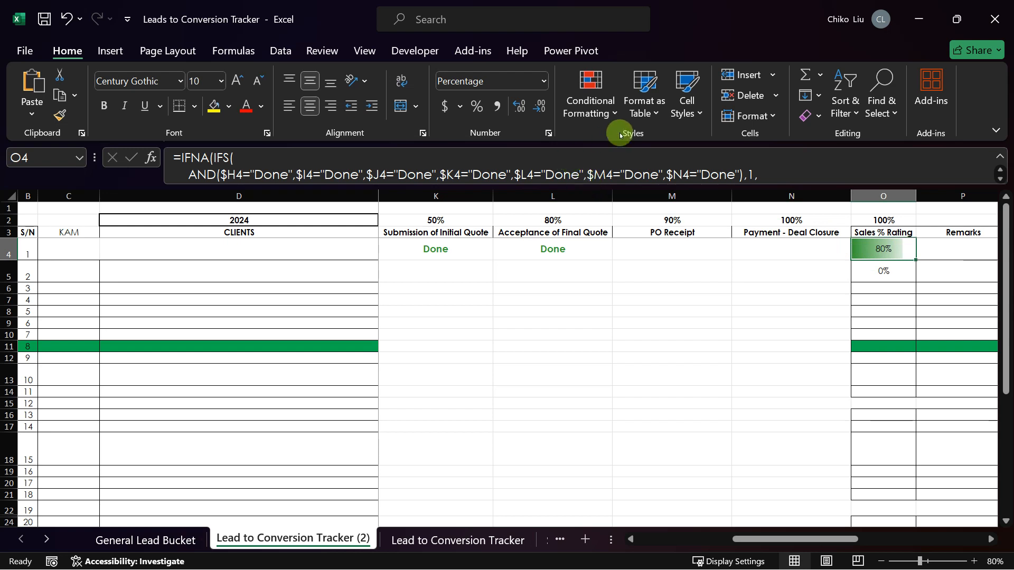
{"action": "left_click", "coordinate": [616, 115]}
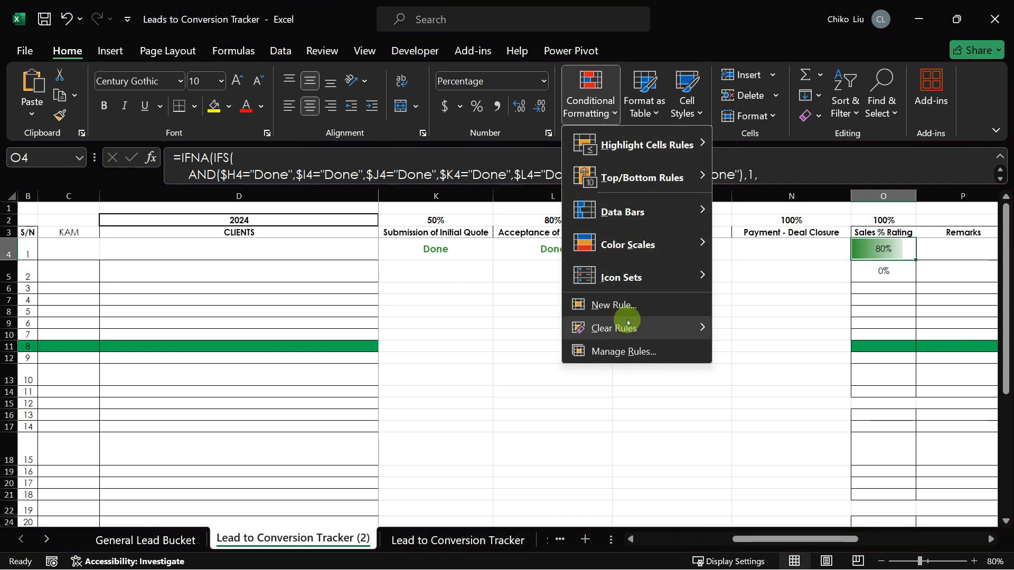
{"action": "left_click", "coordinate": [615, 351]}
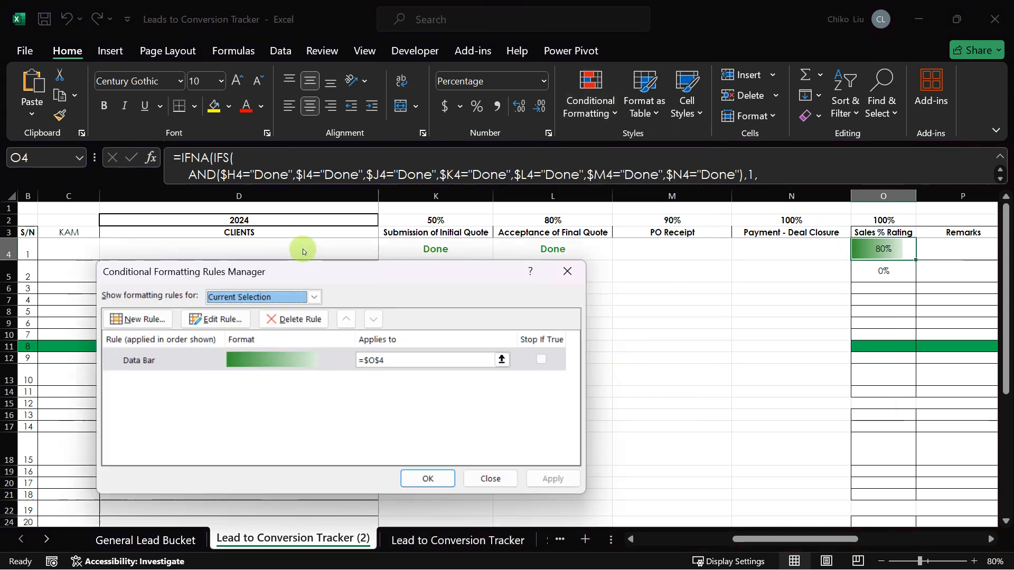
{"action": "left_click", "coordinate": [230, 316]}
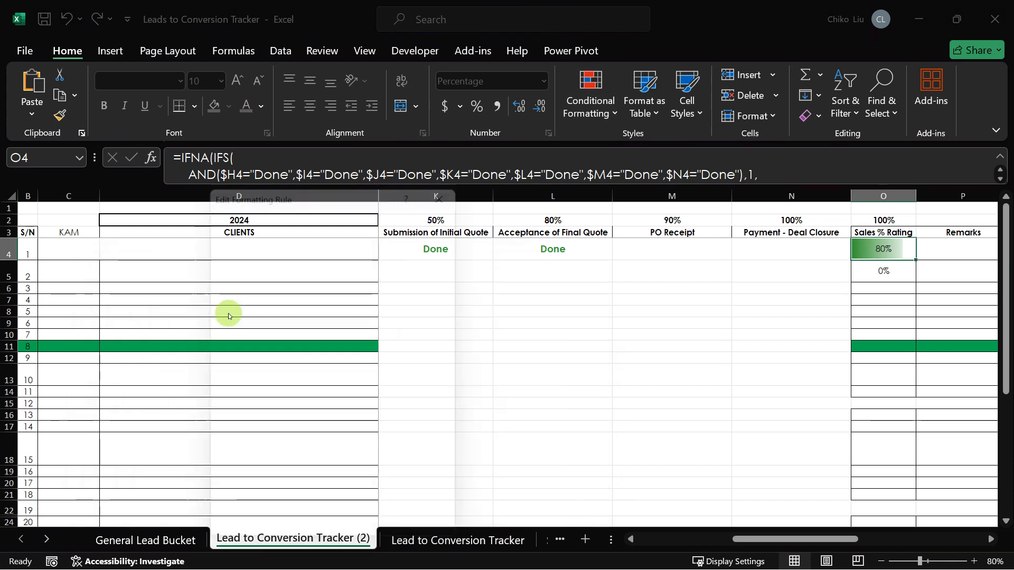
{"action": "left_click", "coordinate": [239, 474]}
{"action": "left_click", "coordinate": [246, 489]}
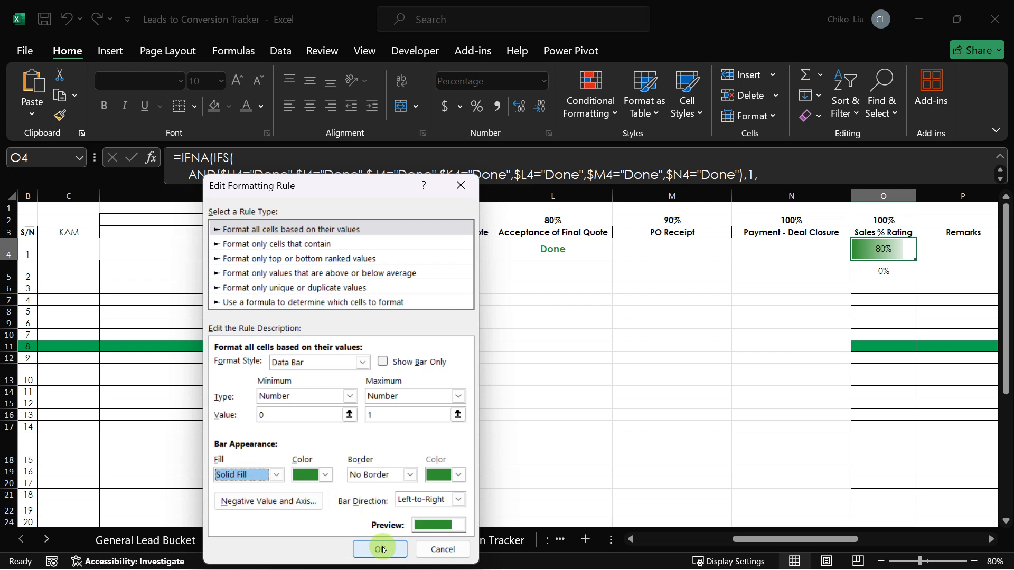
{"action": "left_click", "coordinate": [382, 549]}
{"action": "left_click", "coordinate": [544, 482]}
{"action": "left_click", "coordinate": [426, 479]}
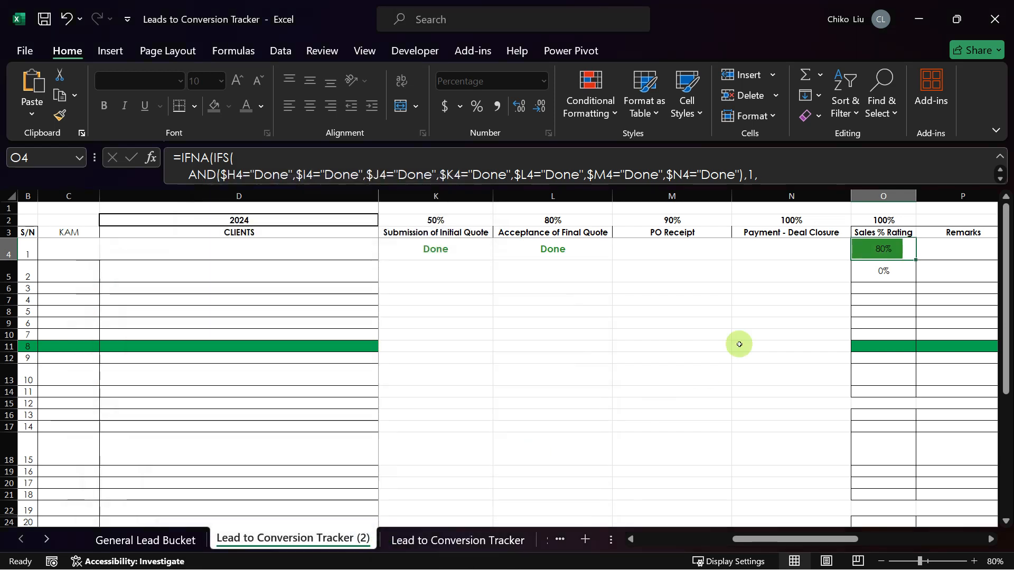
Step: Set the row 4 statuses for PO Receipt and Payment - Deal Closure to Done
{"action": "left_click", "coordinate": [693, 248]}
{"action": "left_click", "coordinate": [738, 263]}
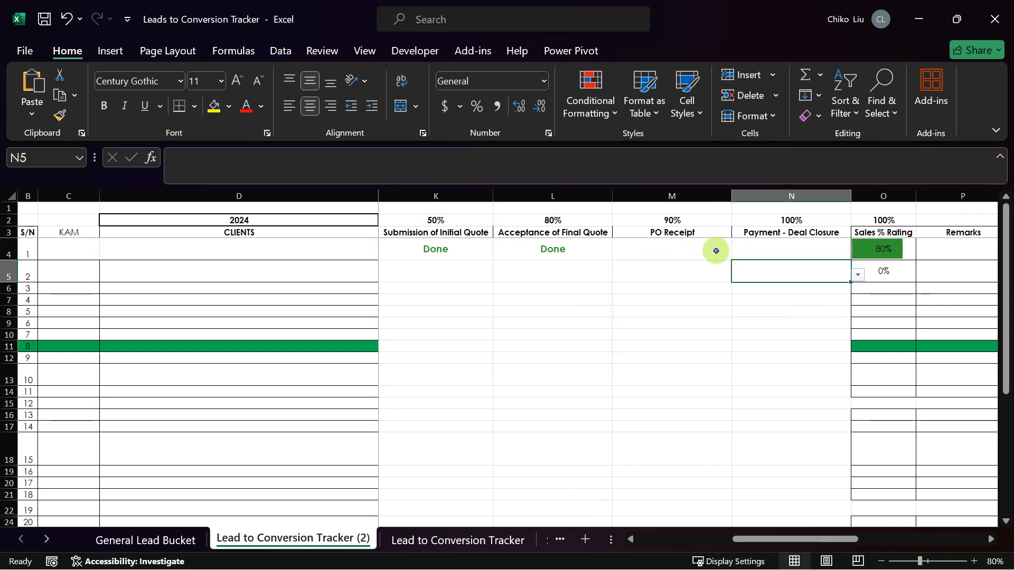
{"action": "left_click", "coordinate": [716, 251]}
{"action": "left_click", "coordinate": [738, 252]}
{"action": "left_click", "coordinate": [705, 281]}
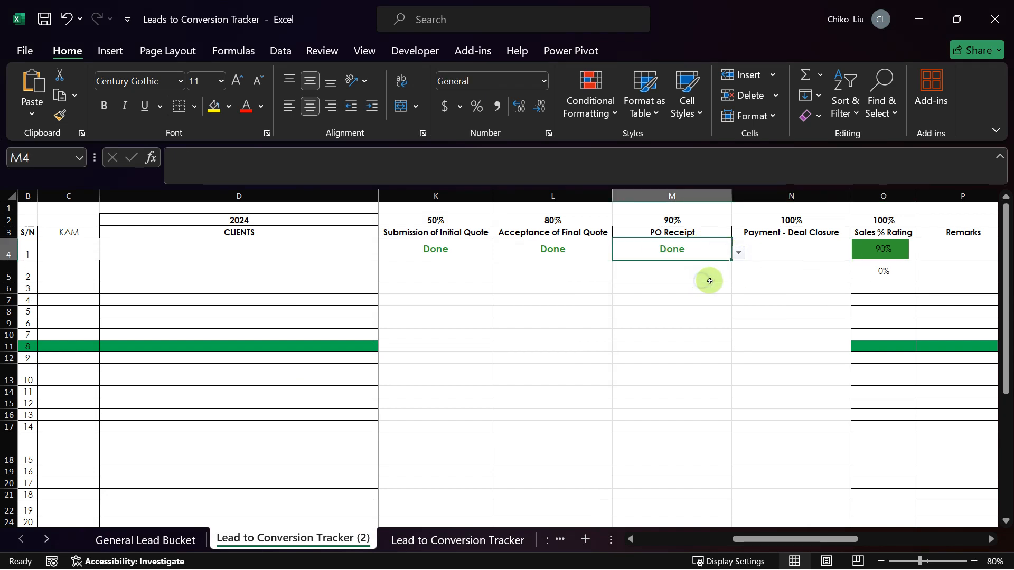
{"action": "left_click", "coordinate": [787, 252]}
{"action": "left_click", "coordinate": [857, 253]}
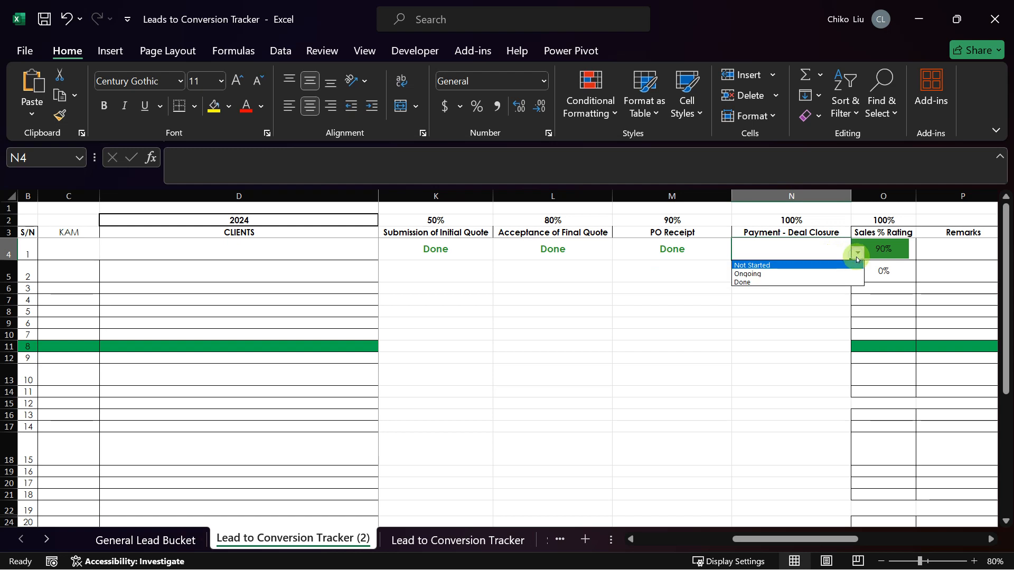
{"action": "left_click", "coordinate": [822, 282]}
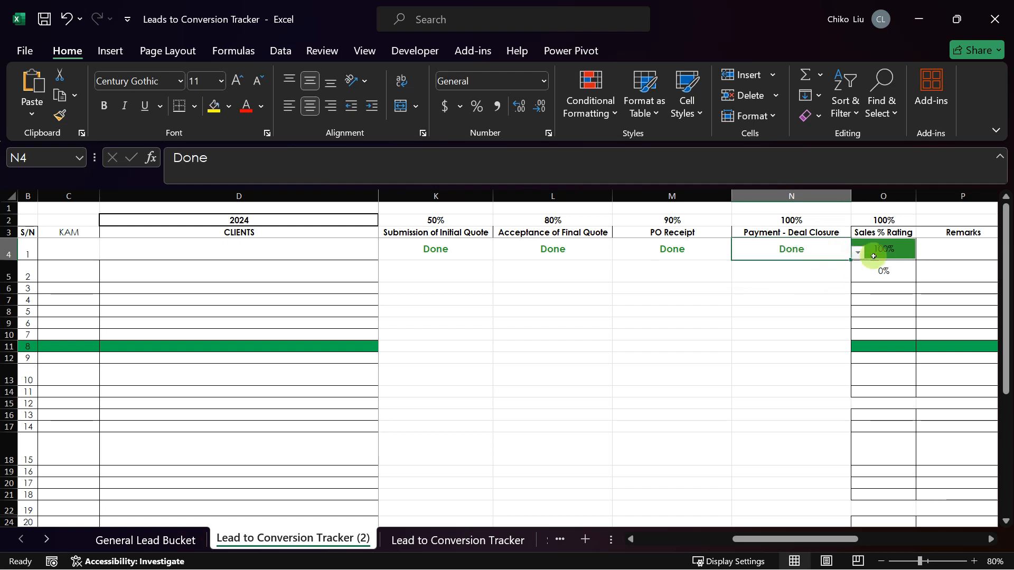
Step: Copy the O4 data bar formatting onto the Sales % Rating cells O5:O10
{"action": "mouse_move", "coordinate": [880, 251]}
{"action": "left_mouse_down"}
{"action": "mouse_move", "coordinate": [879, 267]}
{"action": "mouse_move", "coordinate": [878, 251]}
{"action": "left_mouse_up"}
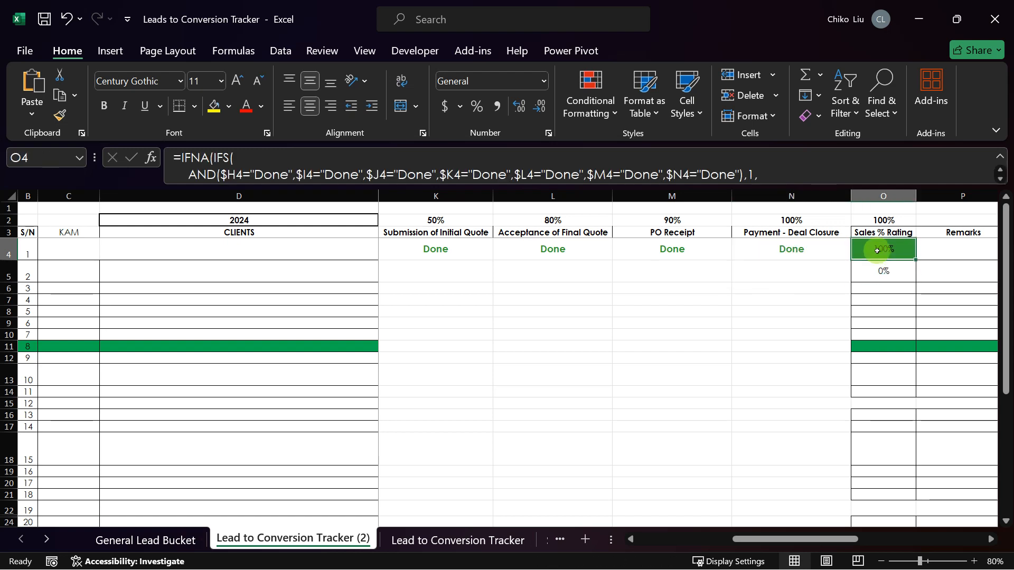
{"action": "left_click", "coordinate": [58, 114]}
{"action": "left_click_drag", "start_coordinate": [882, 271], "coordinate": [881, 336]}
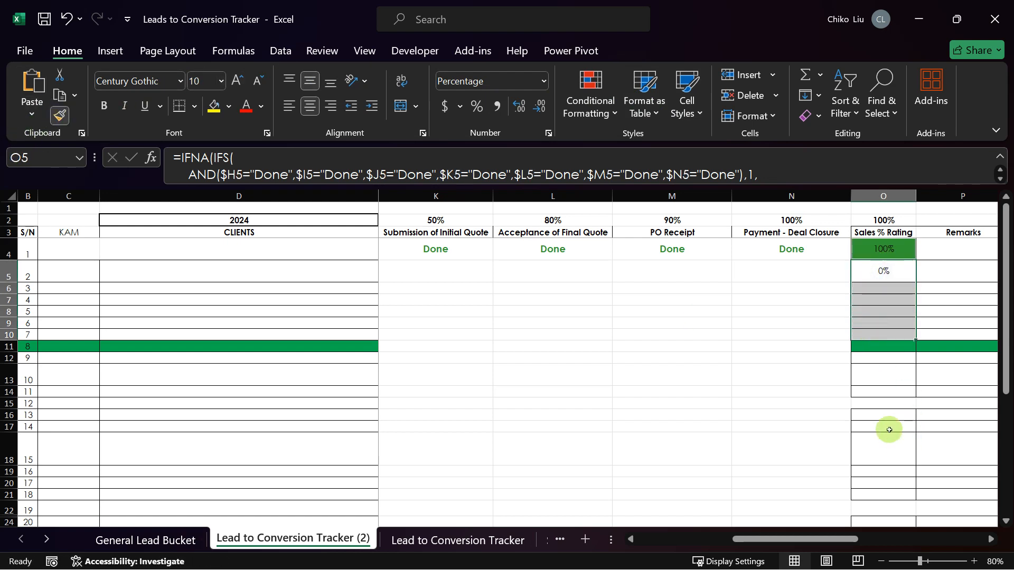
Step: Set the row 5 status for Quality Lead Identification to Done
{"action": "left_click", "coordinate": [872, 272]}
{"action": "left_click", "coordinate": [845, 272]}
{"action": "key", "text": "Left"}
{"action": "key", "text": "Left"}
{"action": "key", "text": "Left"}
{"action": "key", "text": "Left"}
{"action": "key", "text": "Left"}
{"action": "key", "text": "Left"}
{"action": "key", "text": "Left"}
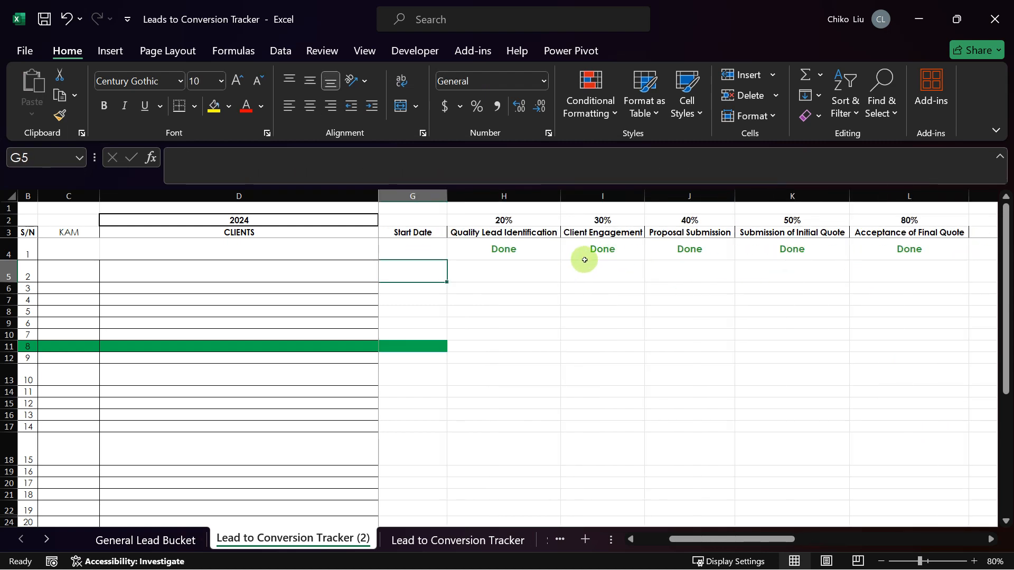
{"action": "left_click", "coordinate": [560, 269]}
{"action": "left_click", "coordinate": [572, 275]}
{"action": "left_click", "coordinate": [553, 299]}
Step: Check the row 5 Sales % Rating and its data bar against the newly set status
{"action": "key", "text": "Right"}
{"action": "key", "text": "Right"}
{"action": "key", "text": "Right"}
{"action": "key", "text": "Right"}
{"action": "key", "text": "Right"}
{"action": "key", "text": "Right"}
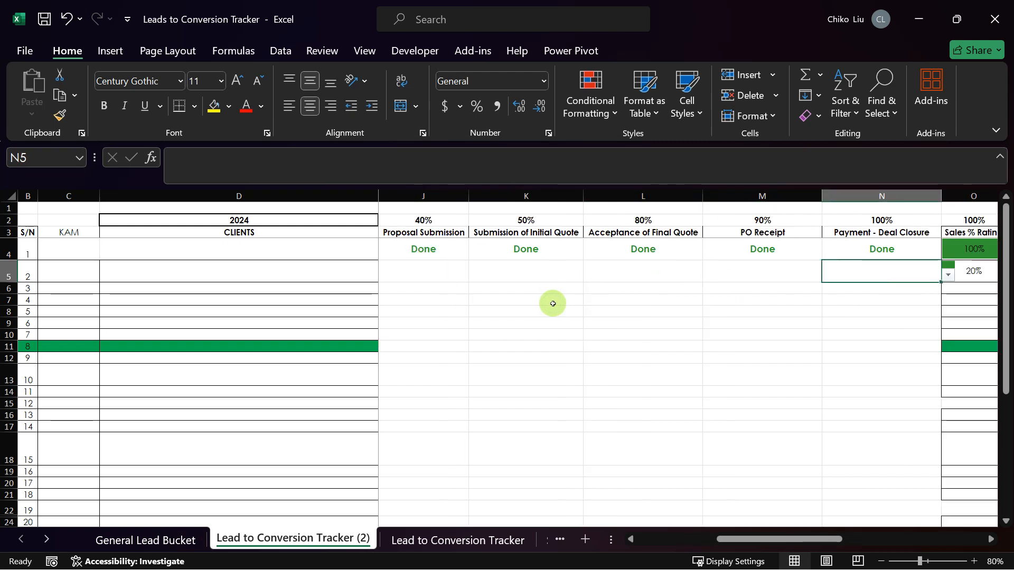
{"action": "key", "text": "Right"}
{"action": "key", "text": "Left"}
{"action": "key", "text": "Left"}
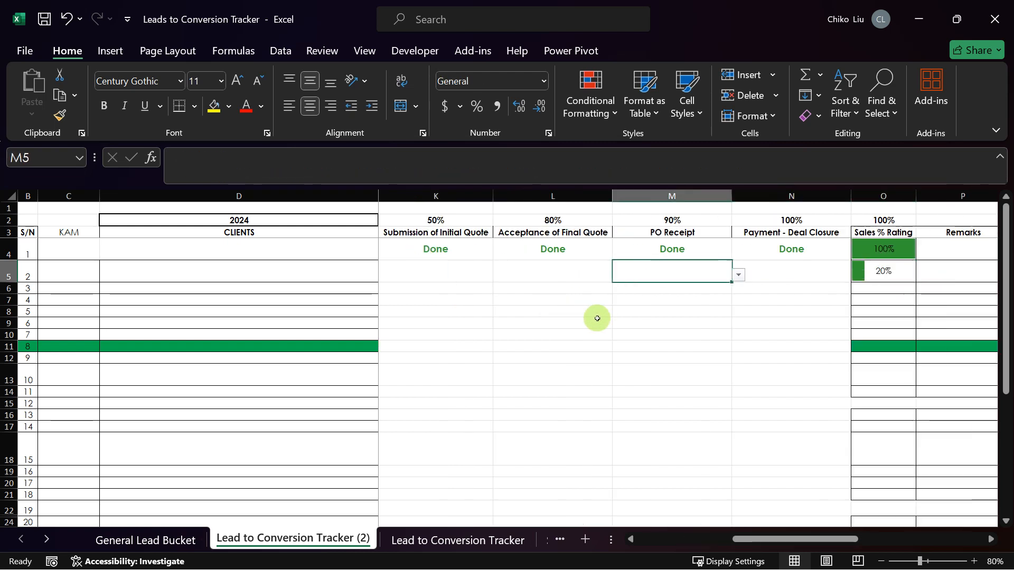
Step: Copy the color-coded status formatting of H4:N4 onto the status cells in the rows below
{"action": "key", "text": "Left"}
{"action": "key", "text": "Left"}
{"action": "key", "text": "Left"}
{"action": "key", "text": "Left"}
{"action": "key", "text": "Left"}
{"action": "key", "text": "Up"}
{"action": "key", "text": "Left"}
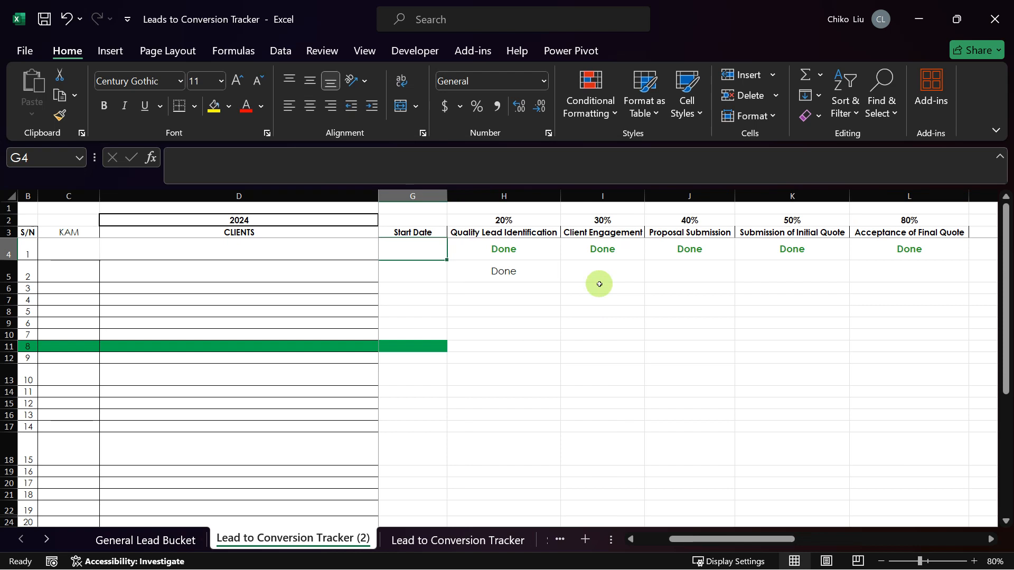
{"action": "left_click_drag", "start_coordinate": [525, 249], "coordinate": [693, 256]}
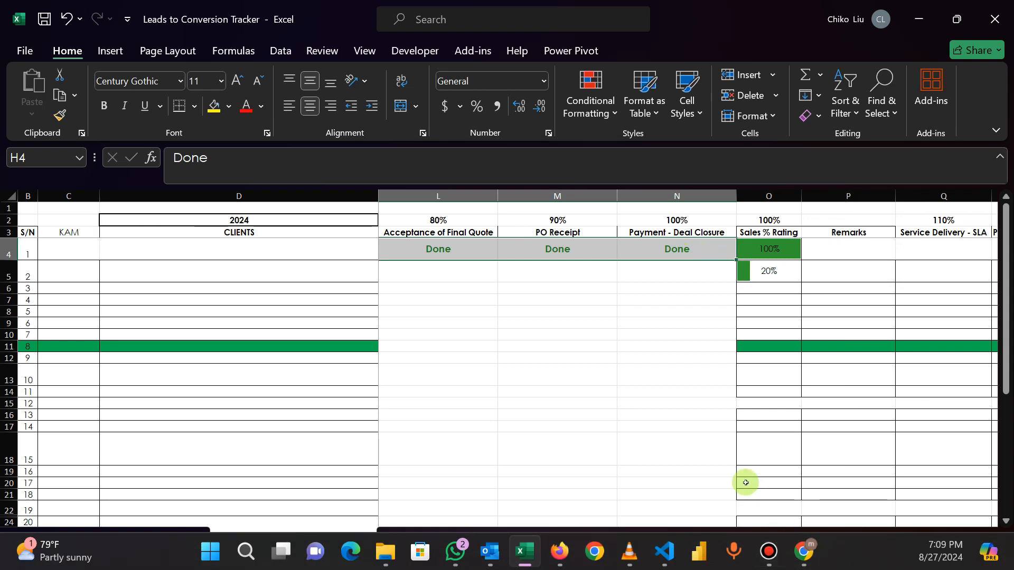
{"action": "left_click_drag", "start_coordinate": [759, 540], "coordinate": [649, 541]}
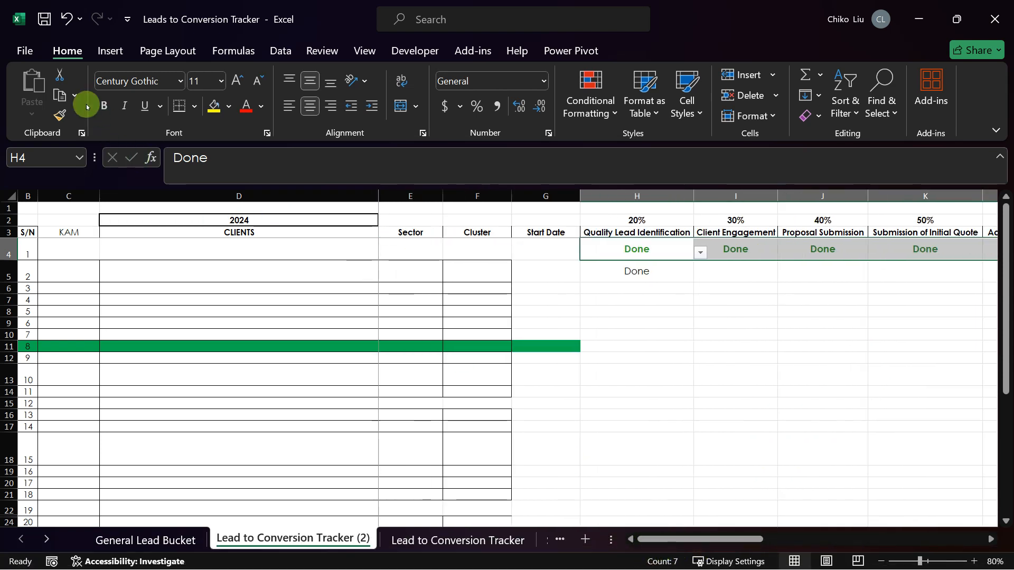
{"action": "left_click", "coordinate": [60, 115]}
{"action": "mouse_move", "coordinate": [617, 252]}
{"action": "left_mouse_down"}
{"action": "mouse_move", "coordinate": [737, 340]}
{"action": "mouse_move", "coordinate": [765, 519]}
{"action": "mouse_move", "coordinate": [874, 534]}
{"action": "mouse_move", "coordinate": [960, 498]}
{"action": "mouse_move", "coordinate": [996, 502]}
{"action": "mouse_move", "coordinate": [804, 512]}
{"action": "mouse_move", "coordinate": [829, 559]}
{"action": "mouse_move", "coordinate": [842, 546]}
{"action": "mouse_move", "coordinate": [839, 486]}
{"action": "left_mouse_up"}
{"action": "scroll", "coordinate": [743, 426], "scroll_direction": "up", "scroll_amount": 4}
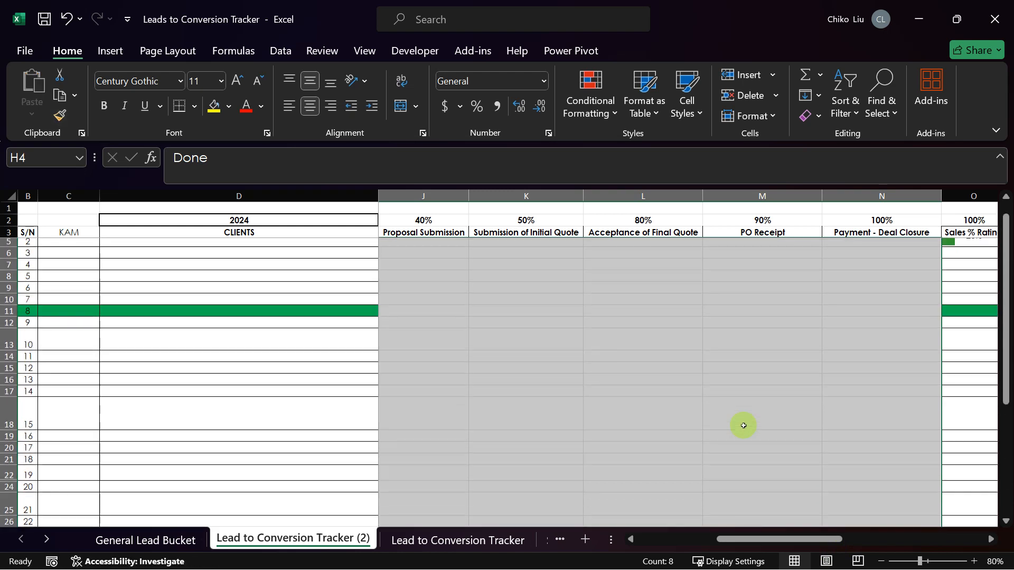
{"action": "left_click", "coordinate": [861, 290]}
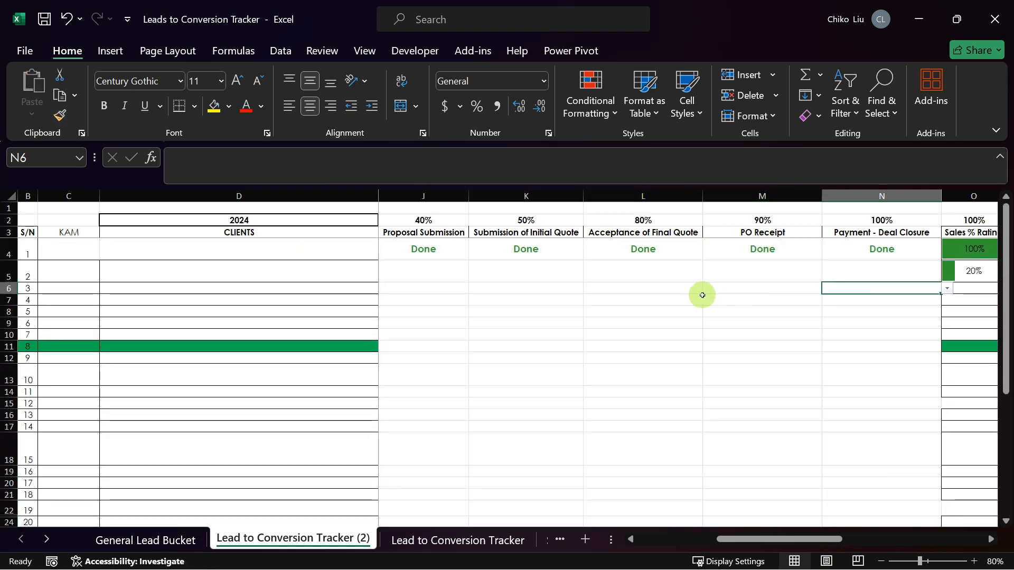
Step: Try to fill the O4 Sales % Rating formula down to O16, and undo the fill
{"action": "left_click_drag", "start_coordinate": [966, 246], "coordinate": [959, 264]}
{"action": "left_click", "coordinate": [962, 248]}
{"action": "key", "text": "Right"}
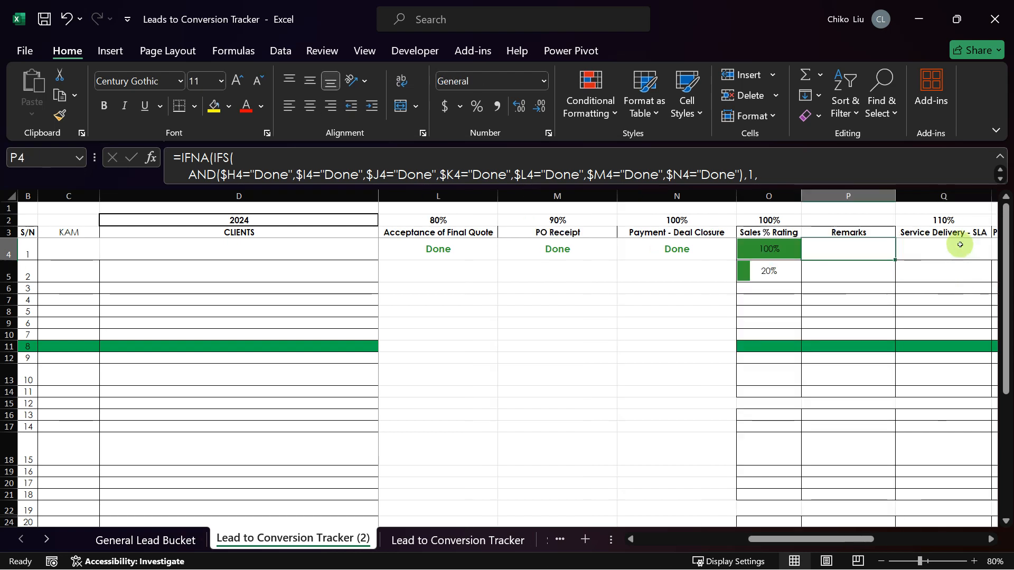
{"action": "left_click_drag", "start_coordinate": [776, 250], "coordinate": [788, 272]}
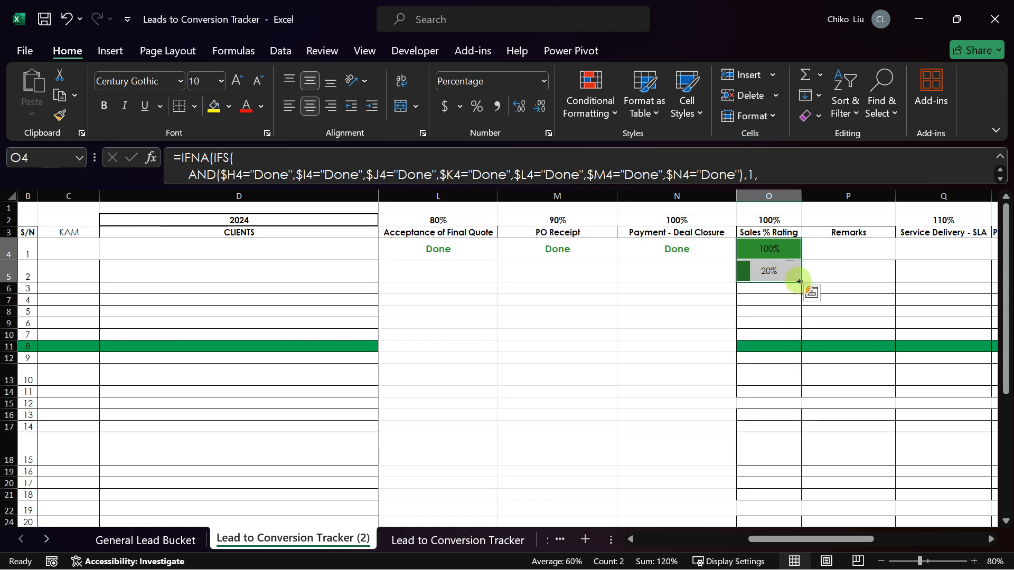
{"action": "left_click", "coordinate": [759, 243]}
{"action": "left_click_drag", "start_coordinate": [801, 258], "coordinate": [777, 423]}
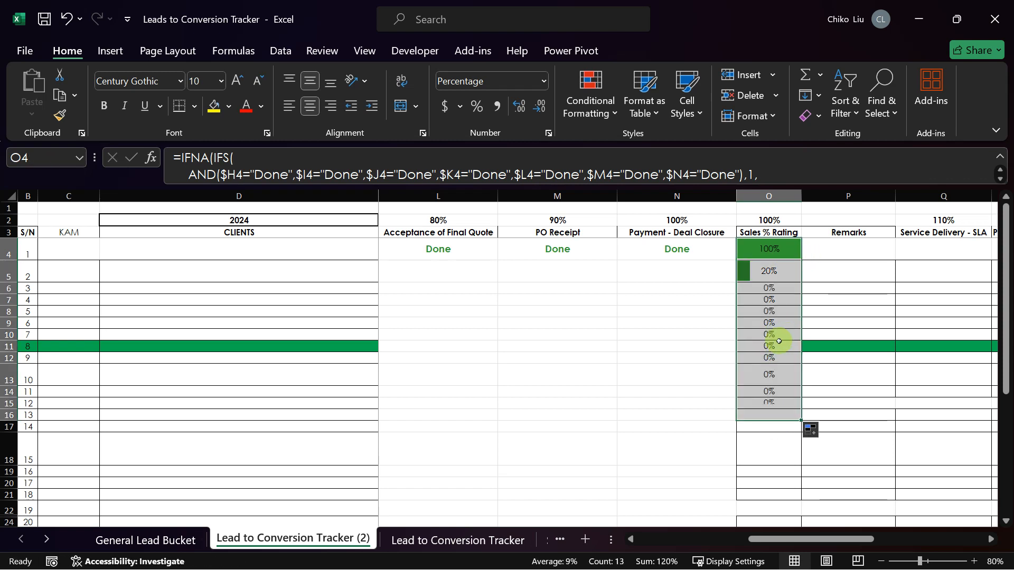
{"action": "key", "text": "ctrl+z"}
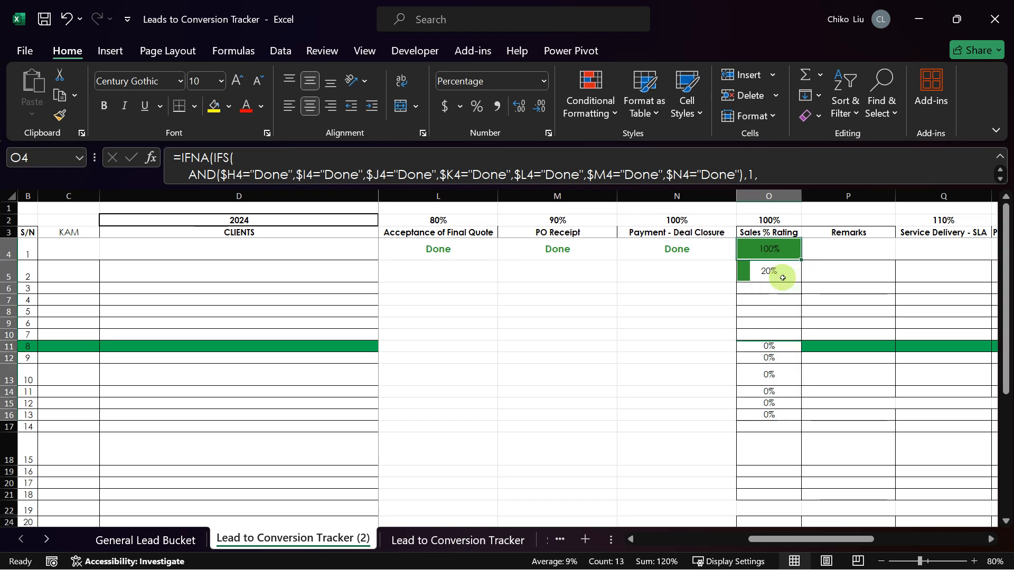
Step: Enter the O4 Sales % Rating formula into the whole range O4:O36 at once
{"action": "left_click_drag", "start_coordinate": [775, 246], "coordinate": [785, 503]}
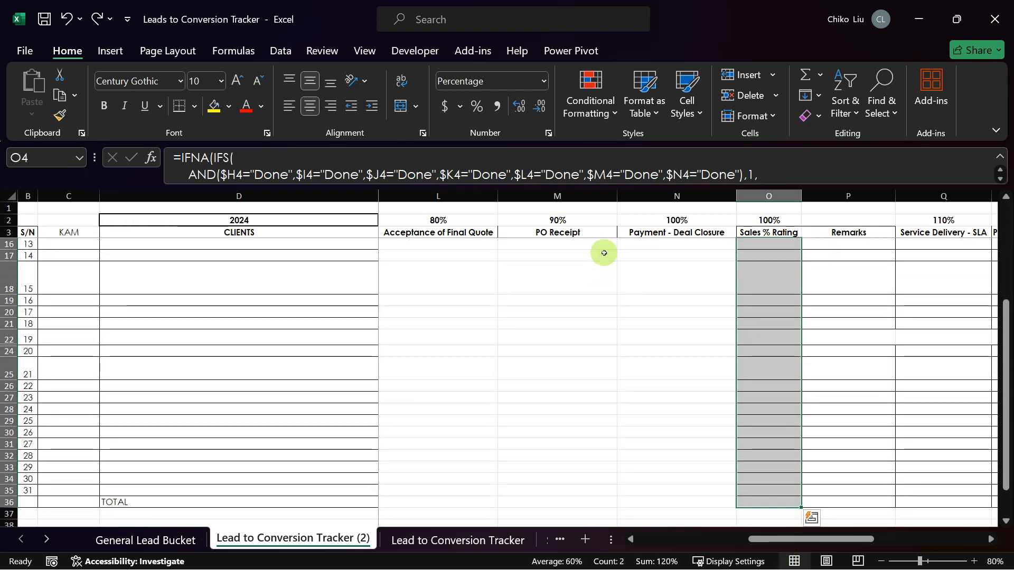
{"action": "left_click", "coordinate": [642, 174]}
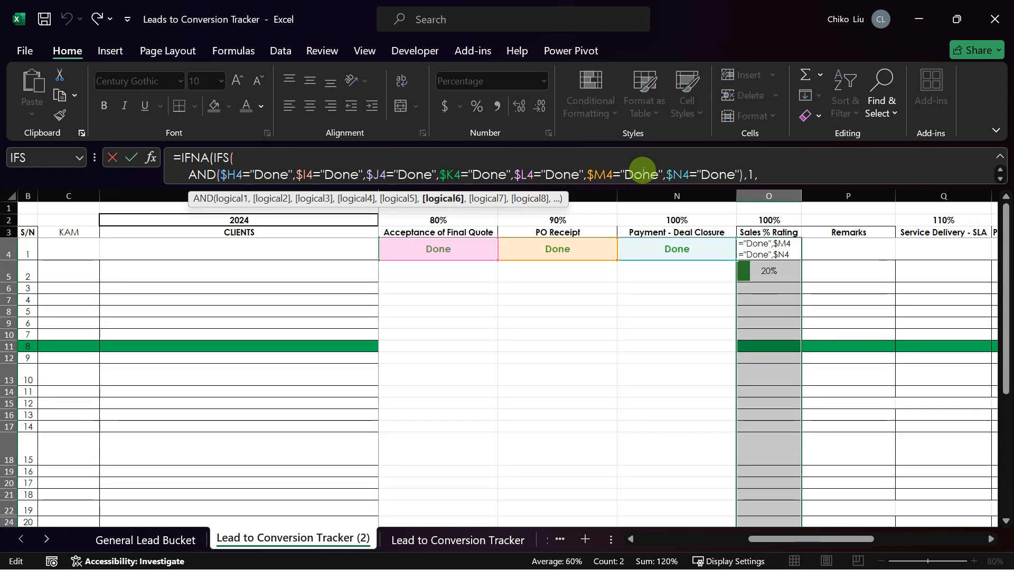
{"action": "key", "text": "ctrl+Return"}
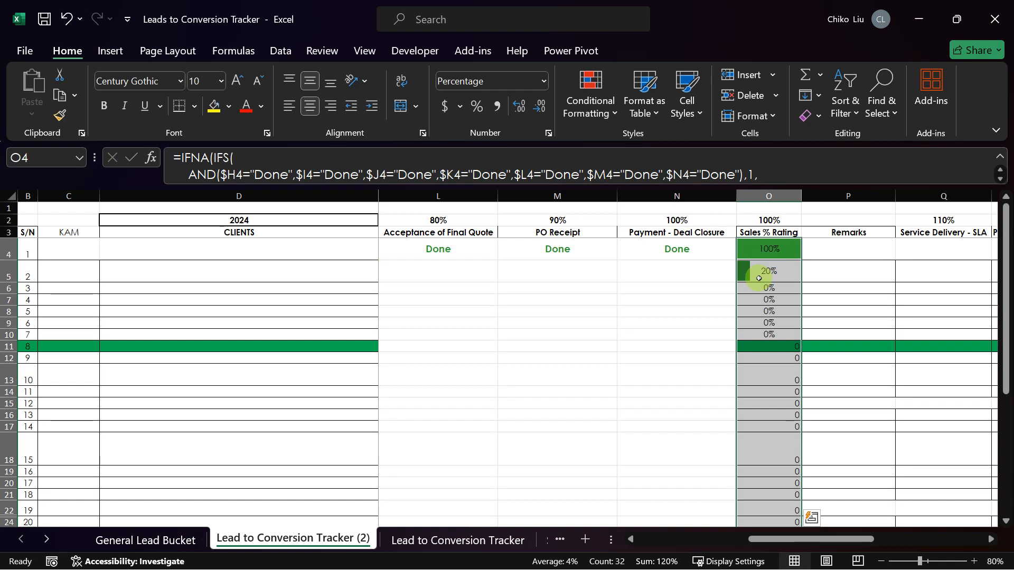
Step: Try to copy the formatting of O6:O10 onto the ratings from O12 down, and undo it
{"action": "left_click_drag", "start_coordinate": [760, 289], "coordinate": [769, 334]}
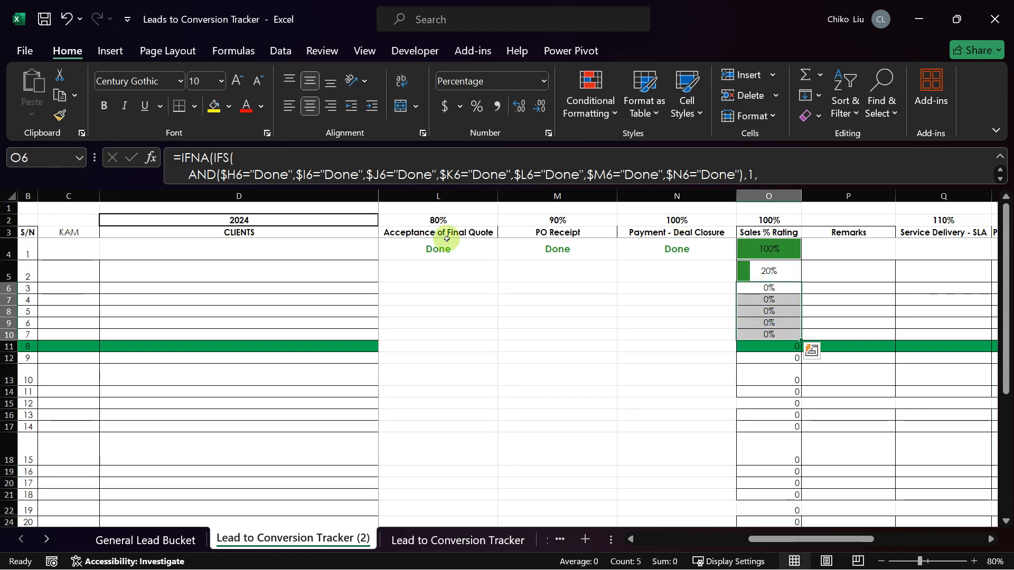
{"action": "left_click", "coordinate": [59, 112]}
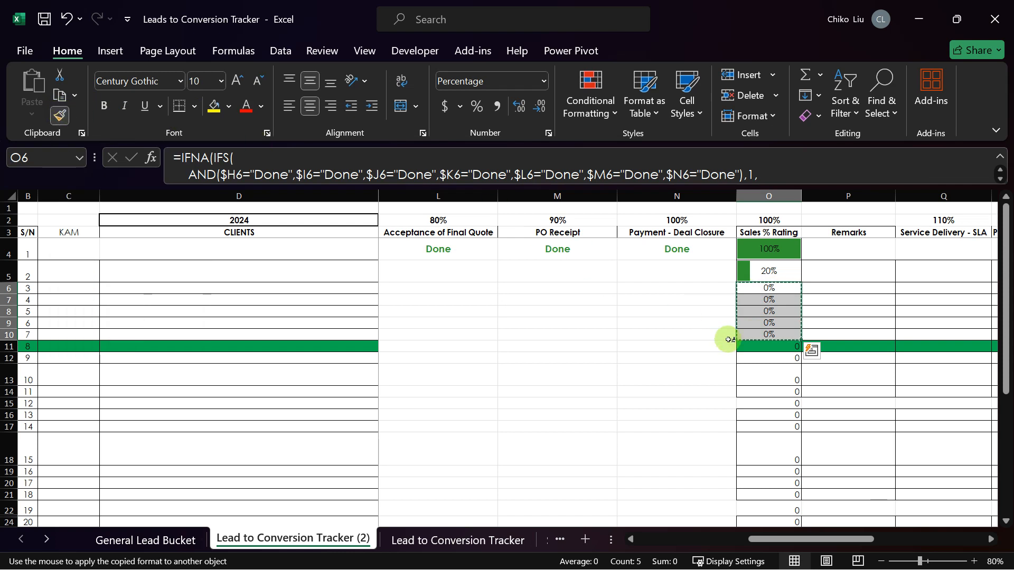
{"action": "mouse_move", "coordinate": [751, 358]}
{"action": "left_mouse_down"}
{"action": "mouse_move", "coordinate": [750, 523]}
{"action": "mouse_move", "coordinate": [768, 526]}
{"action": "mouse_move", "coordinate": [771, 515]}
{"action": "mouse_move", "coordinate": [754, 539]}
{"action": "mouse_move", "coordinate": [767, 502]}
{"action": "left_mouse_up"}
{"action": "scroll", "coordinate": [700, 416], "scroll_direction": "up", "scroll_amount": 4}
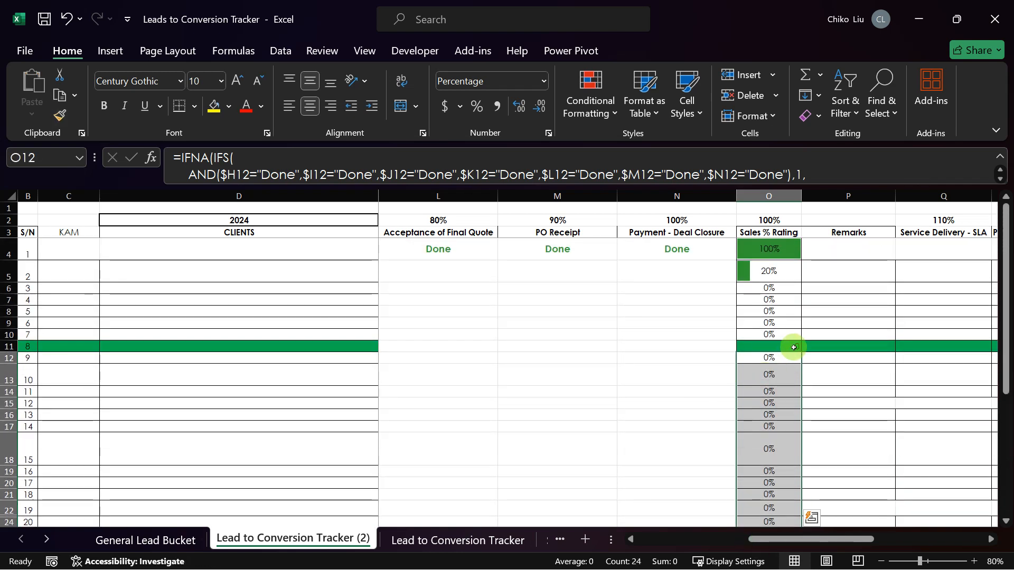
{"action": "key", "text": "ctrl+c"}
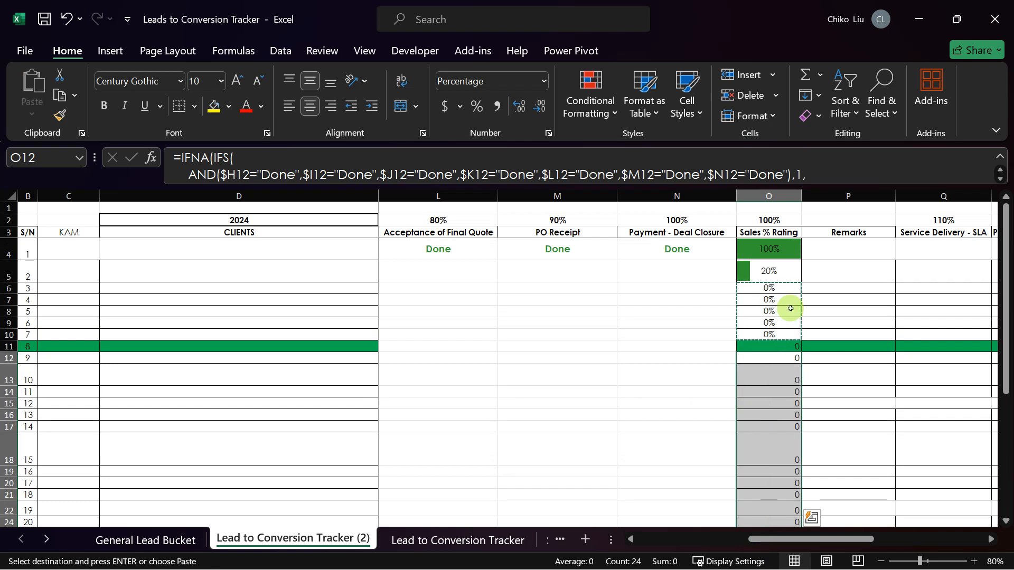
{"action": "key", "text": "ctrl+z"}
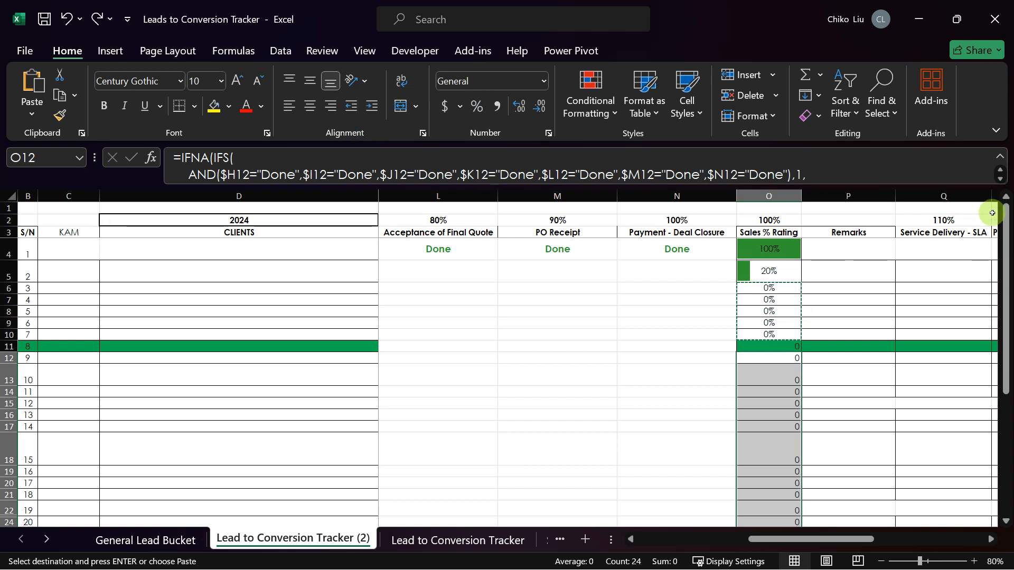
Step: Show the full Sales % Rating formula in O4 and insert an opening IF( in front of IFNA
{"action": "left_click", "coordinate": [769, 249]}
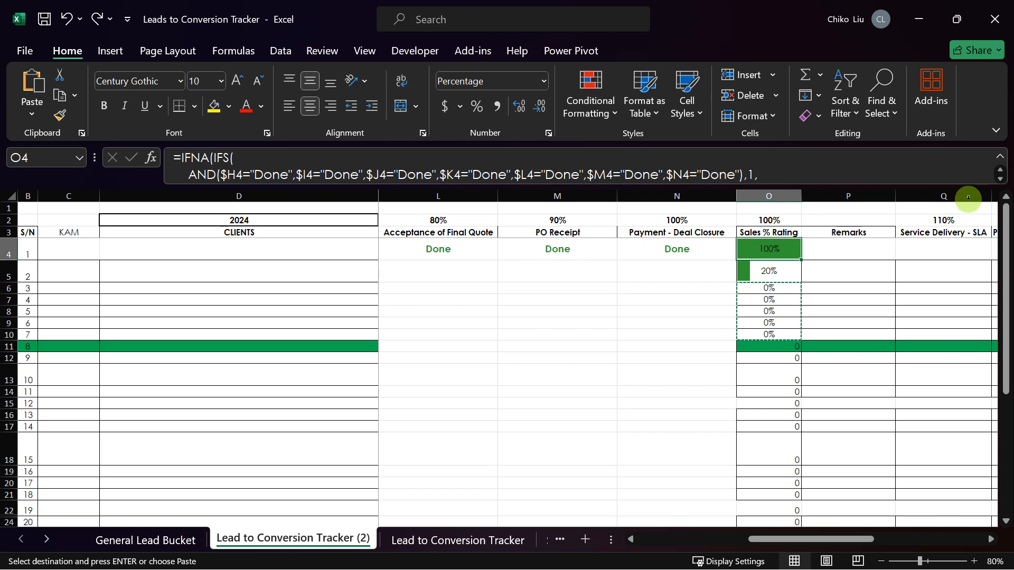
{"action": "left_click", "coordinate": [1001, 180]}
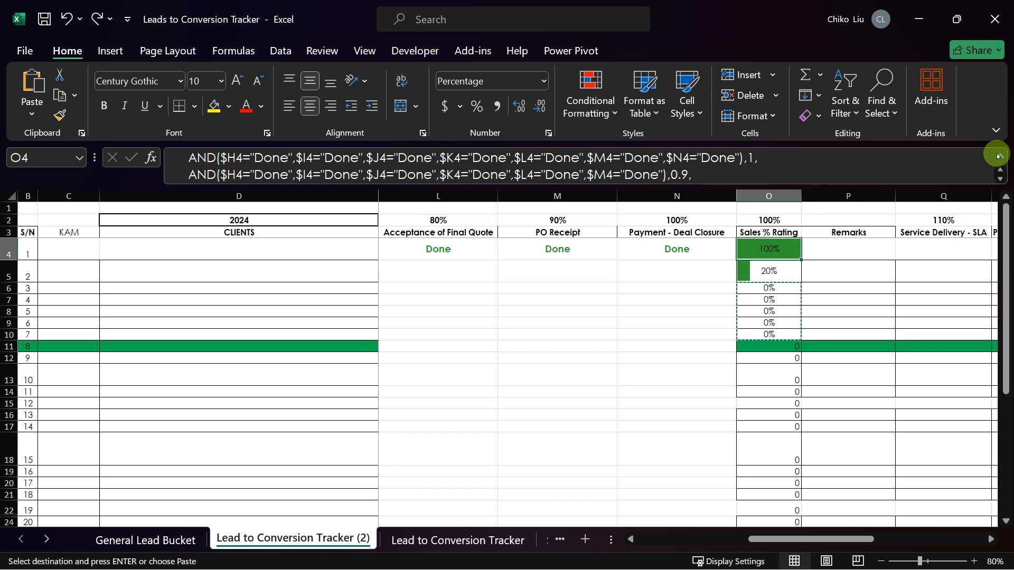
{"action": "left_click", "coordinate": [934, 185]}
{"action": "left_click_drag", "start_coordinate": [935, 185], "coordinate": [265, 320]}
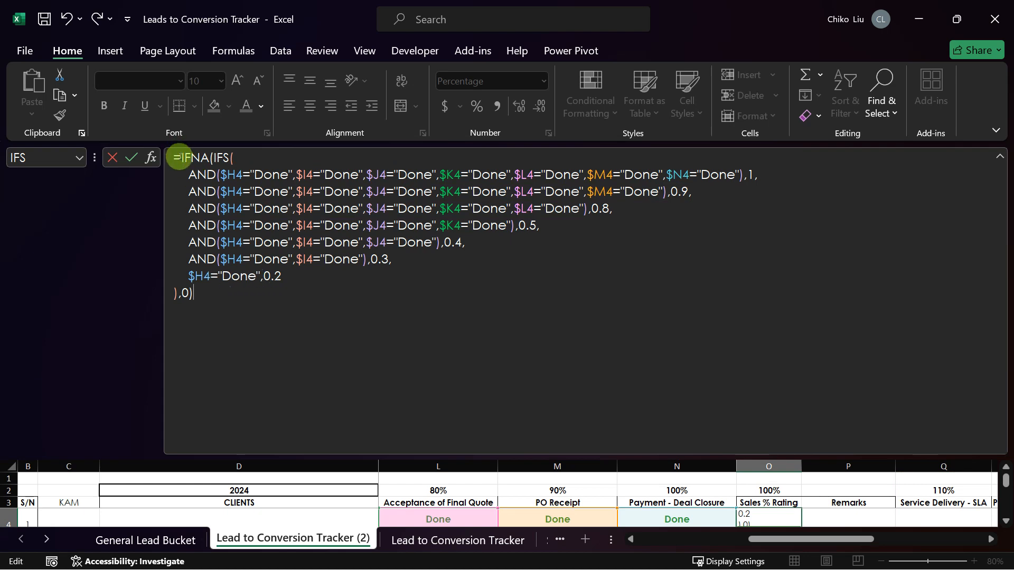
{"action": "left_click", "coordinate": [179, 157]}
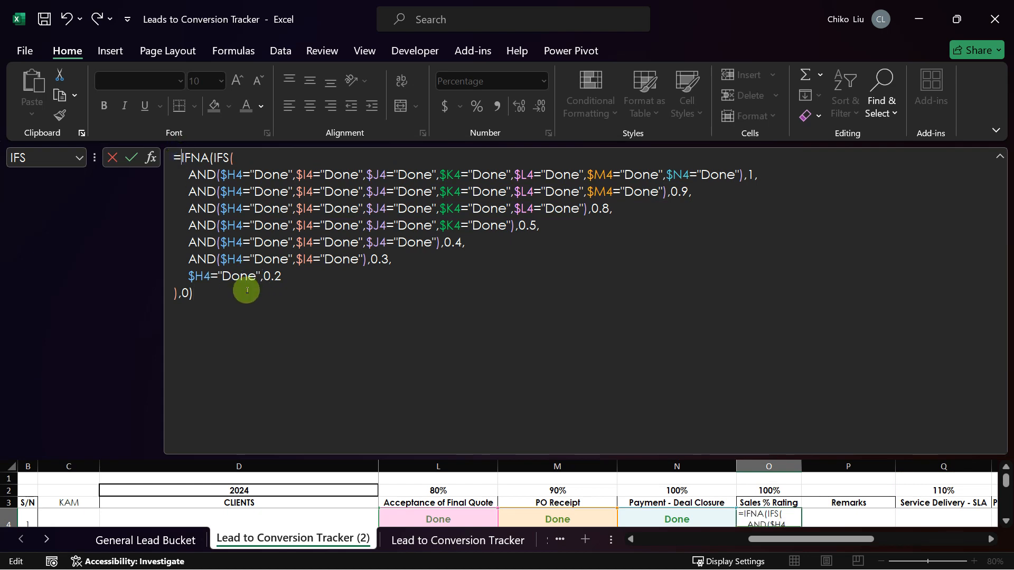
{"action": "type", "text": "IF"}
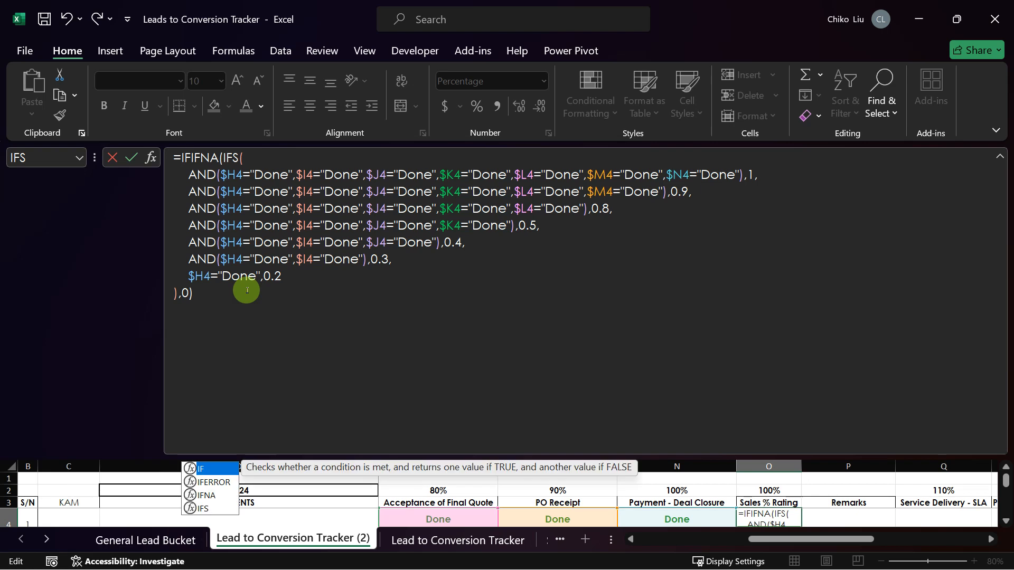
{"action": "type", "text": "("}
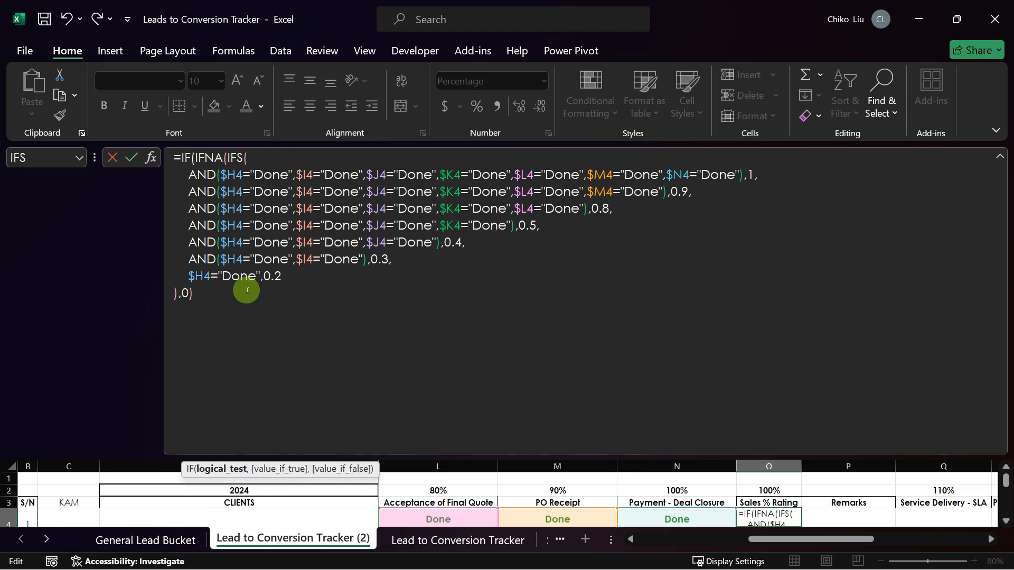
Step: Append =0,"Not Started", to the end of the O4 formula as the IF test and its true value
{"action": "left_click", "coordinate": [220, 289]}
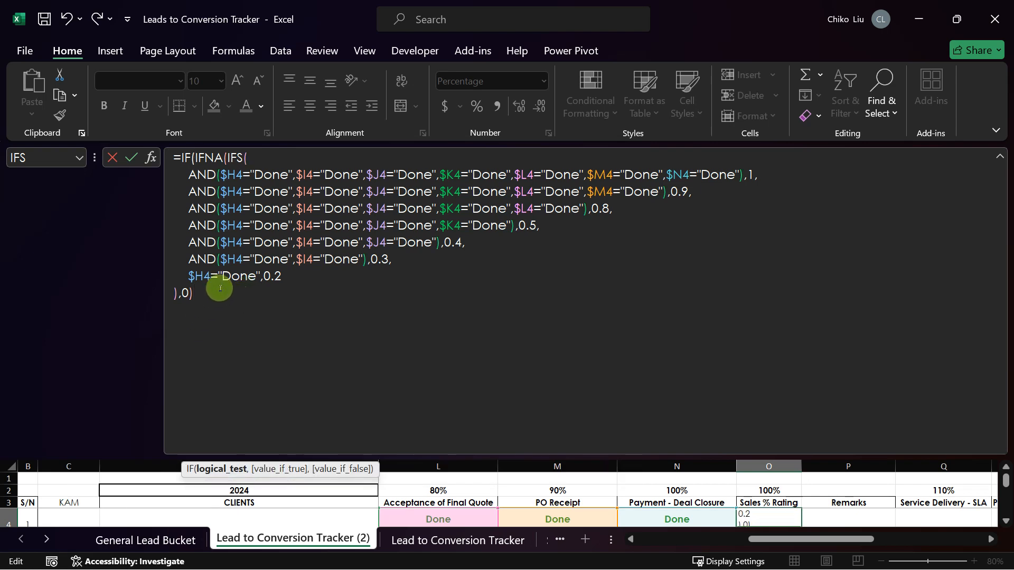
{"action": "type", "text": "=0,\"Not"}
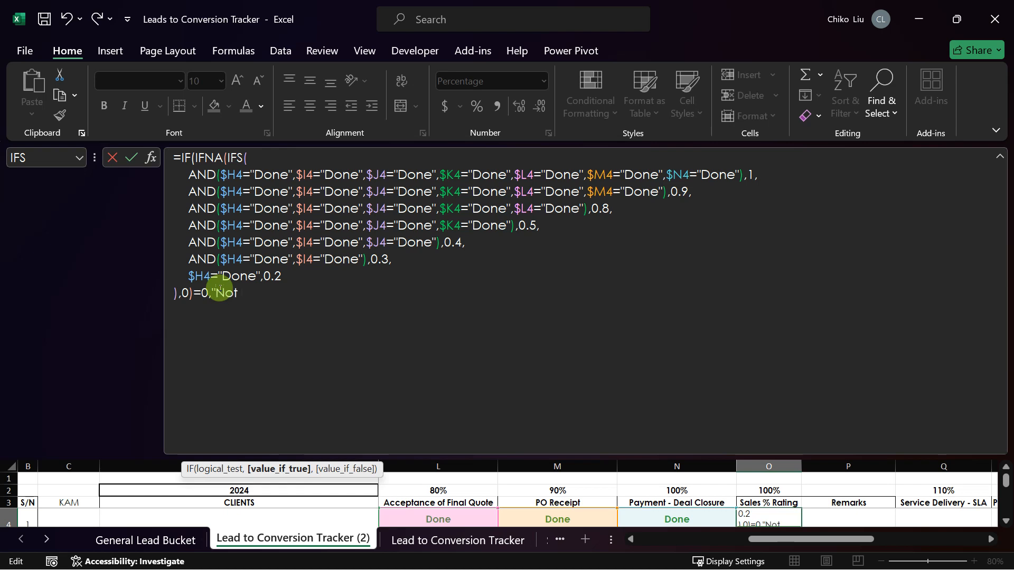
{"action": "type", "text": "Started"}
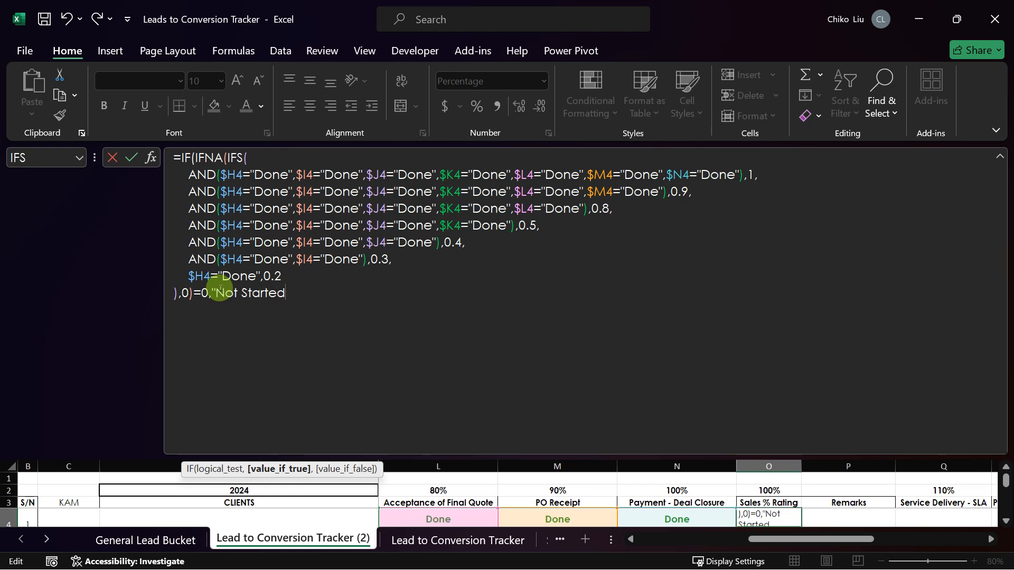
{"action": "type", "text": "\","}
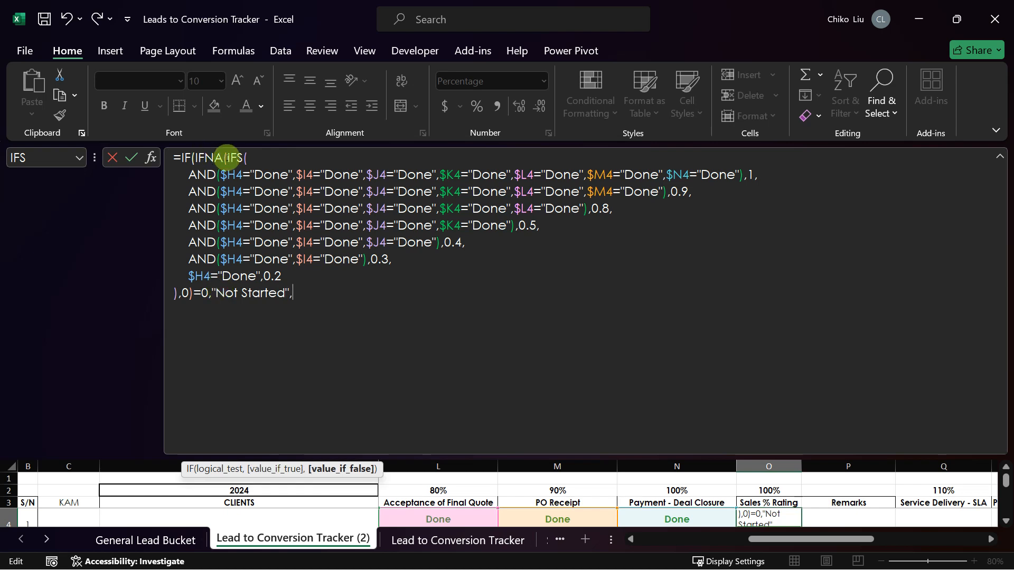
Step: Copy the parenthesis-wrapped IFNA(IFS(...),0) expression within the O4 formula and paste it at the end as the IF's value if false
{"action": "left_click_drag", "start_coordinate": [225, 158], "coordinate": [182, 293]}
{"action": "key", "text": "ctrl+c"}
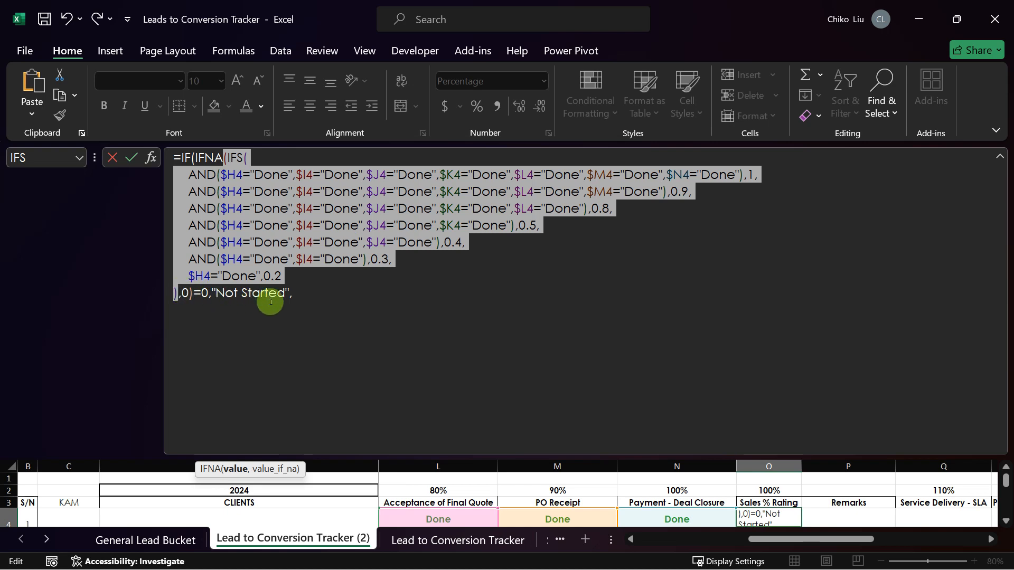
{"action": "left_click", "coordinate": [329, 290]}
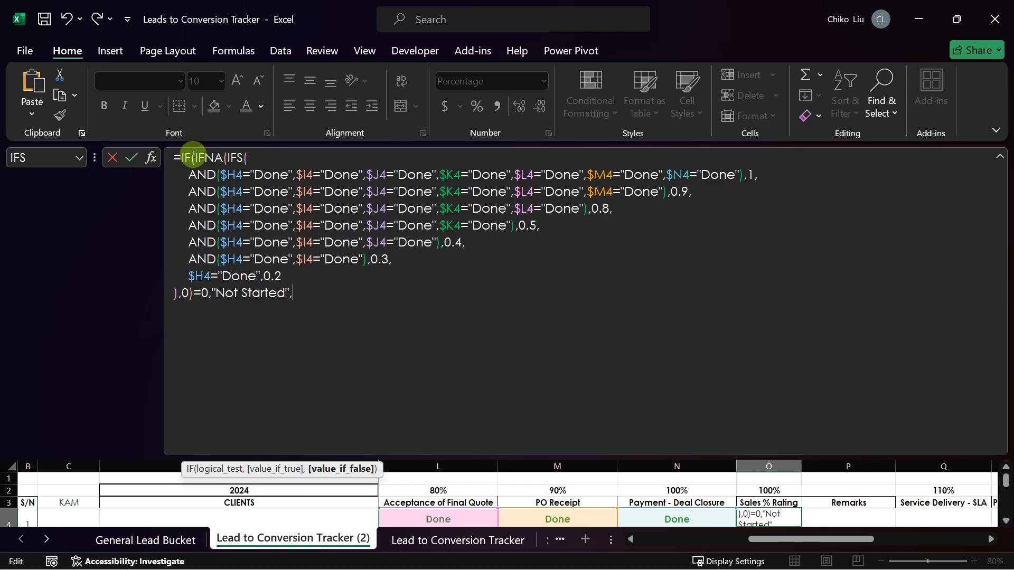
{"action": "left_click_drag", "start_coordinate": [191, 158], "coordinate": [193, 293]}
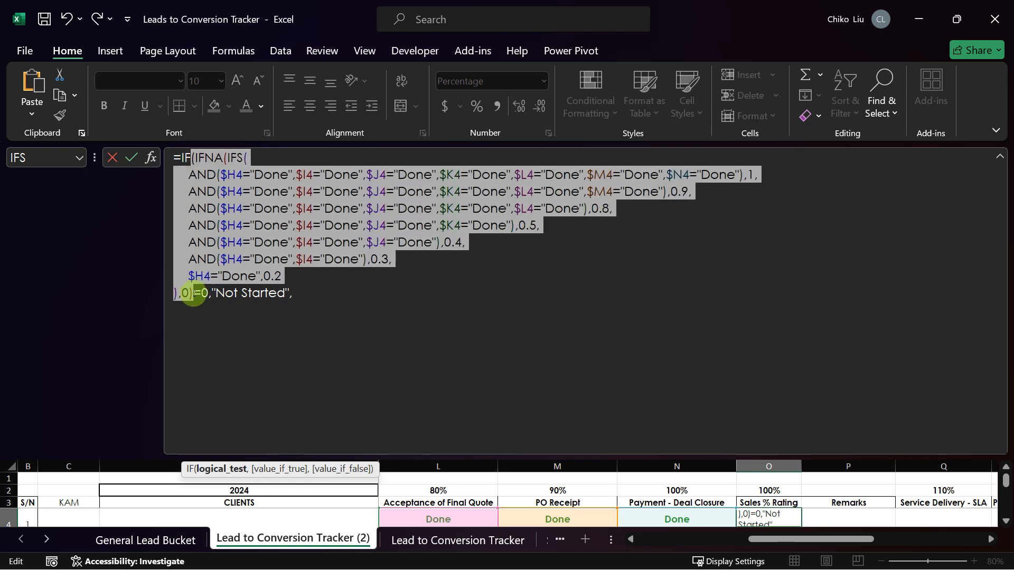
{"action": "left_click", "coordinate": [324, 291]}
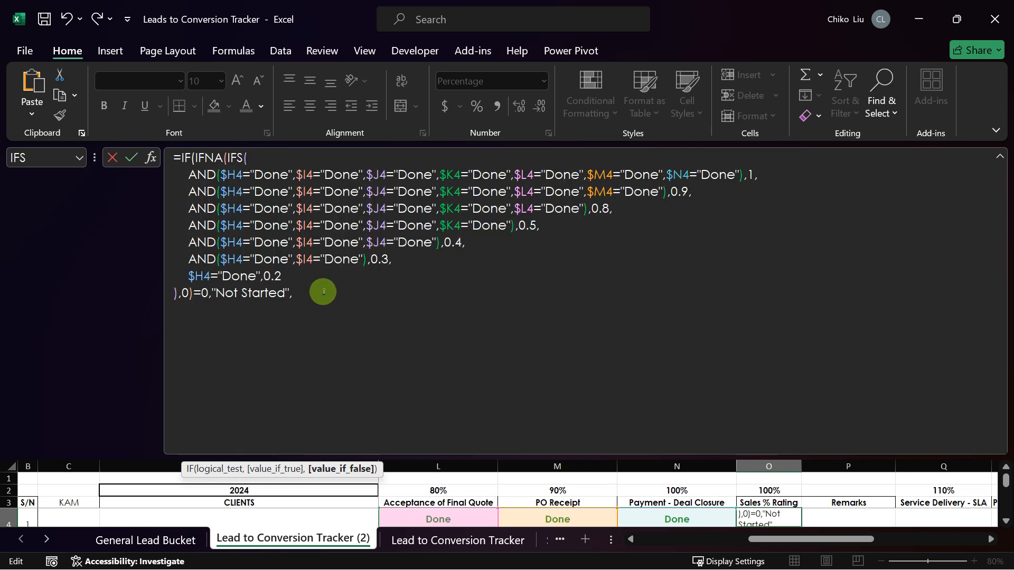
{"action": "key", "text": "ctrl+v"}
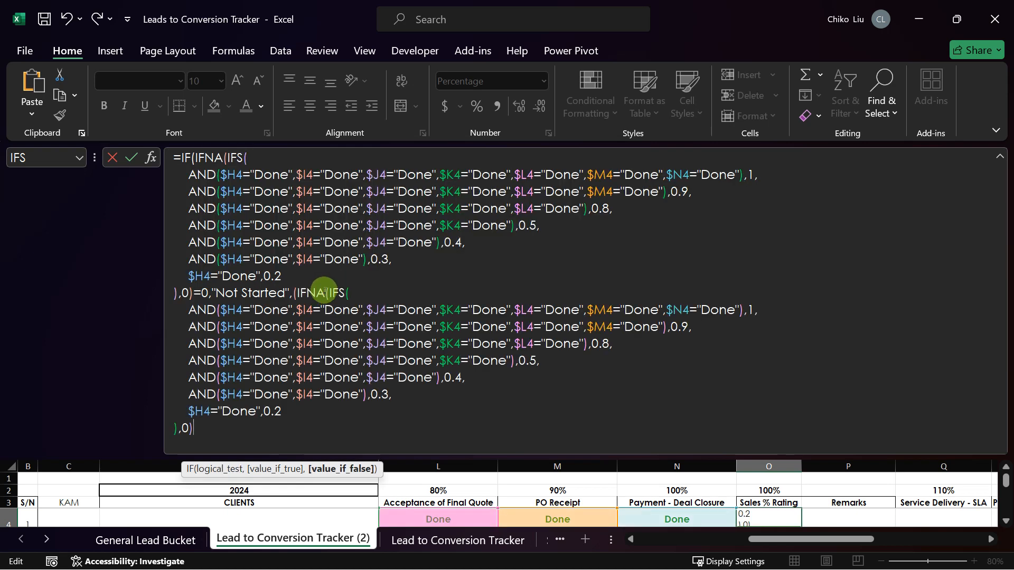
Step: Keep the opening parenthesis before the second IFNA and commit the O4 formula, accepting the suggested closing-parenthesis correction
{"action": "left_click", "coordinate": [308, 293]}
{"action": "left_click", "coordinate": [299, 293]}
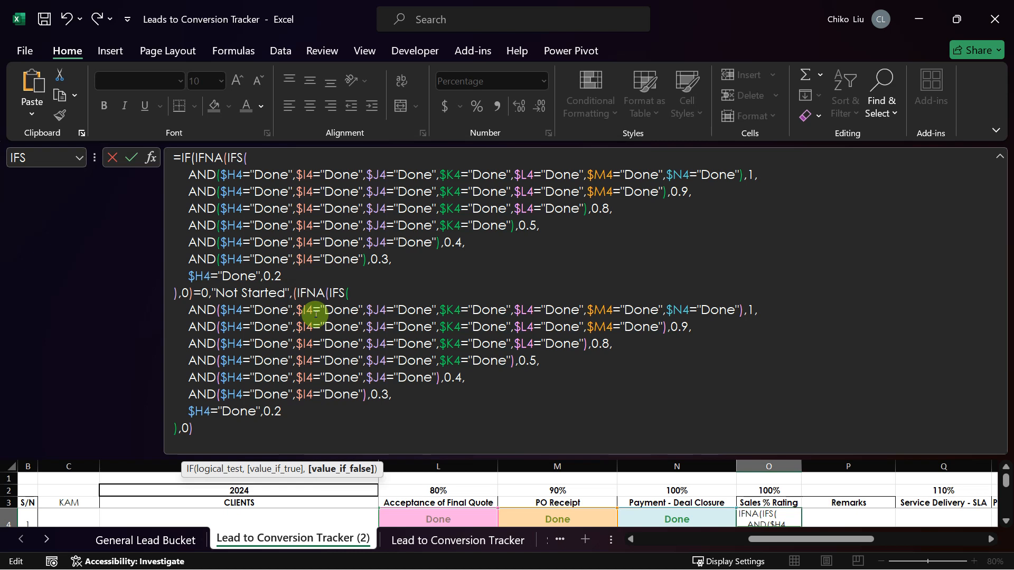
{"action": "key", "text": "BackSpace"}
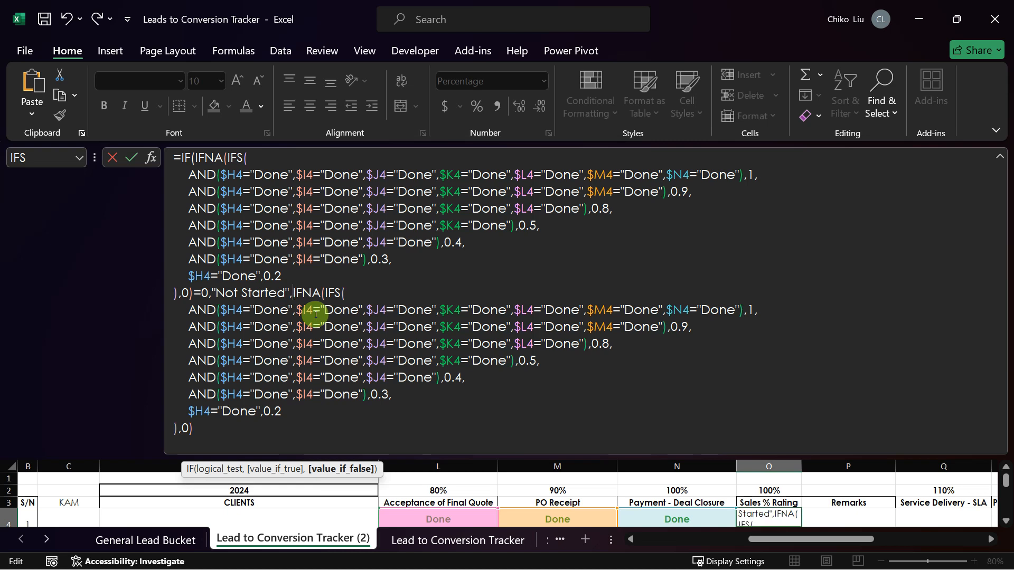
{"action": "type", "text": "("}
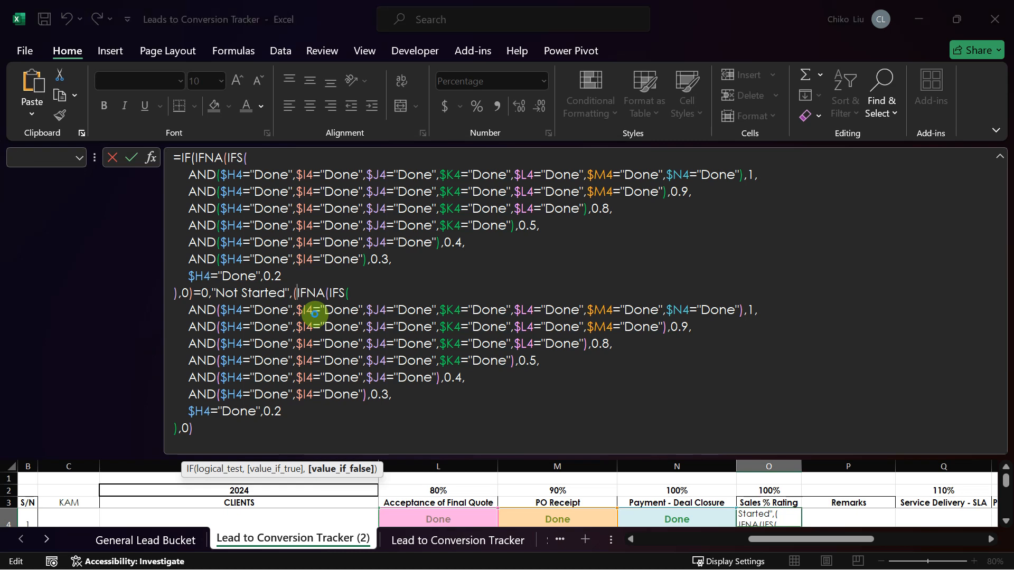
{"action": "key", "text": "Return"}
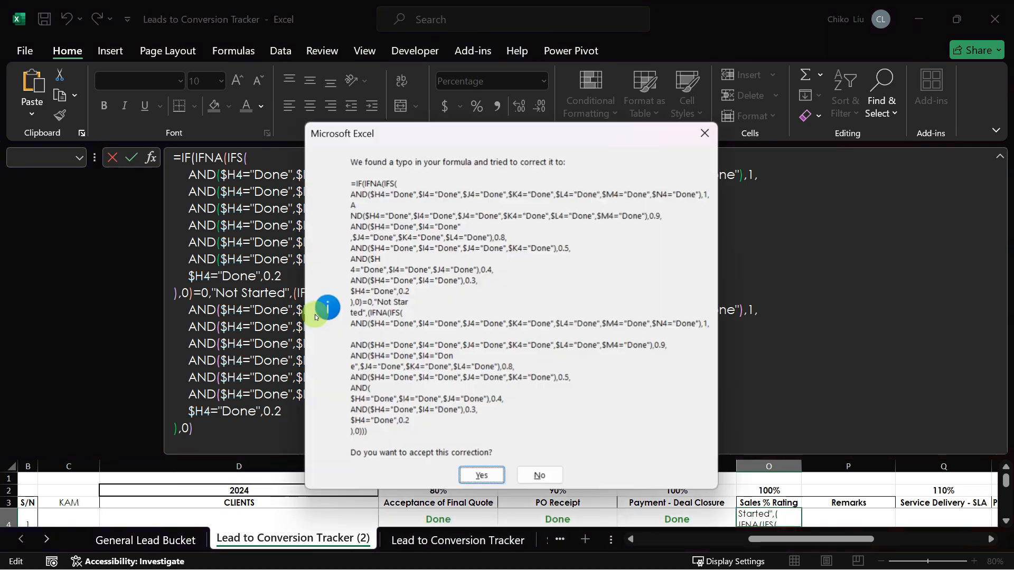
{"action": "left_click", "coordinate": [482, 476]}
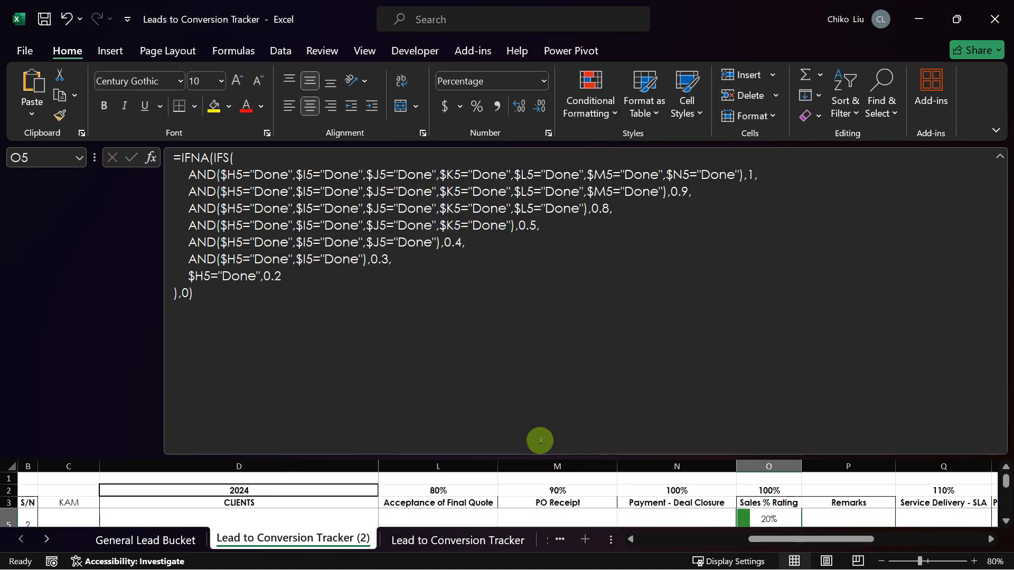
Step: Shrink the formula display and enter the O5 Sales % Rating formula into the whole range O5:O36 at once
{"action": "left_click_drag", "start_coordinate": [567, 455], "coordinate": [552, 322]}
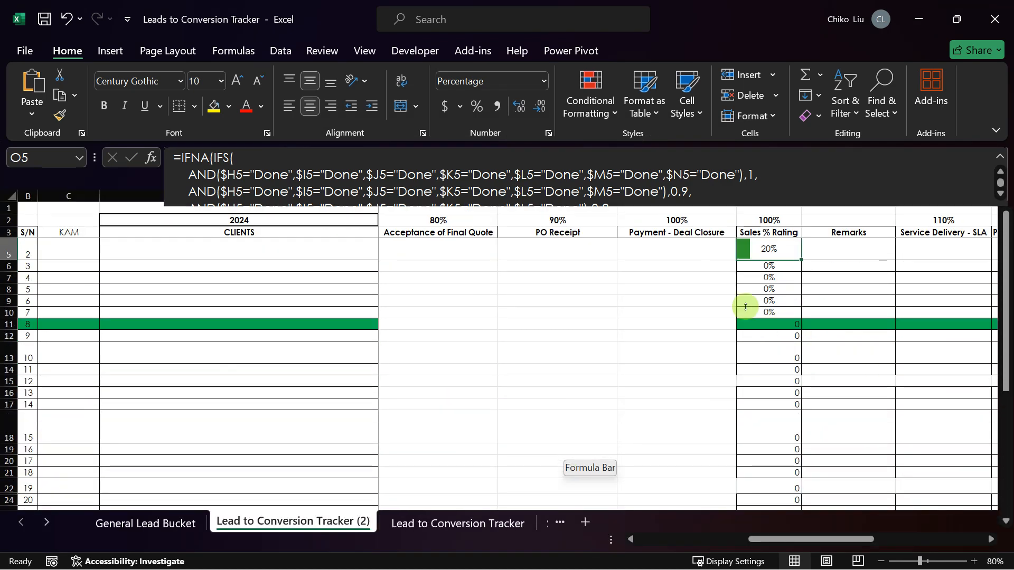
{"action": "left_click_drag", "start_coordinate": [758, 233], "coordinate": [789, 509]}
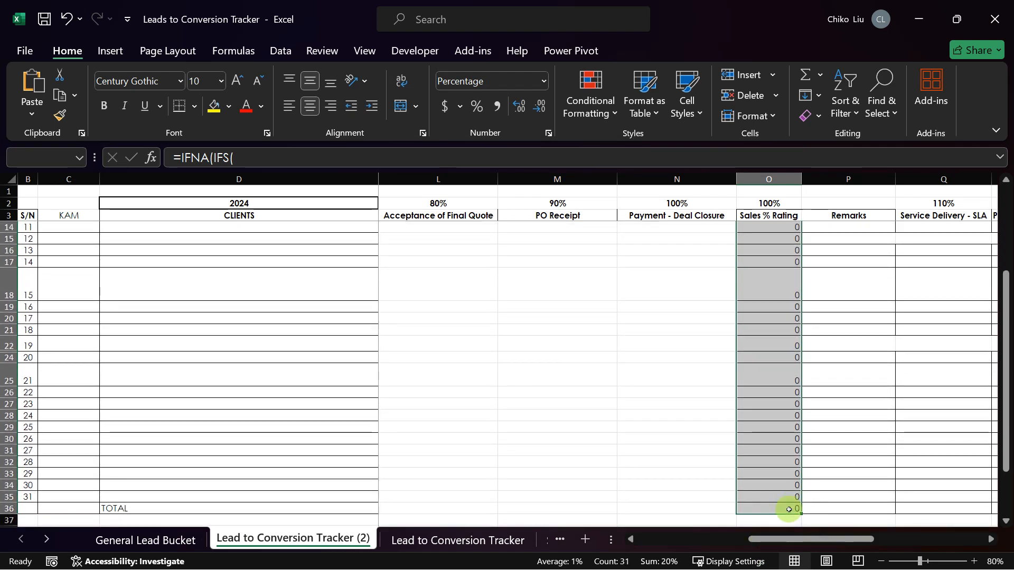
{"action": "left_click", "coordinate": [563, 156]}
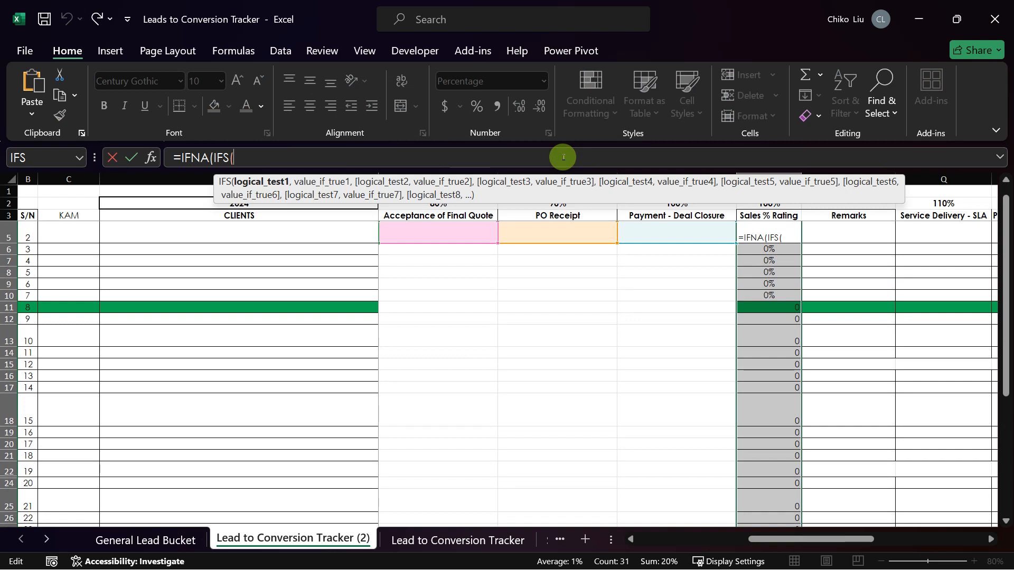
{"action": "key", "text": "ctrl+Return"}
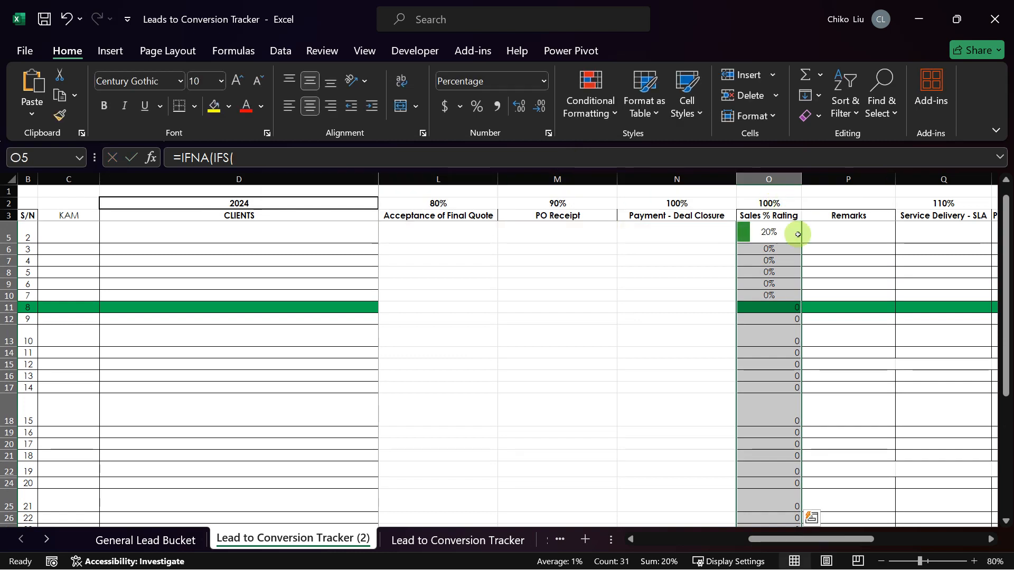
Step: Examine the full Sales % Rating formulas in O5 and O6
{"action": "left_click", "coordinate": [775, 231]}
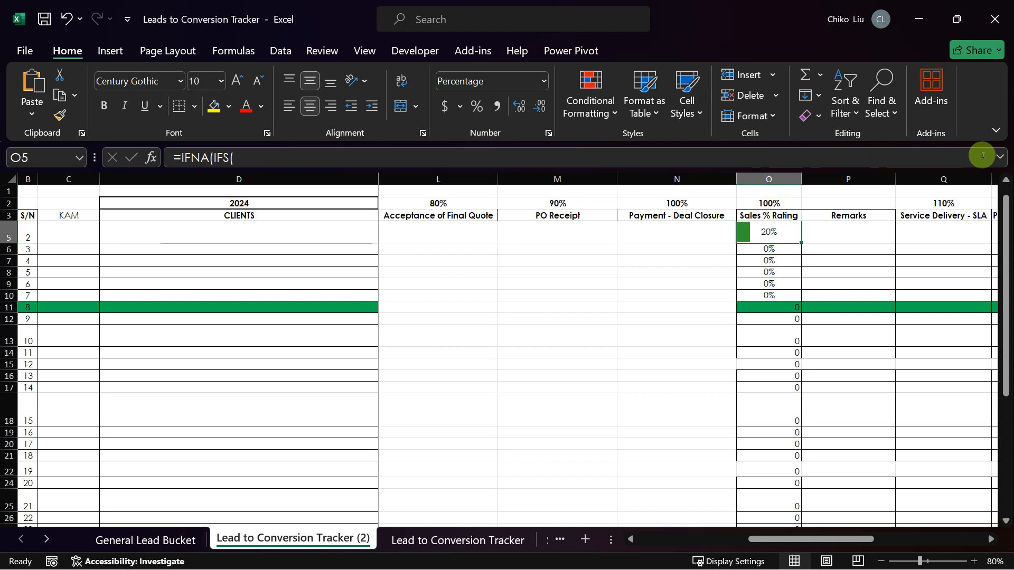
{"action": "left_click", "coordinate": [1000, 157]}
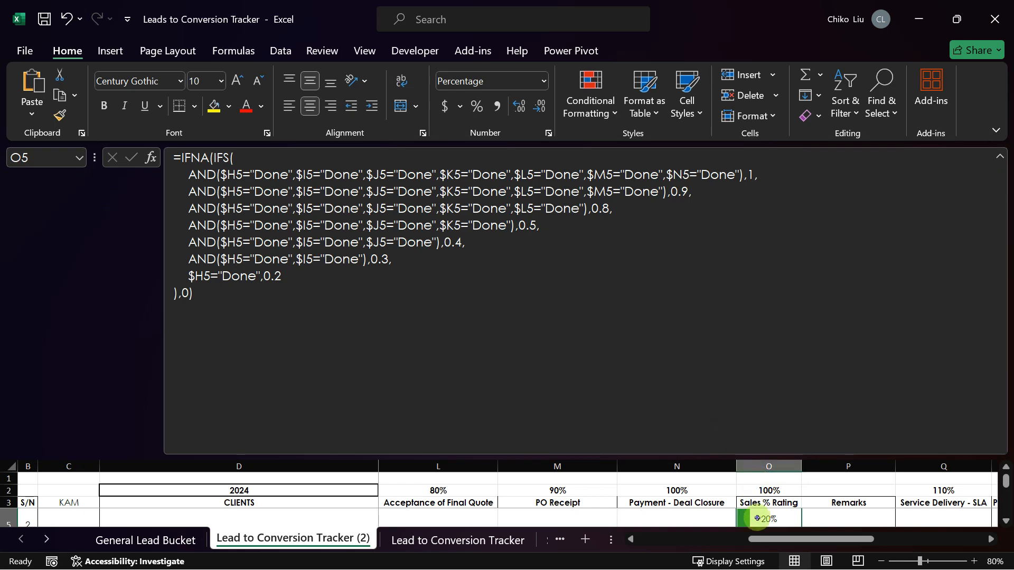
{"action": "key", "text": "Down"}
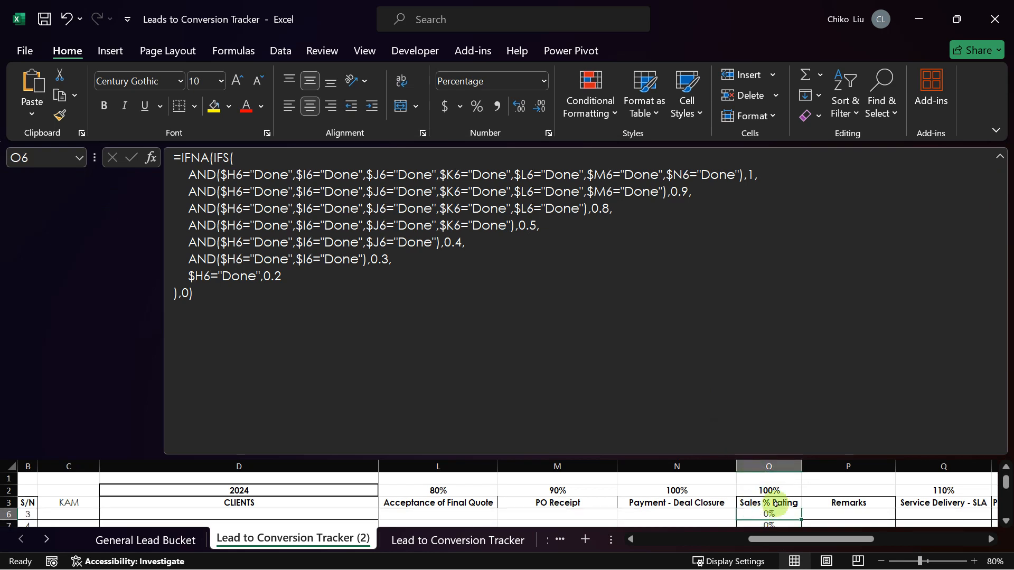
{"action": "key", "text": "Up"}
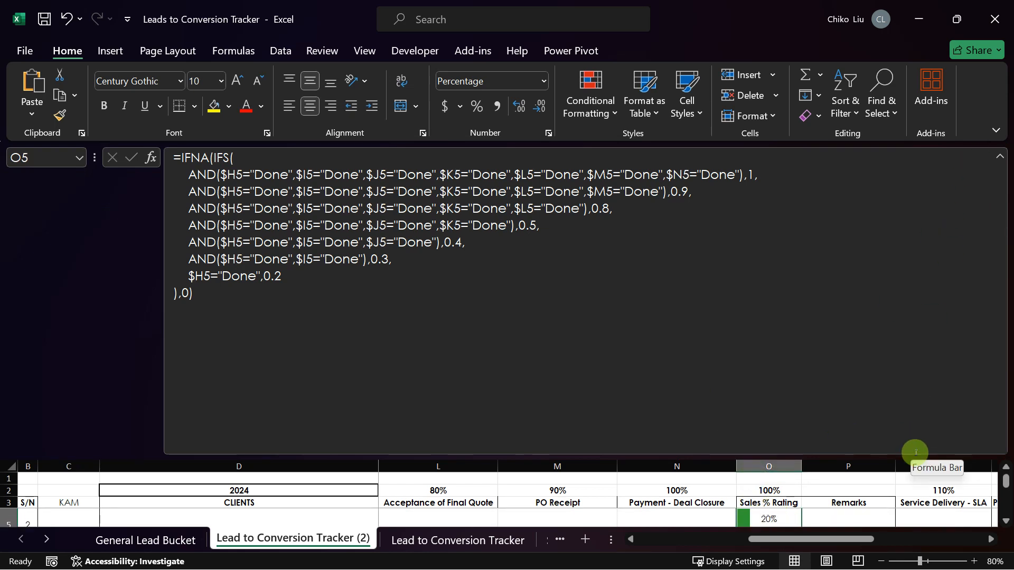
{"action": "left_click_drag", "start_coordinate": [914, 457], "coordinate": [843, 161]}
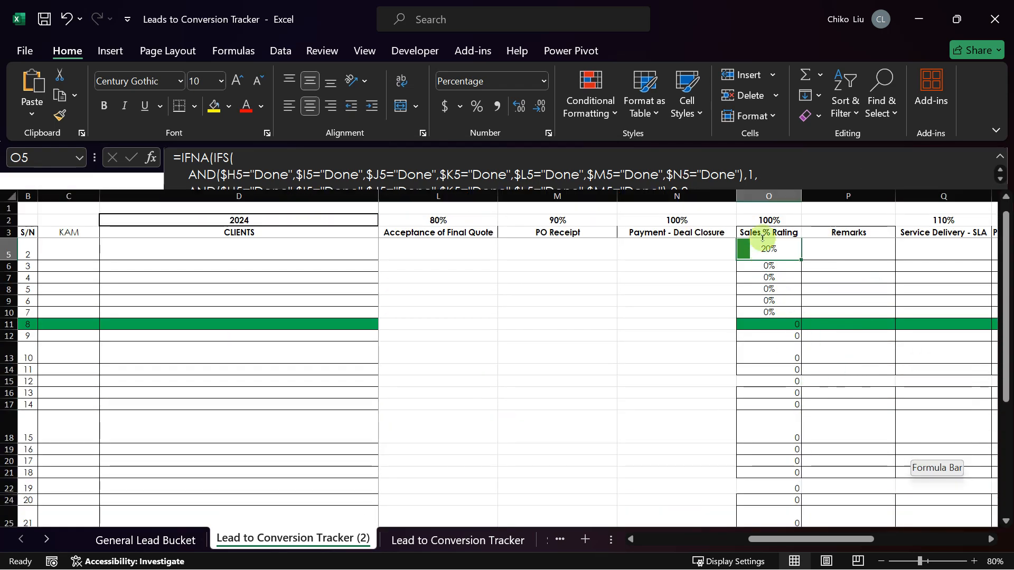
Step: Undo the entry of the O5 formula into O5:O36 and check the full formula in O5
{"action": "left_click", "coordinate": [765, 249]}
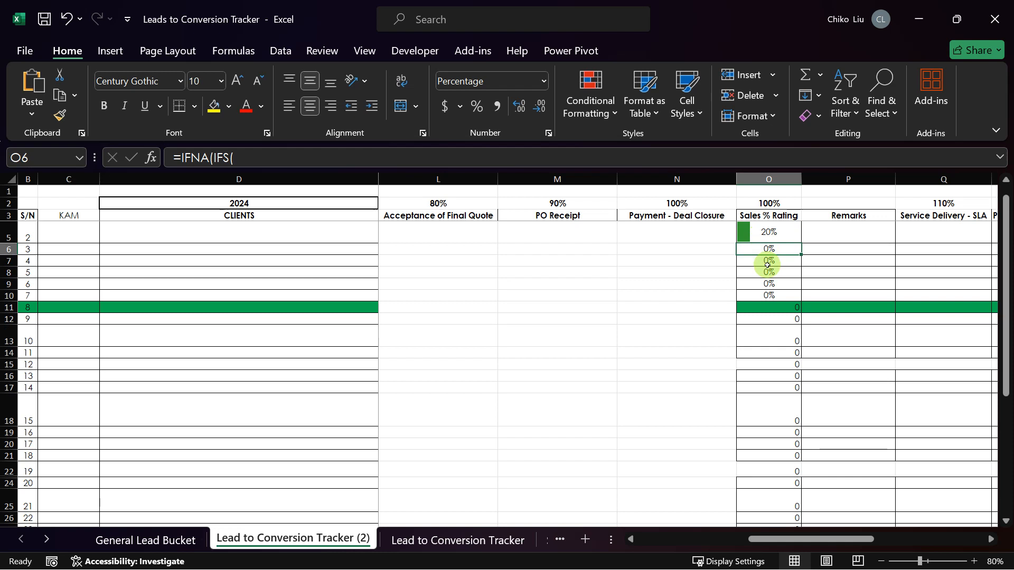
{"action": "key", "text": "ctrl+z"}
{"action": "key", "text": "ctrl+z"}
{"action": "key", "text": "ctrl+z"}
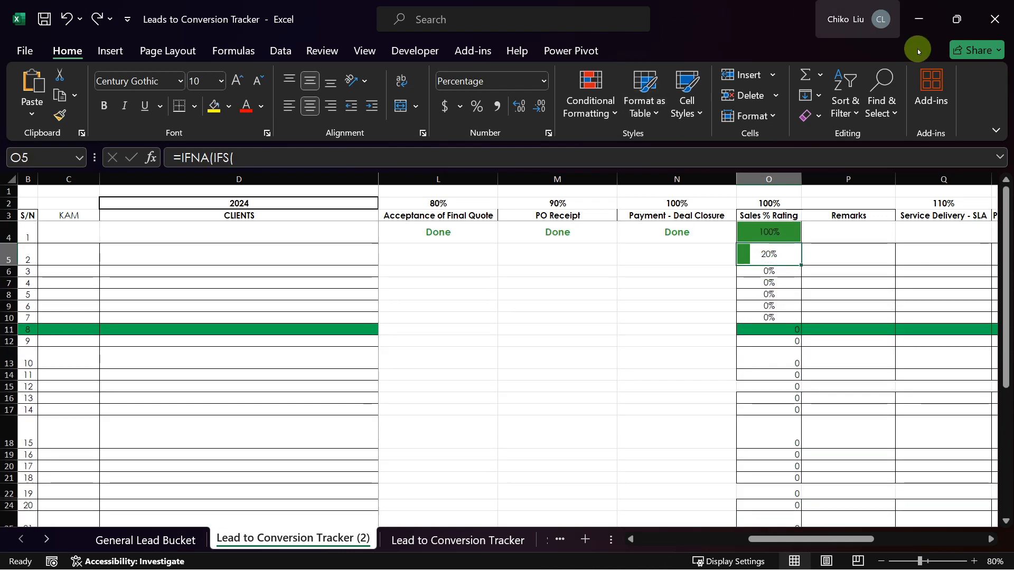
{"action": "left_click", "coordinate": [998, 157]}
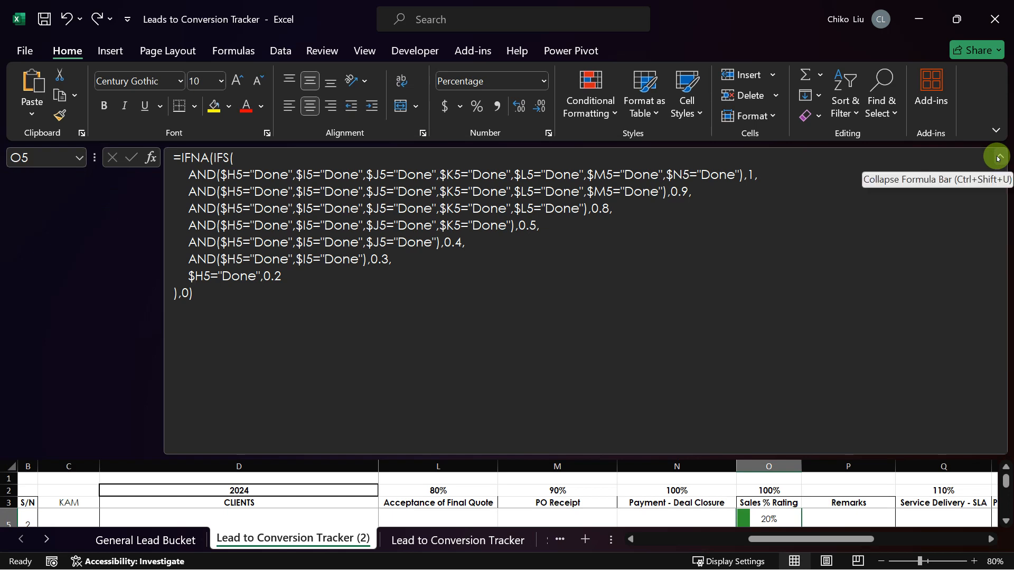
{"action": "left_click", "coordinate": [998, 157]}
{"action": "key", "text": "ctrl+z"}
Step: Enter the O4 Sales % Rating formula into the whole range O4:O36 at once
{"action": "left_click", "coordinate": [770, 232]}
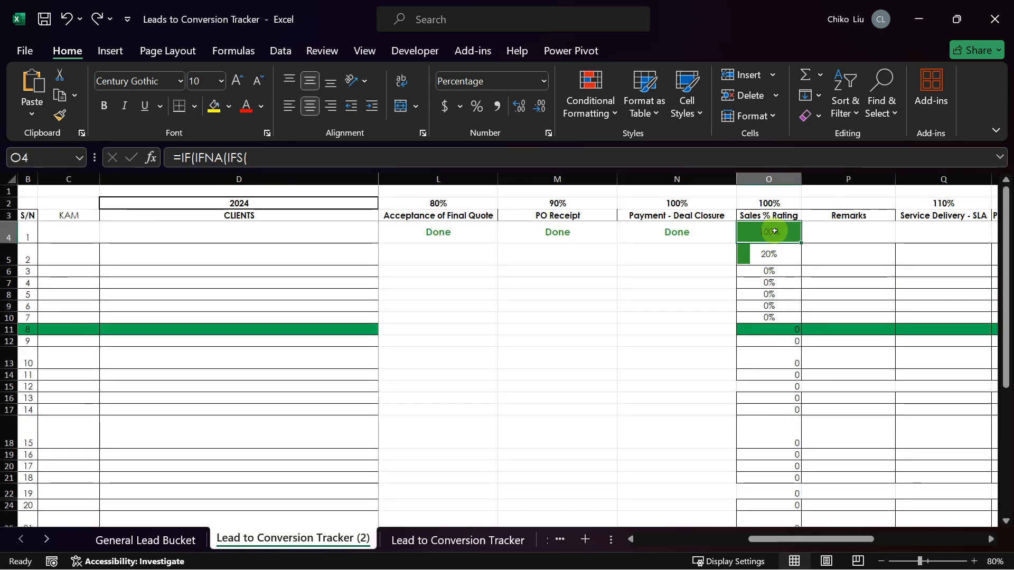
{"action": "left_click", "coordinate": [998, 157]}
{"action": "left_click", "coordinate": [998, 157]}
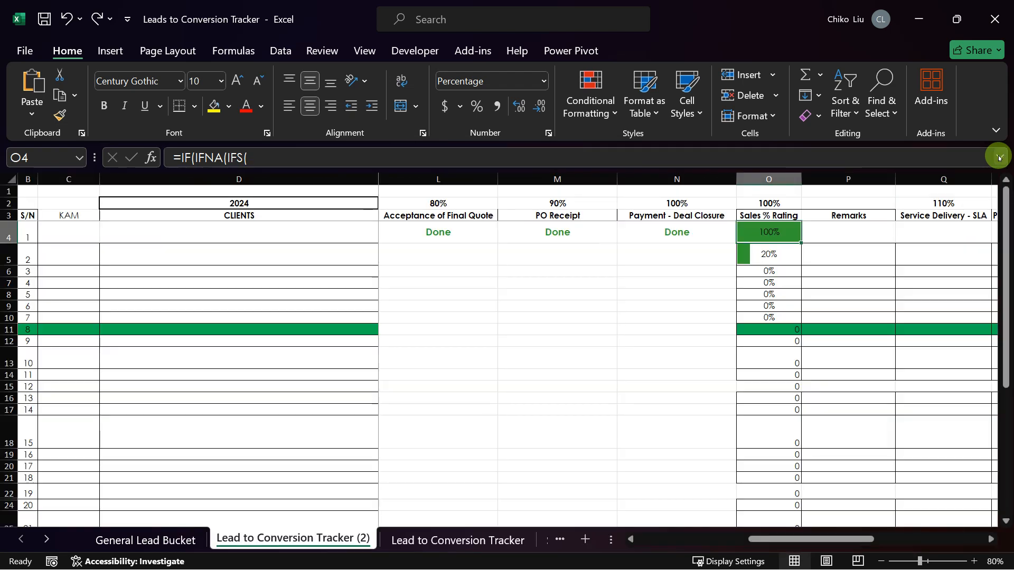
{"action": "left_click_drag", "start_coordinate": [784, 291], "coordinate": [788, 495]}
{"action": "left_click", "coordinate": [379, 157]}
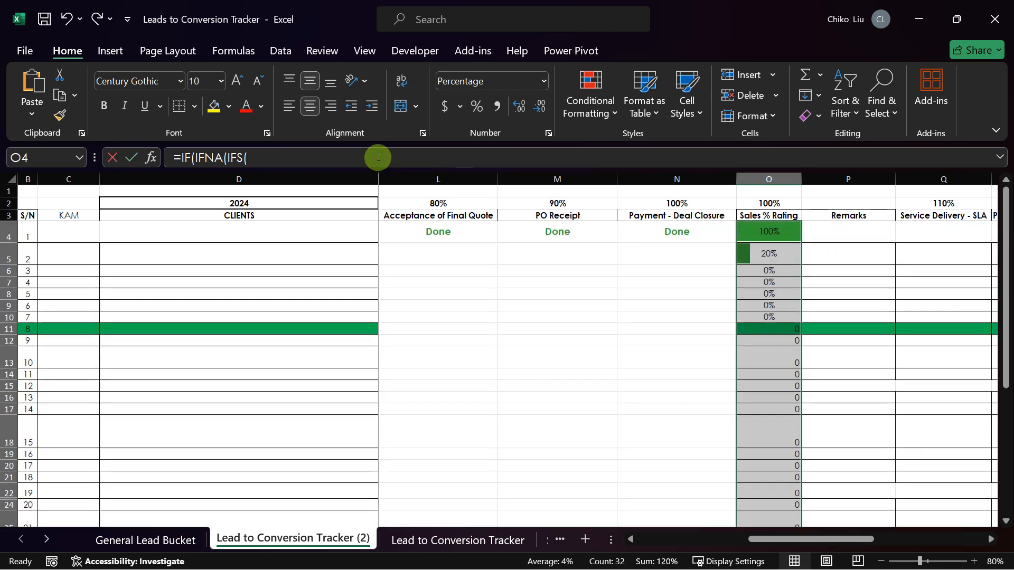
{"action": "key", "text": "ctrl+Return"}
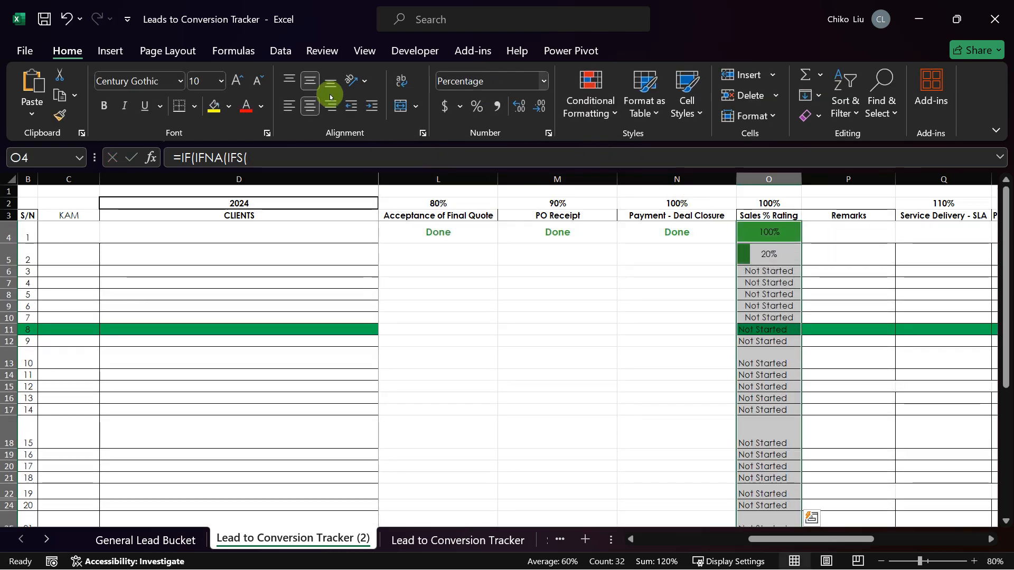
Step: Center the Sales % Rating cells O4:O36 both horizontally and vertically, and check the column down to the last row
{"action": "left_click", "coordinate": [310, 84]}
{"action": "left_click", "coordinate": [310, 104]}
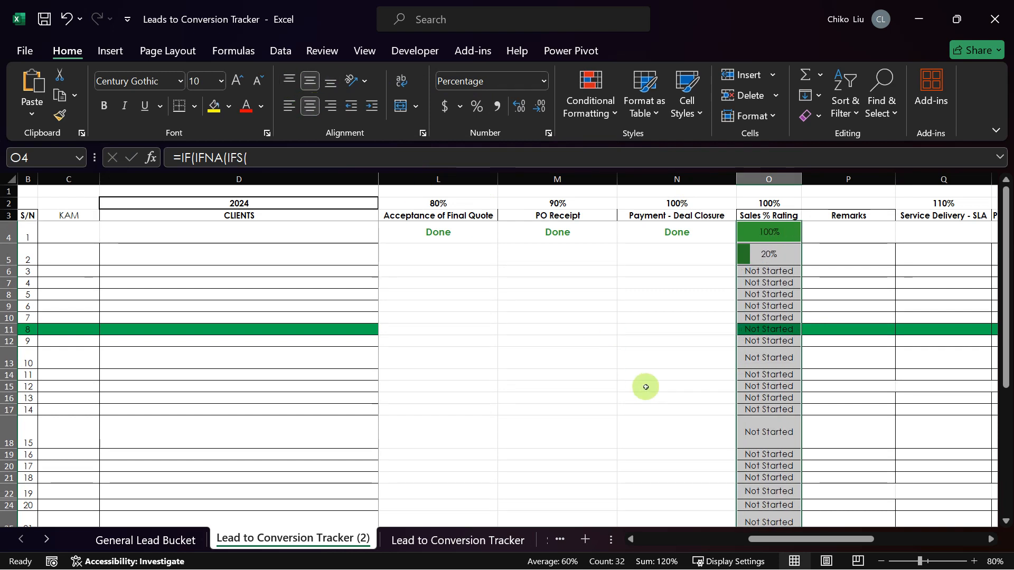
{"action": "scroll", "coordinate": [650, 398], "scroll_direction": "down", "scroll_amount": 5}
{"action": "scroll", "coordinate": [648, 396], "scroll_direction": "up", "scroll_amount": 5}
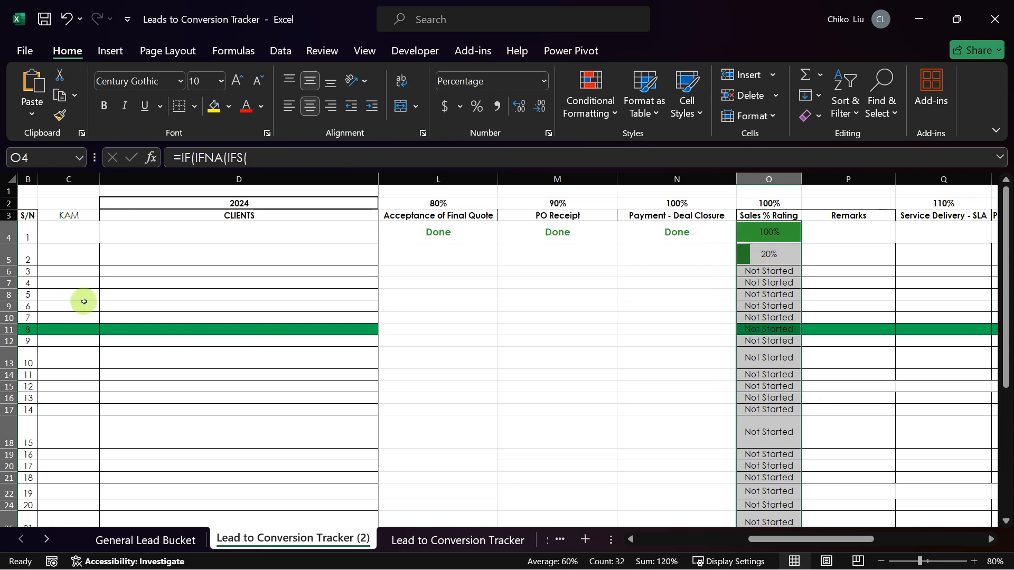
Step: Copy the formatting of row 10 onto the green-filled row 11 with Format Painter
{"action": "left_click", "coordinate": [10, 317]}
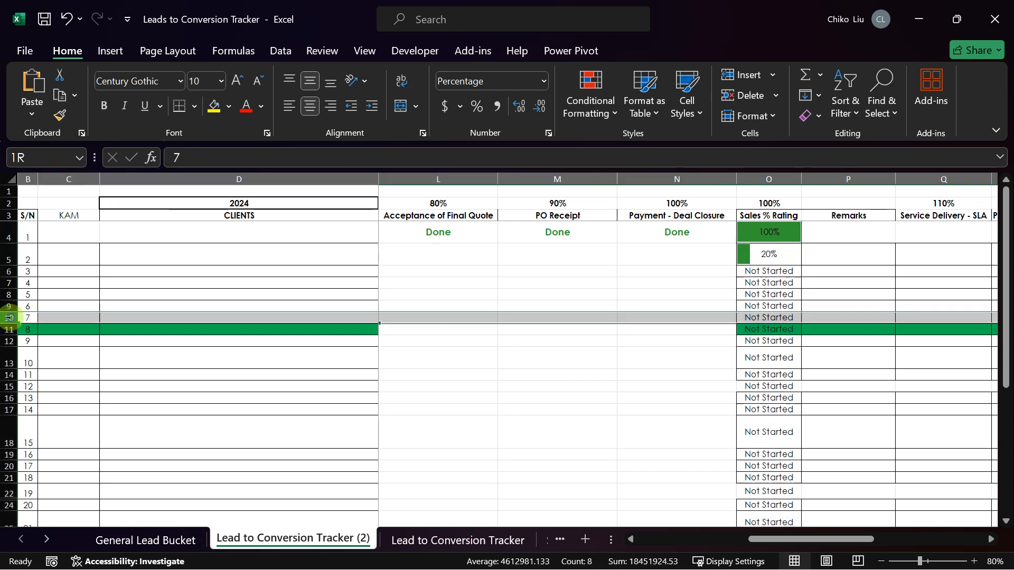
{"action": "left_click", "coordinate": [60, 117]}
{"action": "left_click", "coordinate": [5, 330]}
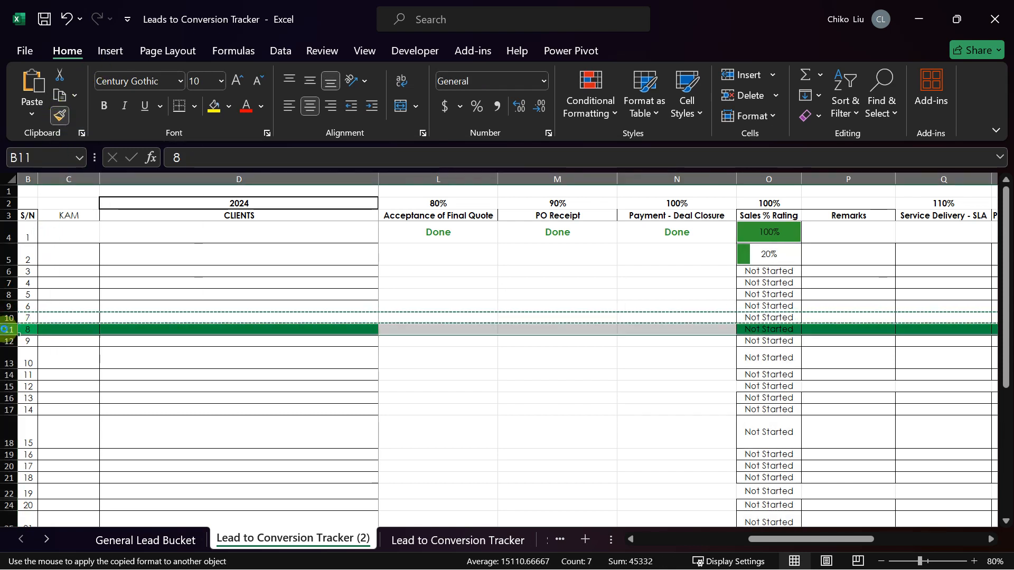
{"action": "left_click", "coordinate": [158, 357]}
Step: Extend the Sales % Rating data bar rule to the entire column with the range =$O:$O and apply it
{"action": "left_click_drag", "start_coordinate": [780, 234], "coordinate": [773, 510]}
{"action": "left_click", "coordinate": [575, 106]}
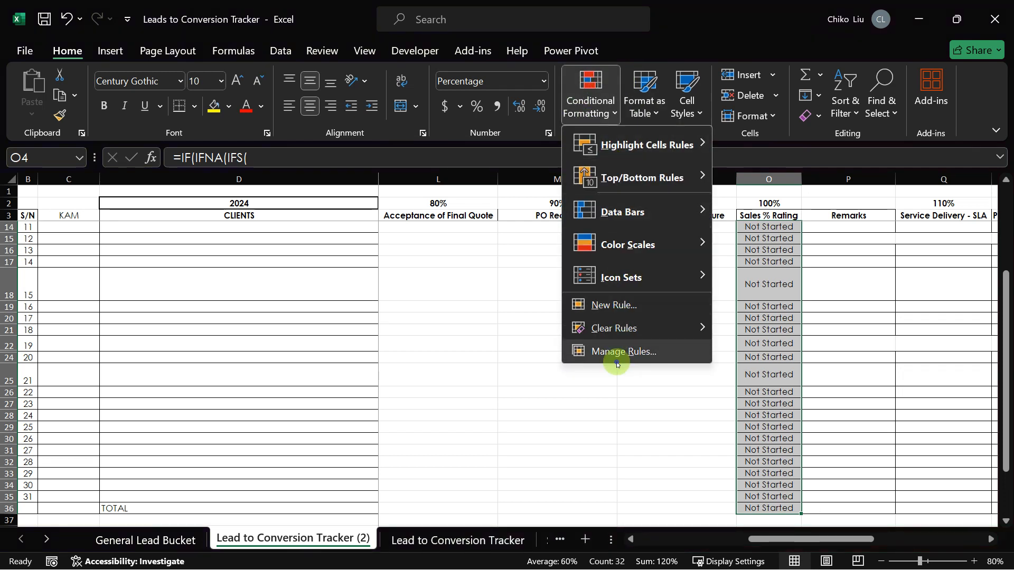
{"action": "left_click", "coordinate": [617, 352]}
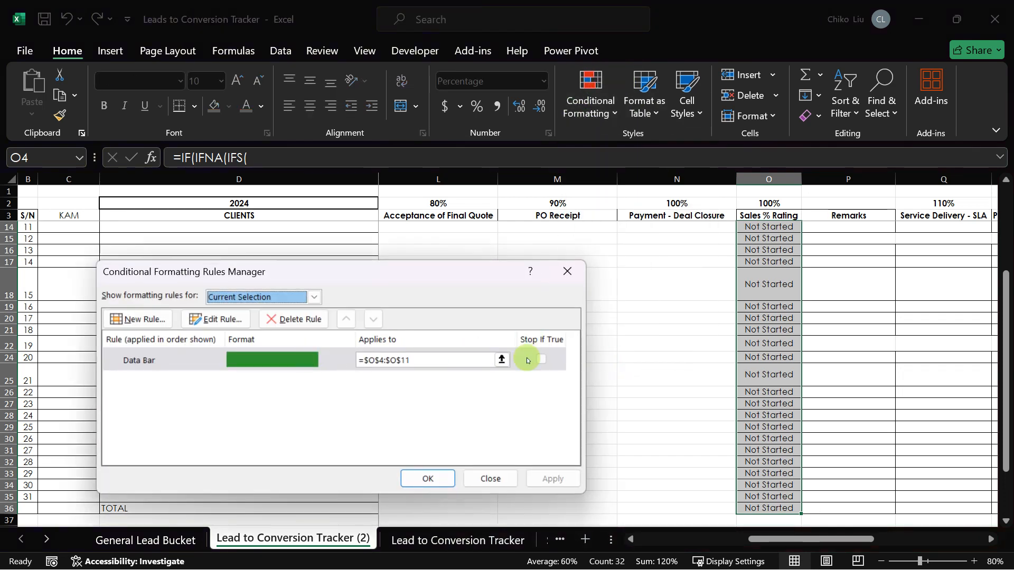
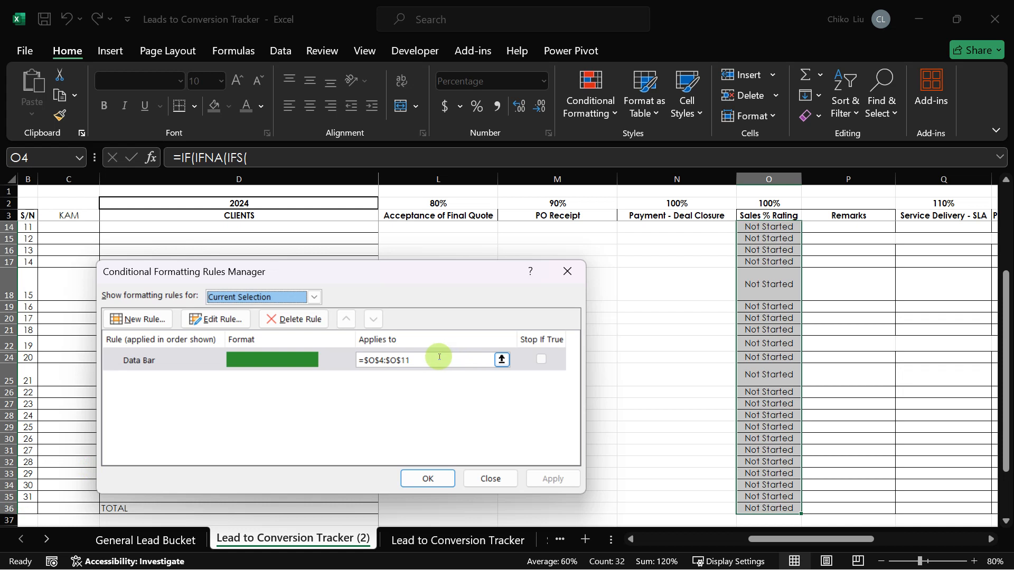
{"action": "left_click", "coordinate": [439, 357]}
{"action": "key", "text": "BackSpace"}
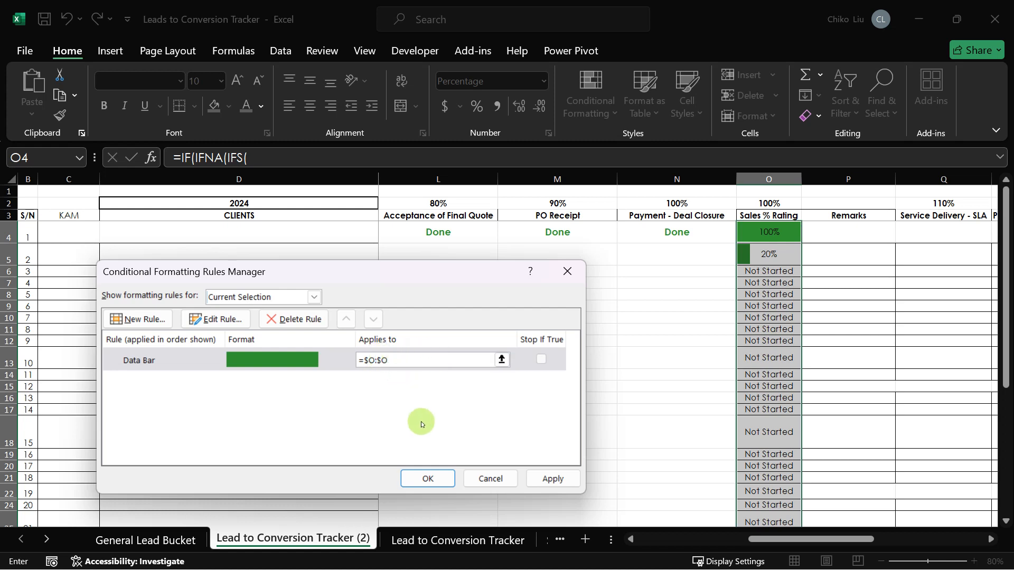
{"action": "left_click", "coordinate": [547, 478]}
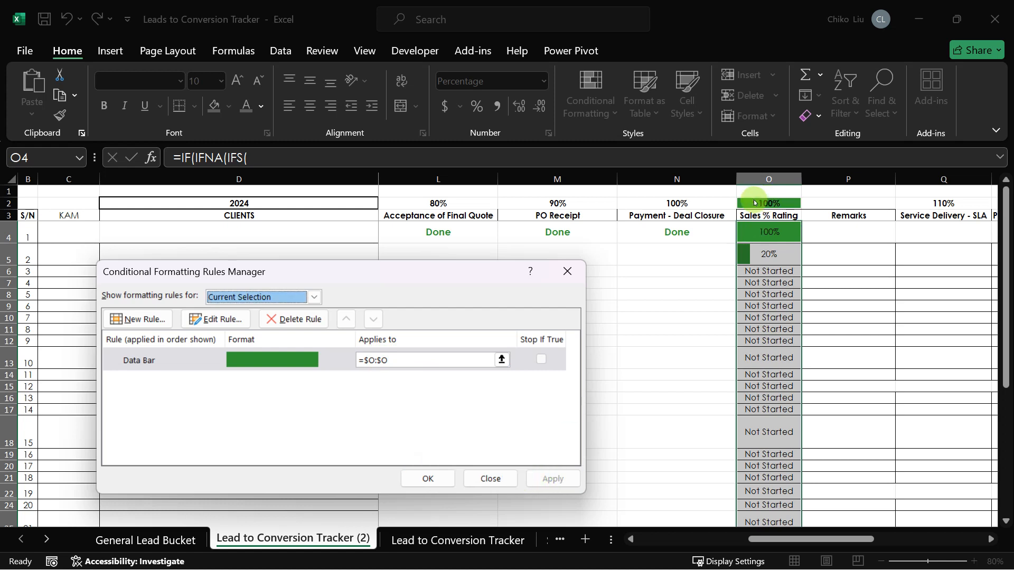
Step: Try to limit the data bar rule to start at row 4 with the range =$O4:$O
{"action": "left_click", "coordinate": [375, 364]}
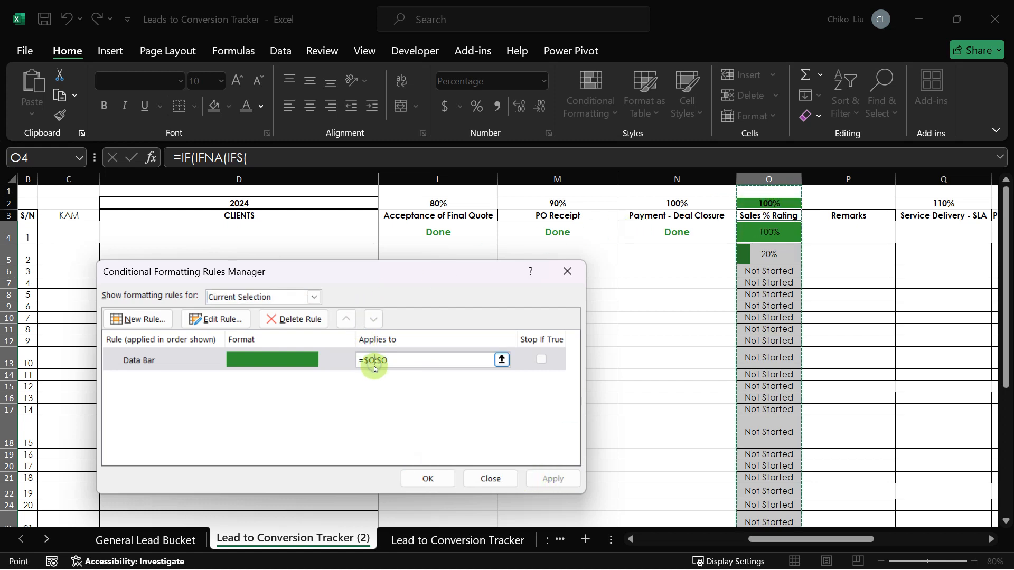
{"action": "type", "text": "4"}
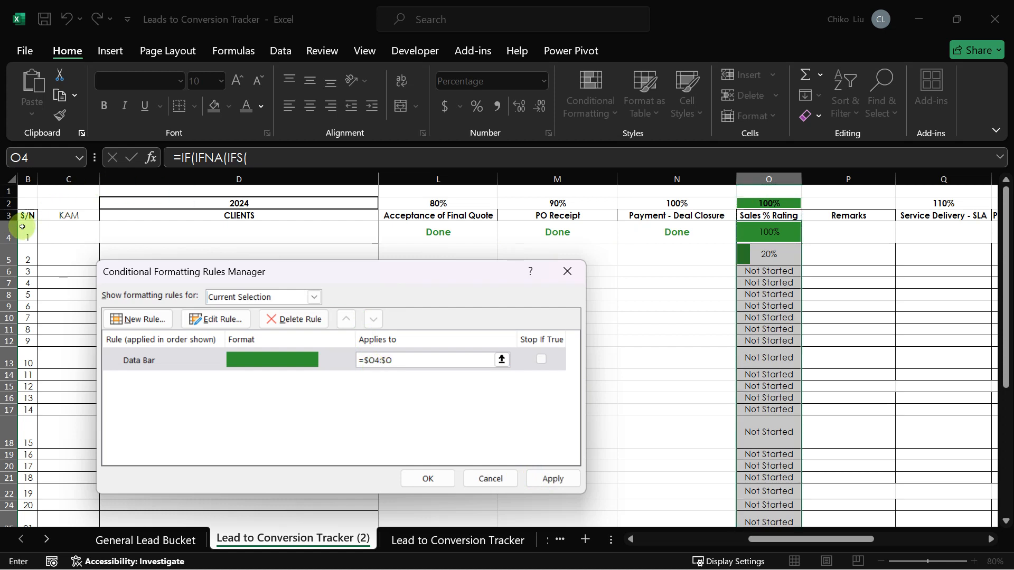
{"action": "left_click", "coordinate": [550, 479]}
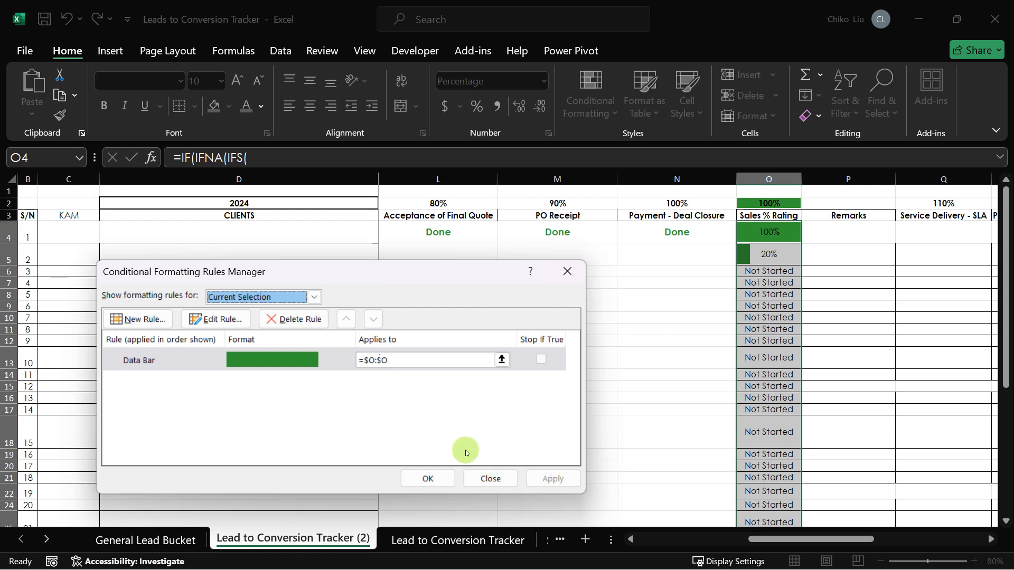
{"action": "left_click", "coordinate": [426, 479]}
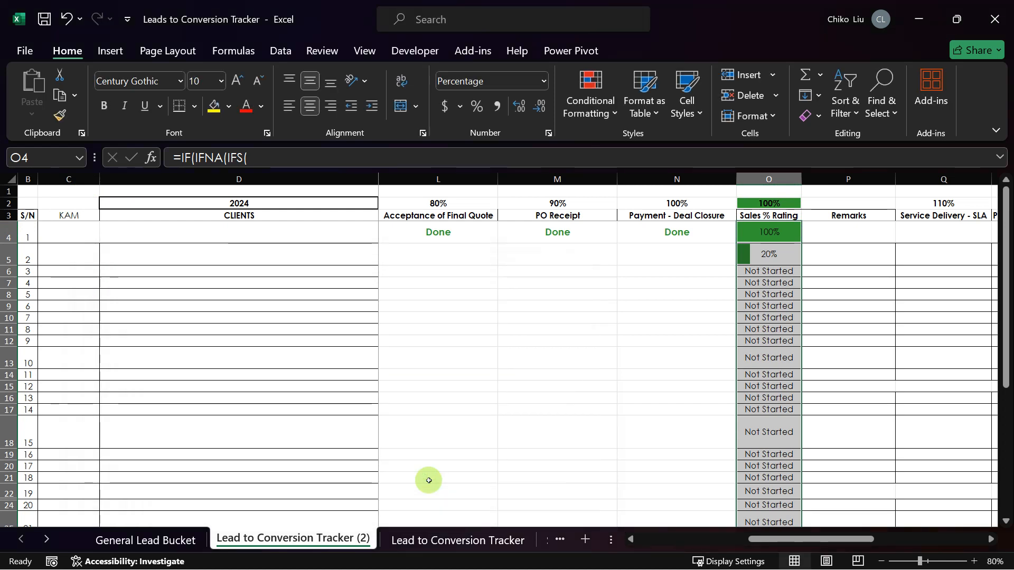
Step: Delete the data bar rule that covers column O, including header cell O2, and apply the removal
{"action": "left_click", "coordinate": [748, 228]}
{"action": "mouse_move", "coordinate": [748, 228]}
{"action": "left_mouse_down"}
{"action": "mouse_move", "coordinate": [729, 534]}
{"action": "mouse_move", "coordinate": [765, 227]}
{"action": "left_mouse_up"}
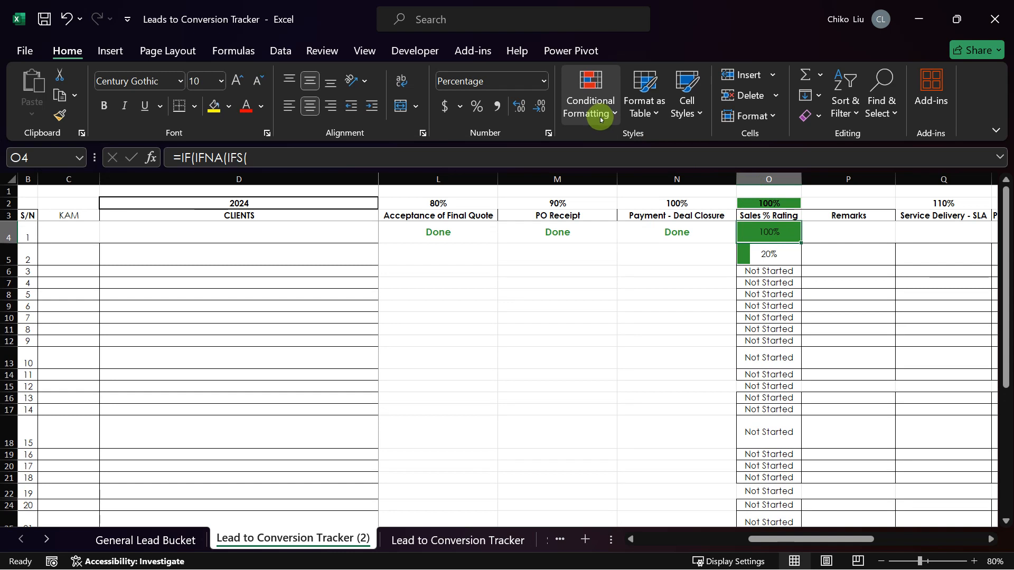
{"action": "left_click", "coordinate": [769, 202]}
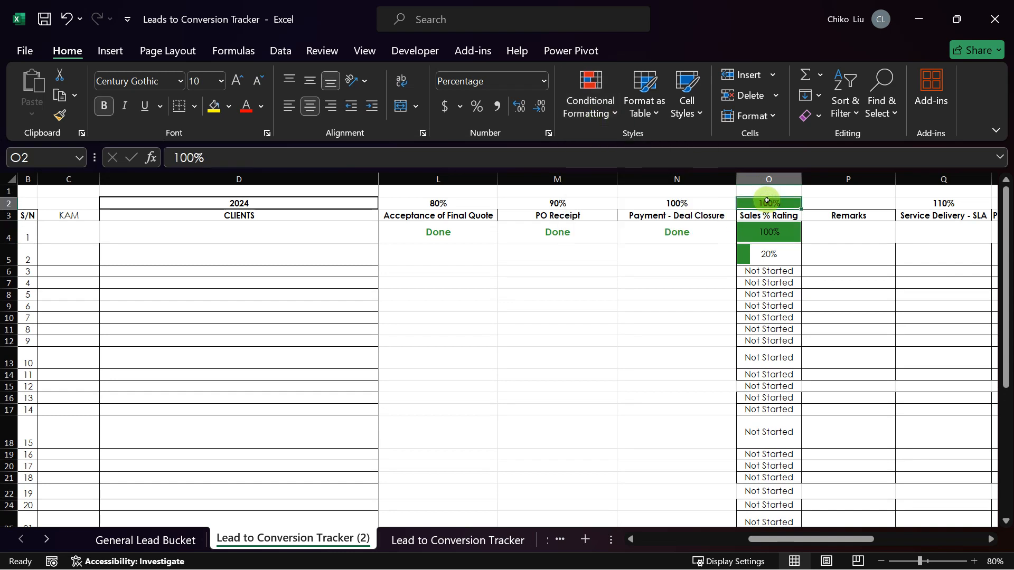
{"action": "left_click", "coordinate": [614, 110]}
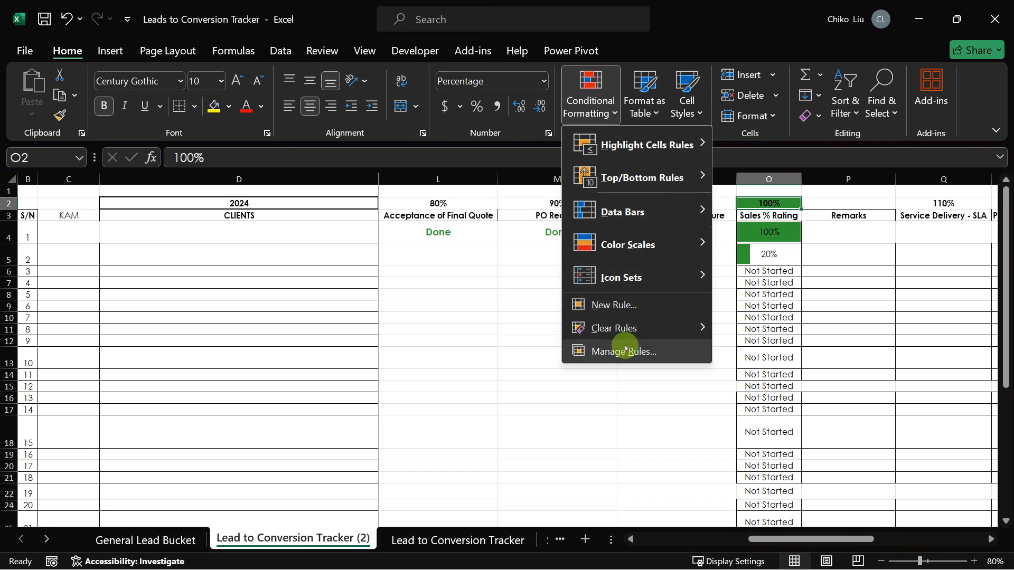
{"action": "left_click", "coordinate": [624, 350]}
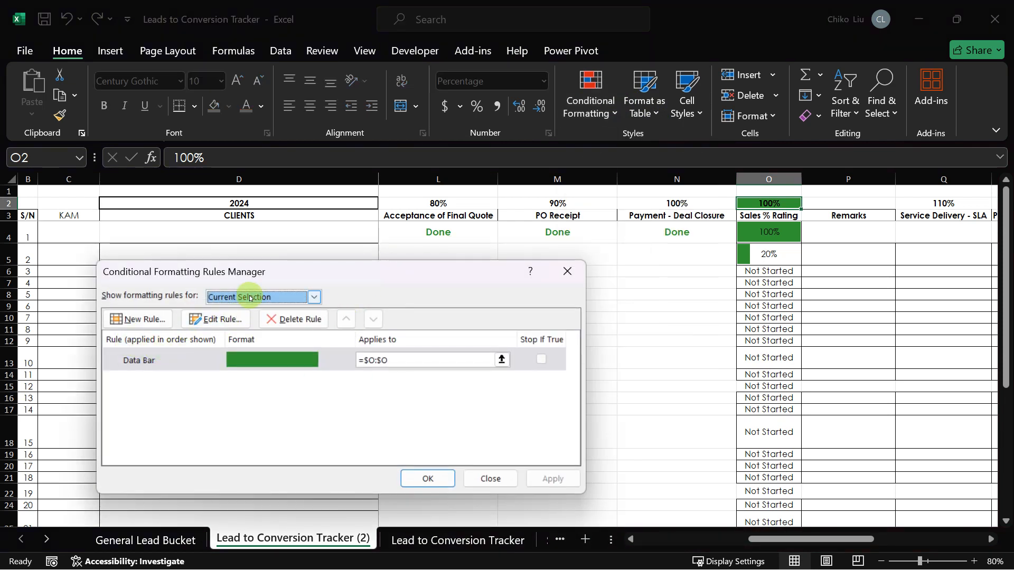
{"action": "left_click", "coordinate": [270, 319]}
{"action": "left_click", "coordinate": [549, 478]}
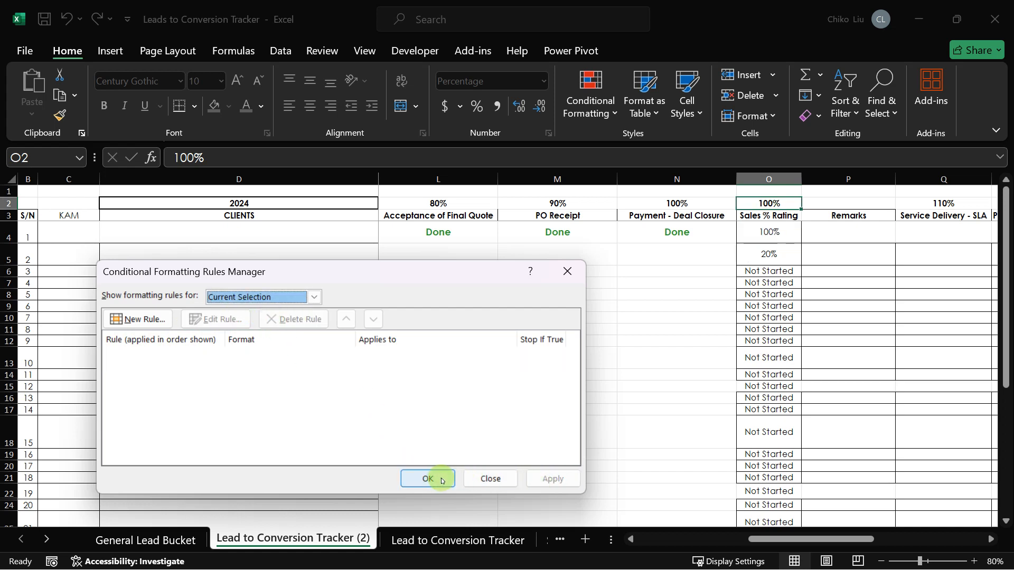
{"action": "left_click", "coordinate": [486, 479]}
Step: Start a new conditional formatting rule for O4 that formats cells by value with the Data Bar style
{"action": "left_click", "coordinate": [749, 226]}
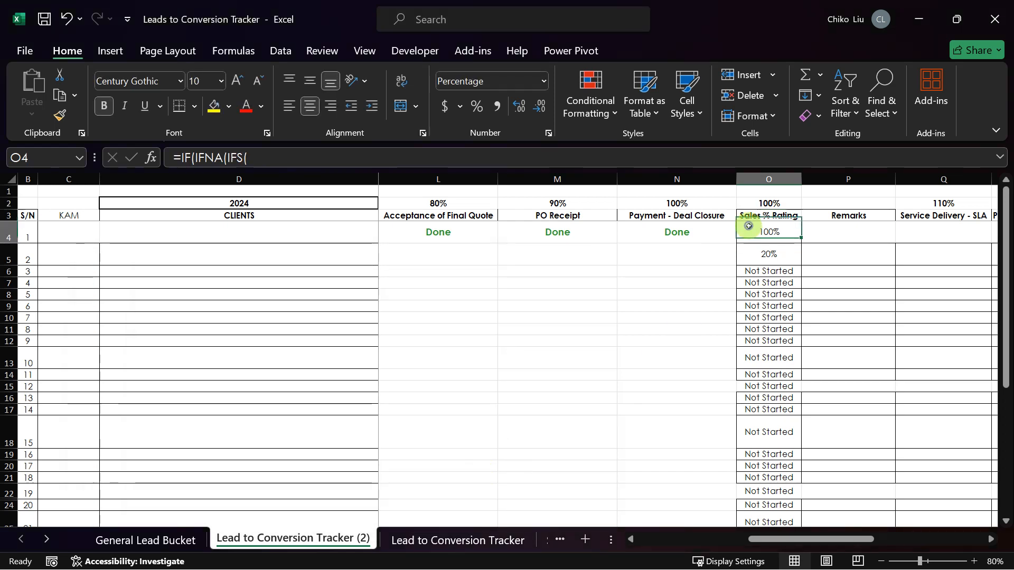
{"action": "left_click", "coordinate": [591, 98]}
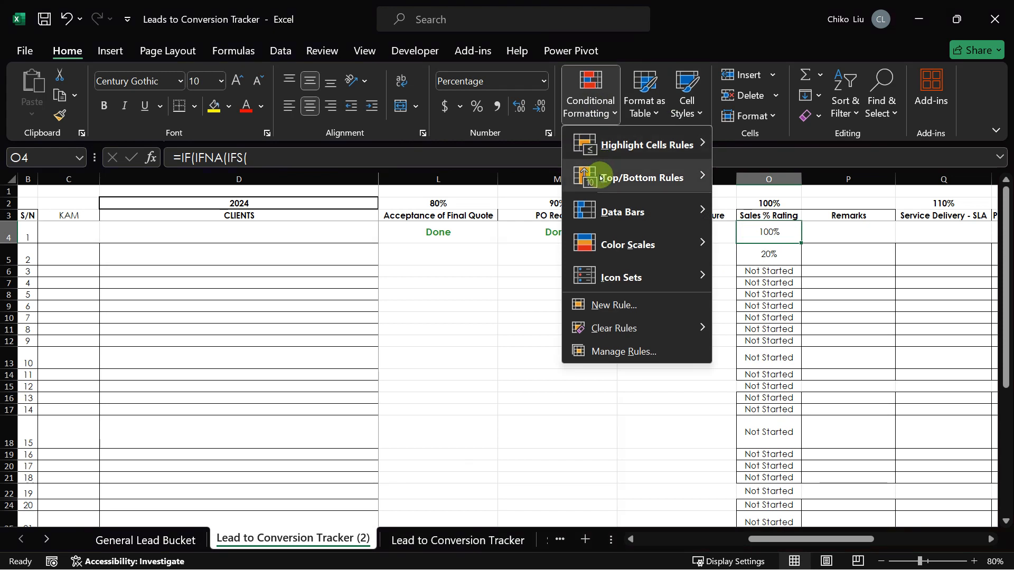
{"action": "left_click", "coordinate": [629, 351]}
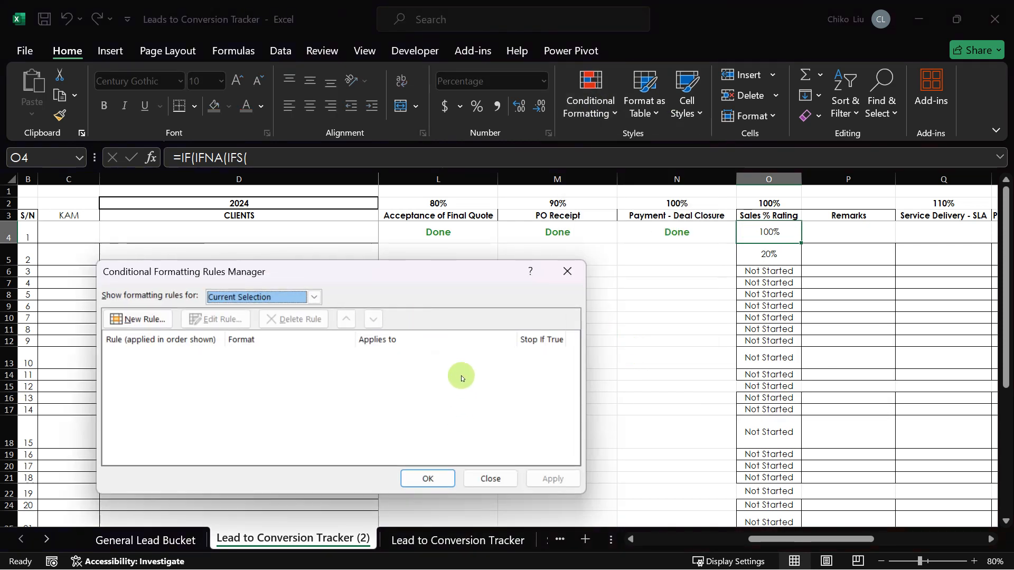
{"action": "left_click", "coordinate": [137, 318]}
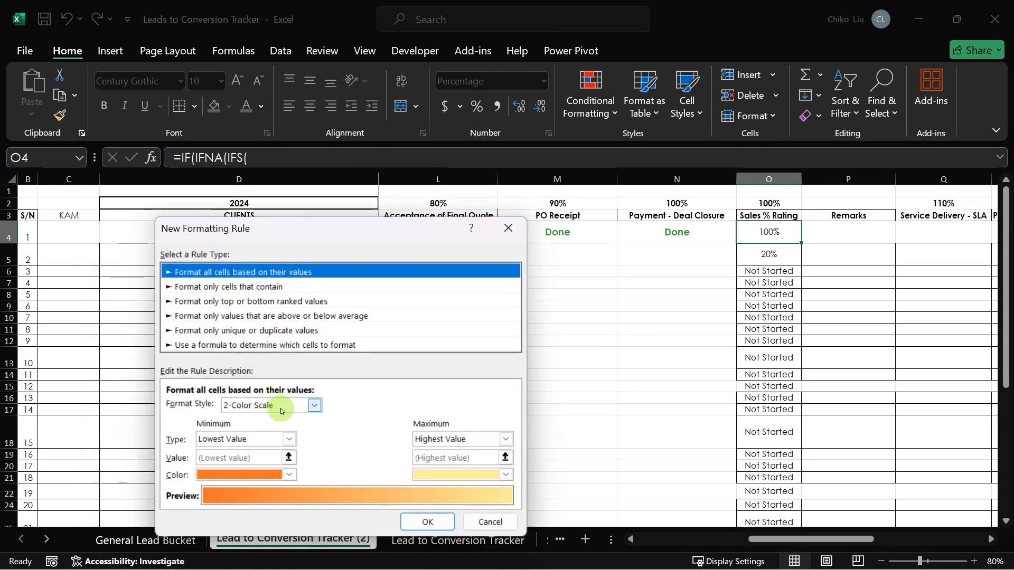
{"action": "left_click", "coordinate": [314, 405]}
{"action": "left_click", "coordinate": [272, 442]}
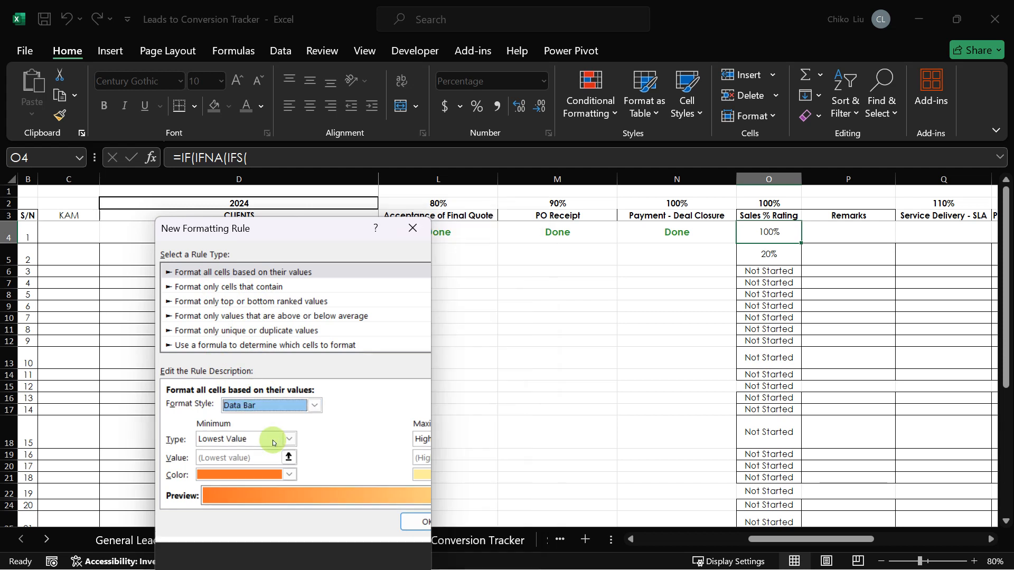
Step: Set the data bar's minimum to Number 0 and its maximum to Number 1
{"action": "left_click", "coordinate": [290, 440]}
{"action": "left_click", "coordinate": [271, 464]}
{"action": "left_click", "coordinate": [330, 448]}
{"action": "left_click", "coordinate": [336, 463]}
{"action": "left_click", "coordinate": [337, 459]}
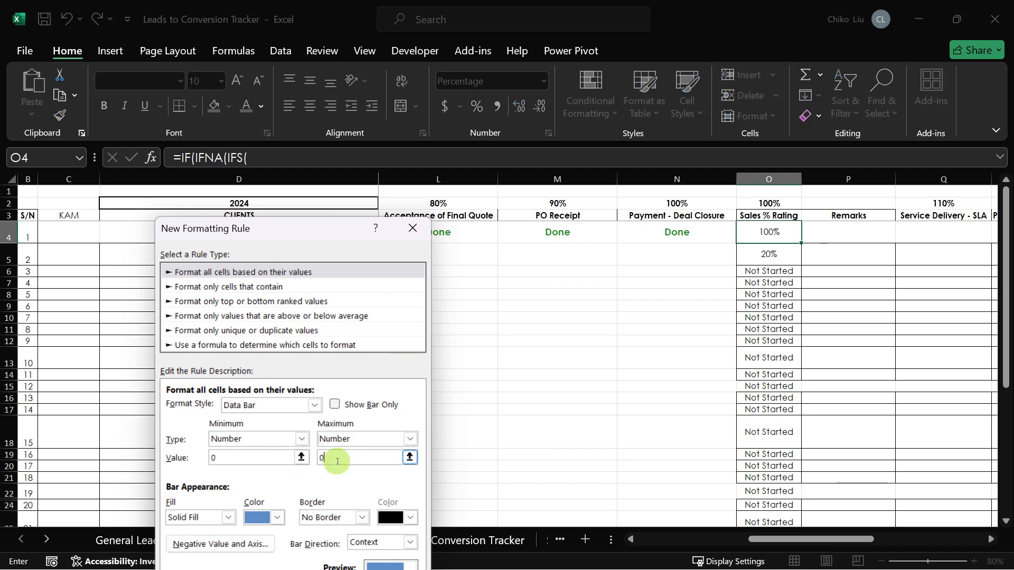
{"action": "left_click_drag", "start_coordinate": [338, 462], "coordinate": [302, 465]}
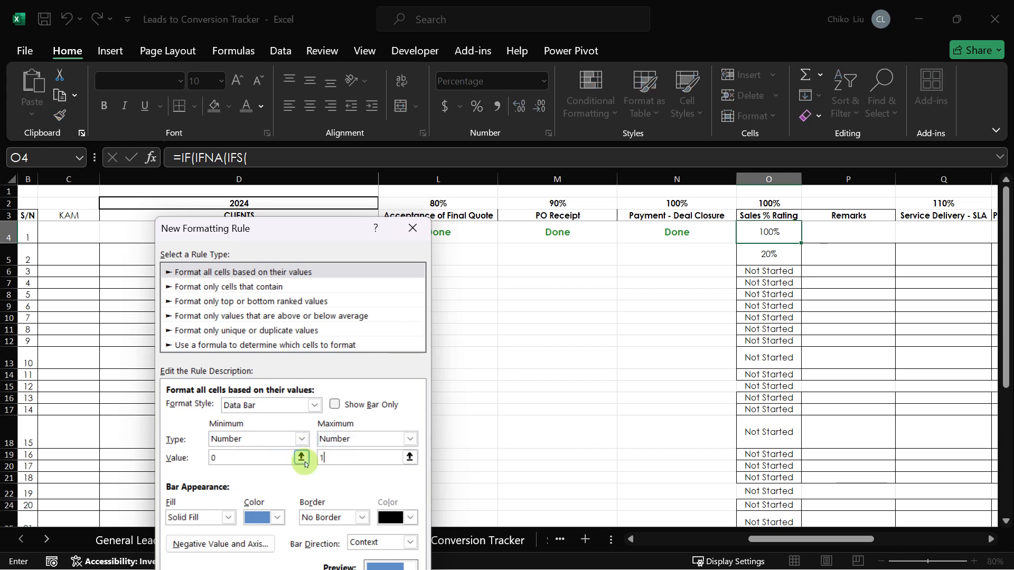
Step: Give the data bar the recently used dark green color and confirm the new rule
{"action": "left_click", "coordinate": [277, 517]}
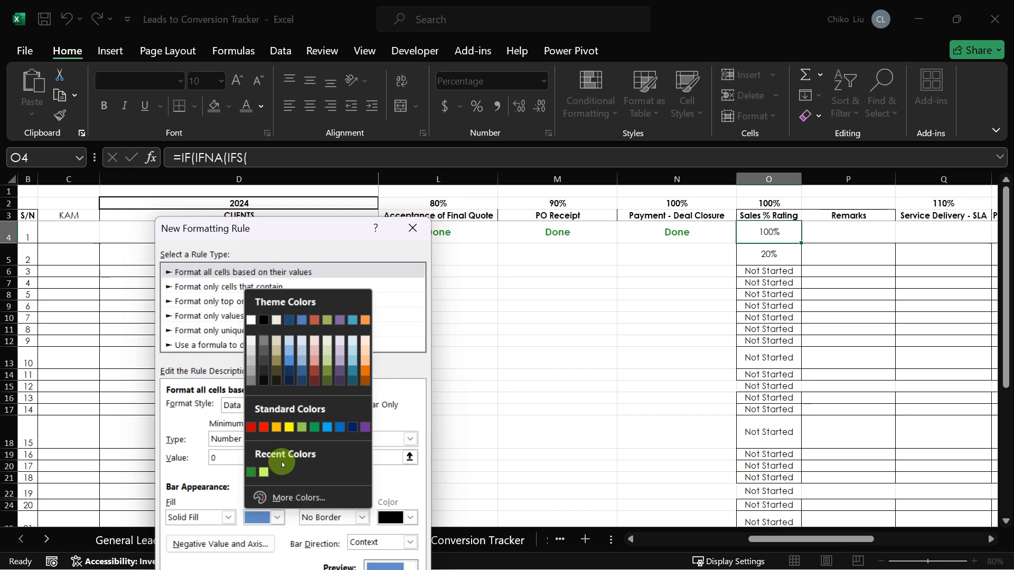
{"action": "left_click", "coordinate": [248, 474]}
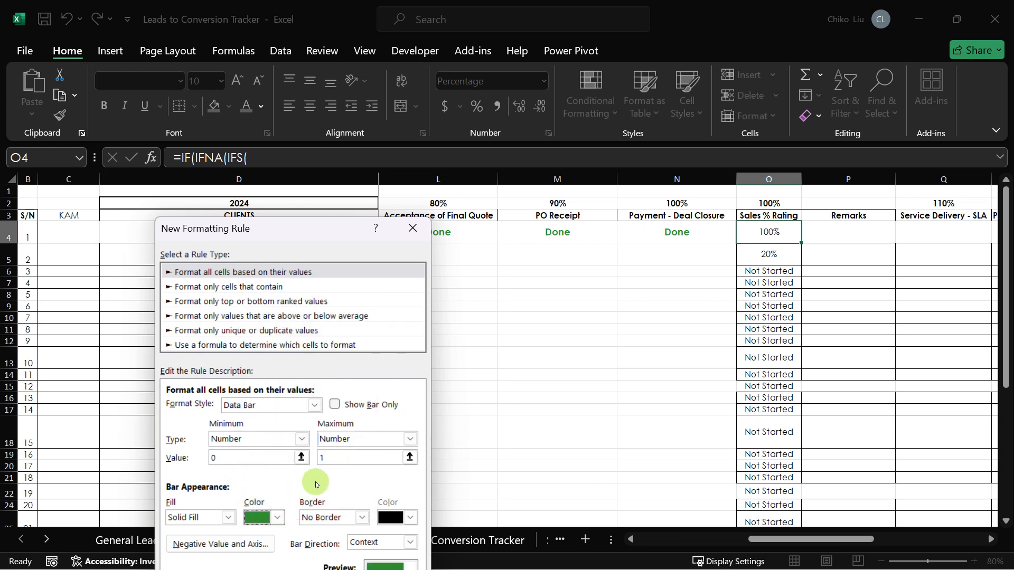
{"action": "left_click_drag", "start_coordinate": [332, 230], "coordinate": [352, 164]}
{"action": "left_click", "coordinate": [361, 526]}
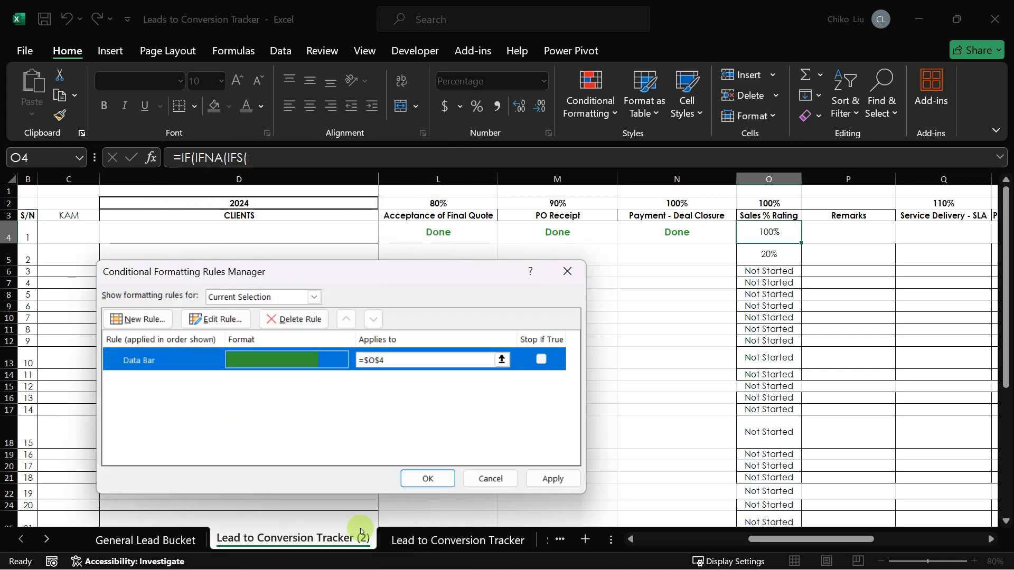
Step: Extend the data bar rule to apply to =$O$4:$O$200 and confirm the change
{"action": "left_click", "coordinate": [401, 357]}
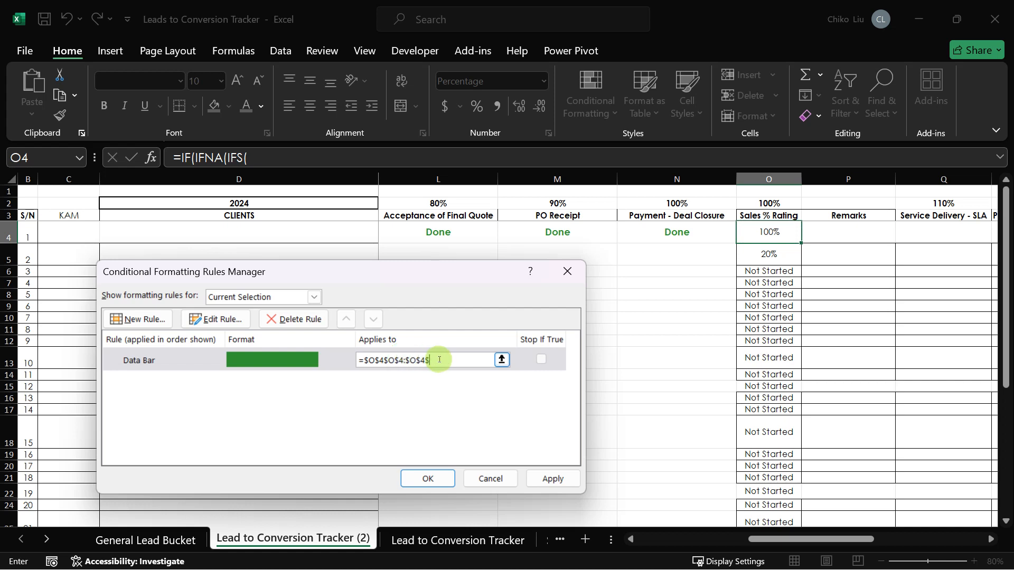
{"action": "left_click_drag", "start_coordinate": [438, 360], "coordinate": [396, 359]}
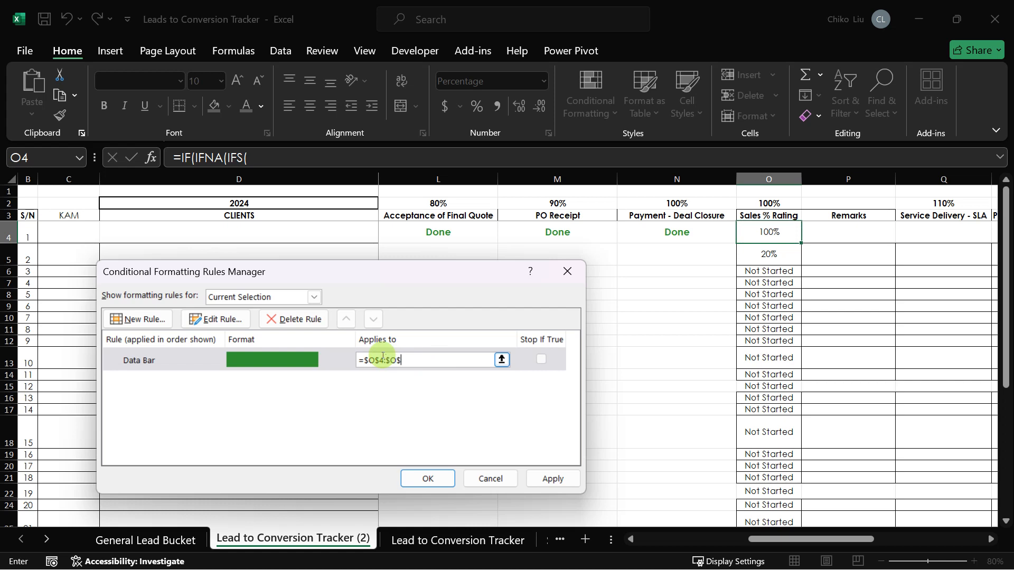
{"action": "left_click", "coordinate": [383, 359]}
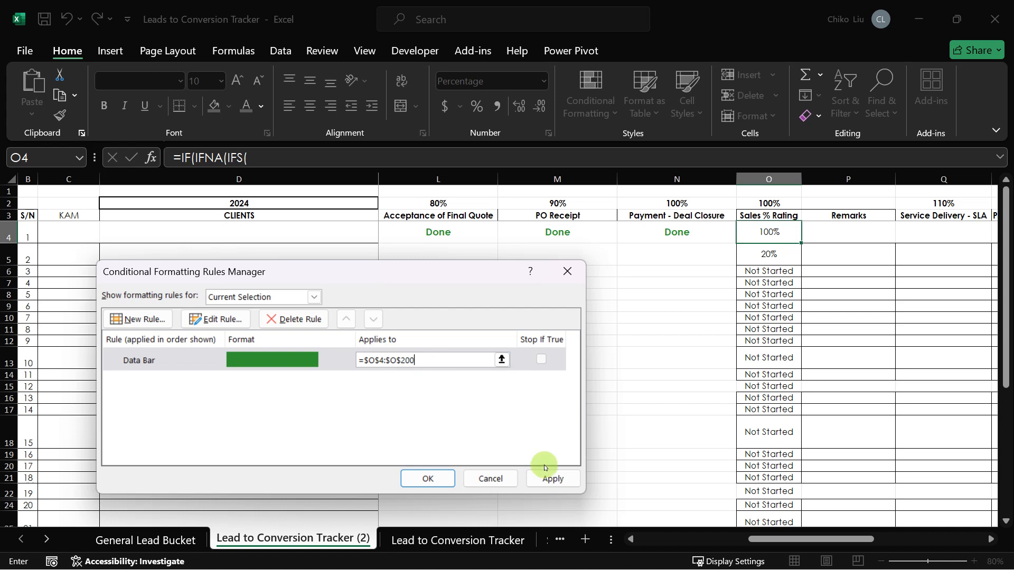
{"action": "left_click", "coordinate": [544, 478]}
{"action": "left_click", "coordinate": [426, 479]}
{"action": "scroll", "coordinate": [721, 302], "scroll_direction": "down", "scroll_amount": 10}
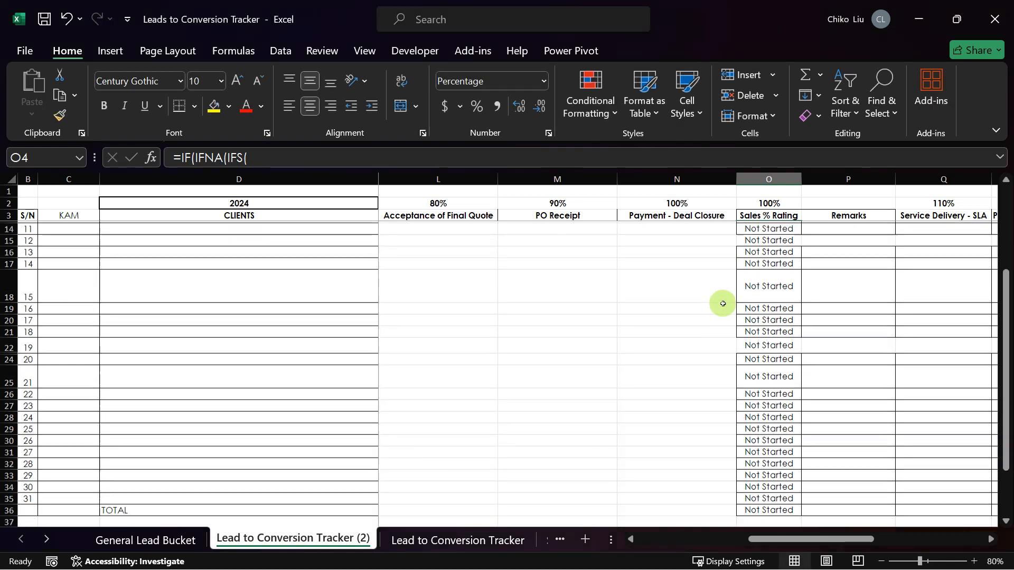
{"action": "scroll", "coordinate": [723, 304], "scroll_direction": "up", "scroll_amount": 10}
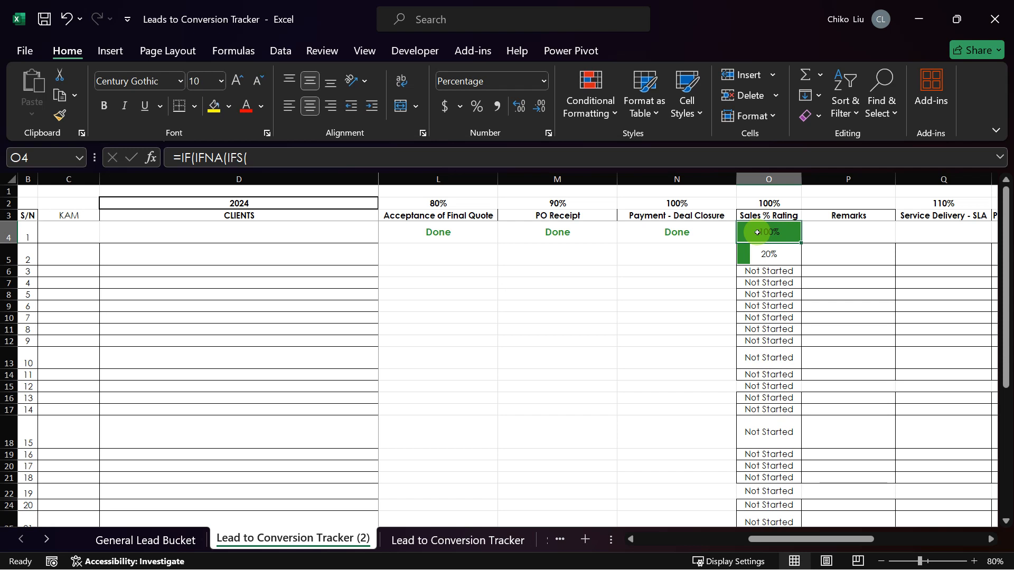
Step: Create an Equal To highlight rule for O4 that matches "Not Started" and uses a custom format
{"action": "left_click", "coordinate": [609, 115]}
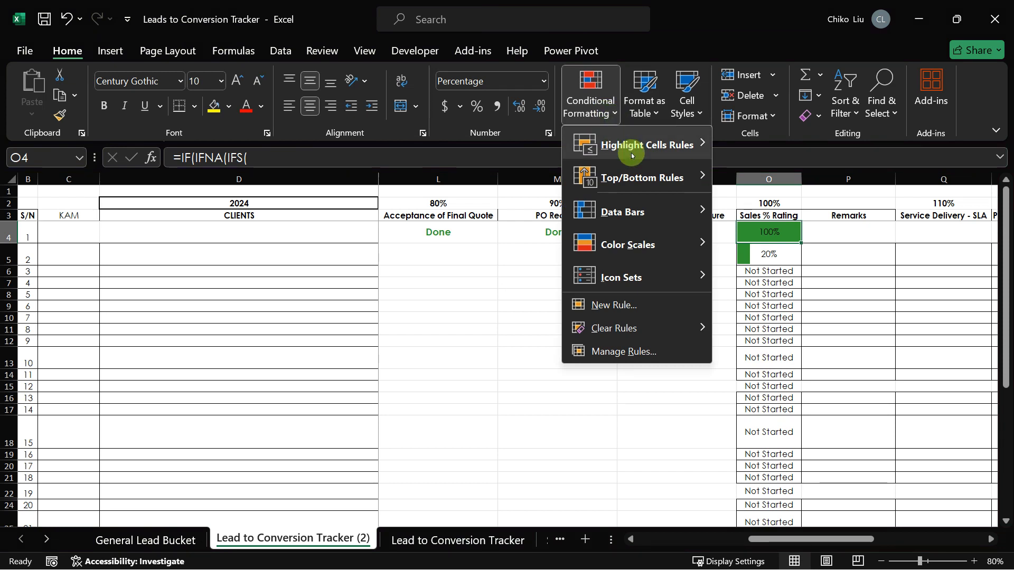
{"action": "mouse_move", "coordinate": [635, 198]}
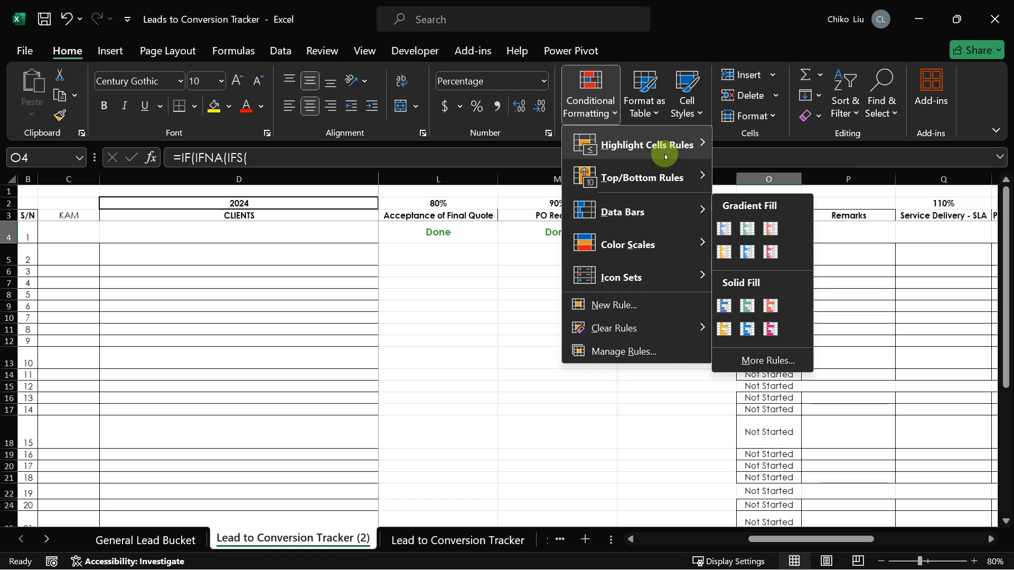
{"action": "mouse_move", "coordinate": [665, 153]}
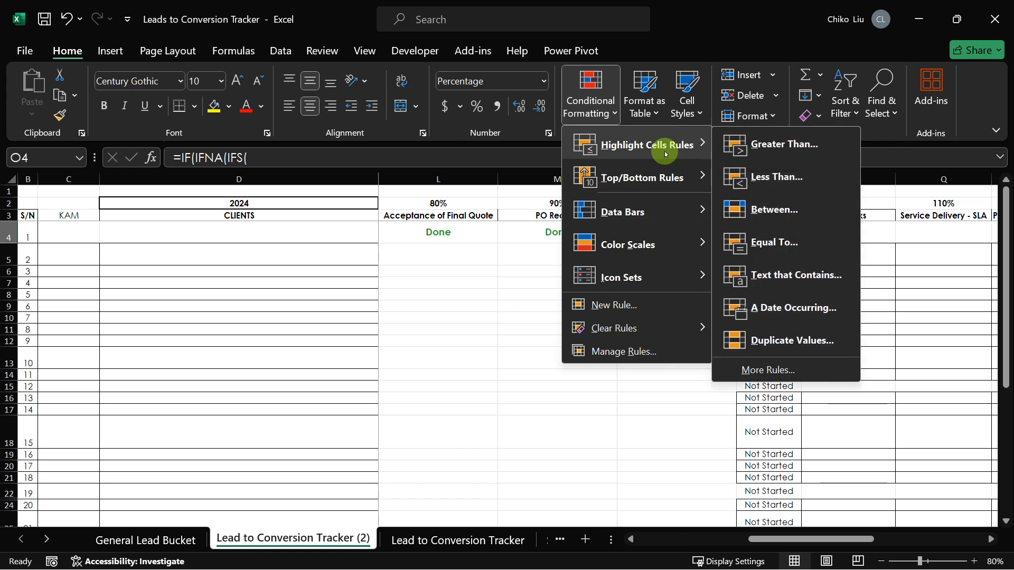
{"action": "left_click", "coordinate": [764, 240]}
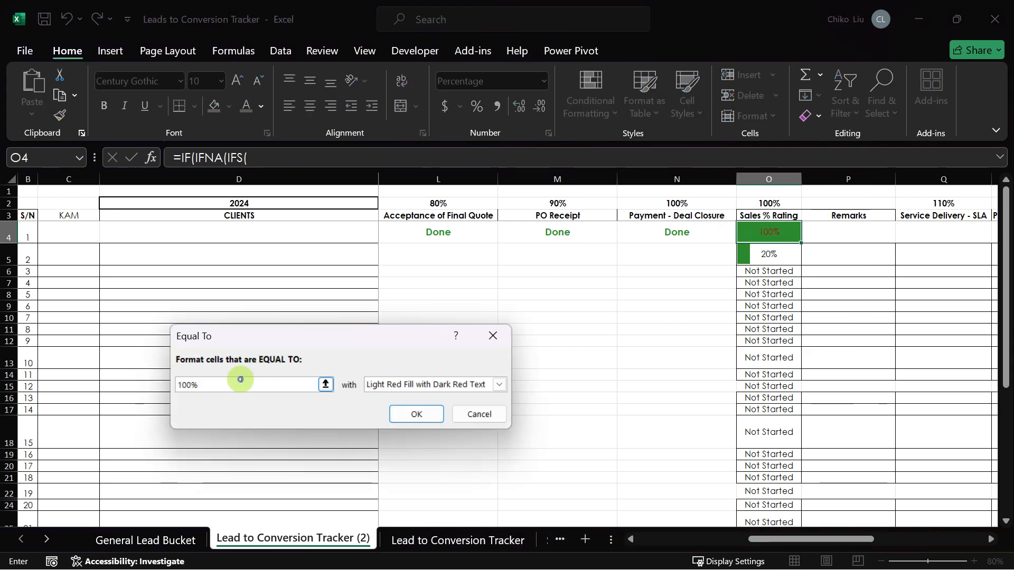
{"action": "left_click_drag", "start_coordinate": [241, 380], "coordinate": [158, 381]}
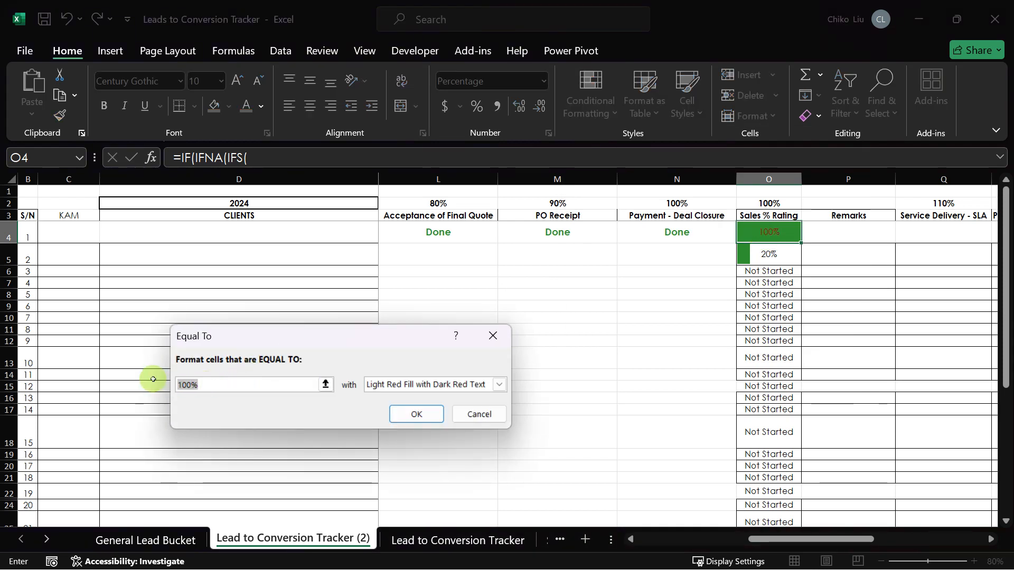
{"action": "type", "text": "Not Started"}
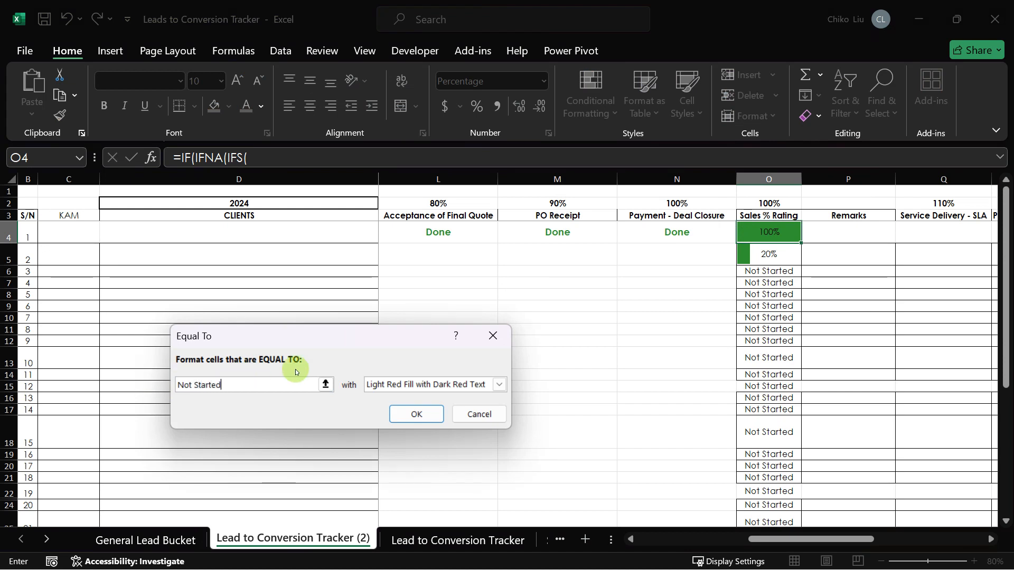
{"action": "left_click", "coordinate": [499, 385]}
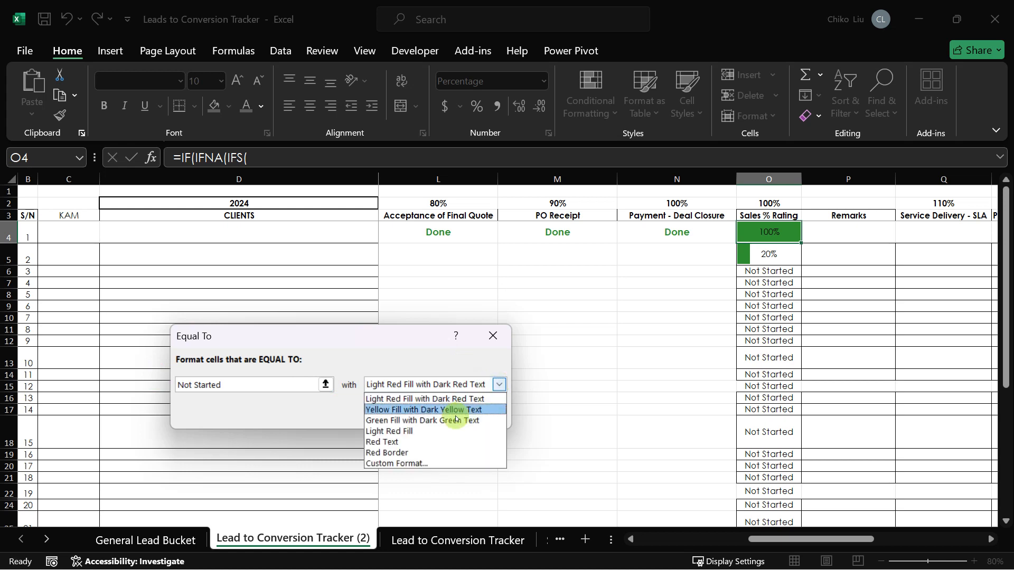
{"action": "left_click", "coordinate": [405, 464]}
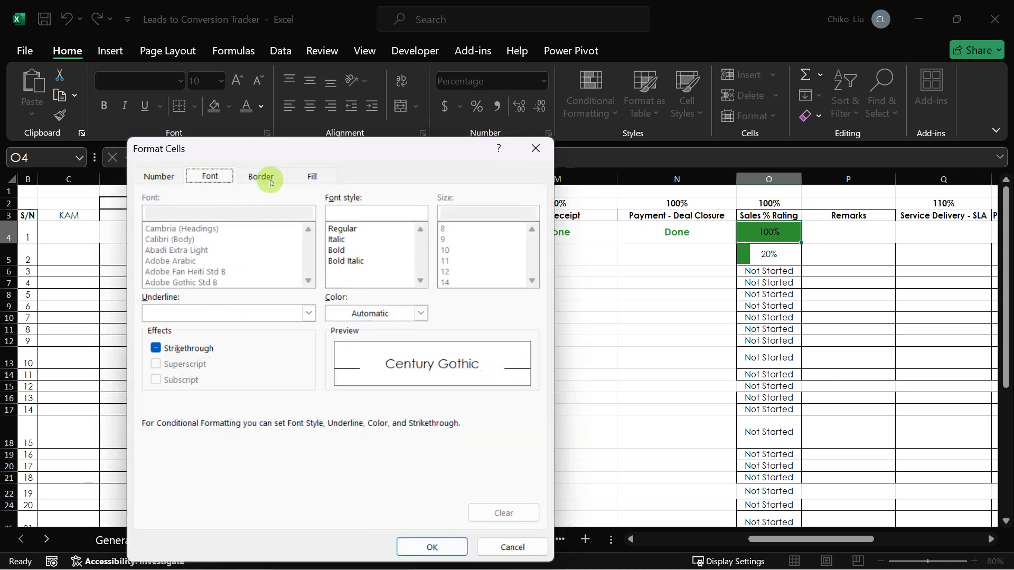
Step: Give the "Not Started" rule a standard dark red fill with white Bold Italic text and confirm it
{"action": "left_click", "coordinate": [303, 178]}
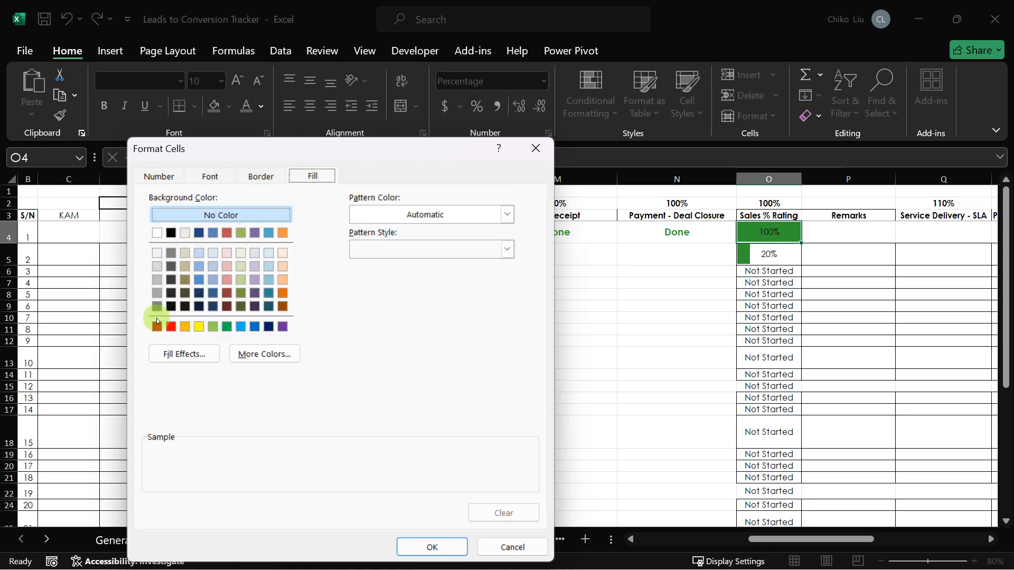
{"action": "left_click", "coordinate": [156, 327]}
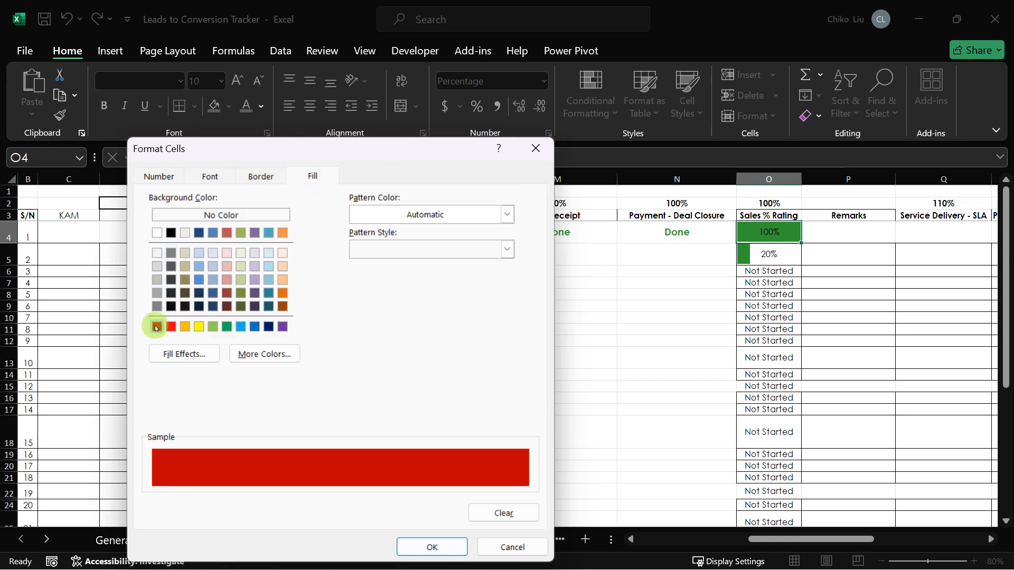
{"action": "left_click", "coordinate": [210, 176]}
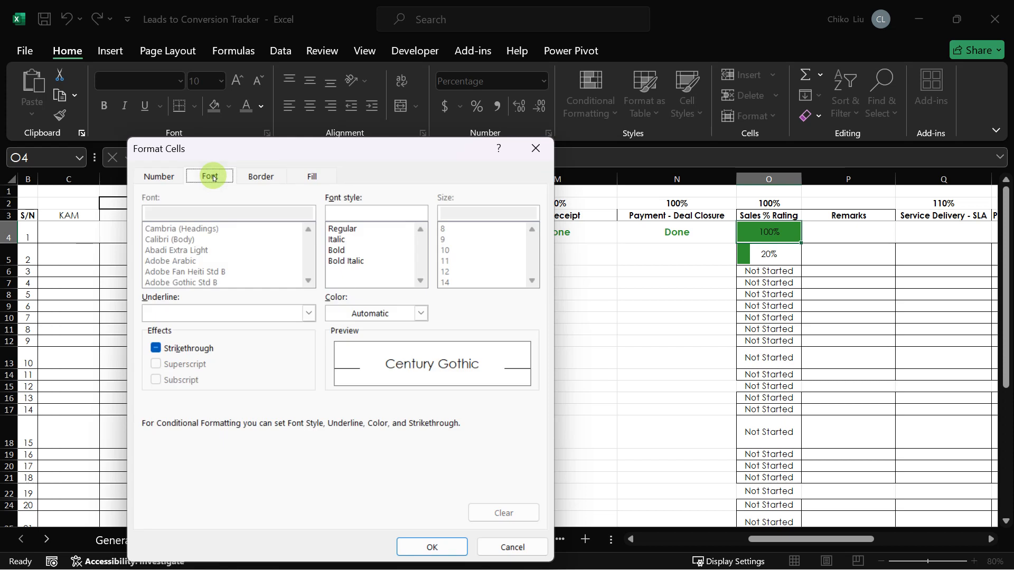
{"action": "left_click", "coordinate": [363, 313]}
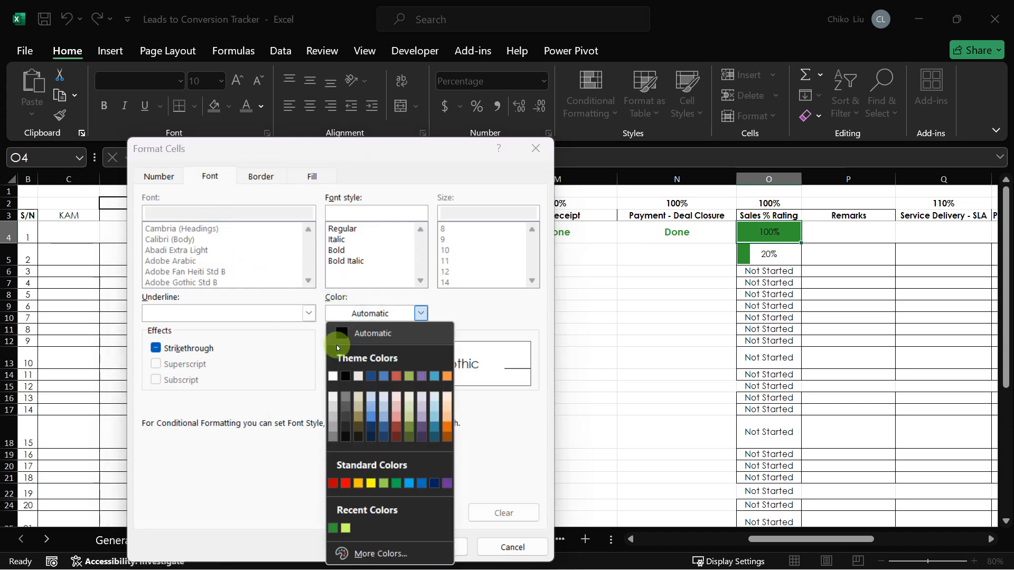
{"action": "left_click", "coordinate": [333, 378]}
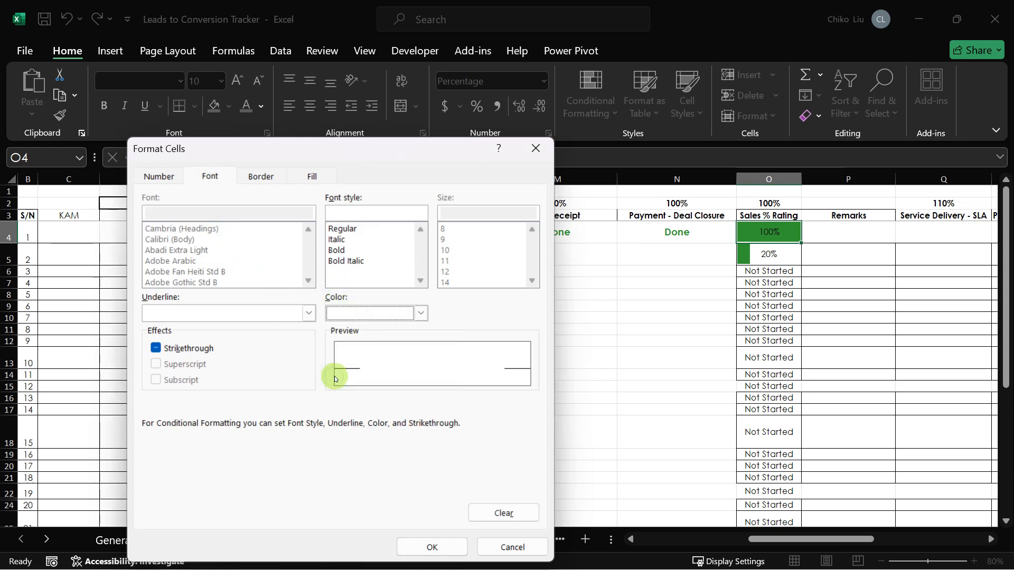
{"action": "left_click", "coordinate": [340, 252]}
{"action": "left_click", "coordinate": [344, 261]}
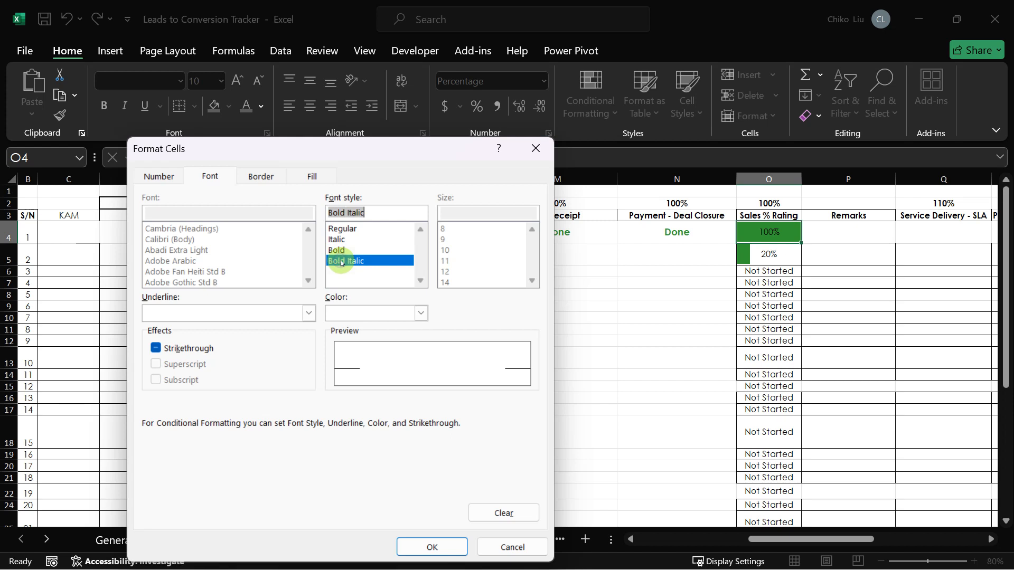
{"action": "left_click", "coordinate": [312, 177]}
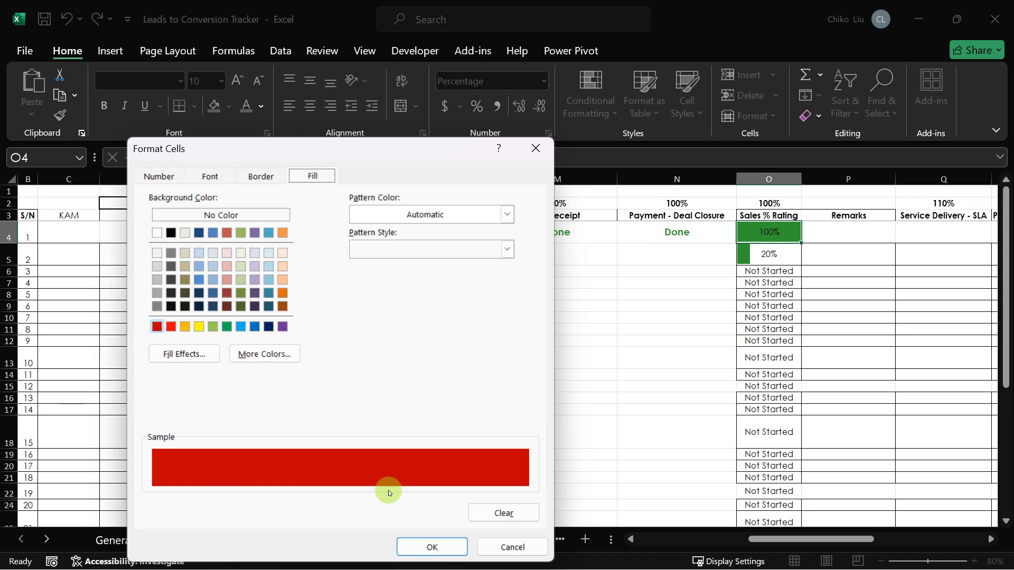
{"action": "left_click", "coordinate": [422, 548]}
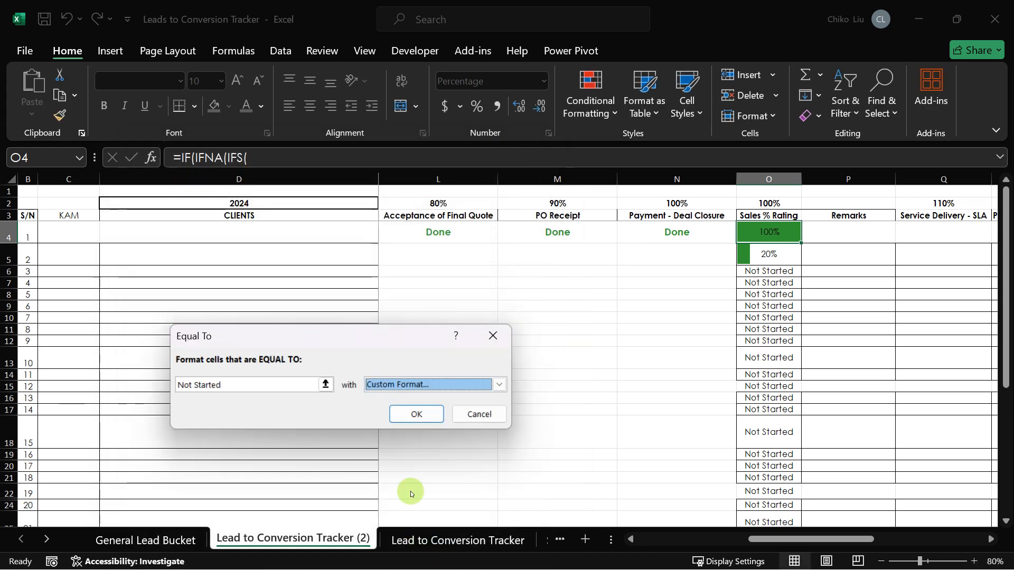
{"action": "left_click", "coordinate": [407, 414]}
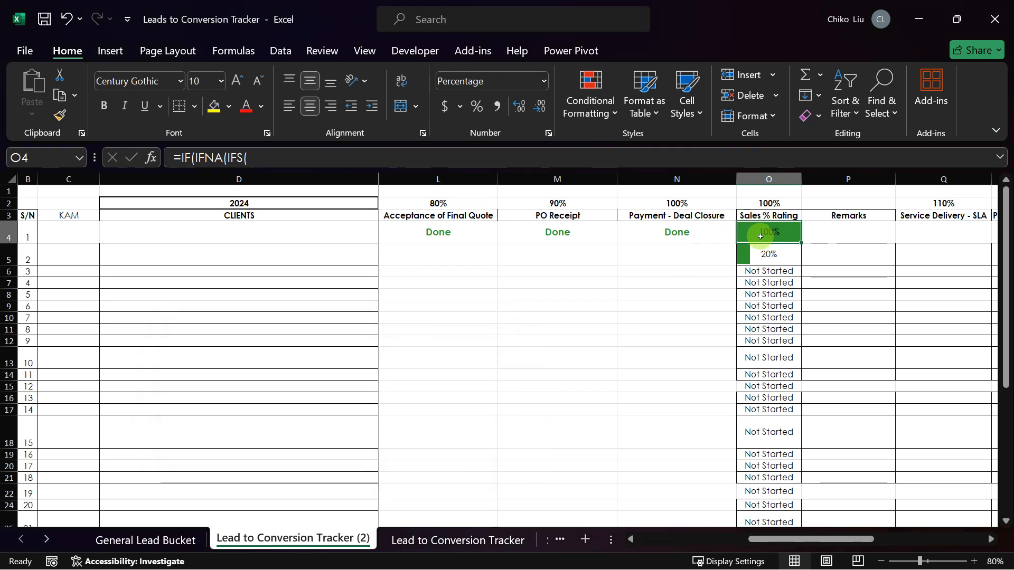
Step: Extend the "Not Started" rule to =$O$4:$O$200 by copying the range from the Data Bar rule, and apply it
{"action": "left_click", "coordinate": [602, 106]}
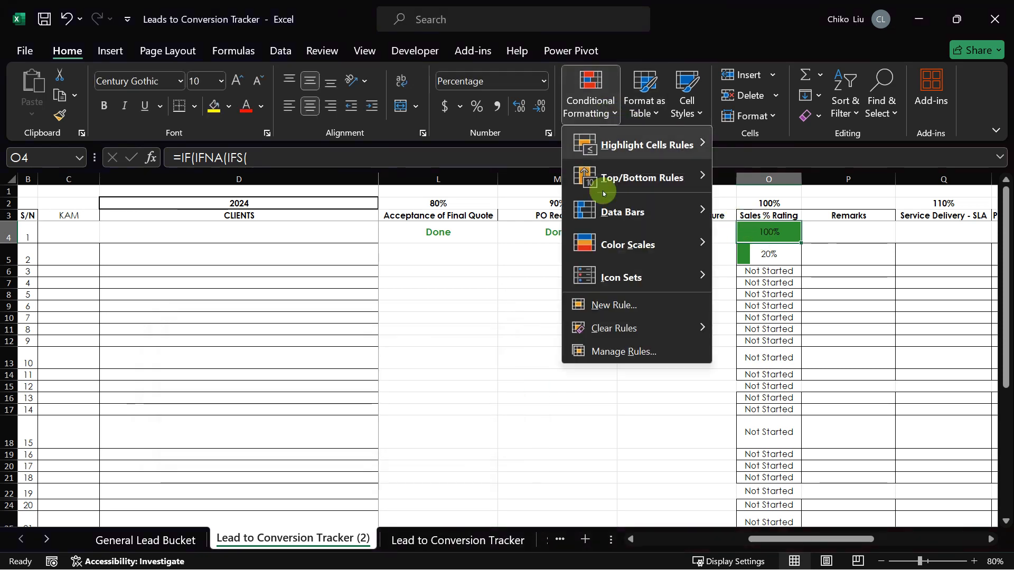
{"action": "left_click", "coordinate": [610, 344]}
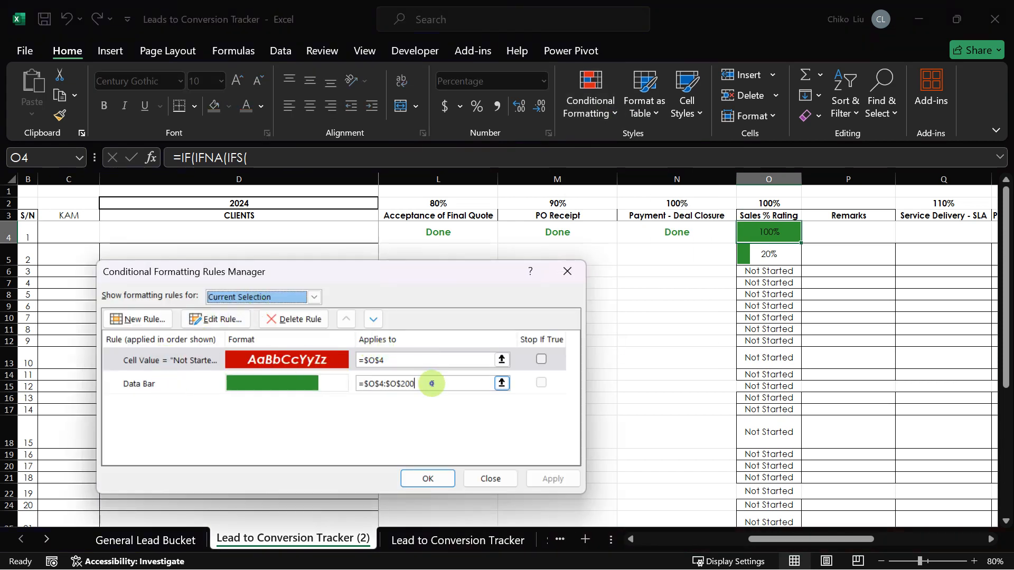
{"action": "left_click_drag", "start_coordinate": [432, 383], "coordinate": [349, 385]}
{"action": "key", "text": "ctrl+c"}
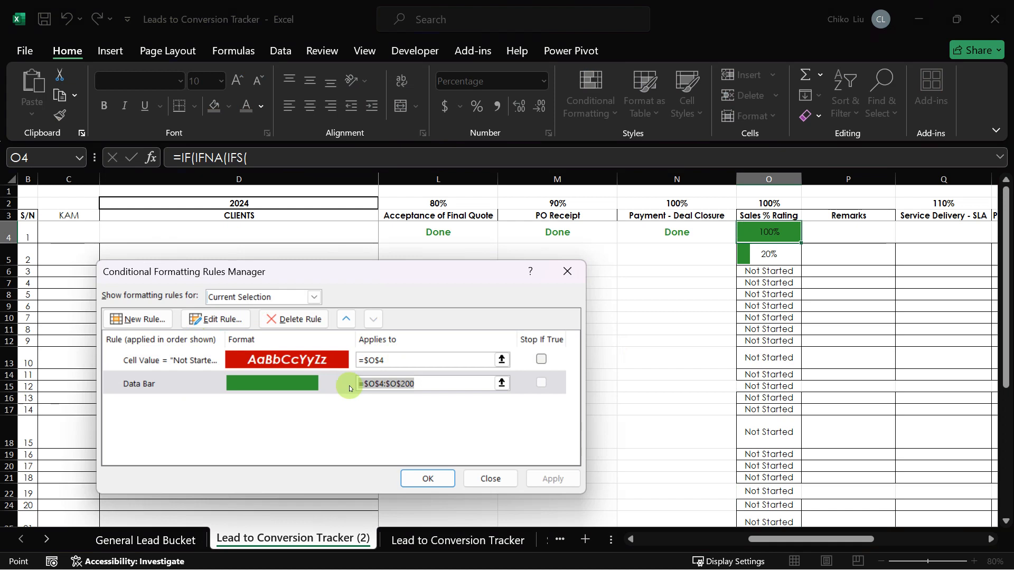
{"action": "left_click_drag", "start_coordinate": [403, 360], "coordinate": [350, 366]}
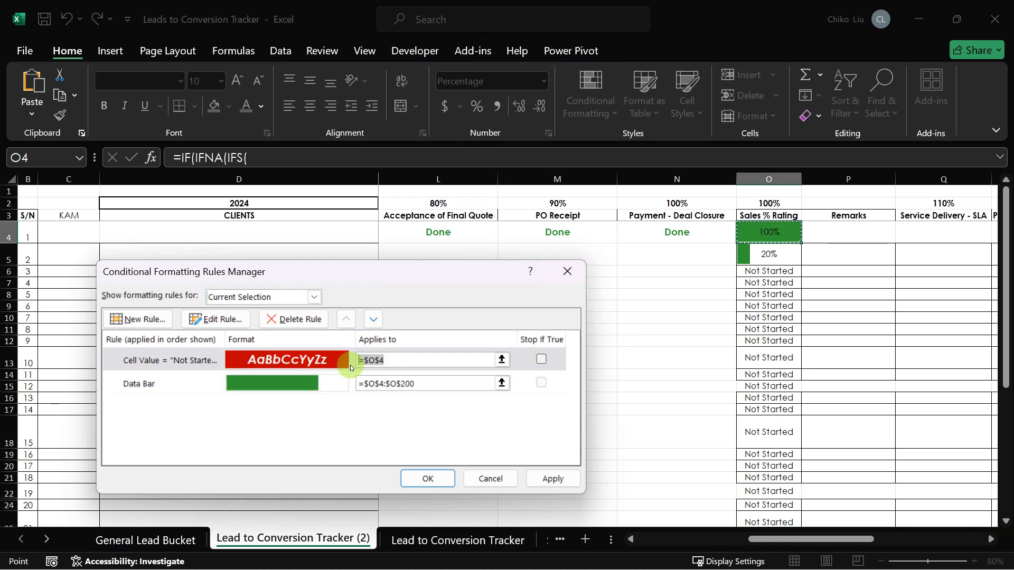
{"action": "key", "text": "ctrl+v"}
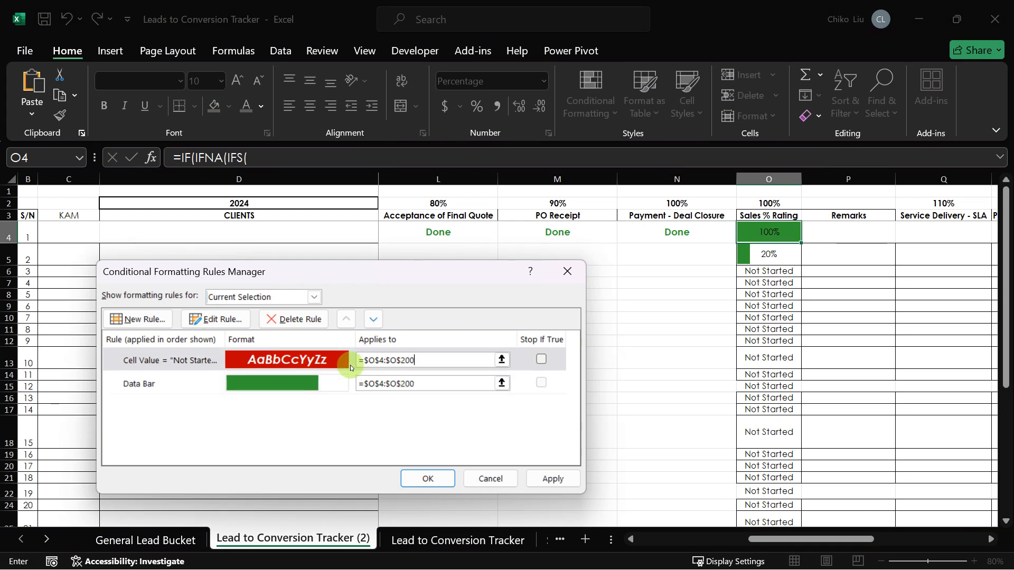
{"action": "left_click", "coordinate": [541, 478]}
{"action": "left_click", "coordinate": [423, 475]}
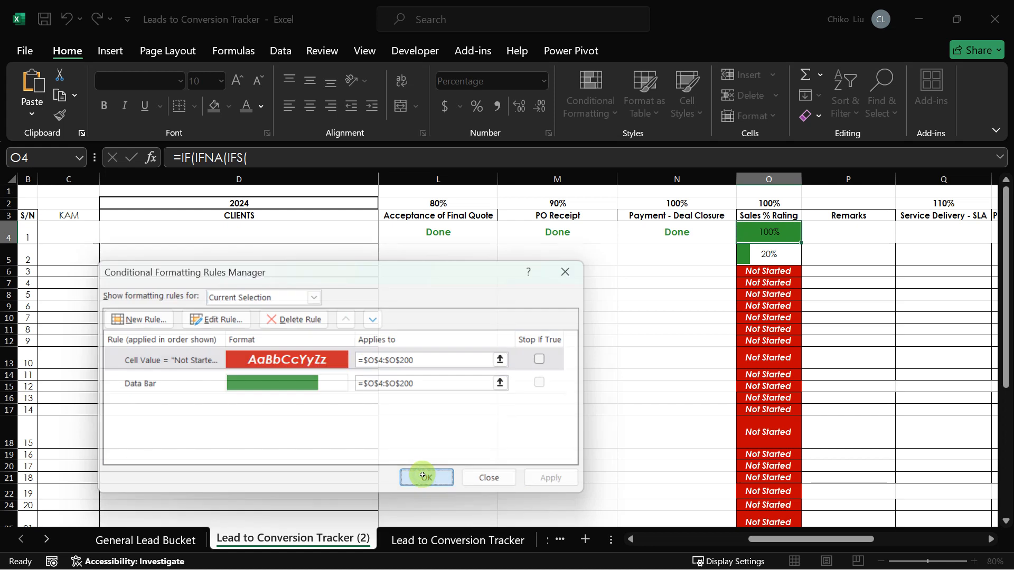
{"action": "scroll", "coordinate": [727, 298], "scroll_direction": "down", "scroll_amount": 15}
{"action": "scroll", "coordinate": [724, 304], "scroll_direction": "up", "scroll_amount": 15}
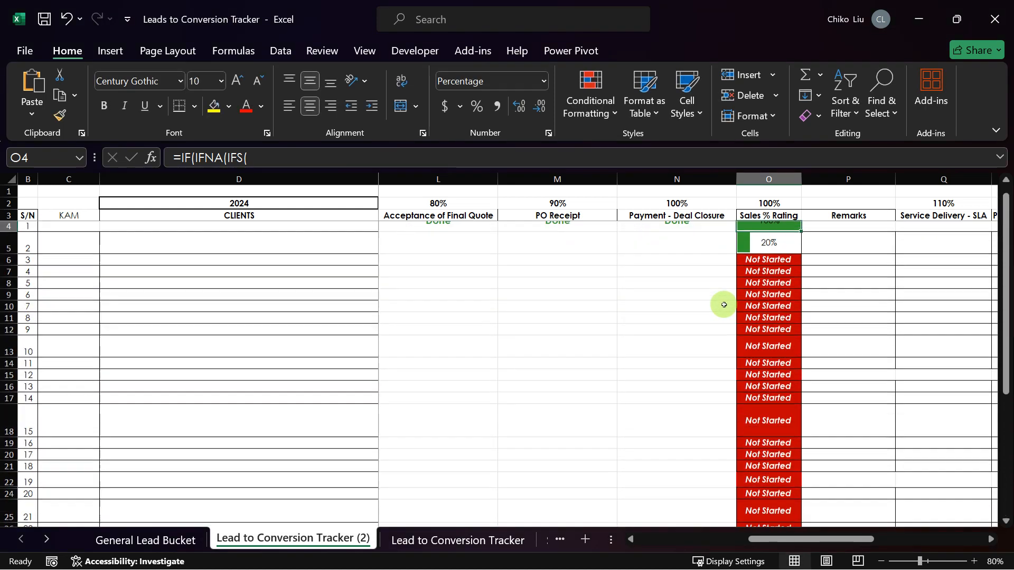
Step: Replace the Done status under Quality Lead Identification in H5 with another option from its list
{"action": "left_click", "coordinate": [767, 253]}
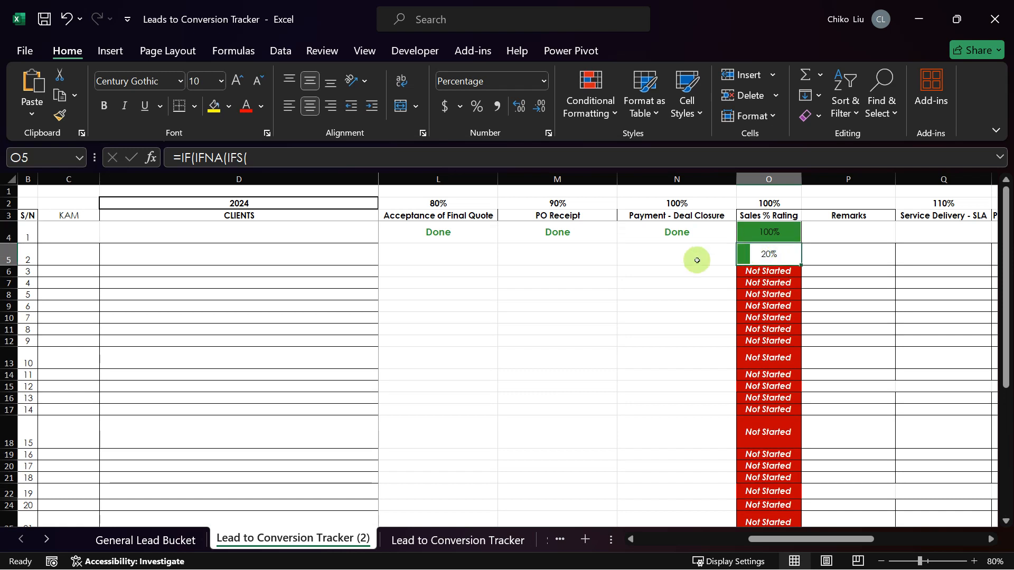
{"action": "left_click", "coordinate": [706, 271]}
{"action": "key", "text": "Left"}
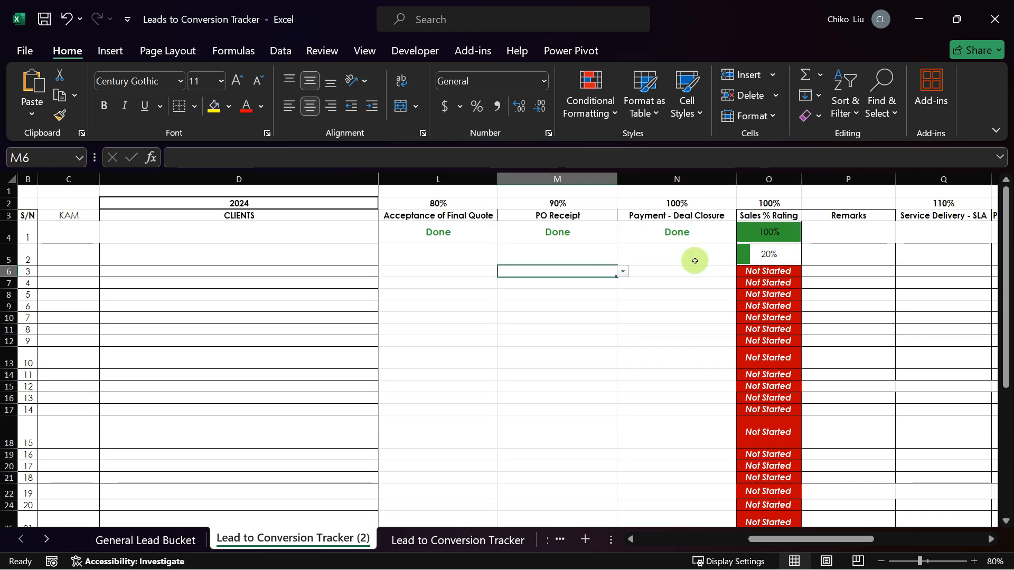
{"action": "left_click", "coordinate": [642, 254]}
{"action": "key", "text": "Left"}
{"action": "key", "text": "Left"}
{"action": "key", "text": "Left"}
{"action": "key", "text": "Left"}
{"action": "key", "text": "Left"}
{"action": "key", "text": "Left"}
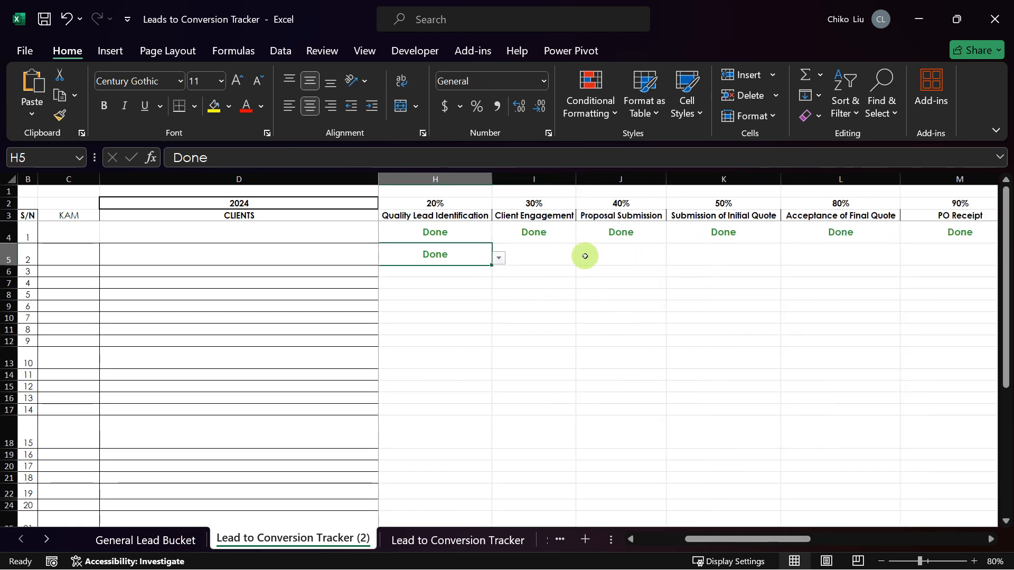
{"action": "left_click", "coordinate": [498, 258]}
{"action": "left_click", "coordinate": [480, 272]}
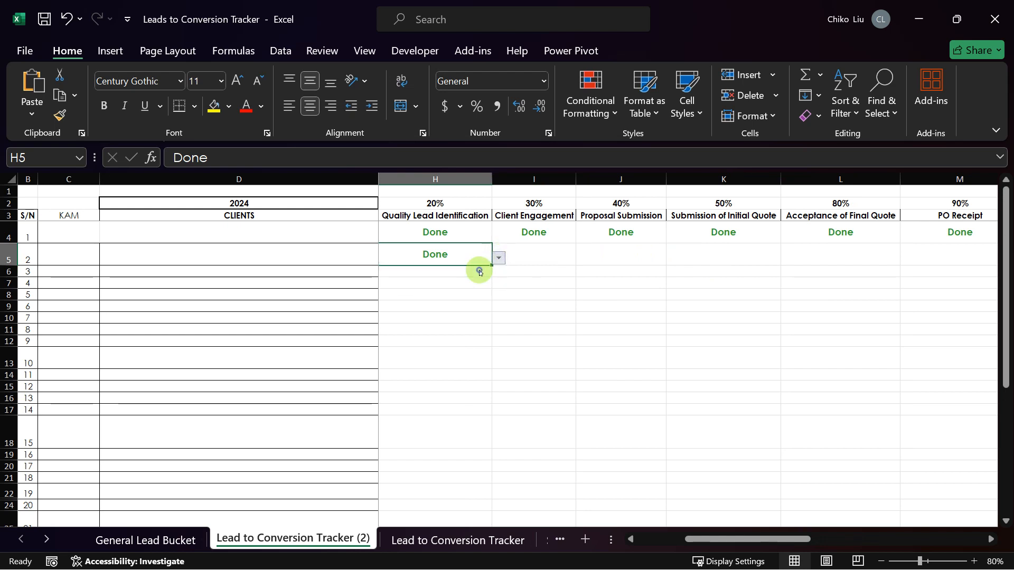
Step: Check how the Sales % Rating in O5 responds to the changed status
{"action": "key", "text": "Right"}
{"action": "key", "text": "Right"}
{"action": "key", "text": "Right"}
{"action": "key", "text": "Right"}
{"action": "key", "text": "Right"}
{"action": "key", "text": "Right"}
{"action": "key", "text": "Right"}
{"action": "key", "text": "Right"}
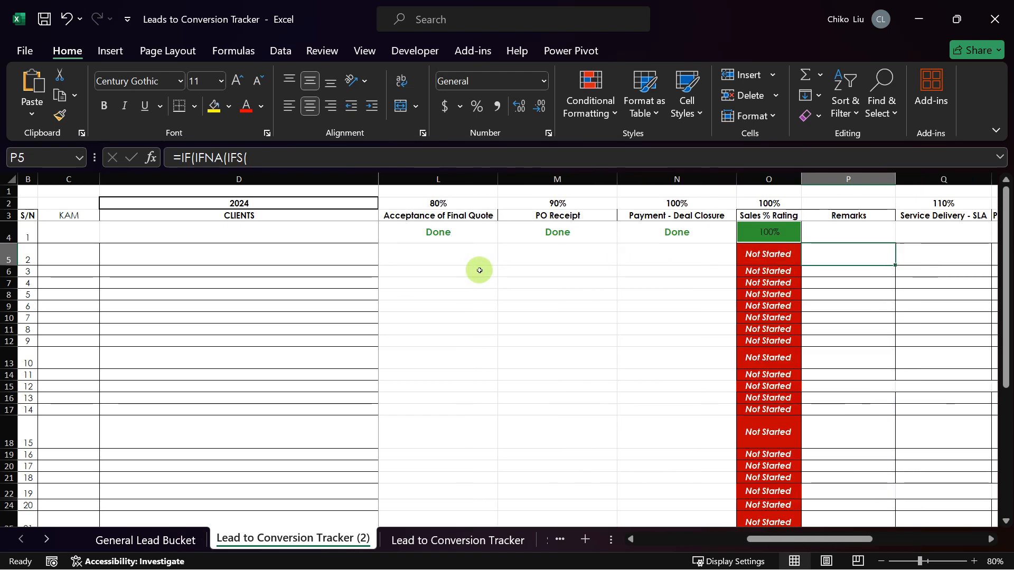
Step: Review the stage cells of row 5 from Quality Lead Identification through to Sales % Rating
{"action": "key", "text": "Left"}
{"action": "key", "text": "Left"}
{"action": "key", "text": "Left"}
{"action": "key", "text": "Left"}
{"action": "key", "text": "Left"}
{"action": "key", "text": "Left"}
{"action": "key", "text": "Left"}
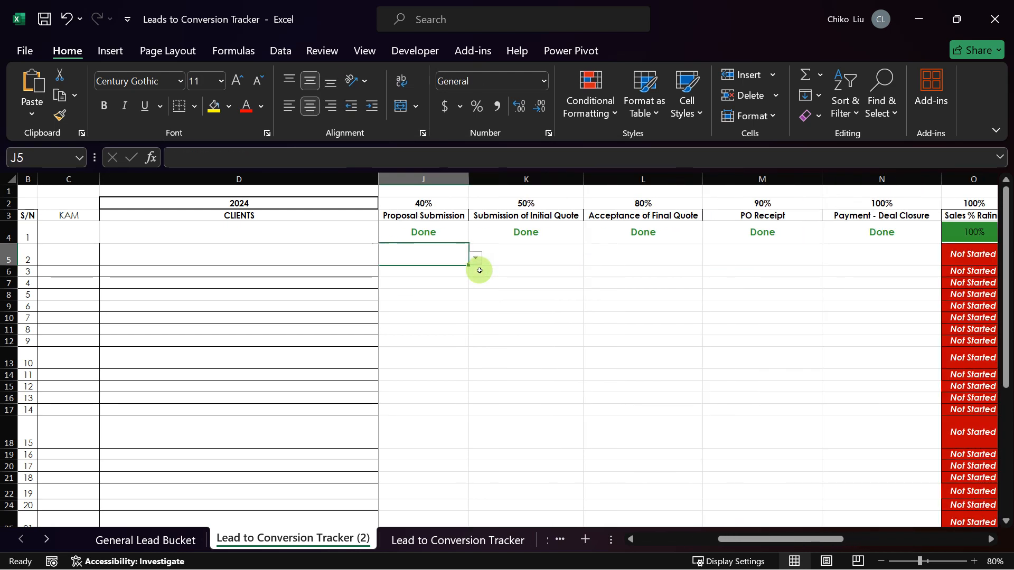
{"action": "key", "text": "Left"}
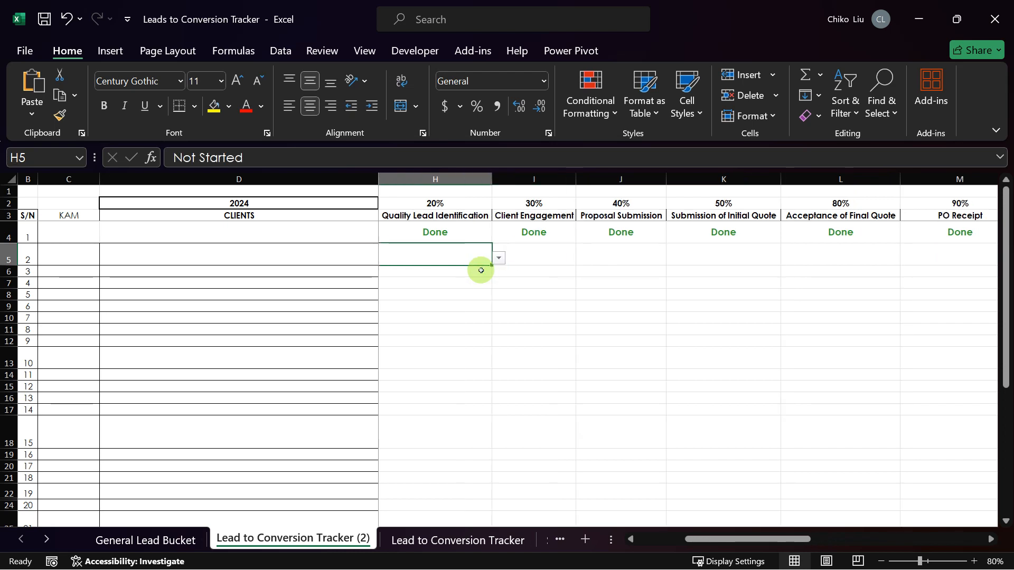
{"action": "key", "text": "Right"}
{"action": "key", "text": "Right"}
{"action": "key", "text": "Right"}
{"action": "key", "text": "Right"}
{"action": "key", "text": "Right"}
{"action": "key", "text": "Right"}
{"action": "key", "text": "Right"}
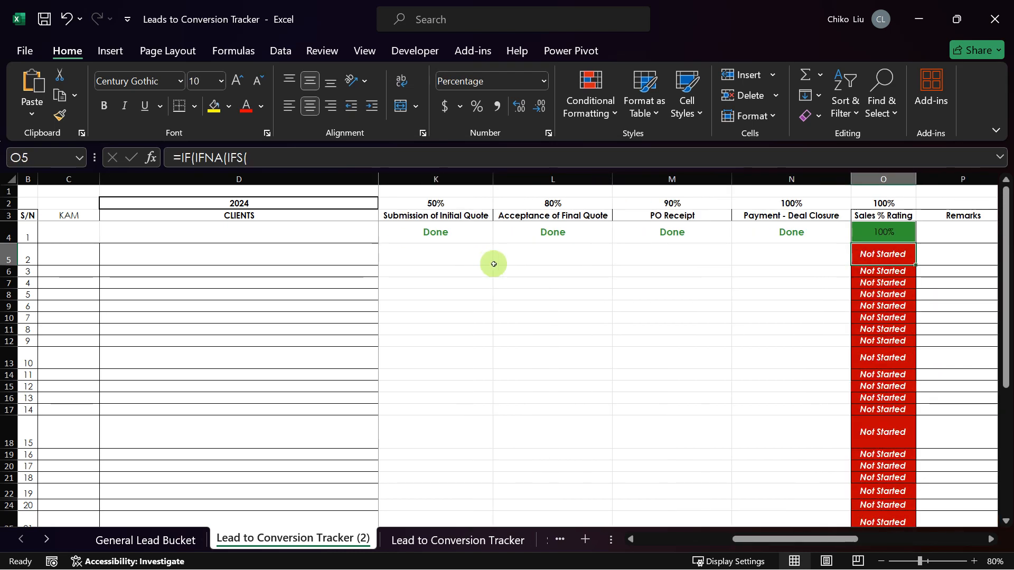
Step: Apply All Borders to K3:N35 and align its contents to the middle vertically and center horizontally
{"action": "left_click_drag", "start_coordinate": [790, 218], "coordinate": [435, 490]}
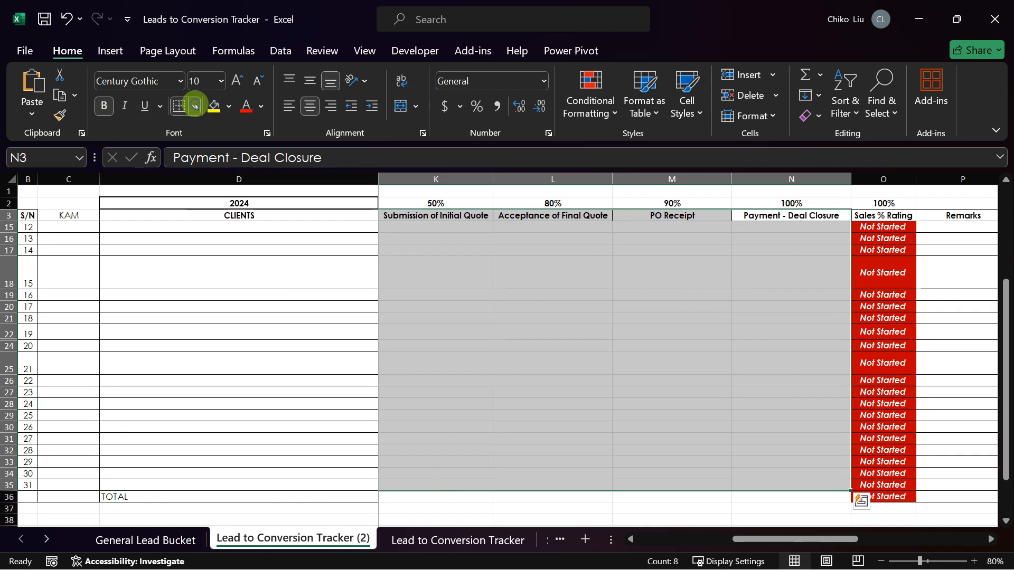
{"action": "left_click", "coordinate": [195, 105]}
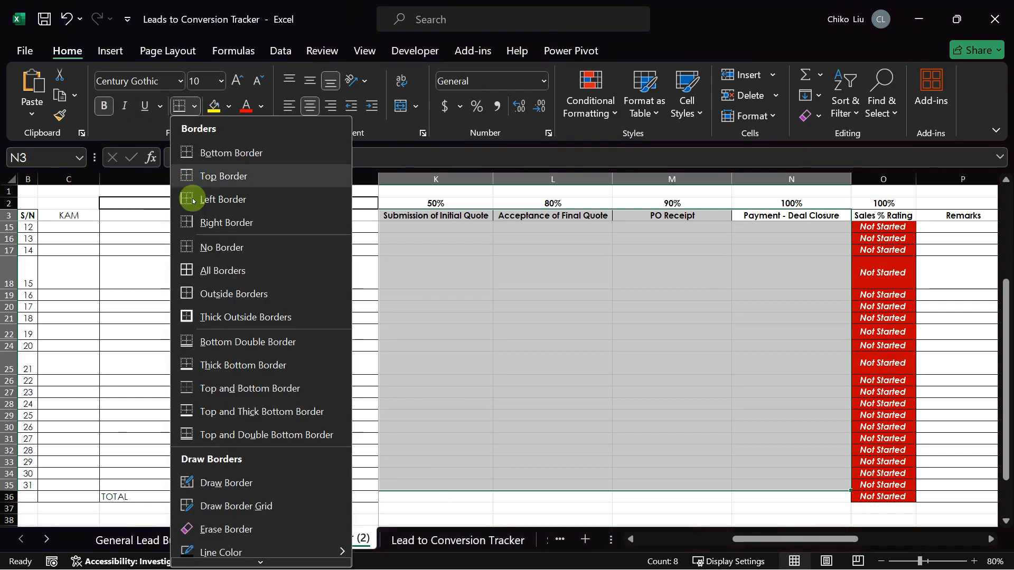
{"action": "left_click", "coordinate": [230, 269]}
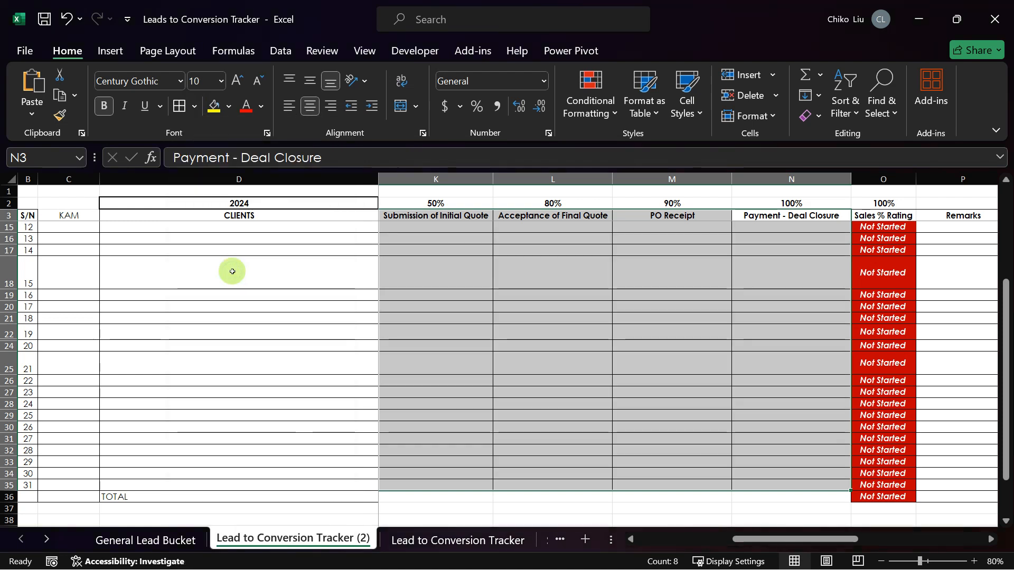
{"action": "left_click", "coordinate": [309, 82]}
{"action": "left_click", "coordinate": [307, 107]}
{"action": "left_click", "coordinate": [307, 108]}
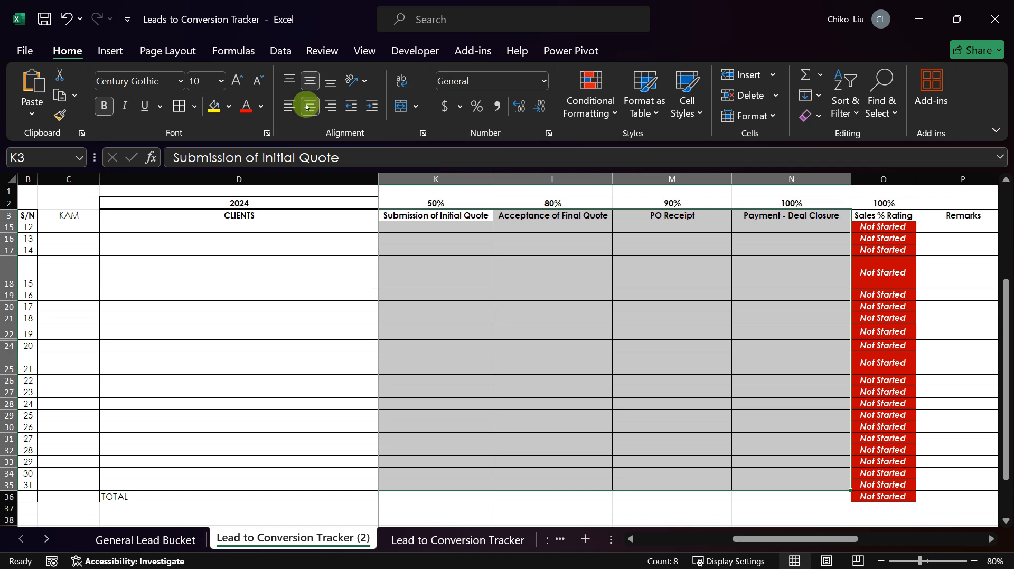
{"action": "key", "text": "alt"}
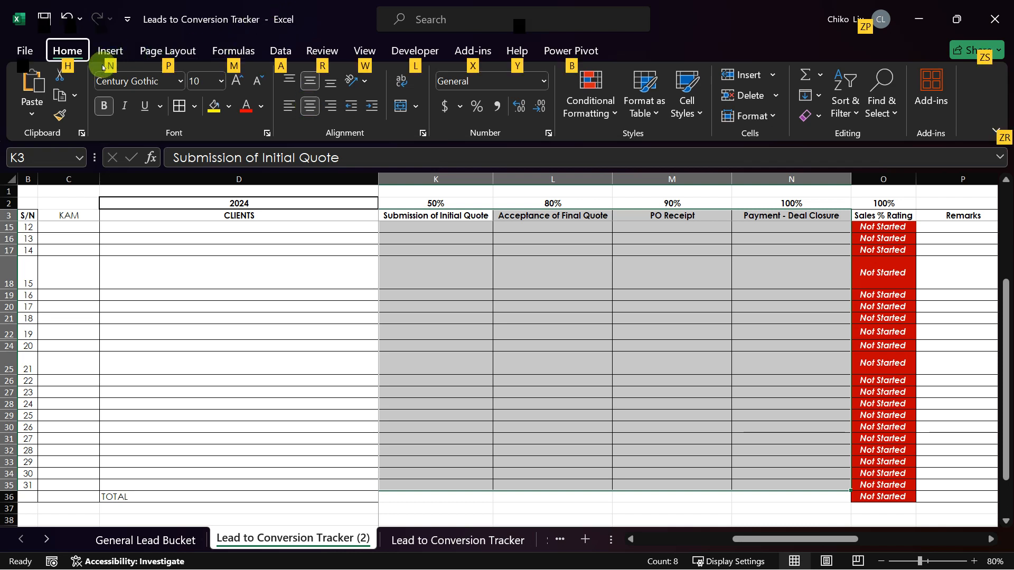
{"action": "key", "text": "h"}
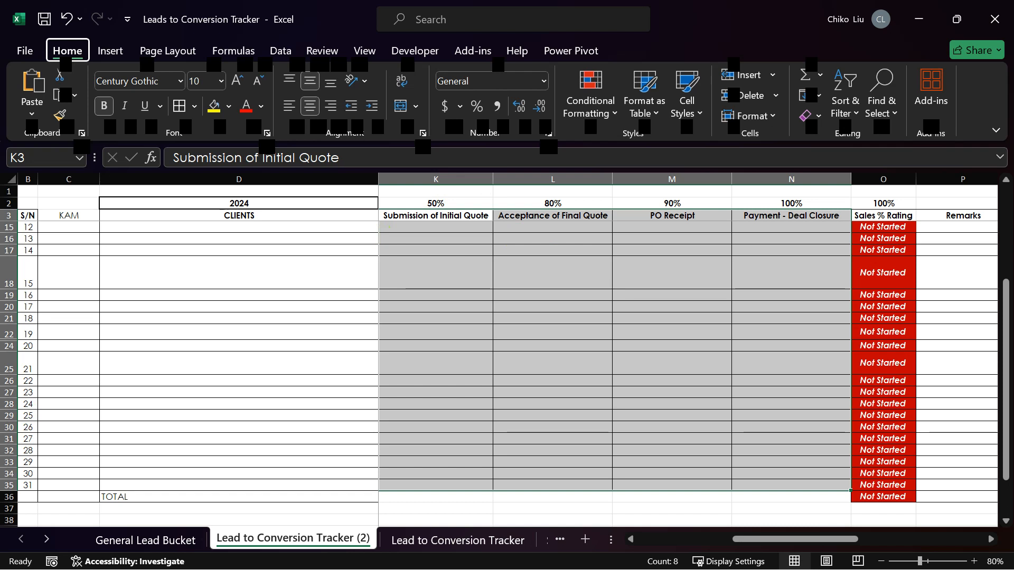
{"action": "key", "text": "h"}
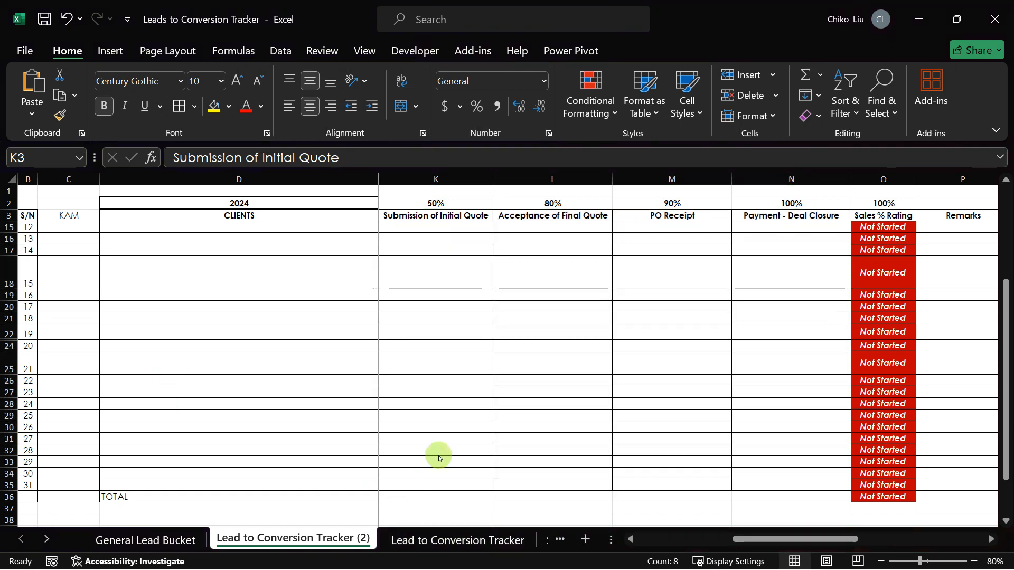
{"action": "left_click", "coordinate": [534, 330]}
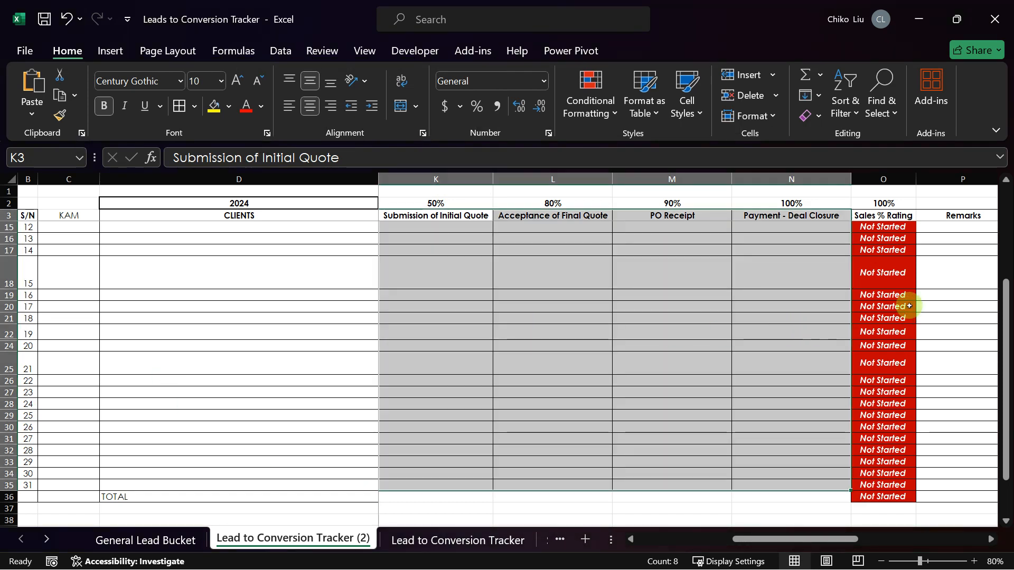
Step: Examine the formatting down the Sales % Rating column, starting from O4
{"action": "left_click", "coordinate": [876, 239]}
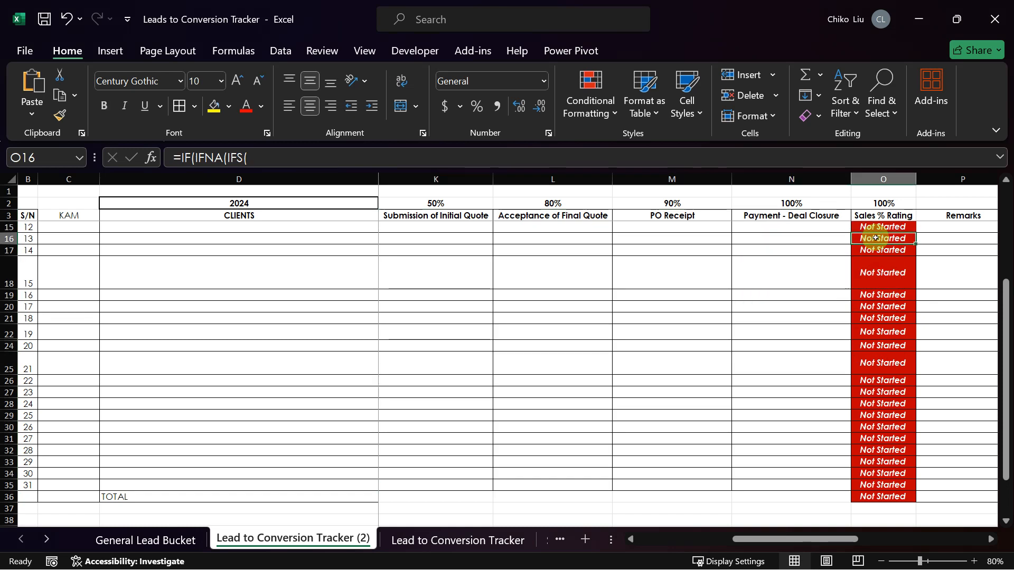
{"action": "key", "text": "Right"}
{"action": "scroll", "coordinate": [770, 255], "scroll_direction": "up", "scroll_amount": 4}
{"action": "left_click_drag", "start_coordinate": [769, 232], "coordinate": [770, 496]}
{"action": "scroll", "coordinate": [756, 453], "scroll_direction": "up", "scroll_amount": 2}
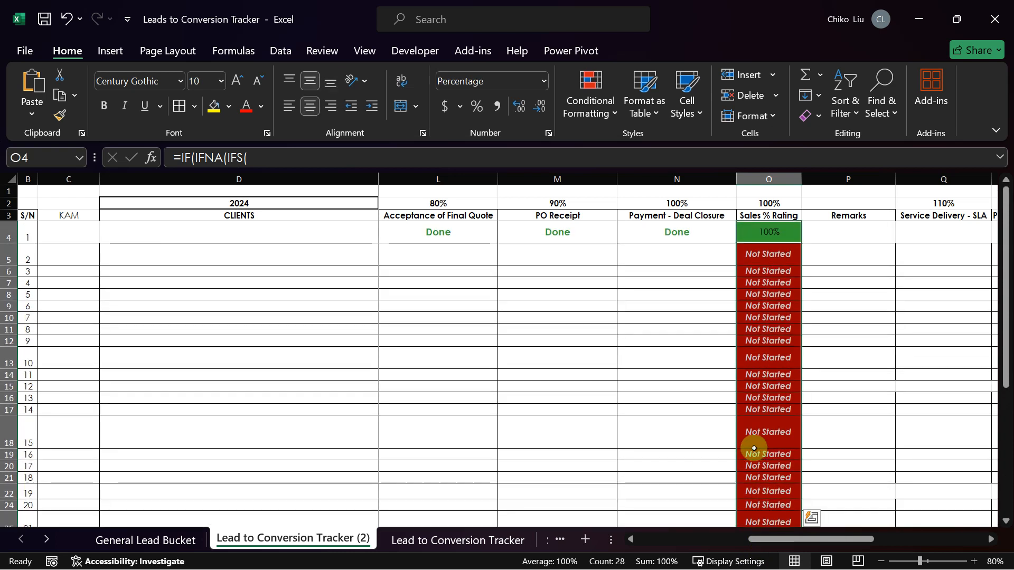
{"action": "left_click", "coordinate": [760, 228]}
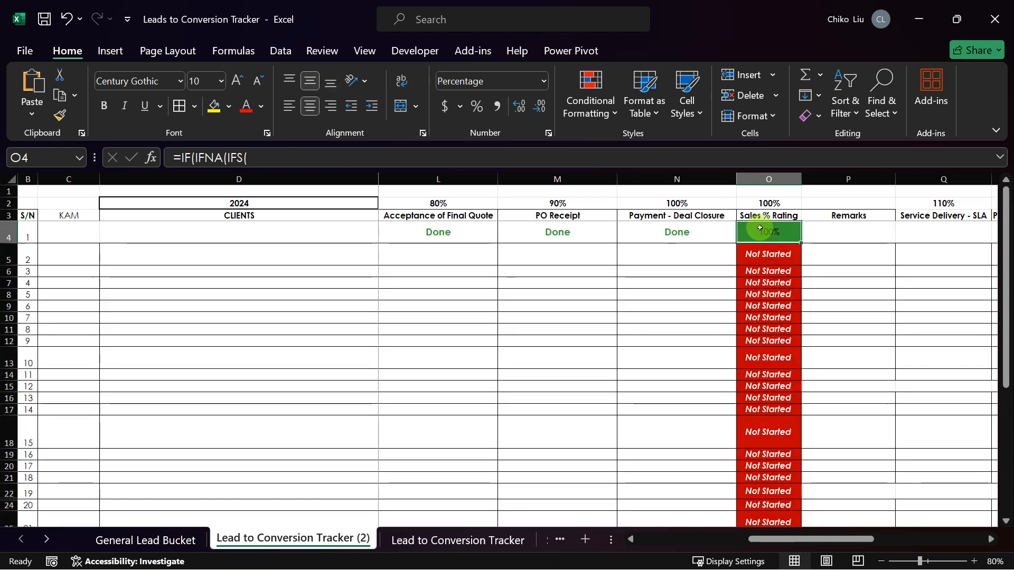
Step: Review the stage percentages in row 2 from Quality Lead Identification to Sales % Rating
{"action": "key", "text": "Left"}
{"action": "left_click", "coordinate": [668, 203]}
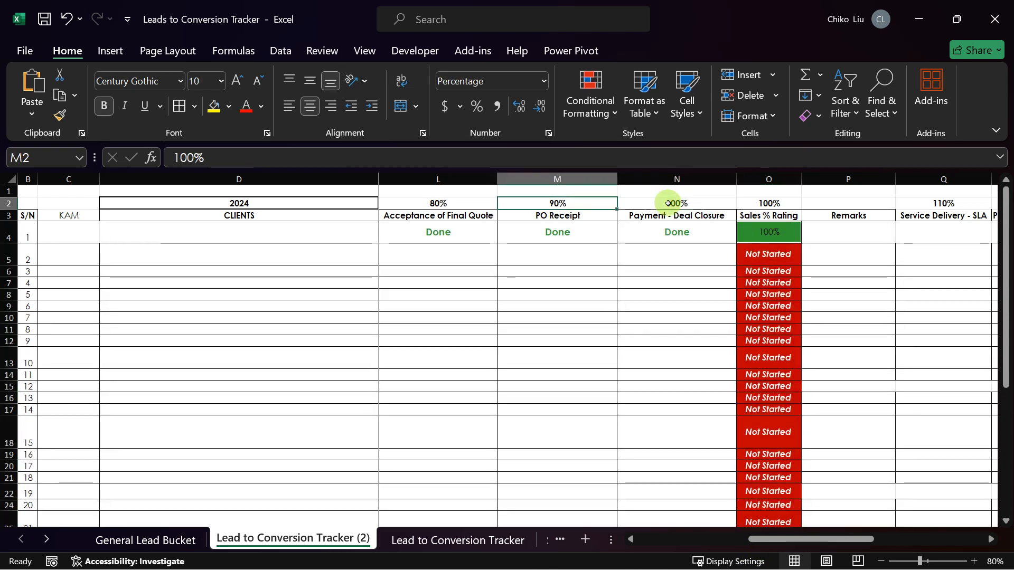
{"action": "key", "text": "Left"}
{"action": "key", "text": "Left"}
{"action": "key", "text": "Left"}
{"action": "key", "text": "Left"}
{"action": "key", "text": "Left"}
{"action": "key", "text": "Left"}
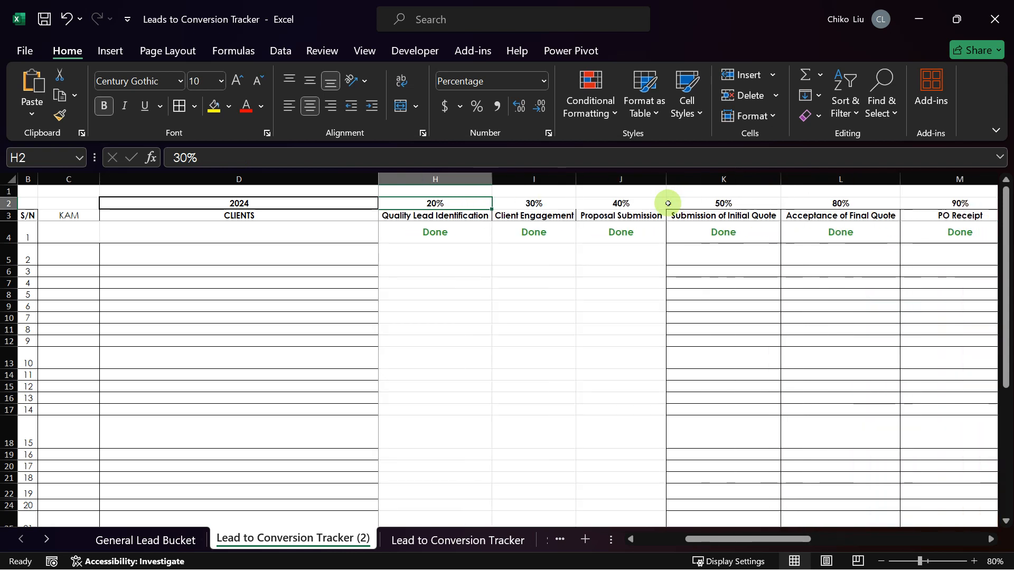
{"action": "key", "text": "Right"}
{"action": "key", "text": "Right"}
{"action": "key", "text": "Right"}
{"action": "key", "text": "Right"}
{"action": "key", "text": "Right"}
{"action": "key", "text": "Right"}
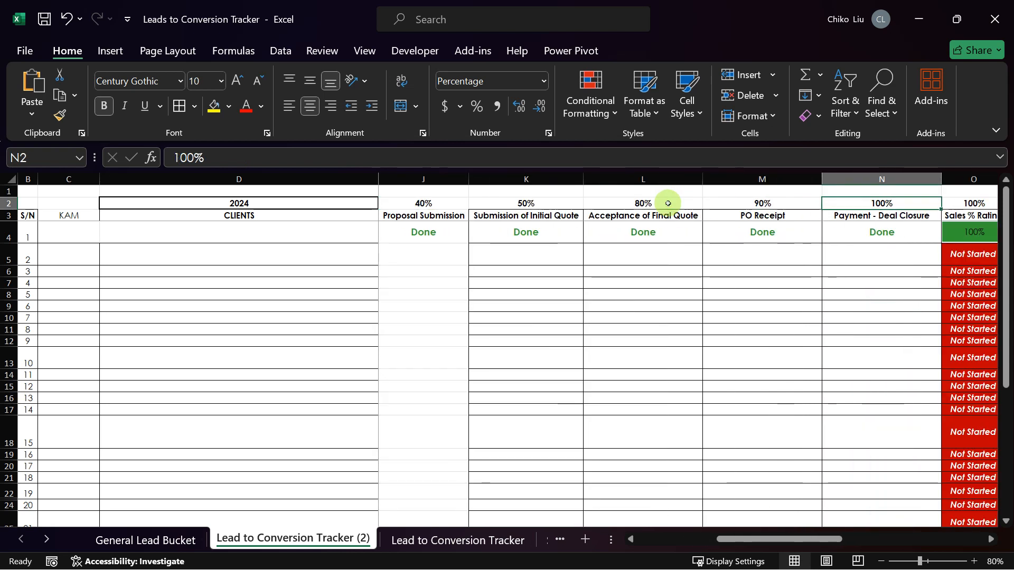
{"action": "key", "text": "Right"}
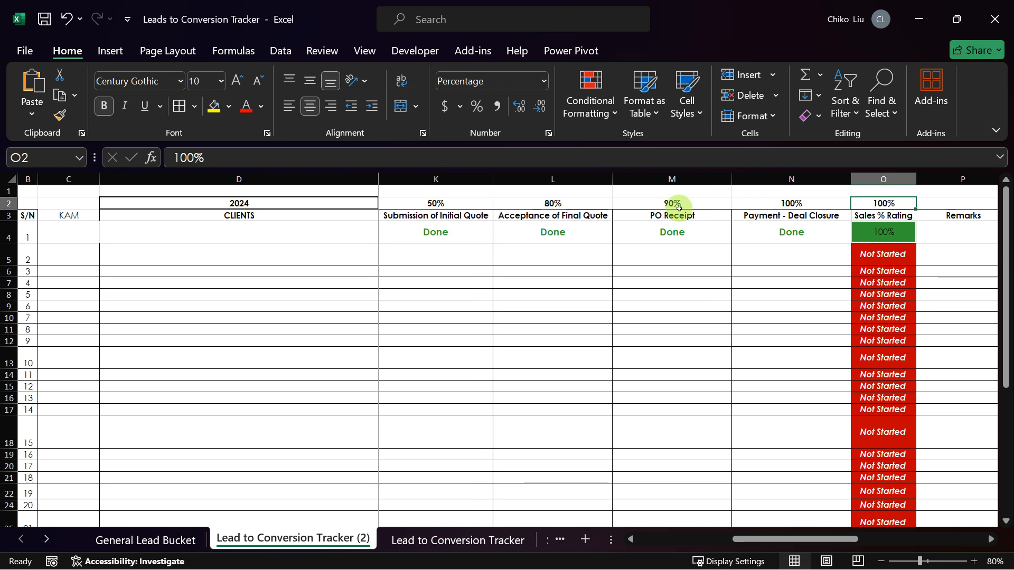
{"action": "key", "text": "Left"}
{"action": "key", "text": "Left"}
{"action": "key", "text": "Right"}
{"action": "key", "text": "Right"}
{"action": "key", "text": "Right"}
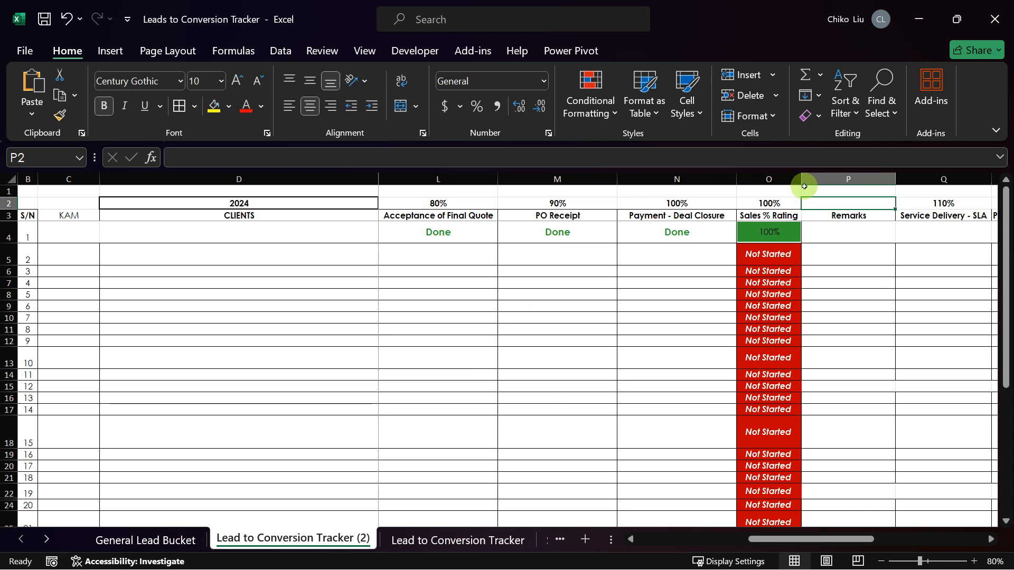
{"action": "key", "text": "Left"}
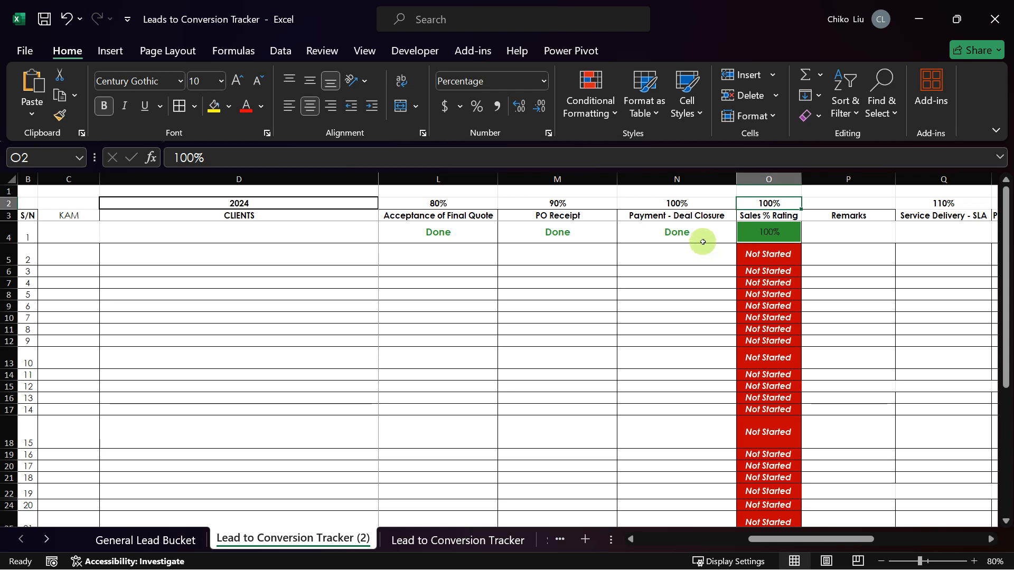
Step: Try the Done status under Payment - Deal Closure in N13 and clear it again
{"action": "left_click", "coordinate": [689, 234]}
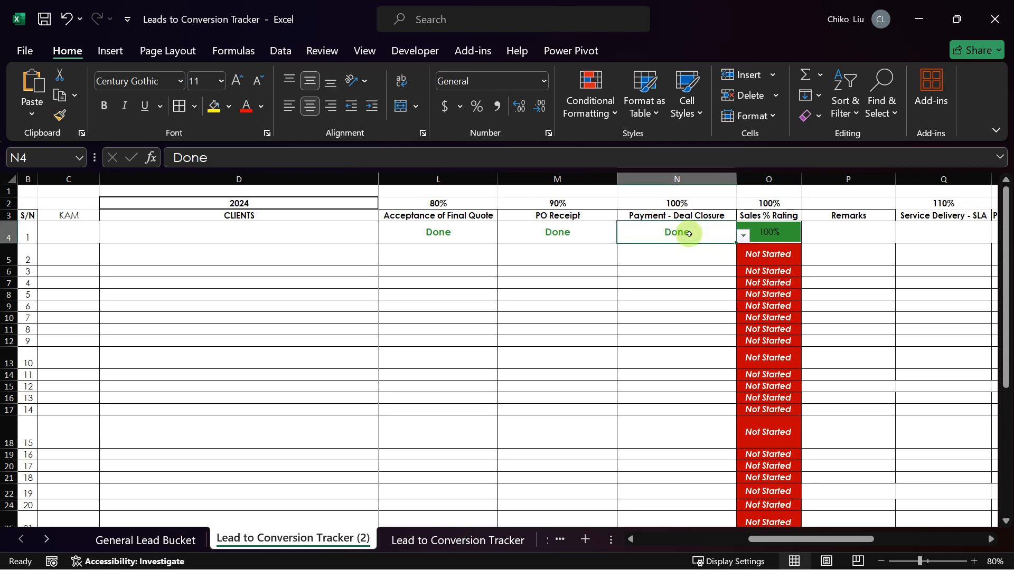
{"action": "left_click", "coordinate": [681, 358]}
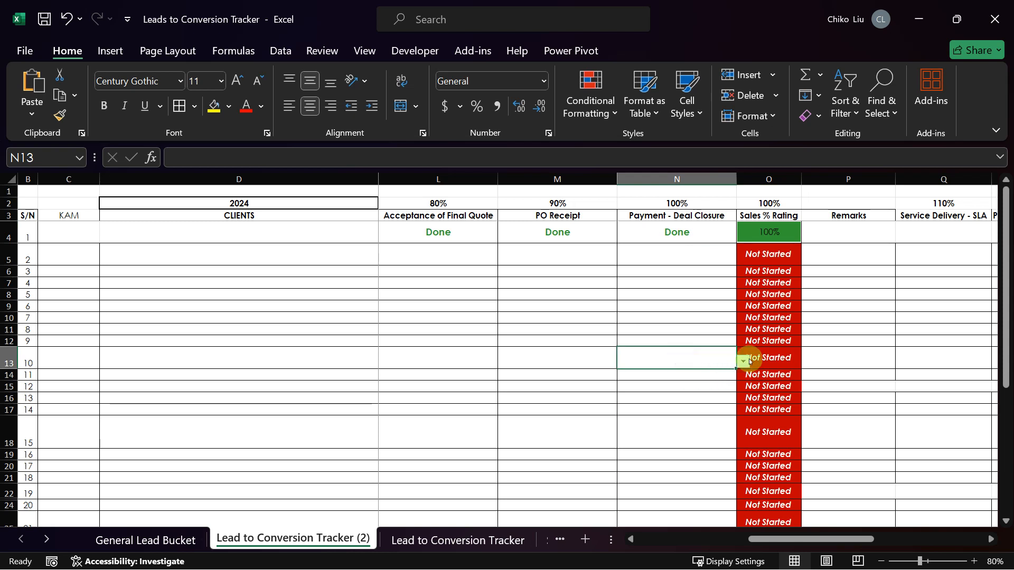
{"action": "left_click", "coordinate": [742, 364]}
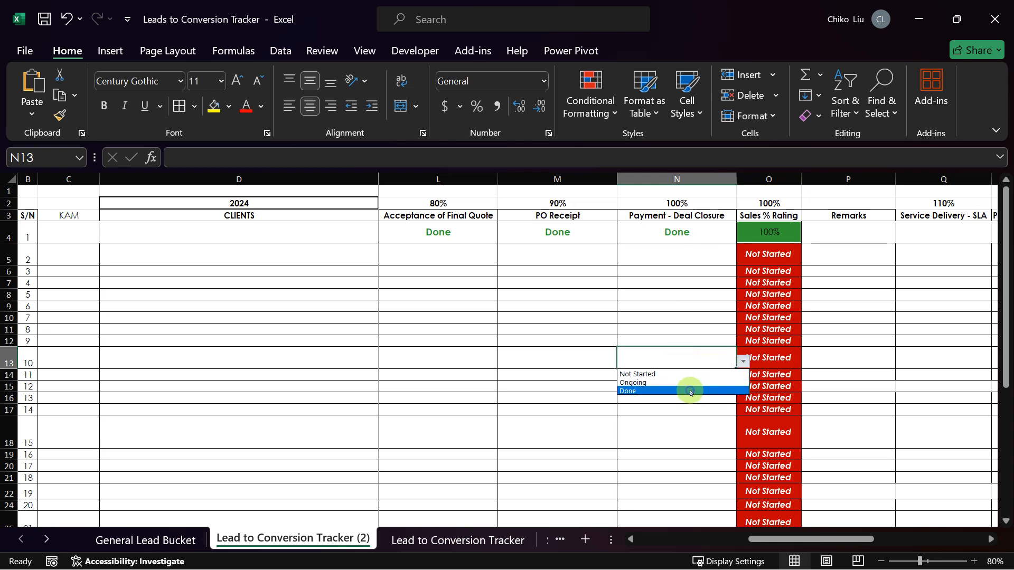
{"action": "left_click", "coordinate": [687, 391]}
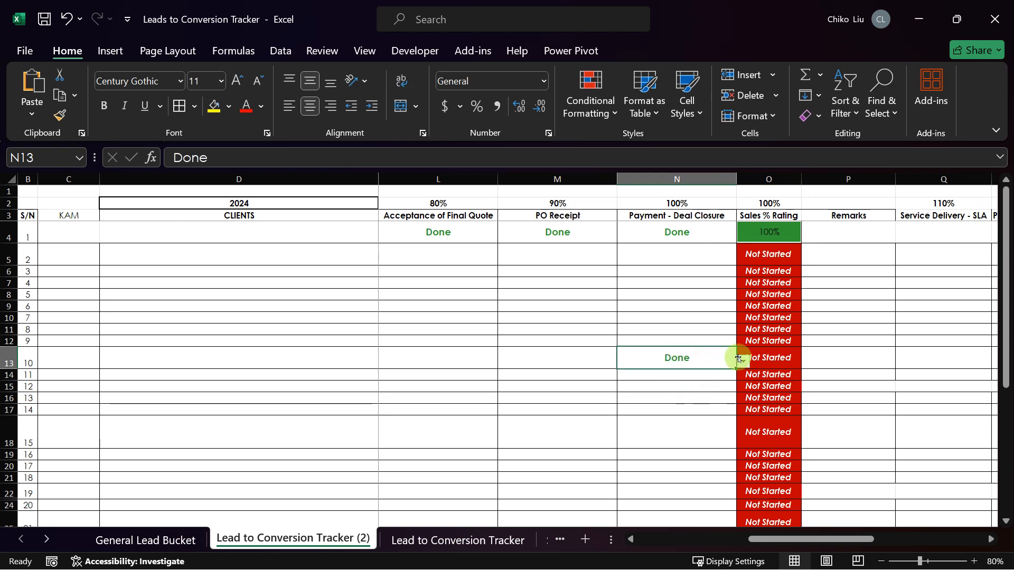
{"action": "key", "text": "Delete"}
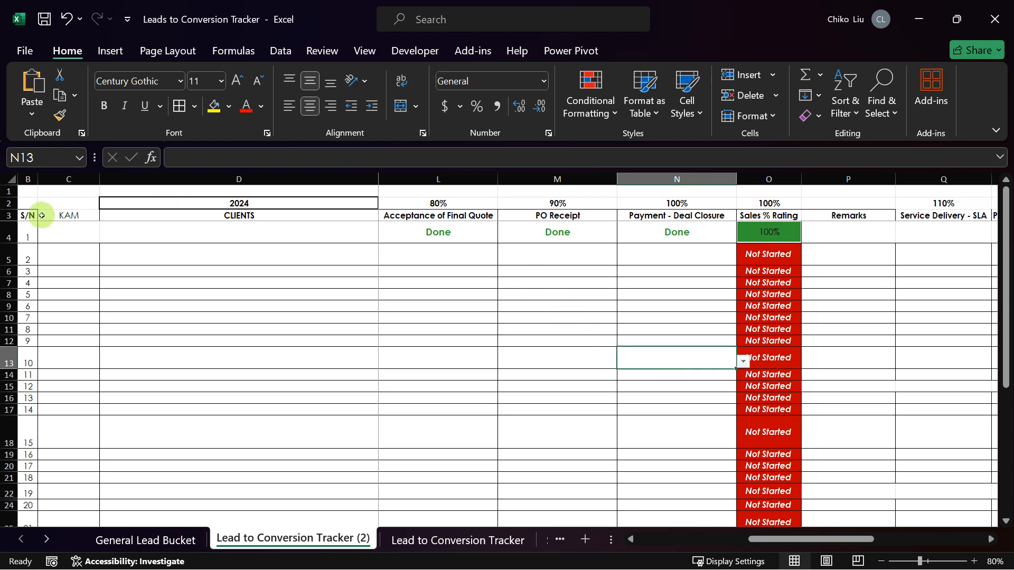
Step: Make the KAM header in C3 bold to match the other column headers
{"action": "left_click", "coordinate": [24, 215]}
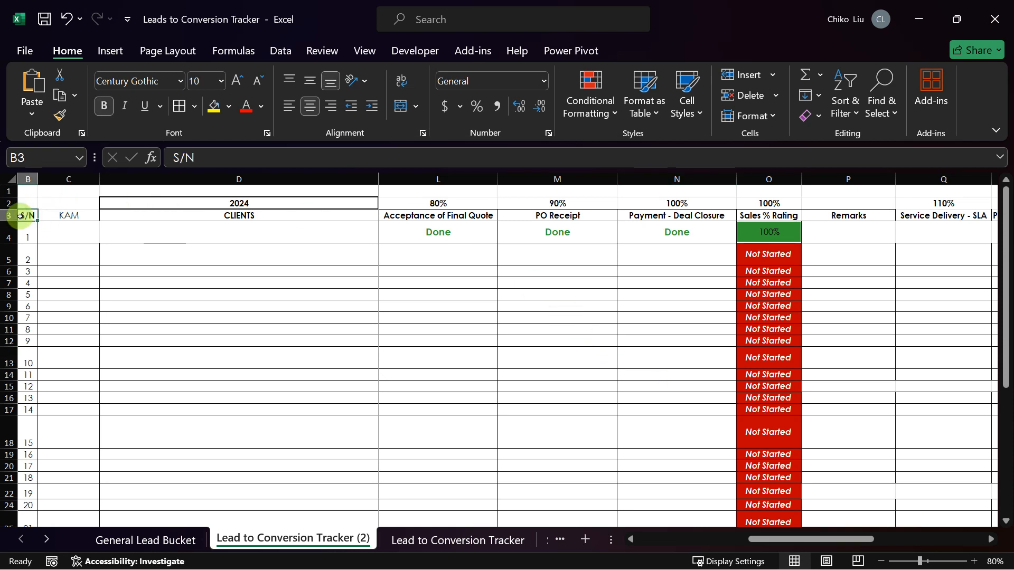
{"action": "key", "text": "Right"}
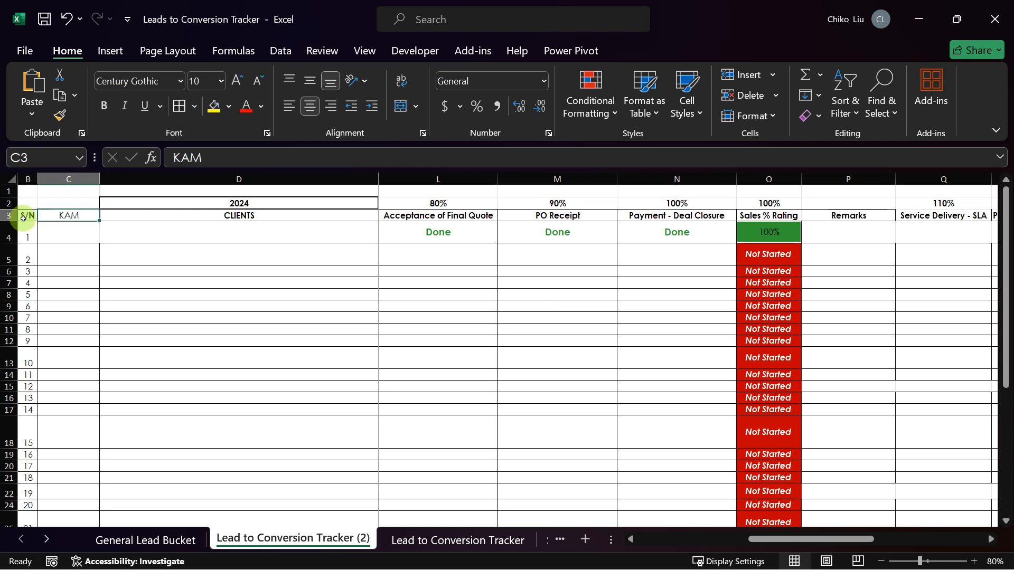
{"action": "key", "text": "Right"}
{"action": "key", "text": "Left"}
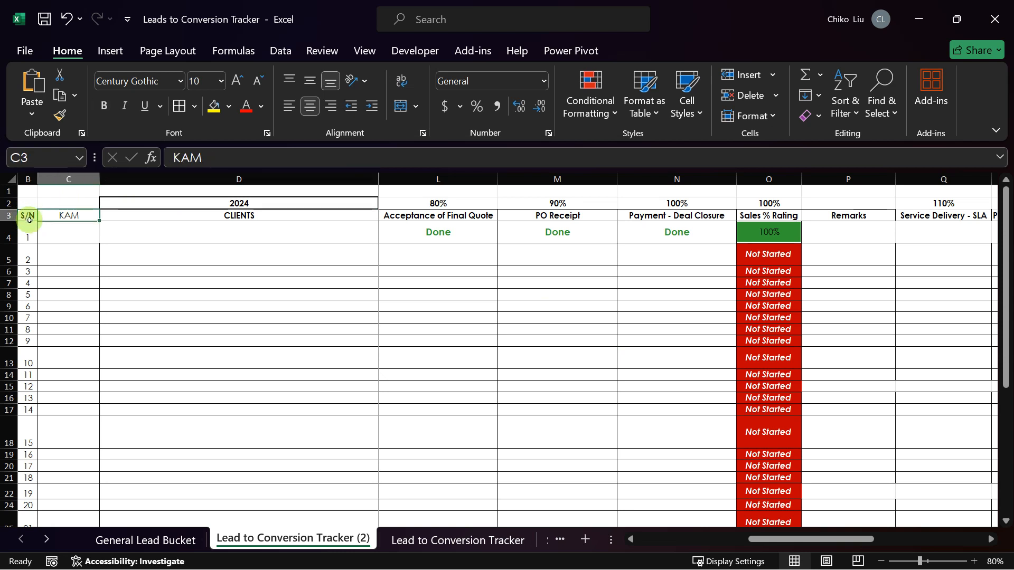
{"action": "left_click", "coordinate": [112, 110]}
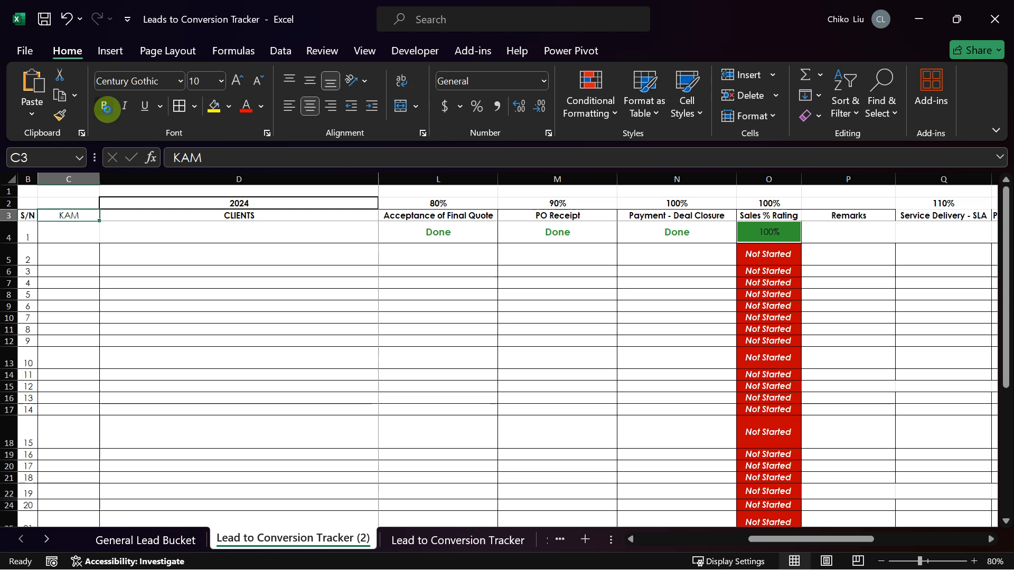
Step: Apply All Borders to E3:J35, from the Sector column through Proposal Submission
{"action": "key", "text": "Right"}
{"action": "key", "text": "Right"}
{"action": "key", "text": "Right"}
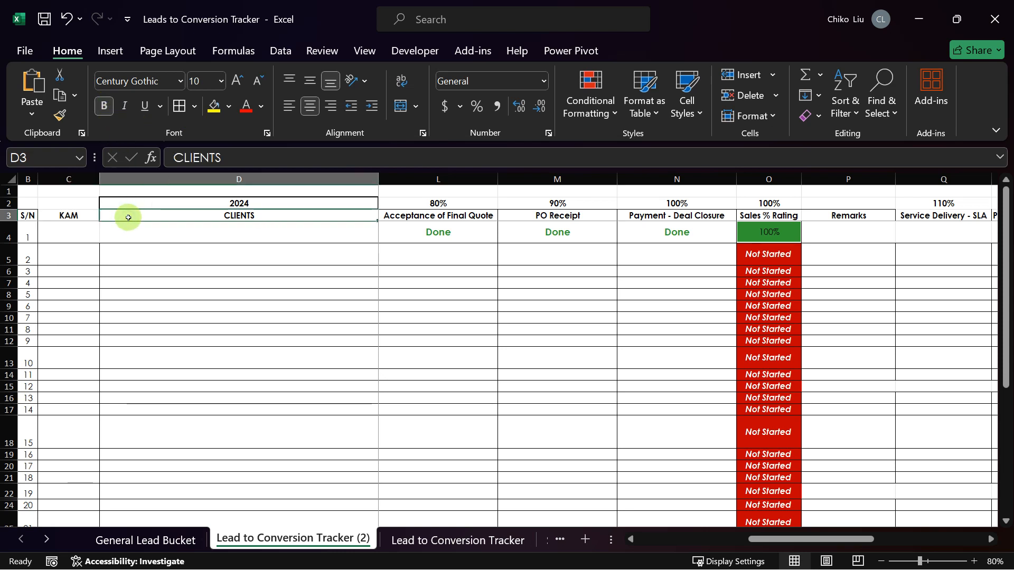
{"action": "key", "text": "Left"}
{"action": "key", "text": "Right"}
{"action": "key", "text": "Right"}
{"action": "key", "text": "Right"}
{"action": "key", "text": "Right"}
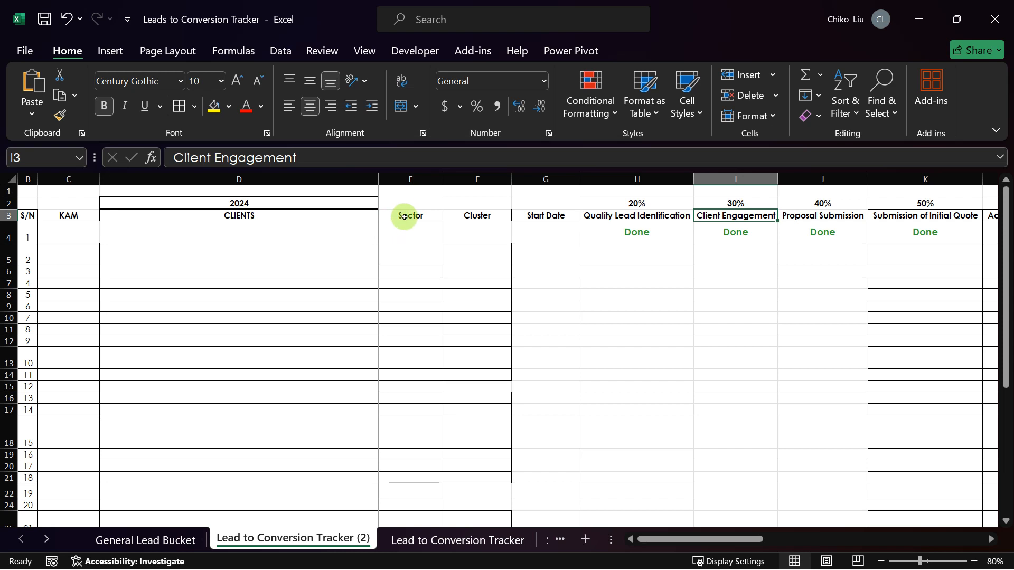
{"action": "left_click_drag", "start_coordinate": [407, 217], "coordinate": [817, 494]}
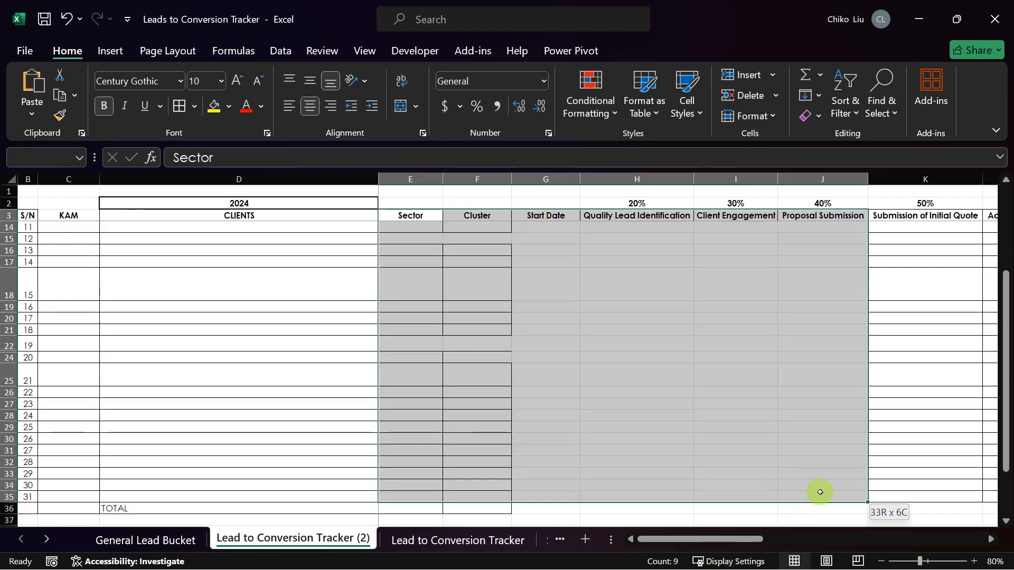
{"action": "left_click", "coordinate": [179, 106]}
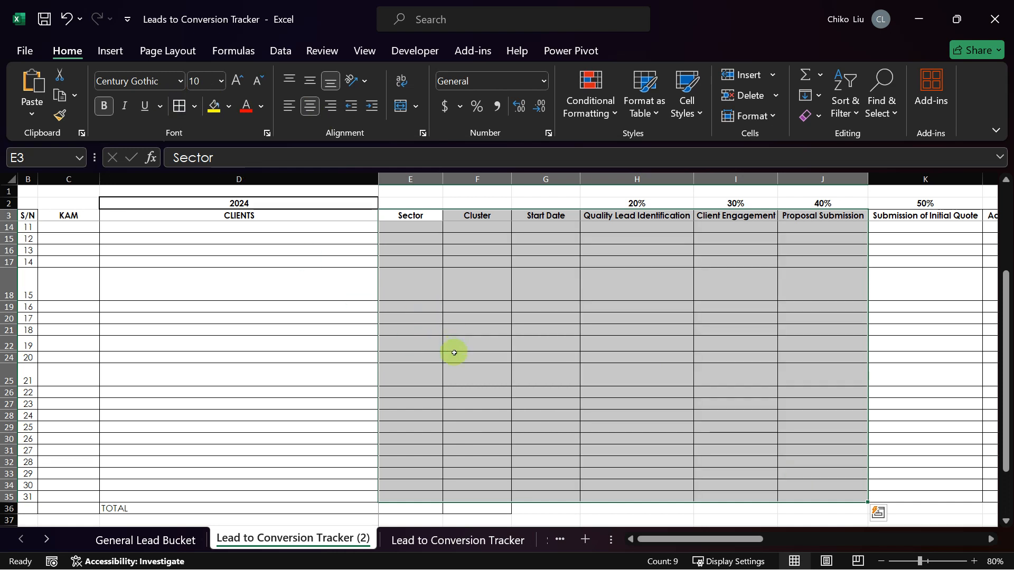
Step: Look through the insertable Form Controls and ActiveX Controls for the Start Date cell G4
{"action": "scroll", "coordinate": [453, 351], "scroll_direction": "up", "scroll_amount": 5}
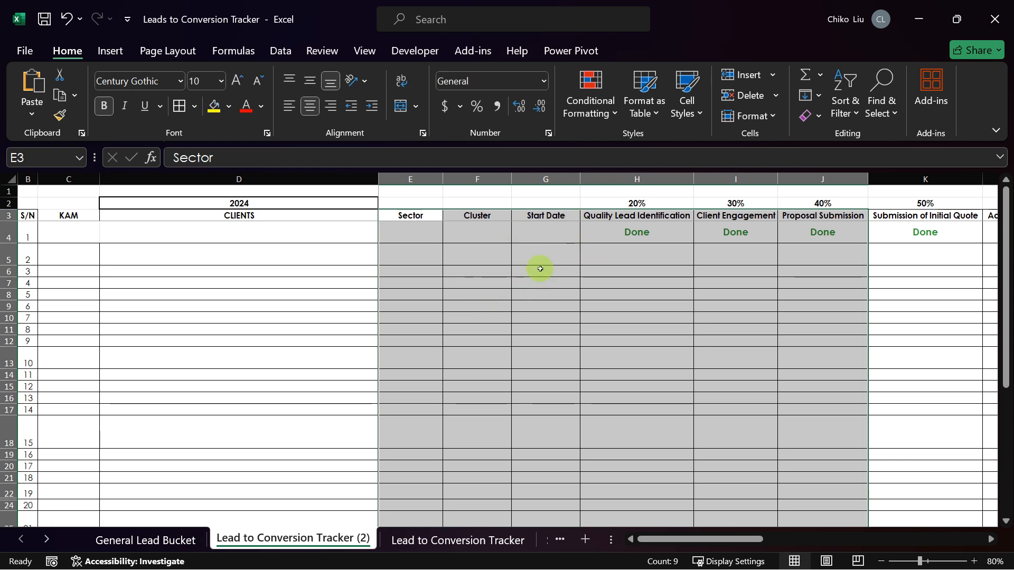
{"action": "left_click", "coordinate": [535, 231]}
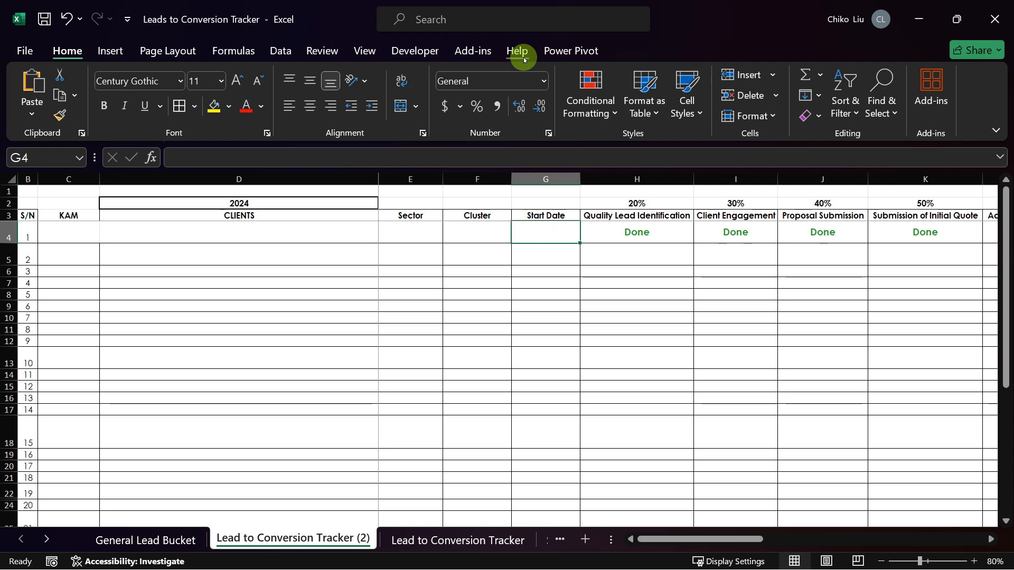
{"action": "left_click", "coordinate": [417, 50]}
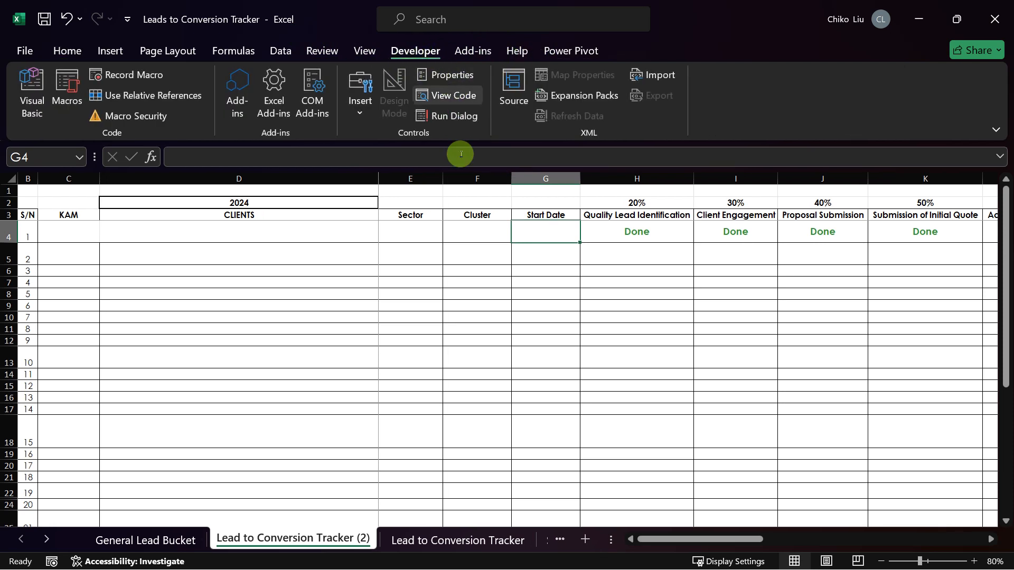
{"action": "left_click", "coordinate": [367, 116]}
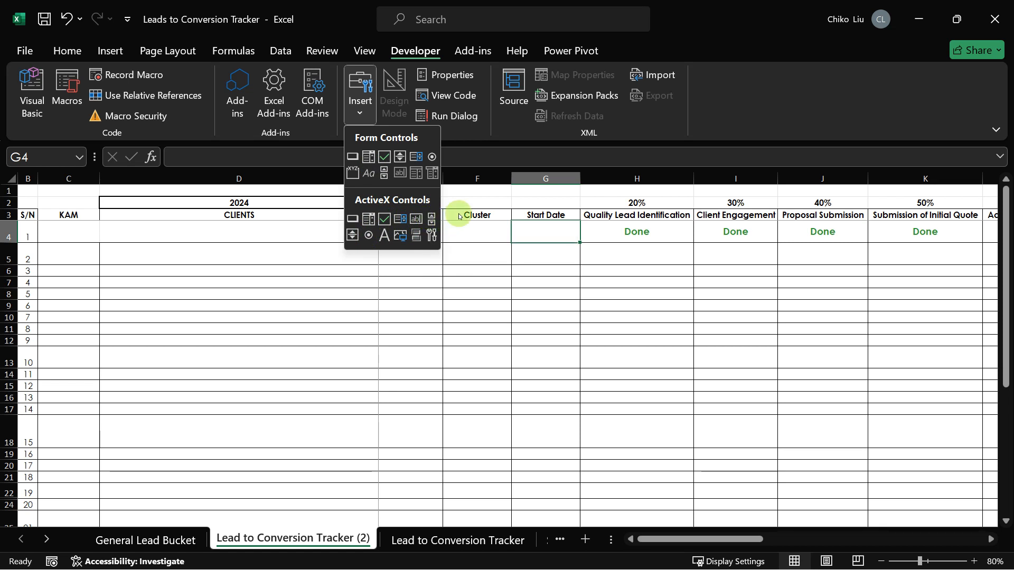
{"action": "left_click", "coordinate": [537, 243]}
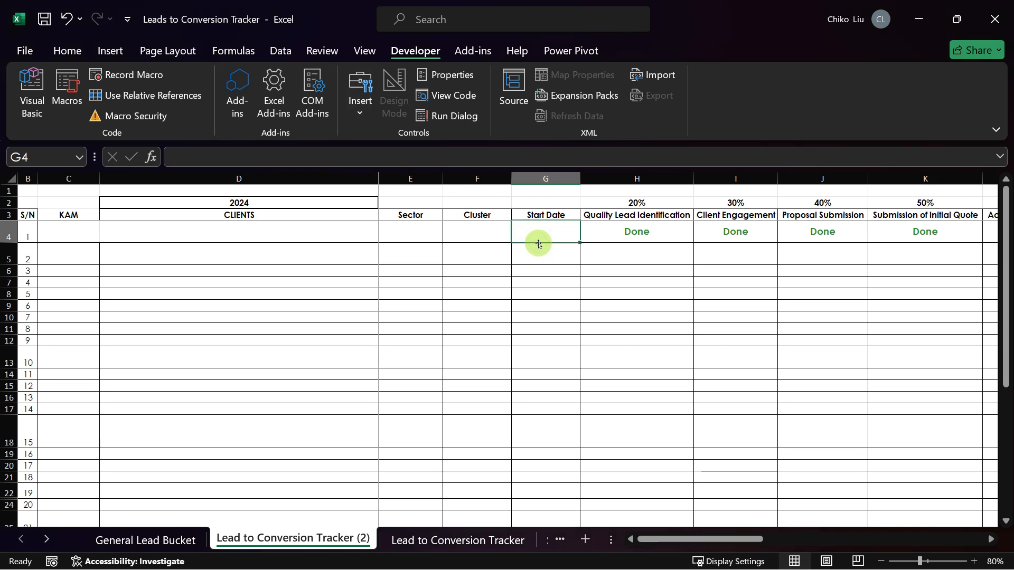